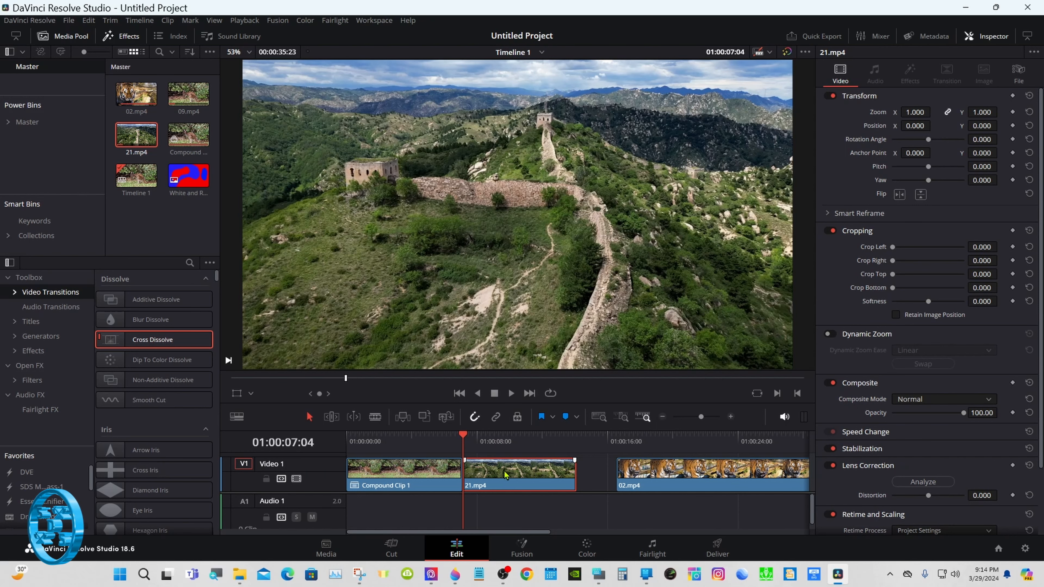
# Try to apply the Cross Dissolve transition at the cut between Compound Clip 1 and 21.mp4.
pyautogui.moveTo(516, 475); pyautogui.dragTo(513, 475)
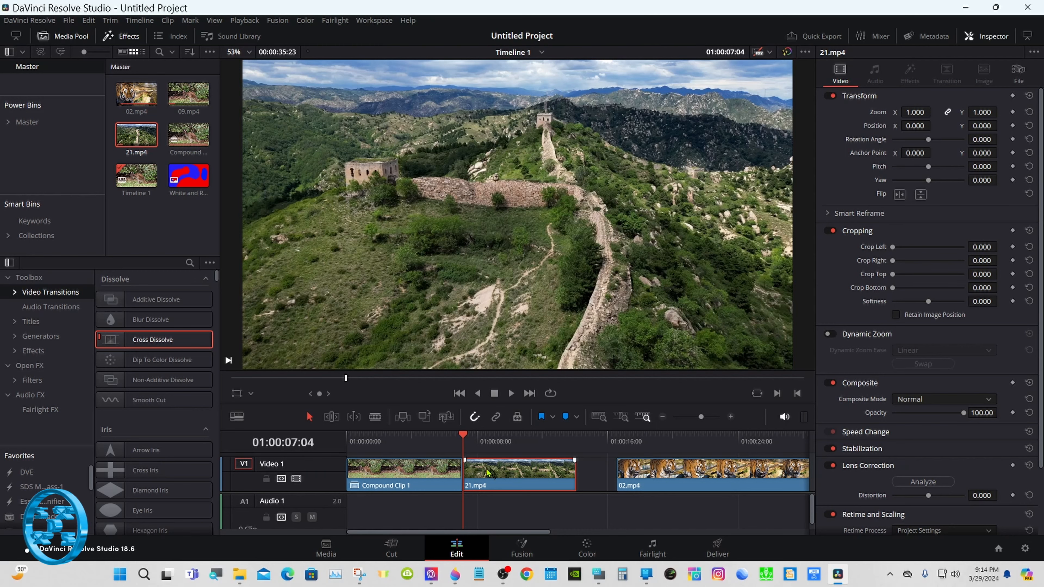
pyautogui.click(434, 473)
pyautogui.moveTo(214, 342); pyautogui.dragTo(514, 475)
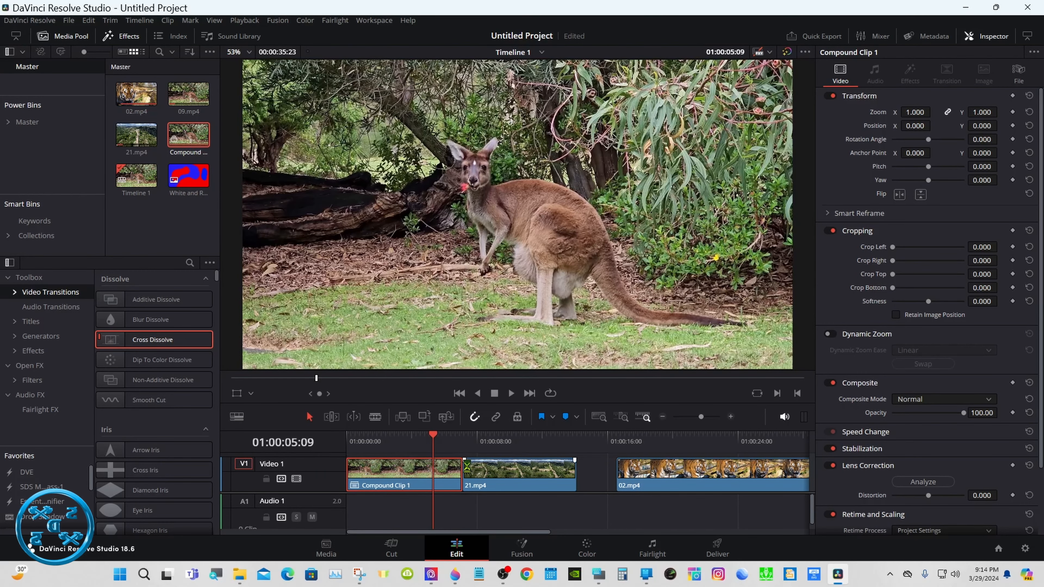
# Trim the start of 21.mp4 and the end of Compound Clip 1, and move 21.mp4 back against the compound clip.
pyautogui.click(488, 476)
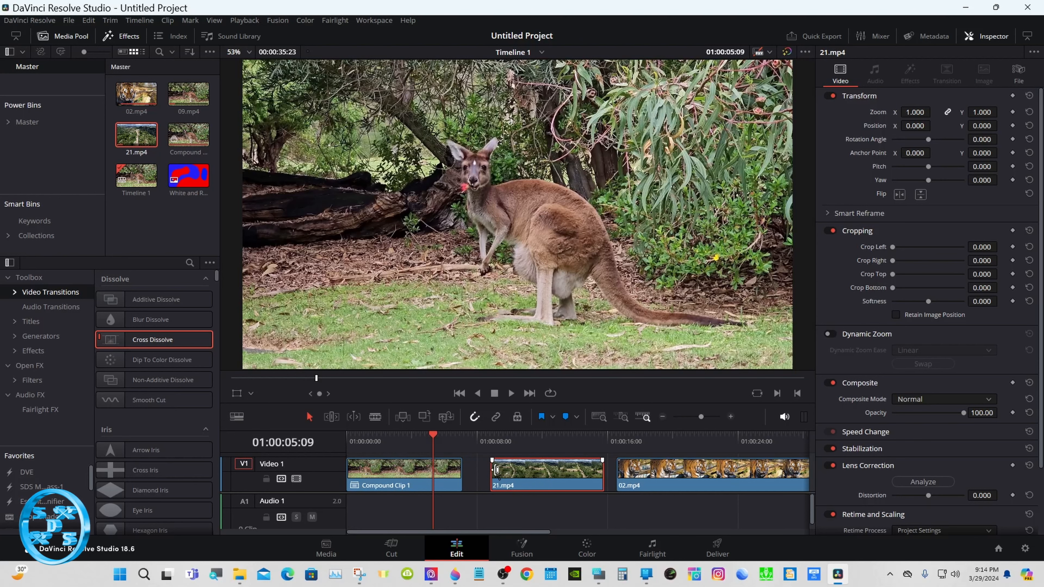
pyautogui.moveTo(496, 471); pyautogui.dragTo(512, 471)
pyautogui.moveTo(460, 471); pyautogui.dragTo(441, 471)
pyautogui.moveTo(547, 476); pyautogui.dragTo(482, 475)
# Add a Cross Dissolve at the cut between Compound Clip 1 and 21.mp4 and convert it to a Fusion Cross Dissolve.
pyautogui.moveTo(161, 339); pyautogui.dragTo(452, 465)
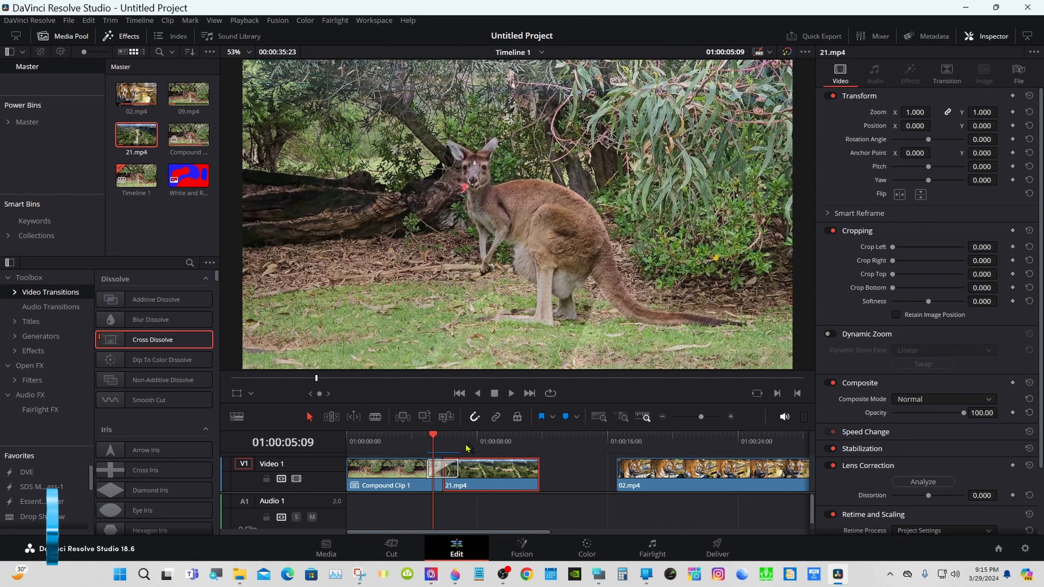
pyautogui.click(443, 442)
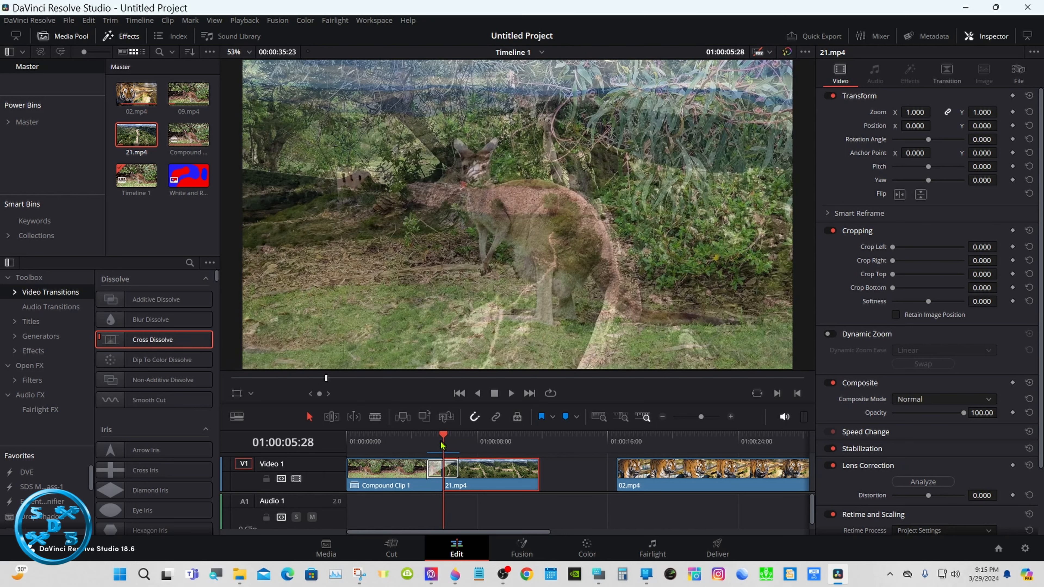
pyautogui.rightClick(435, 469)
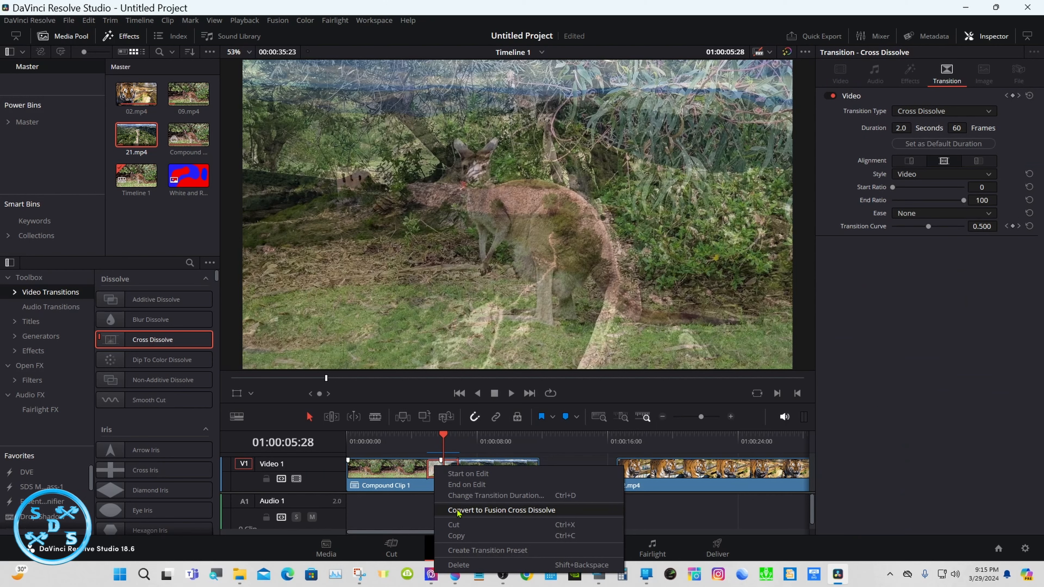
pyautogui.click(458, 511)
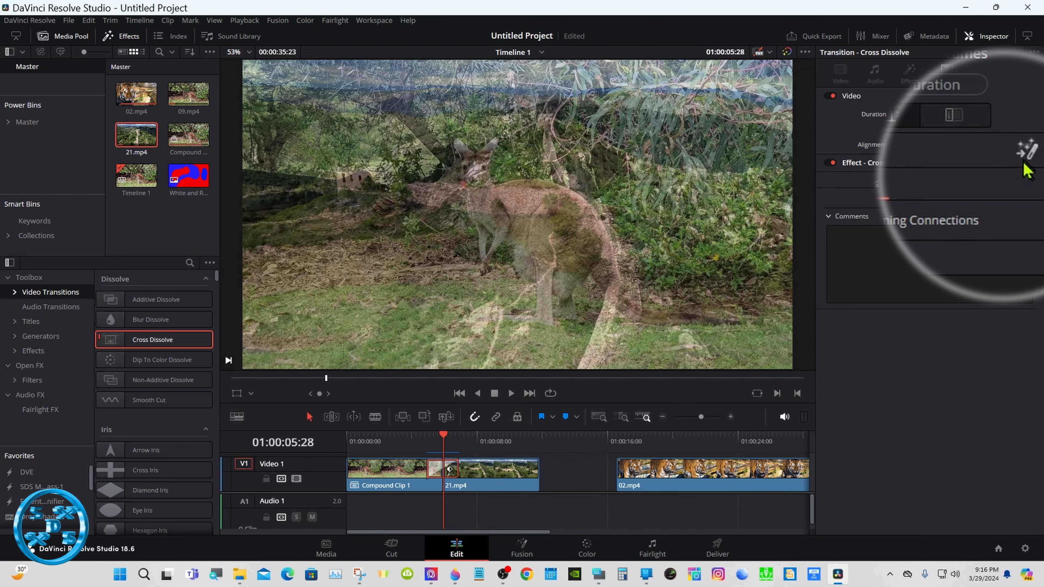
# In the transition's Fusion composition, move MediaOut1 far to the right, delete the CrossDissolve node and disconnect MediaIn1 from MediaOut1.
pyautogui.click(1016, 164)
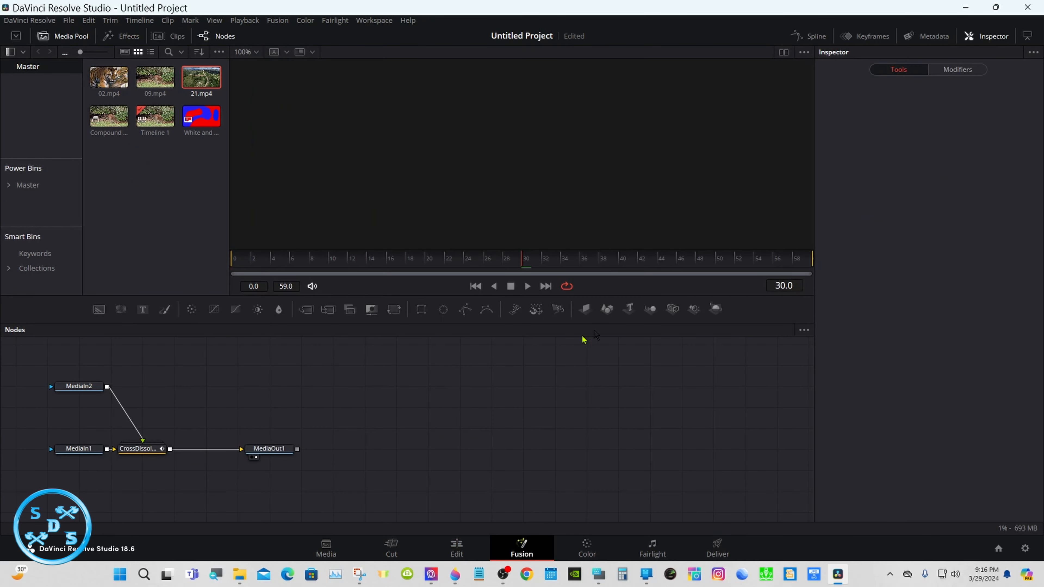
pyautogui.moveTo(275, 449); pyautogui.dragTo(753, 453)
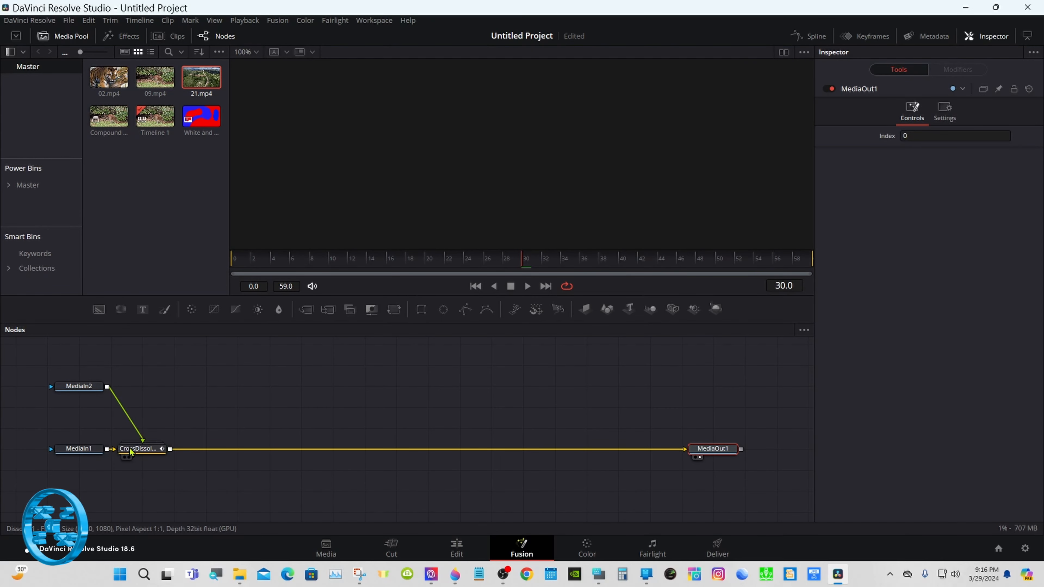
pyautogui.moveTo(130, 451); pyautogui.dragTo(386, 451)
pyautogui.rightClick(385, 451)
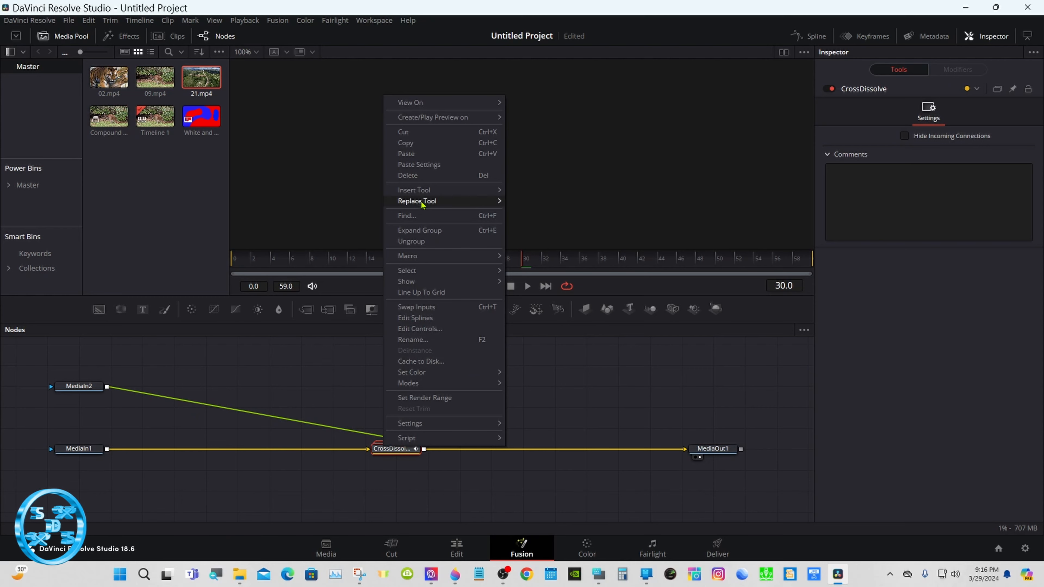
pyautogui.click(421, 182)
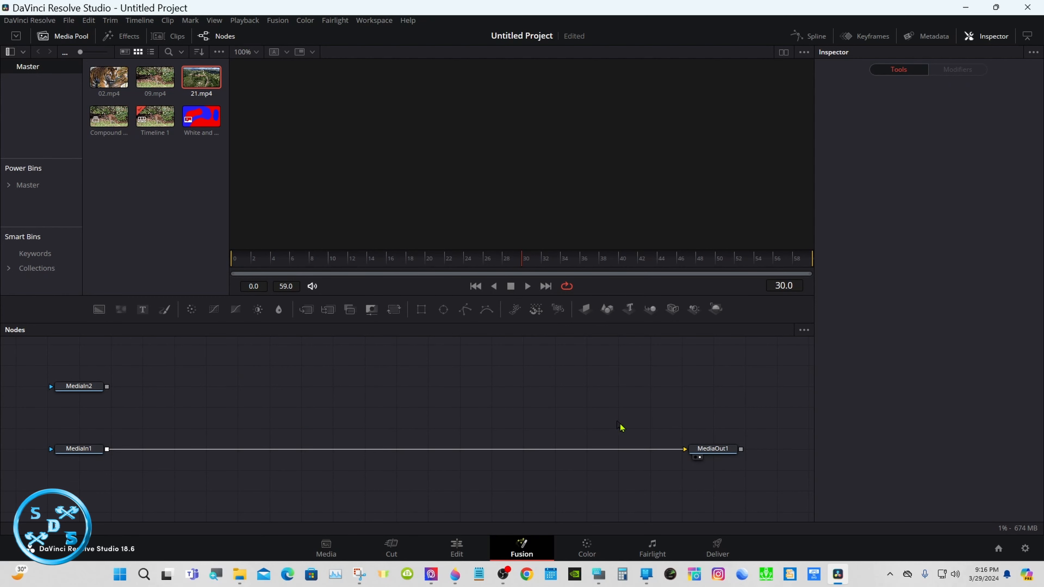
pyautogui.moveTo(662, 451); pyautogui.dragTo(664, 455)
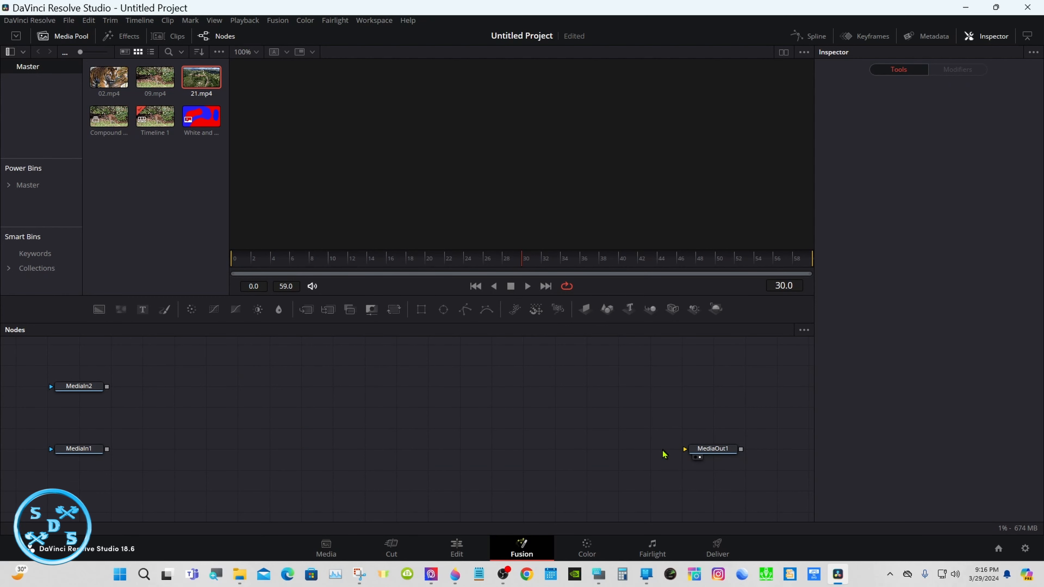
# Rearrange the two source nodes so that MediaIn1 sits directly above MediaIn2.
pyautogui.moveTo(57, 390); pyautogui.dragTo(120, 474)
pyautogui.moveTo(64, 452); pyautogui.dragTo(160, 431)
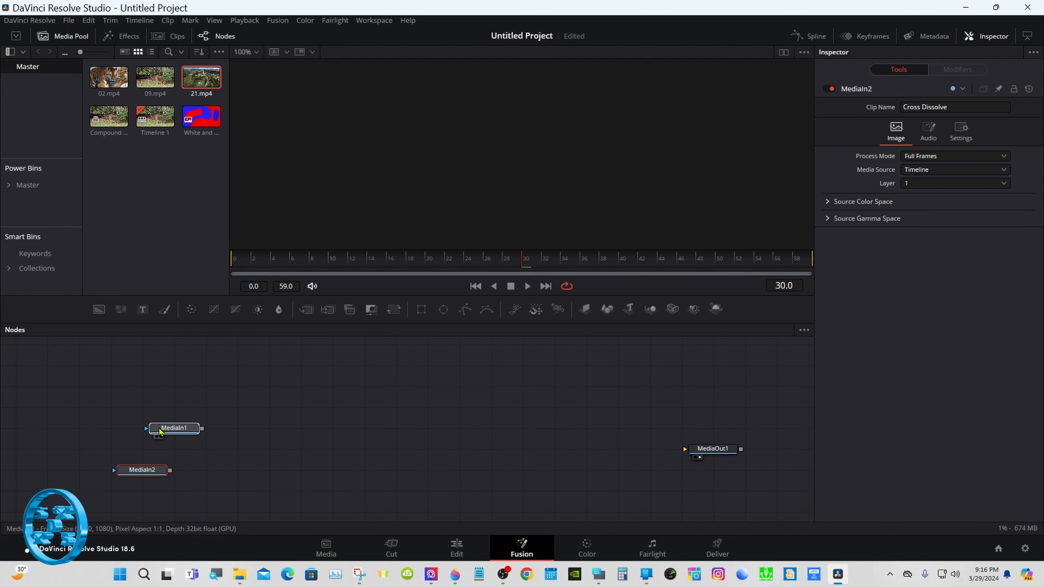
pyautogui.click(166, 472)
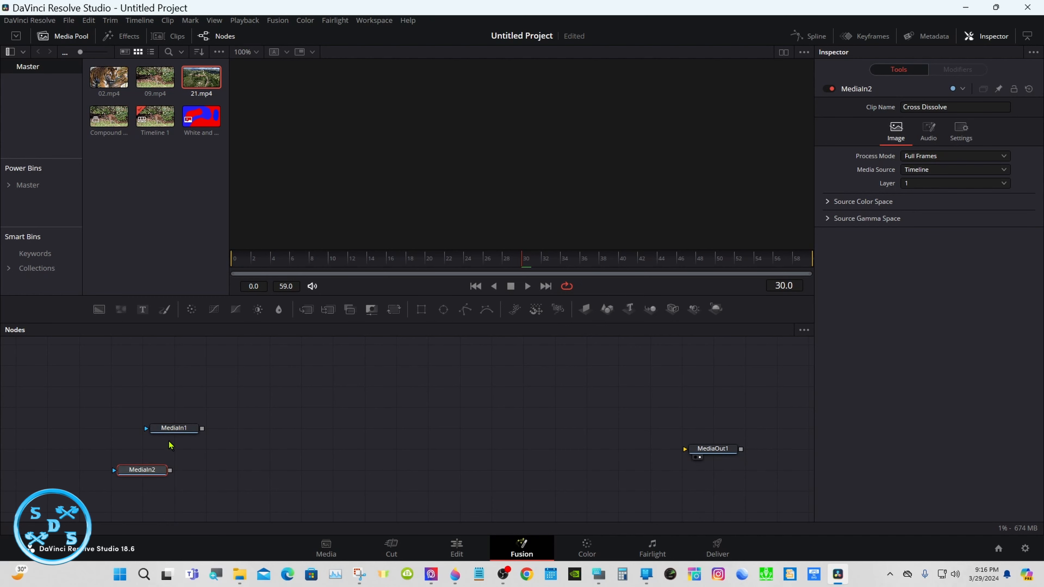
pyautogui.moveTo(177, 429); pyautogui.dragTo(145, 428)
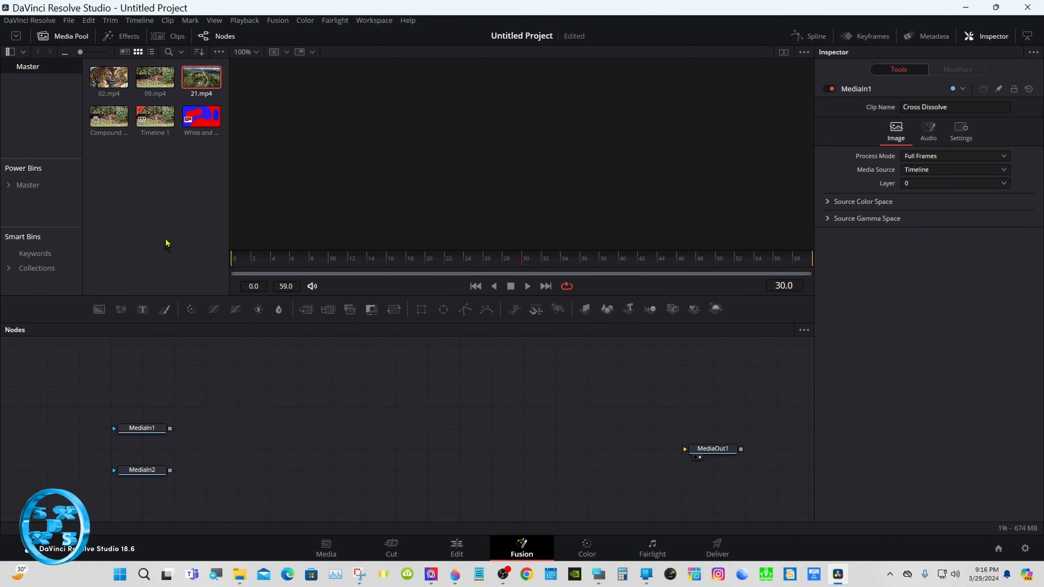
# Add the White and Red 4.jpg image as a node above MediaIn1 and show it in an enlarged viewer.
pyautogui.moveTo(192, 117); pyautogui.dragTo(203, 364)
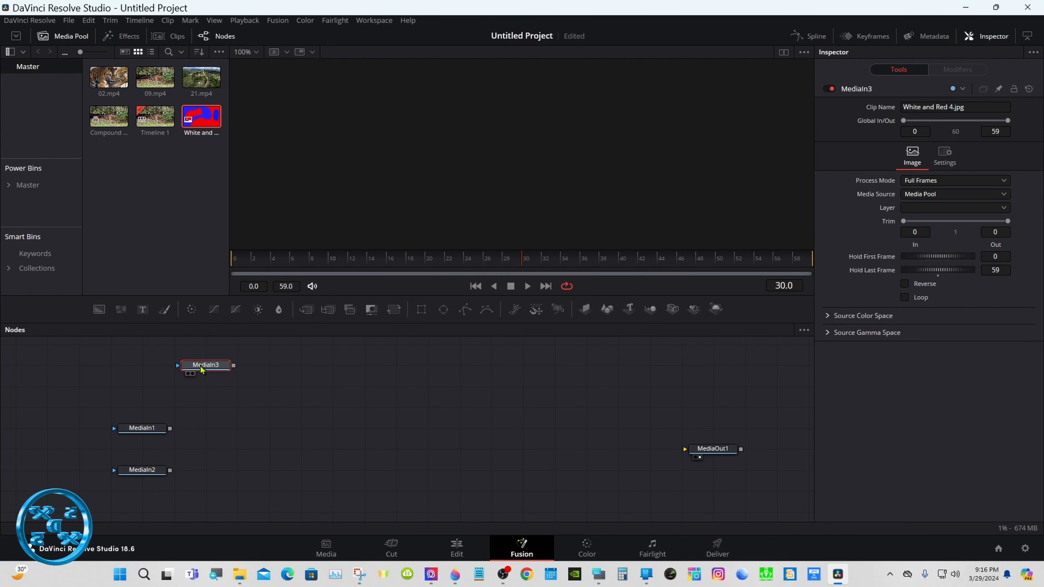
pyautogui.click(189, 374)
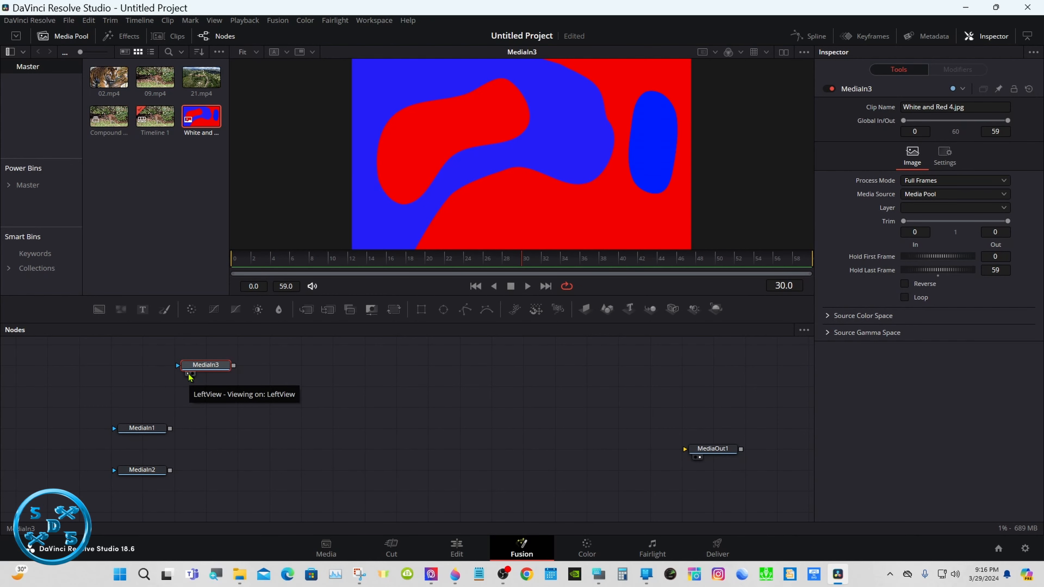
pyautogui.moveTo(525, 322); pyautogui.dragTo(526, 384)
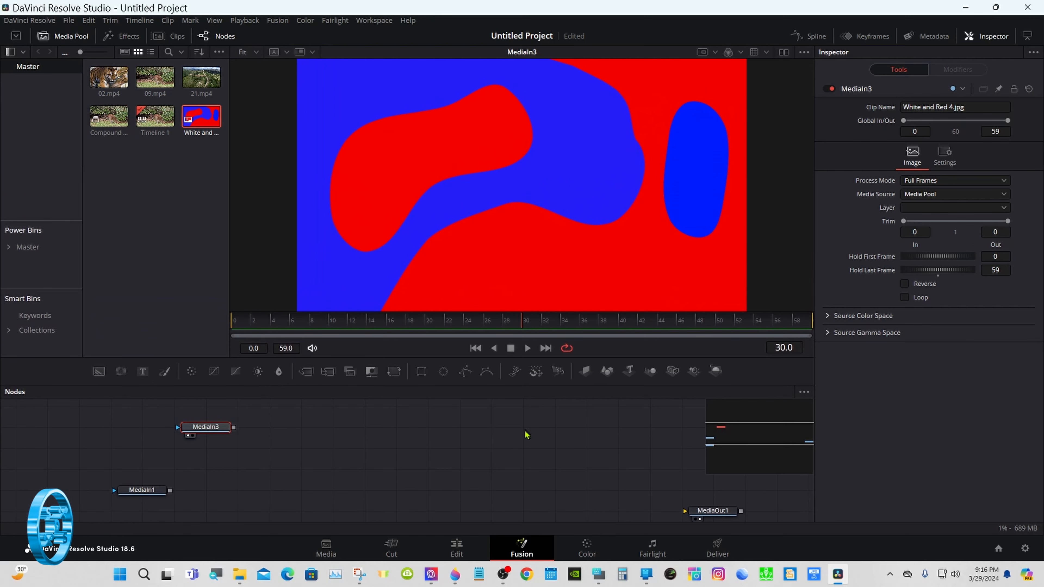
# Bring up the On-Screen Keyboard and add an unconnected sPolygon node beside MediaIn3 through the Select Tool search.
pyautogui.click(528, 435)
pyautogui.click(604, 576)
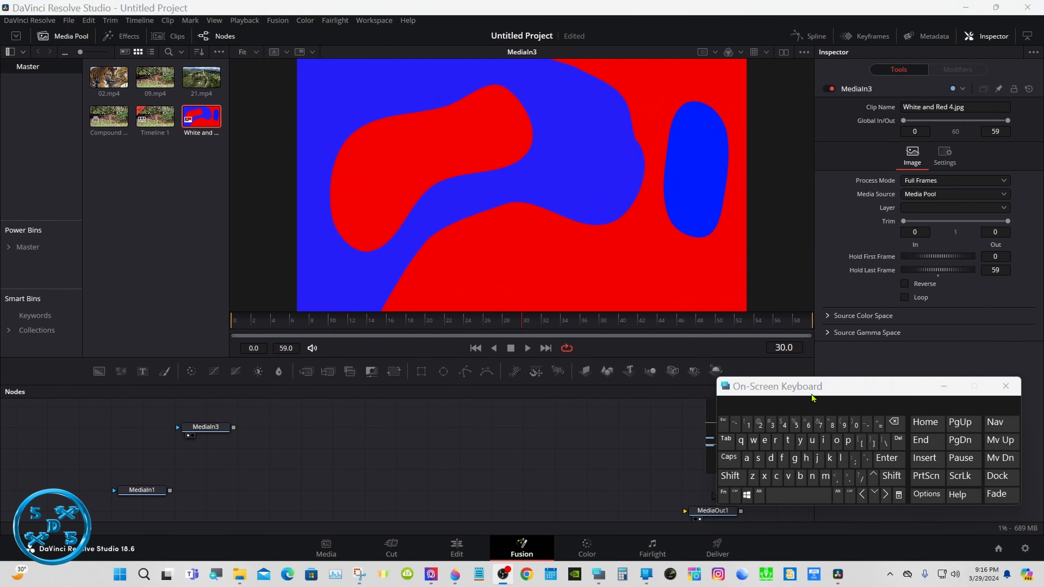
pyautogui.moveTo(808, 395); pyautogui.dragTo(784, 410)
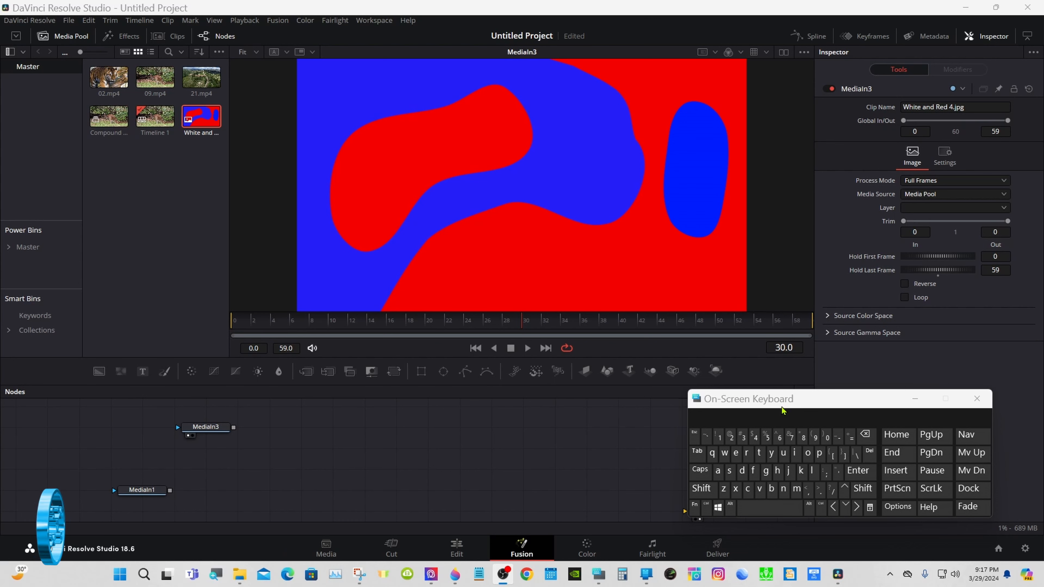
pyautogui.moveTo(781, 407); pyautogui.dragTo(797, 407)
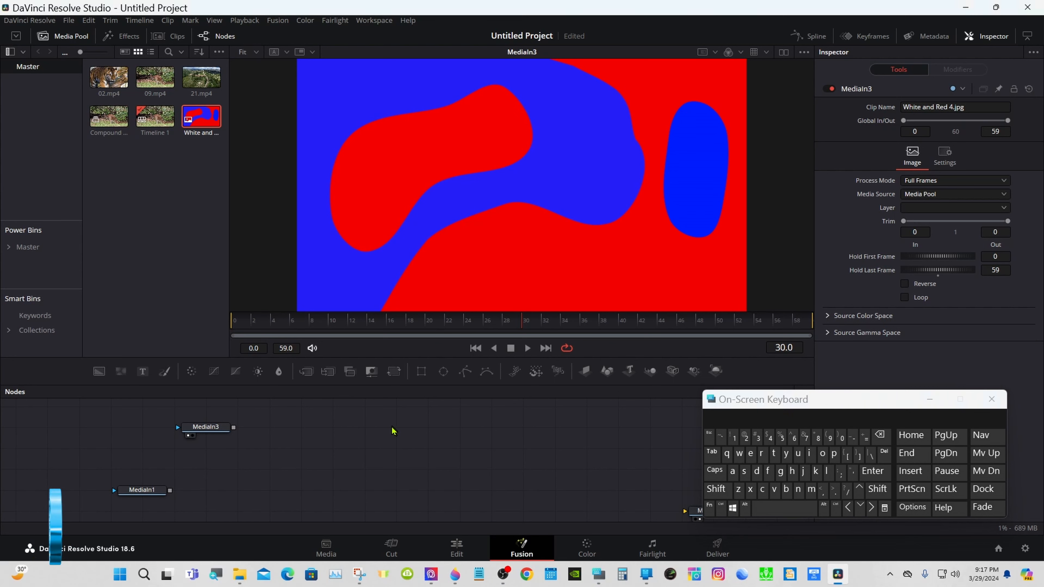
pyautogui.click(716, 489)
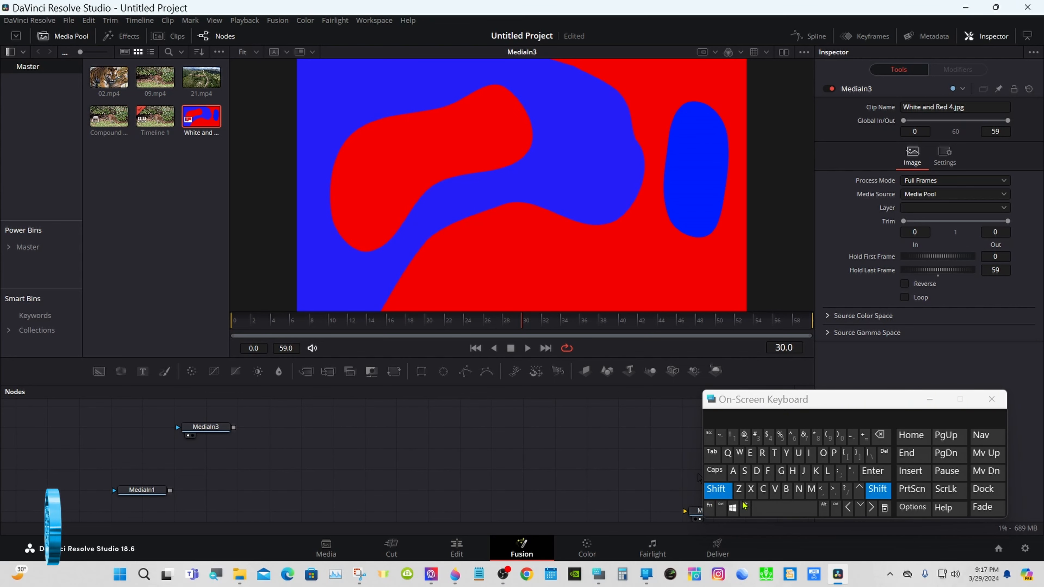
pyautogui.click(770, 512)
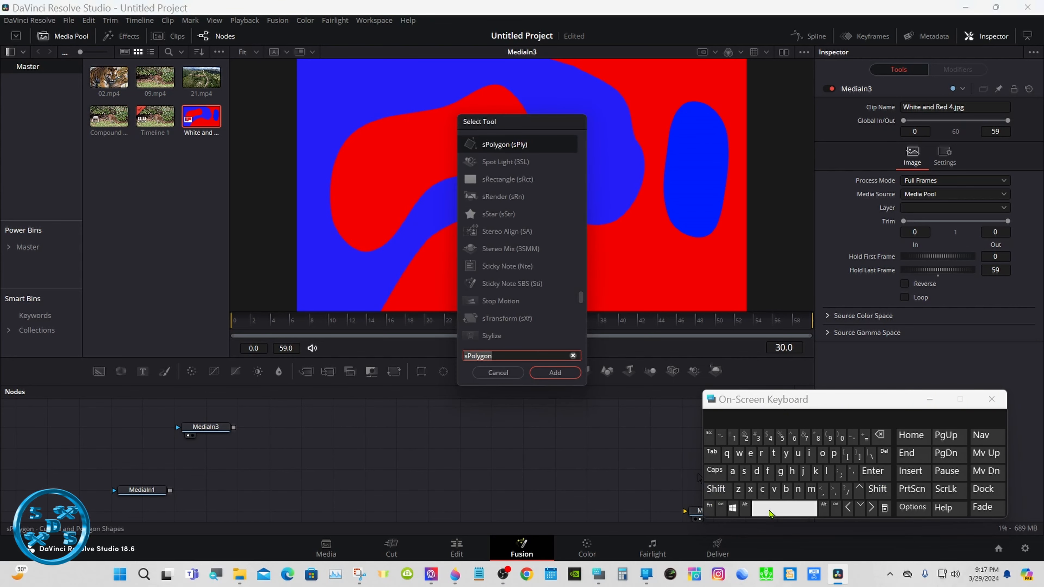
pyautogui.click(555, 372)
# Copy the sPolygon1 node and paste the duplicate below it in the node graph.
pyautogui.rightClick(403, 104)
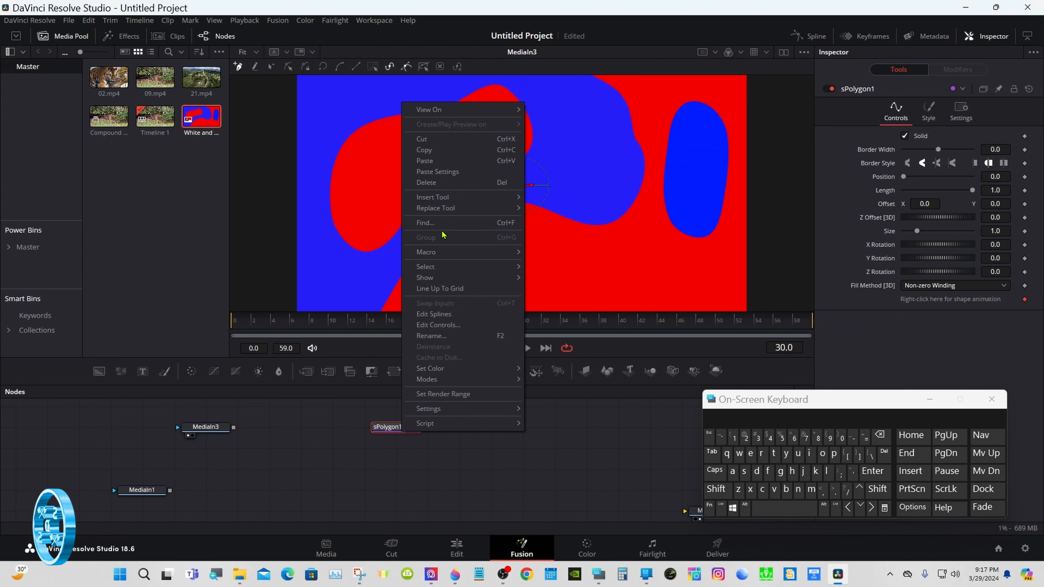
pyautogui.click(444, 152)
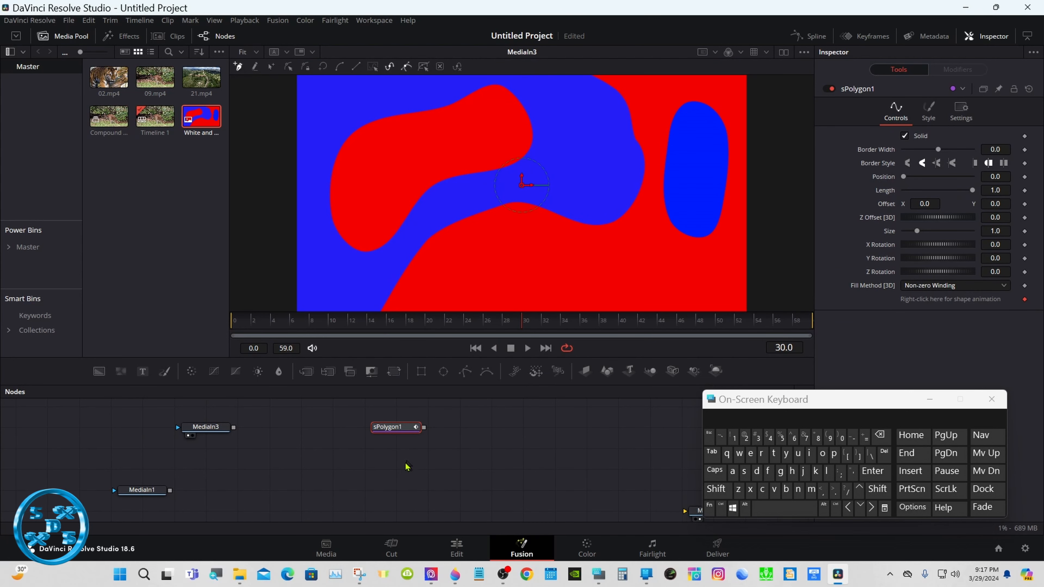
pyautogui.click(389, 513)
pyautogui.rightClick(388, 513)
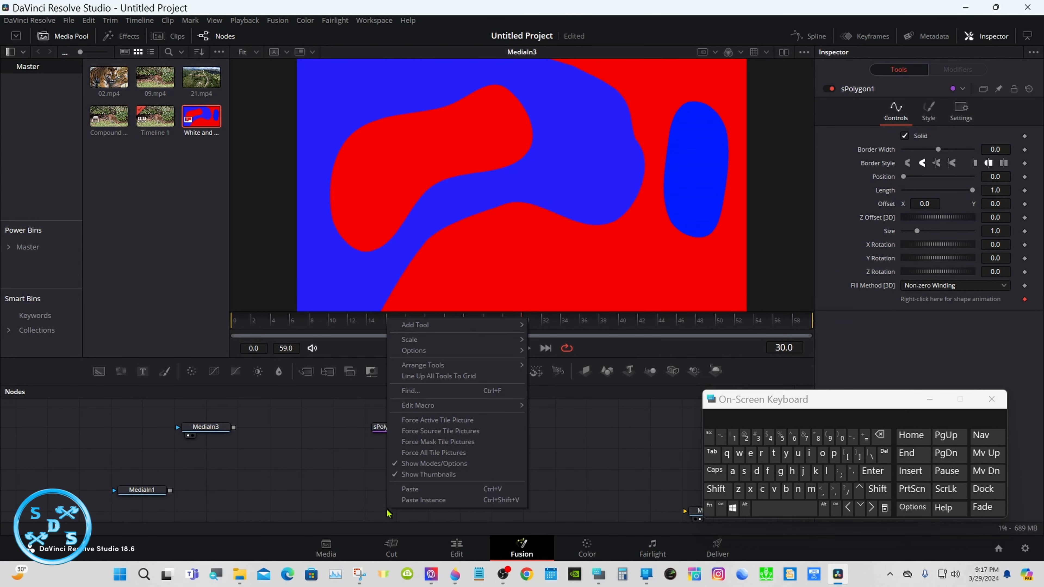
pyautogui.click(411, 489)
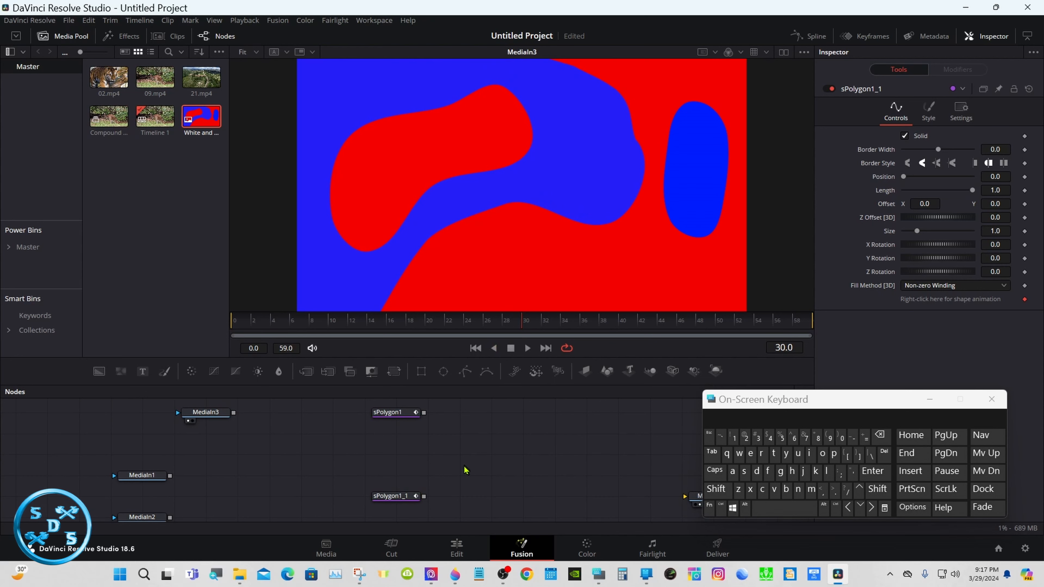
# Trace the large blue region's wavy right edge with sPolygon1, from just above the image down to just below its lower border.
pyautogui.click(391, 414)
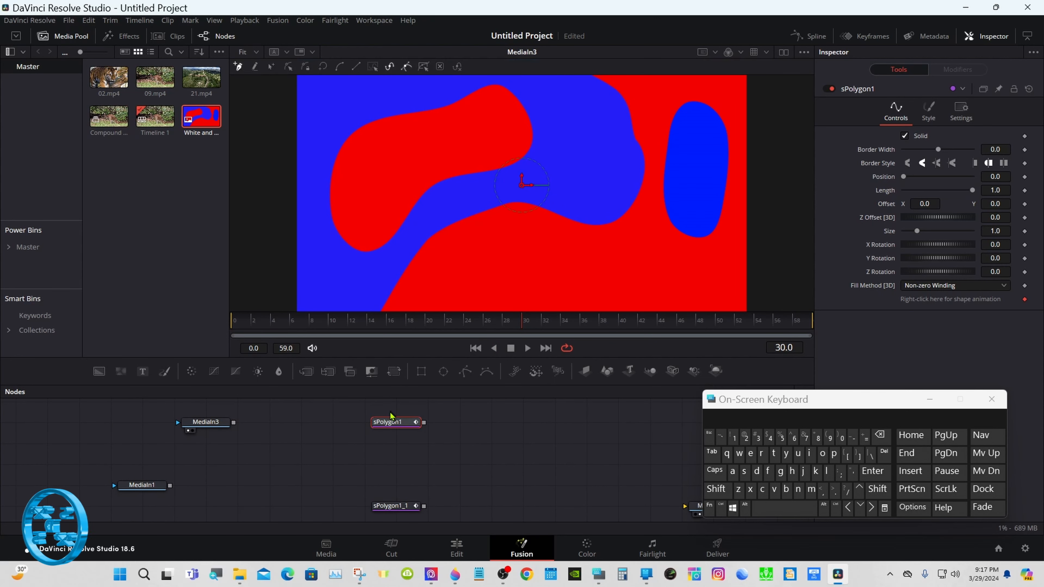
pyautogui.moveTo(535, 385); pyautogui.dragTo(536, 476)
pyautogui.rightClick(419, 250)
pyautogui.moveTo(446, 257)
pyautogui.click(551, 381)
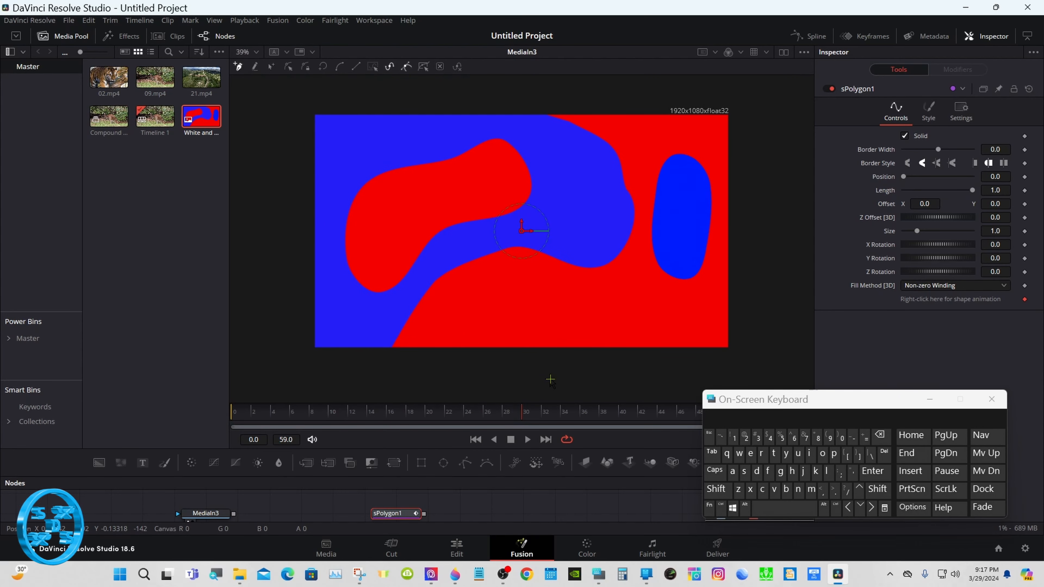
pyautogui.click(542, 103)
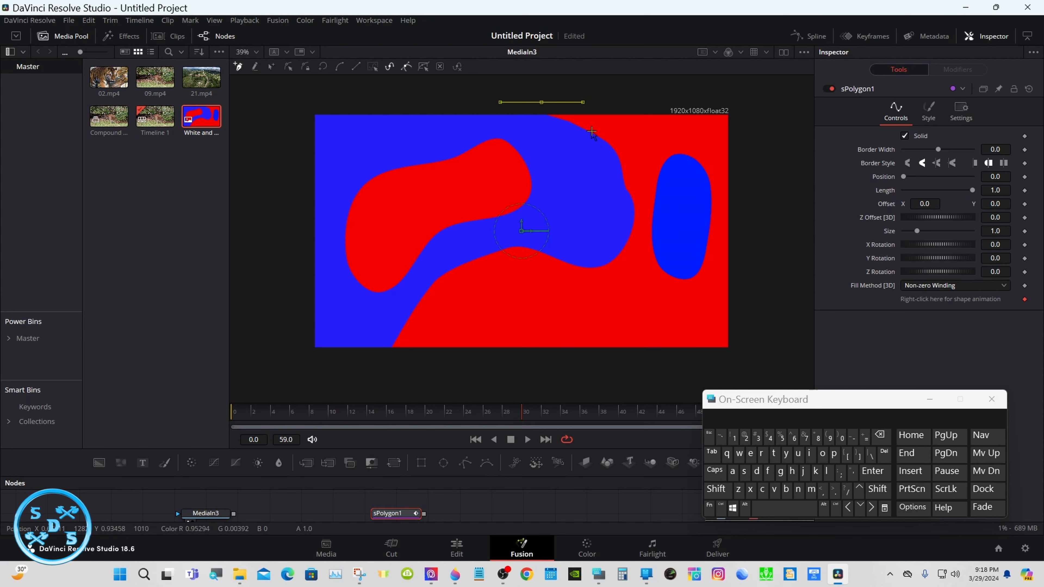
pyautogui.moveTo(595, 135); pyautogui.dragTo(619, 160)
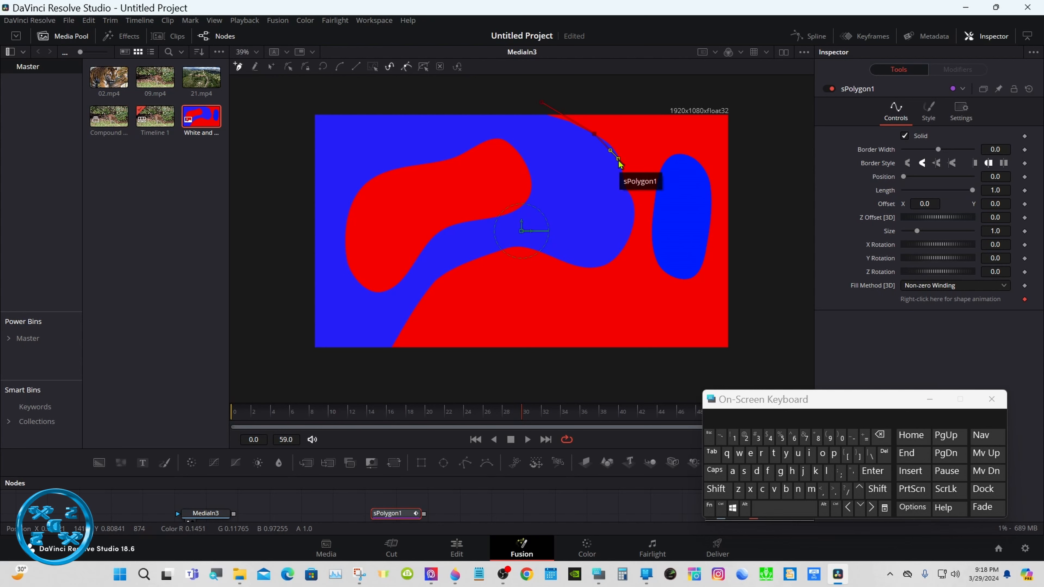
pyautogui.click(623, 184)
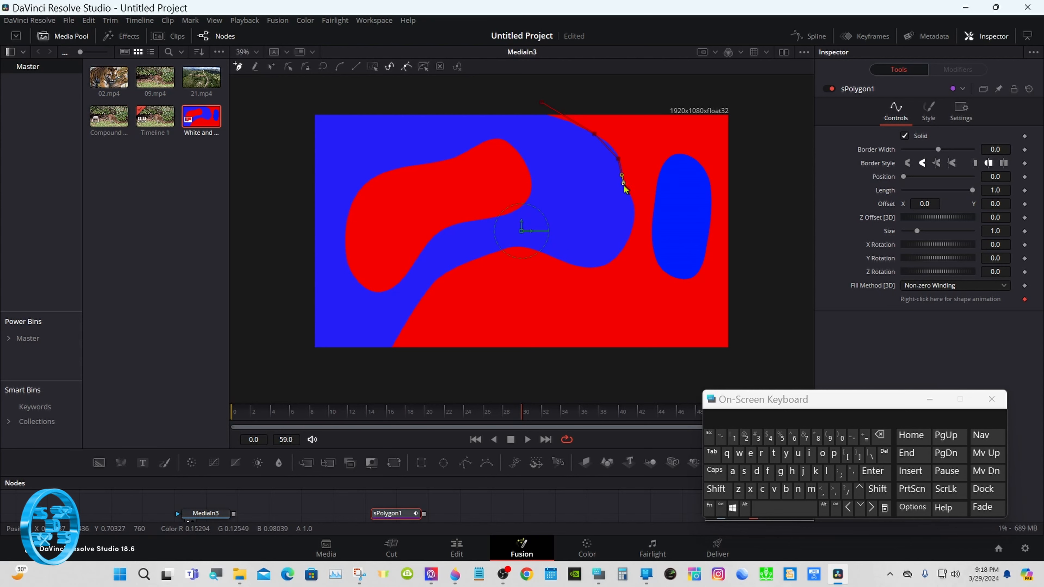
pyautogui.click(635, 210)
pyautogui.click(623, 250)
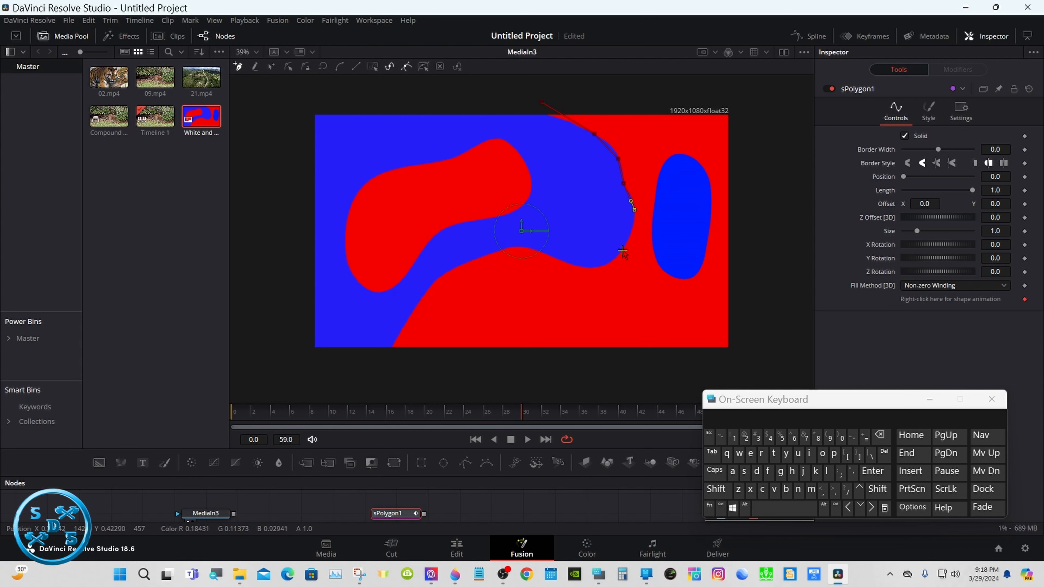
pyautogui.click(601, 265)
pyautogui.click(568, 262)
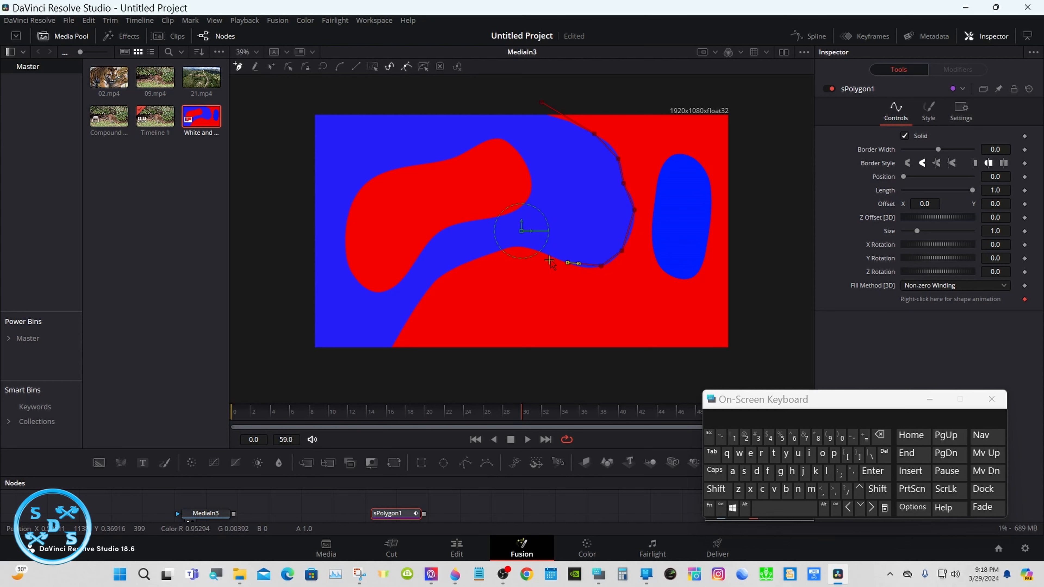
pyautogui.click(530, 249)
pyautogui.click(489, 255)
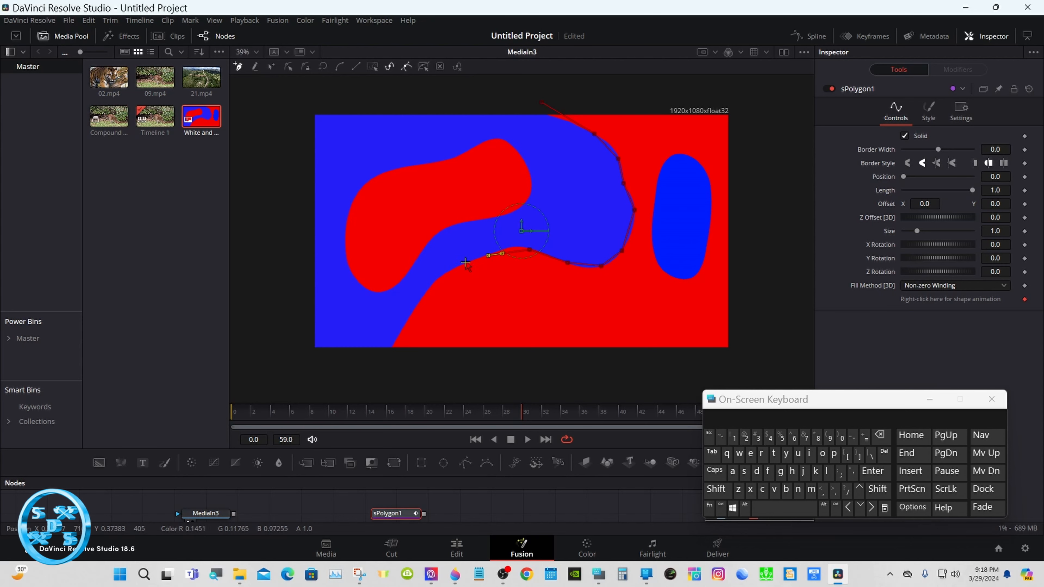
pyautogui.click(449, 270)
pyautogui.click(429, 290)
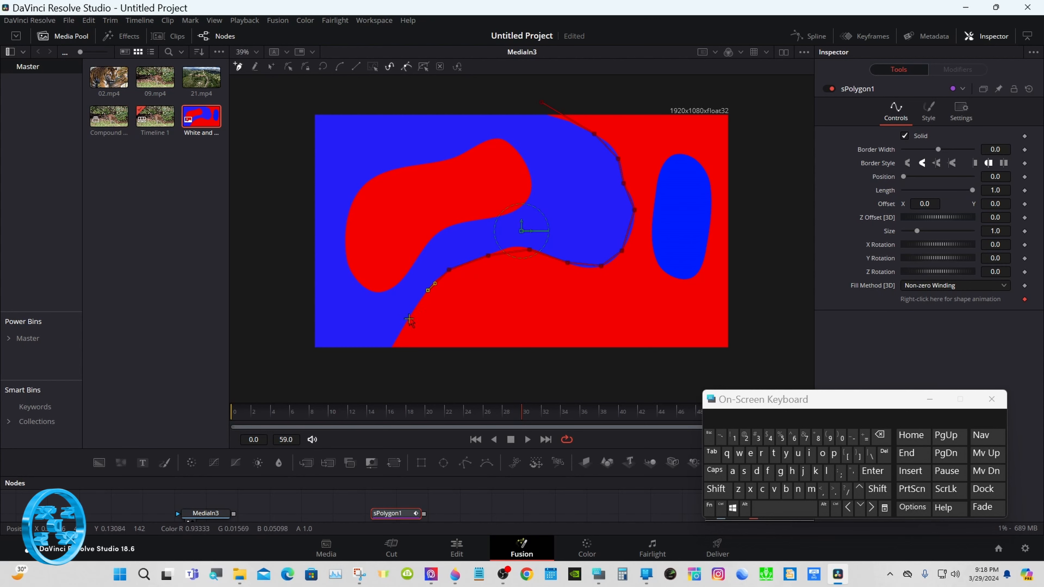
pyautogui.click(401, 332)
pyautogui.click(388, 357)
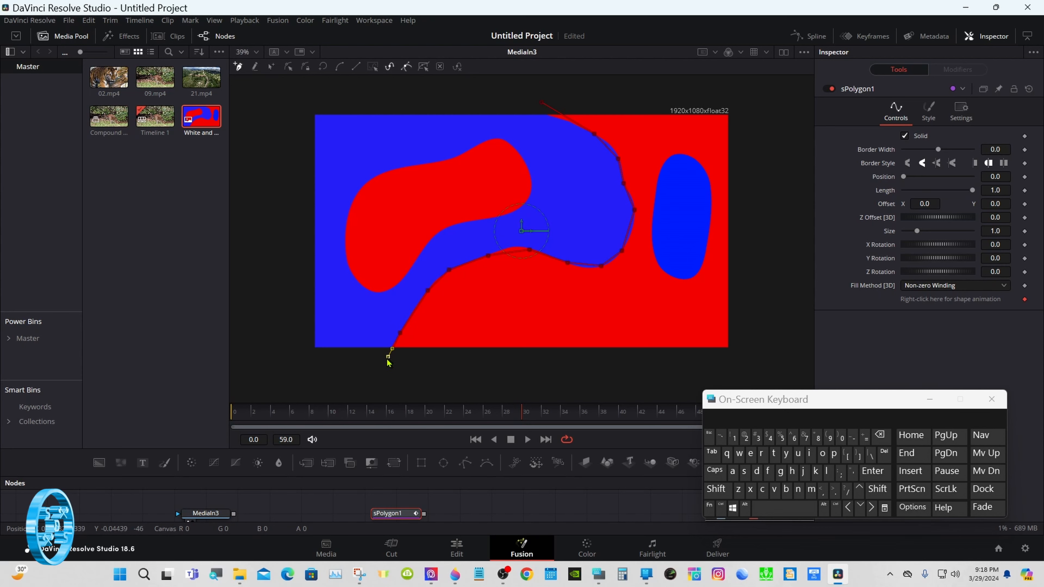
# Close the sPolygon1 shape with corner points outside the image's lower-left and upper-left corners, ending at its first point.
pyautogui.click(304, 357)
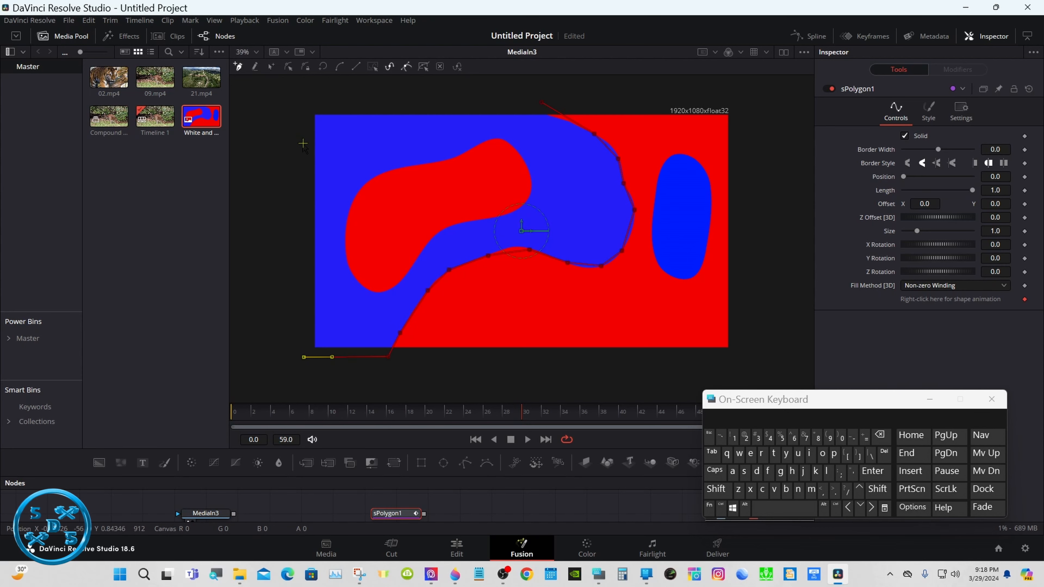
pyautogui.click(303, 106)
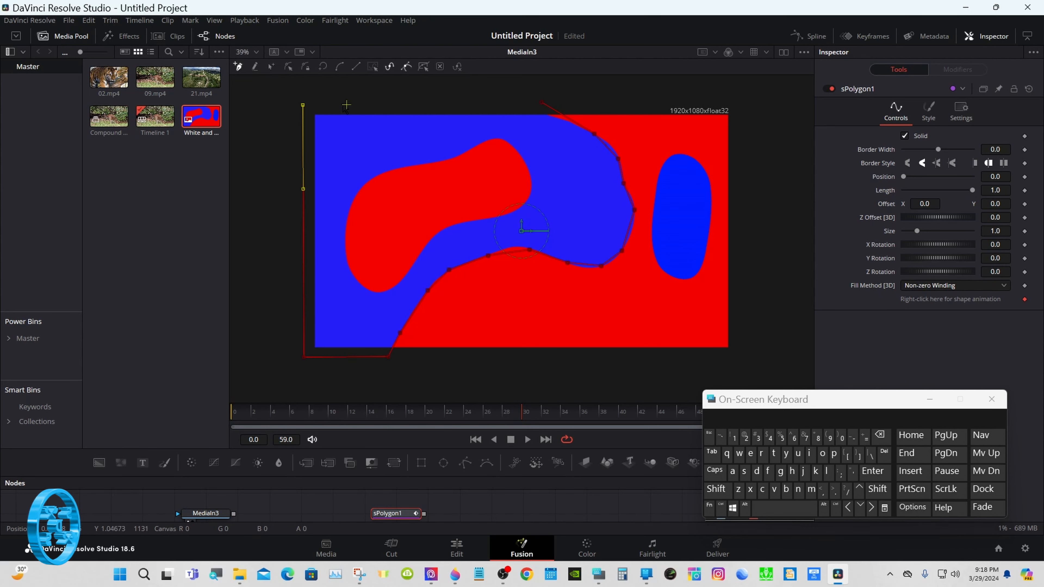
pyautogui.click(542, 103)
# Select the sPolygon1 points along the wavy blue edge and smooth them.
pyautogui.click(289, 66)
pyautogui.moveTo(362, 118); pyautogui.dragTo(659, 344)
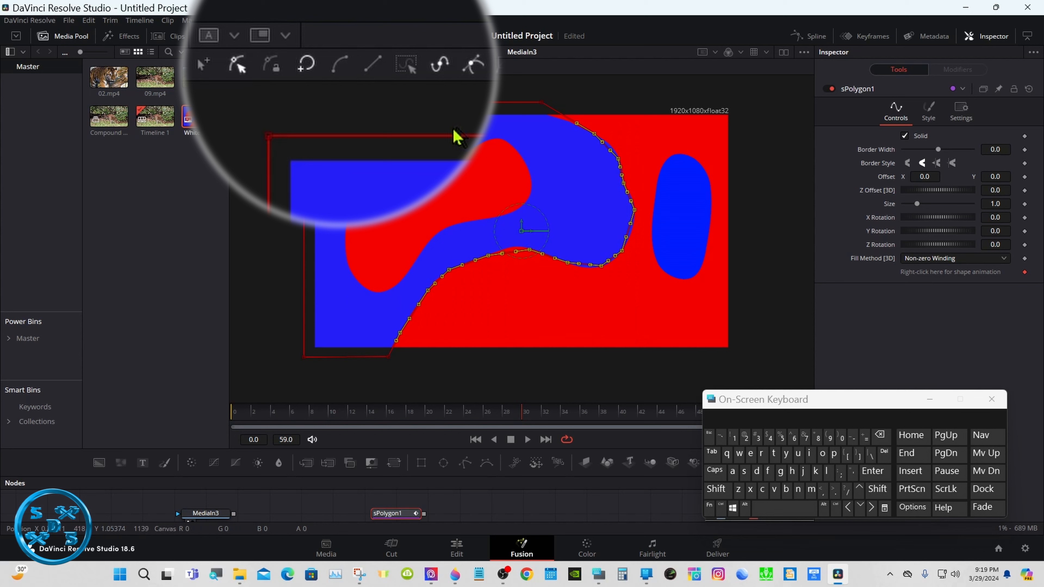
pyautogui.click(341, 69)
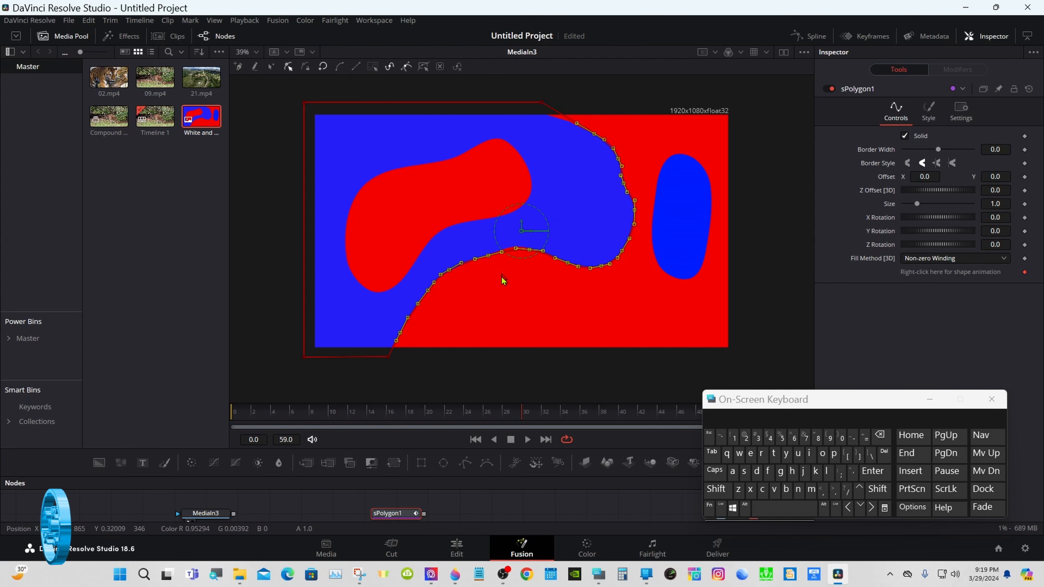
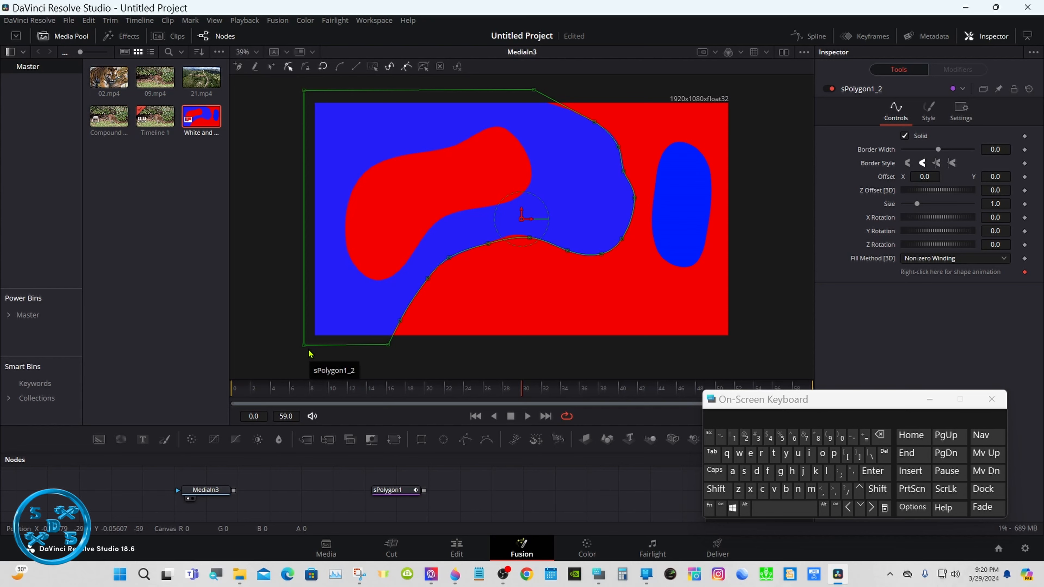
# Move sPolygon1_2's two left outer corners beyond the image's right side, and compare its outline with sPolygon1.
pyautogui.moveTo(305, 353); pyautogui.dragTo(748, 355)
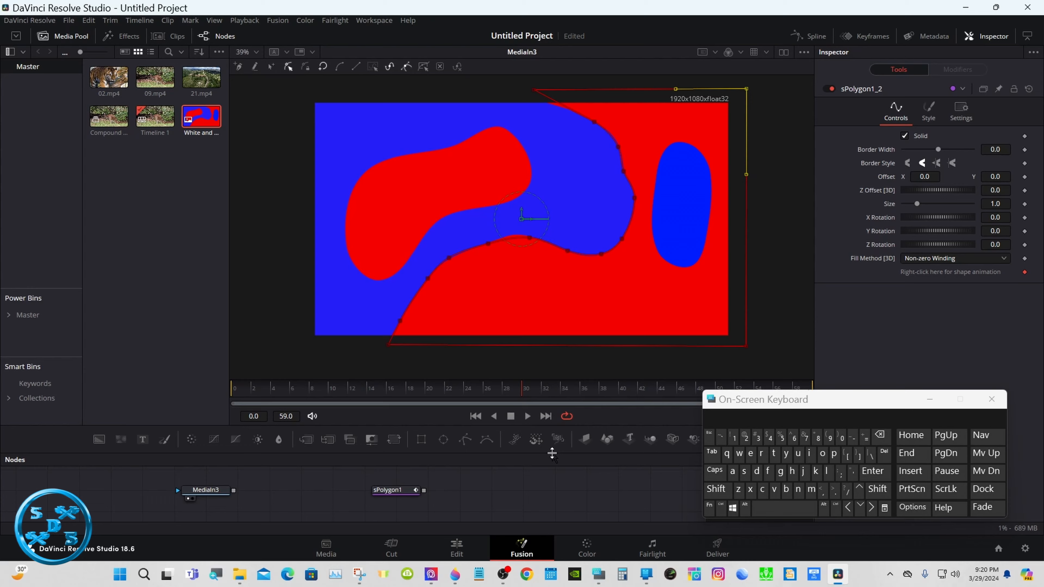
pyautogui.moveTo(553, 451); pyautogui.dragTo(533, 339)
pyautogui.moveTo(408, 461)
pyautogui.mouseDown()
pyautogui.moveTo(405, 487)
pyautogui.moveTo(398, 412)
pyautogui.moveTo(398, 455)
pyautogui.mouseUp()
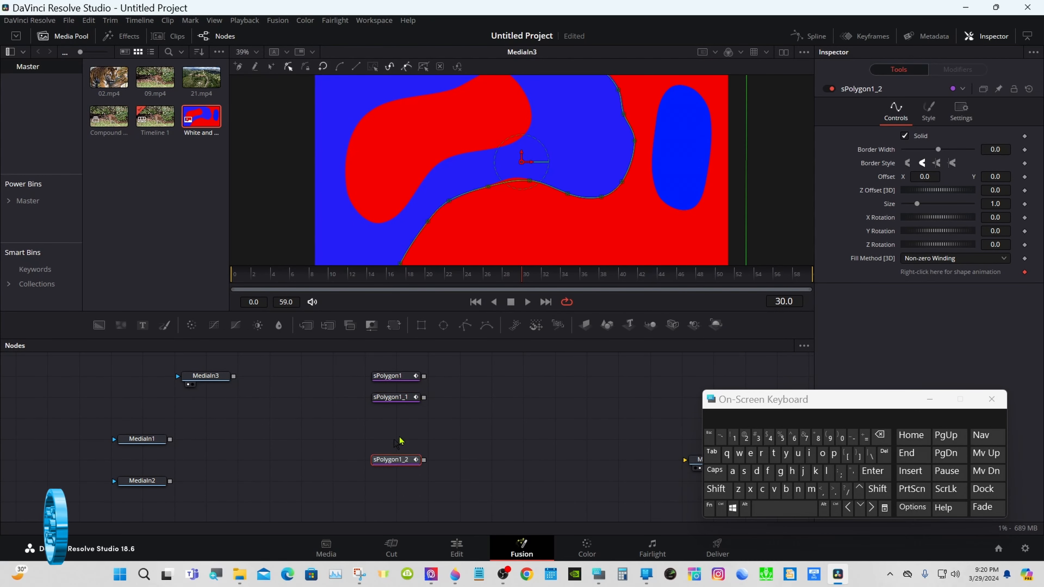
pyautogui.click(397, 460)
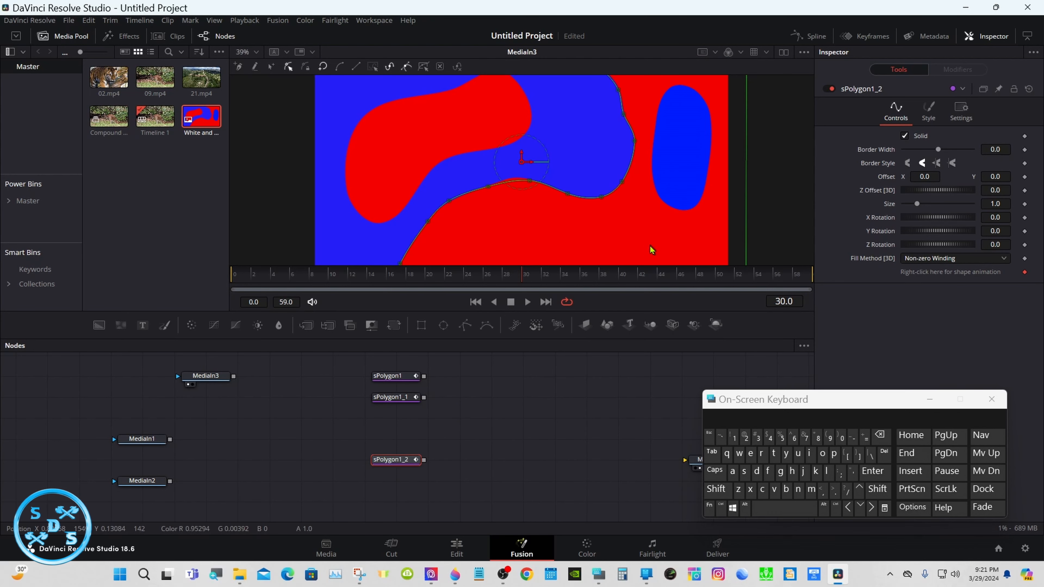
pyautogui.click(397, 378)
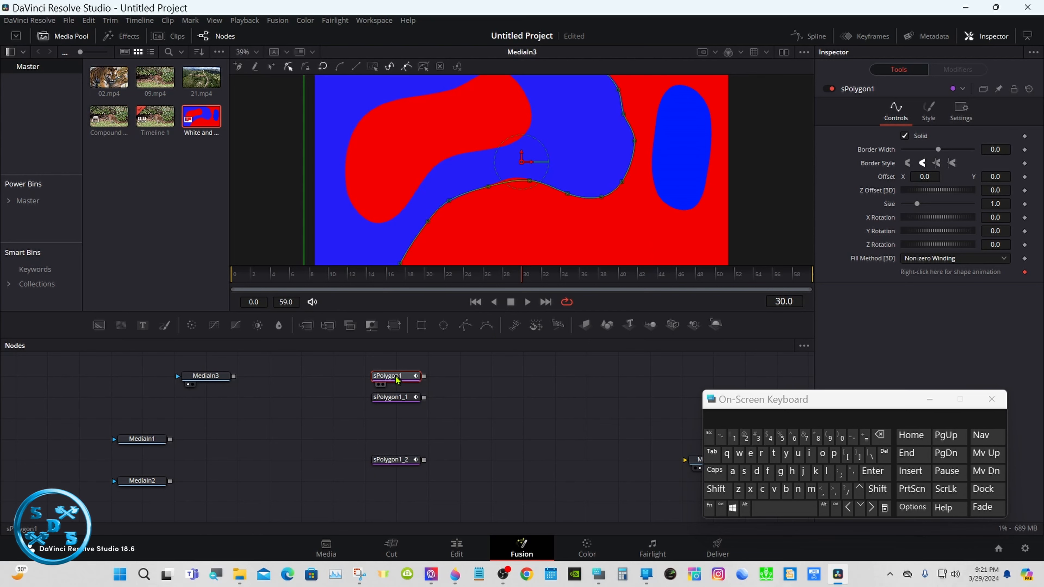
# Trace a closed outline around the red blob inside the blue region with sPolygon1_1.
pyautogui.click(398, 399)
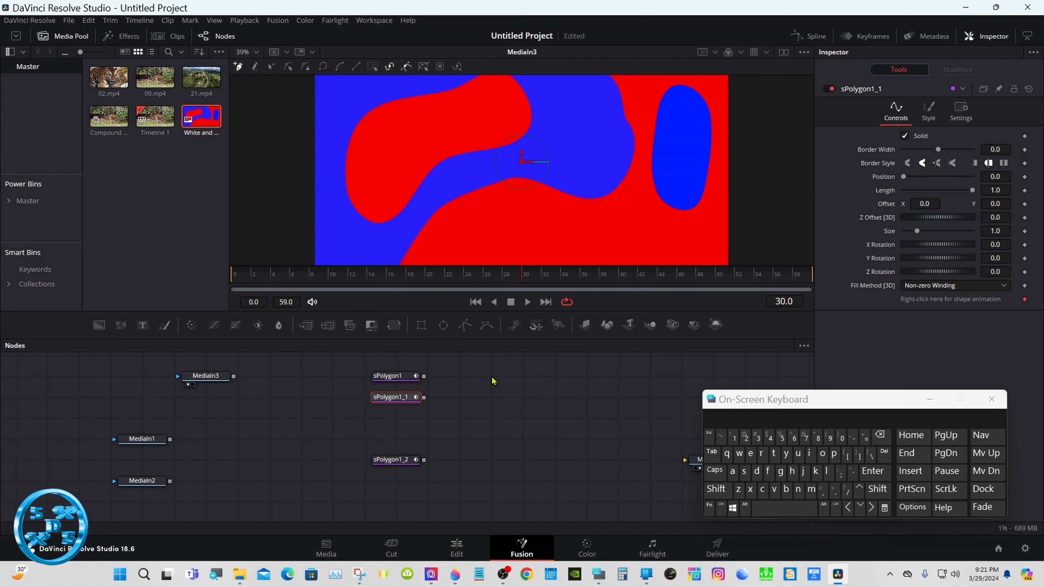
pyautogui.moveTo(496, 340); pyautogui.dragTo(496, 428)
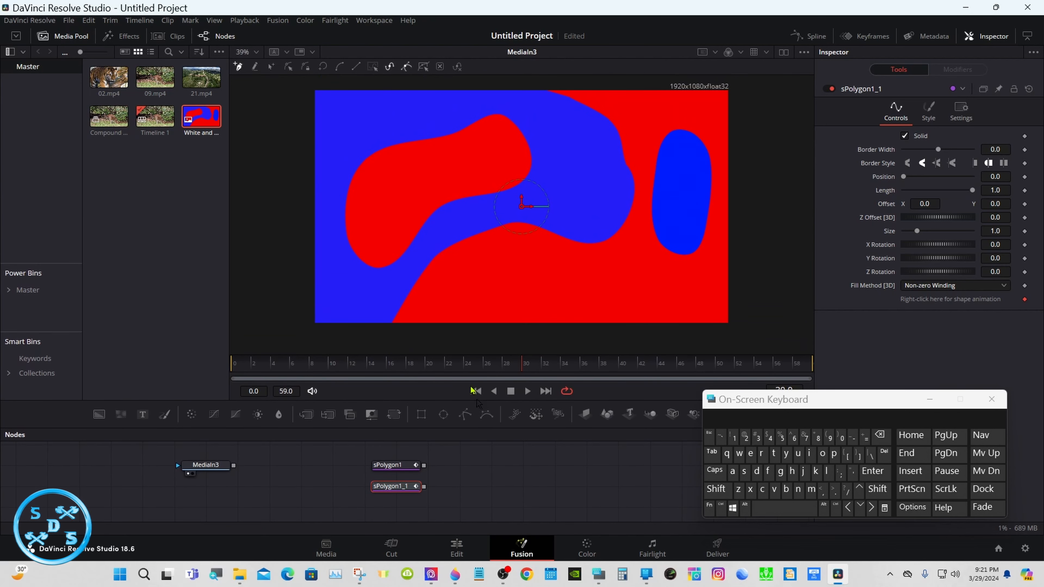
pyautogui.click(372, 156)
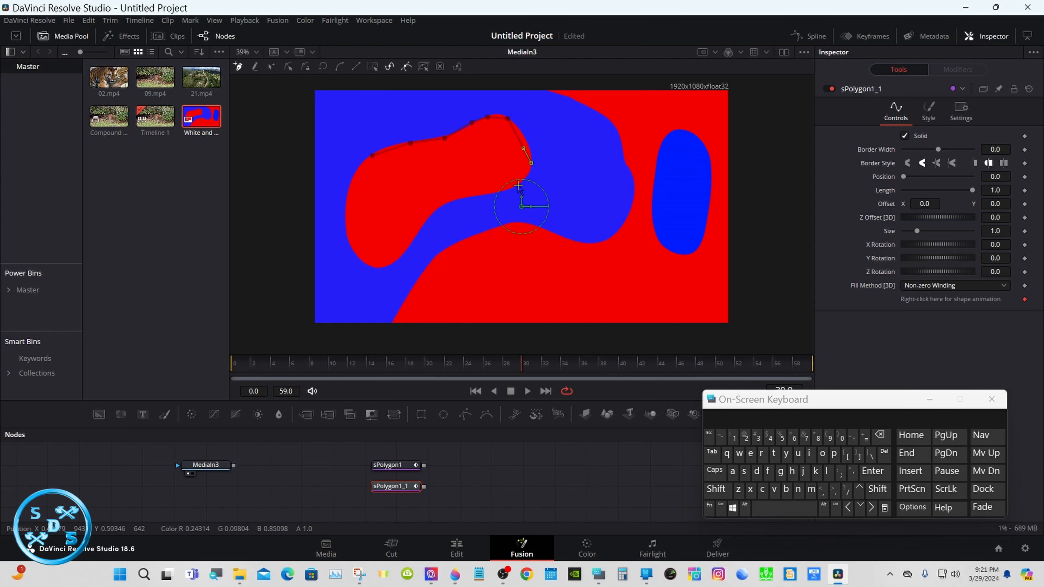
pyautogui.click(492, 194)
pyautogui.click(461, 199)
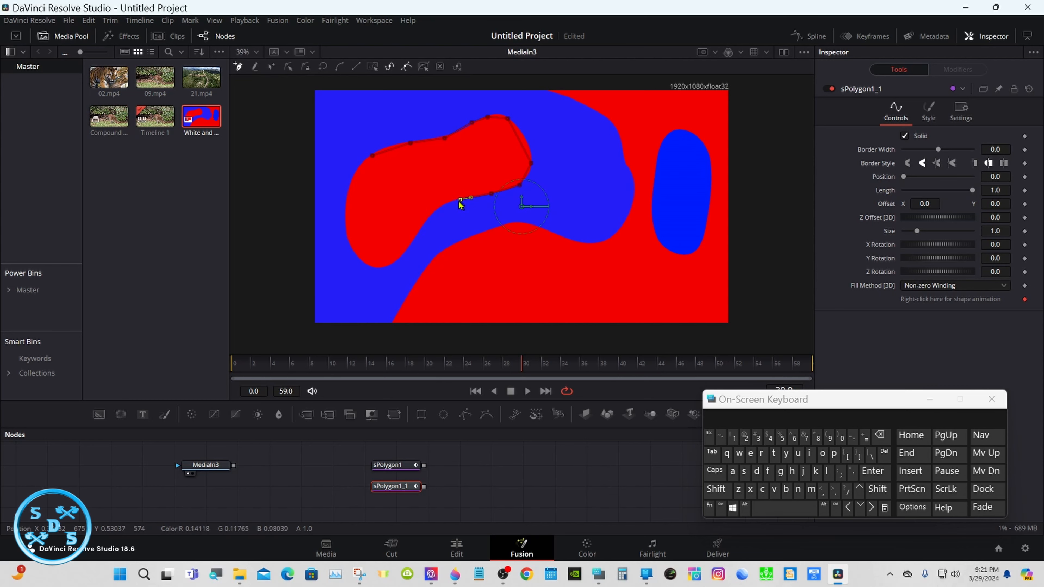
pyautogui.click(438, 208)
pyautogui.click(414, 240)
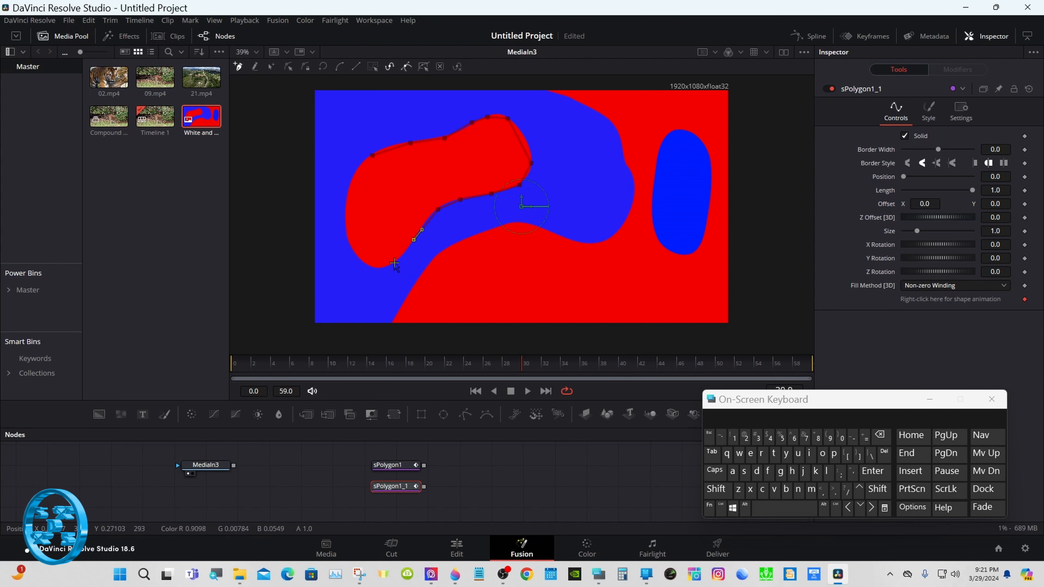
pyautogui.click(386, 265)
pyautogui.click(361, 258)
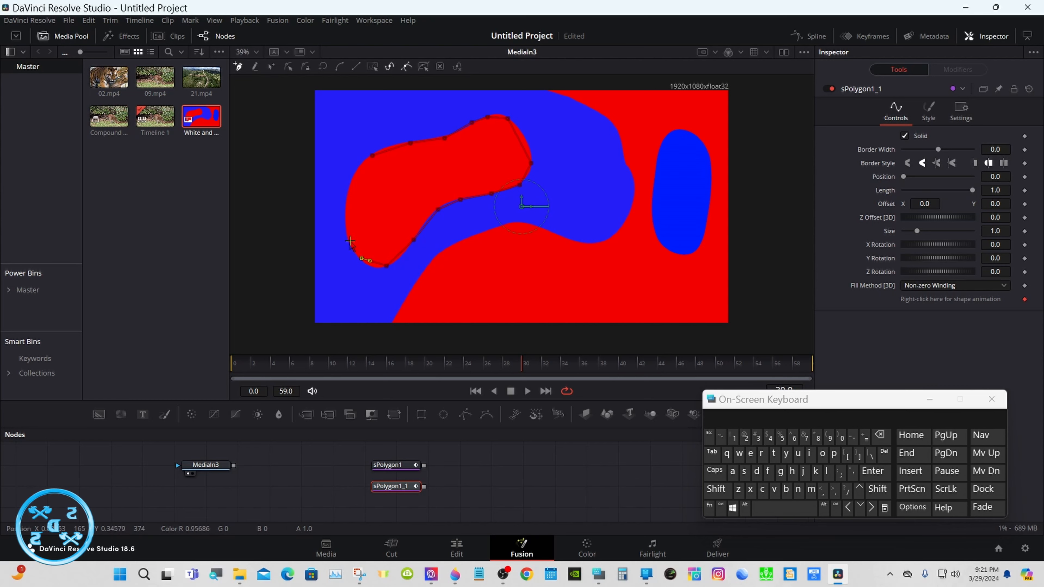
pyautogui.click(350, 233)
pyautogui.click(345, 223)
pyautogui.click(348, 194)
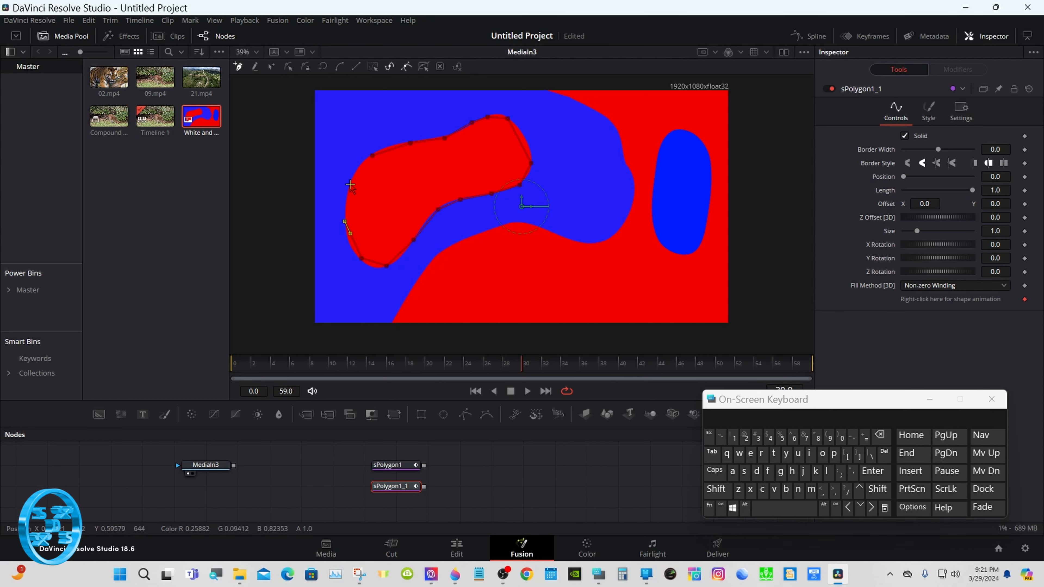
pyautogui.click(350, 181)
pyautogui.click(372, 156)
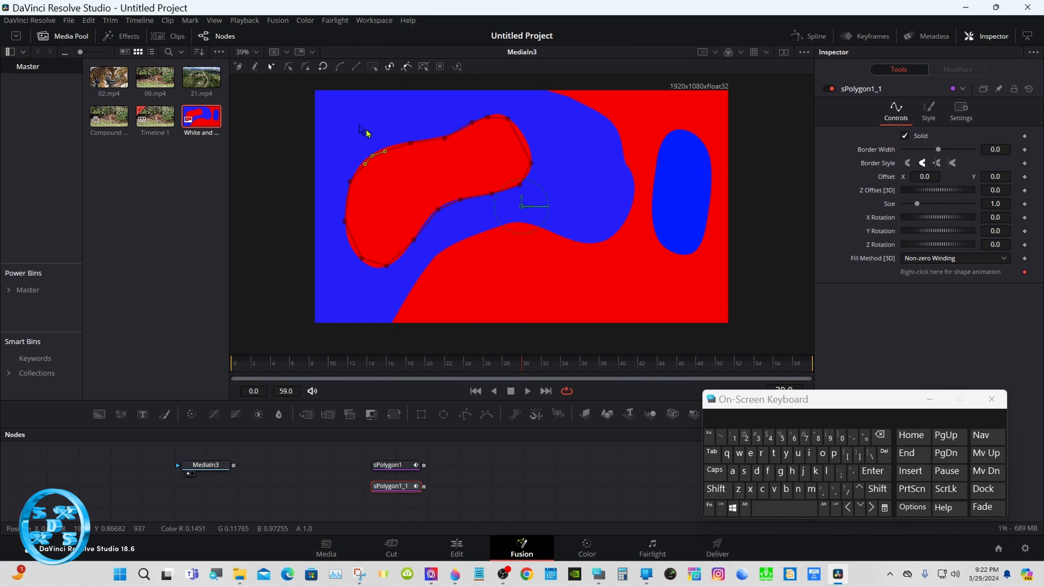
# Select all points of the red blob's sPolygon1_1 outline and smooth them.
pyautogui.click(501, 240)
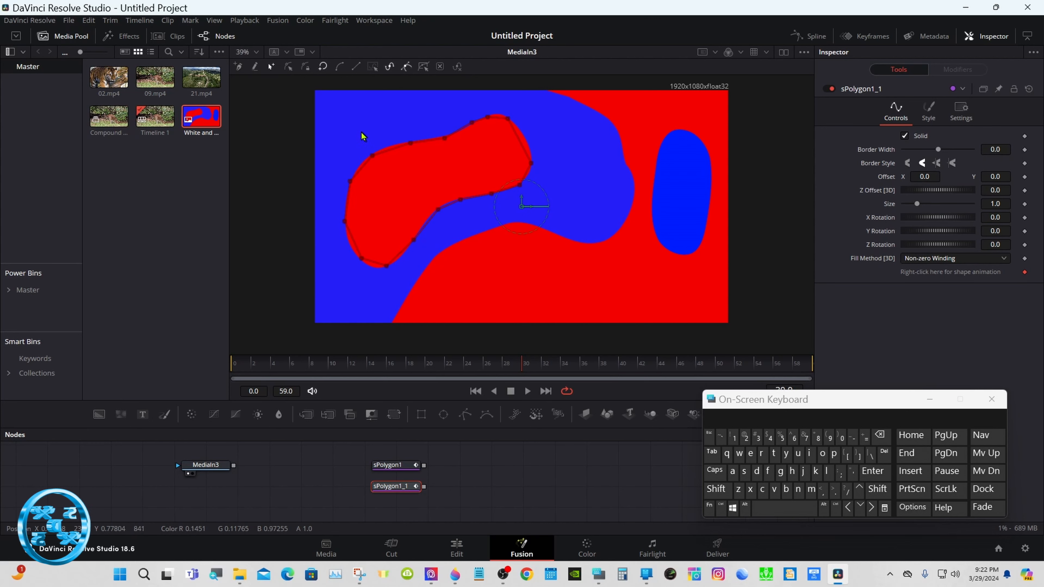
pyautogui.moveTo(410, 138); pyautogui.dragTo(562, 275)
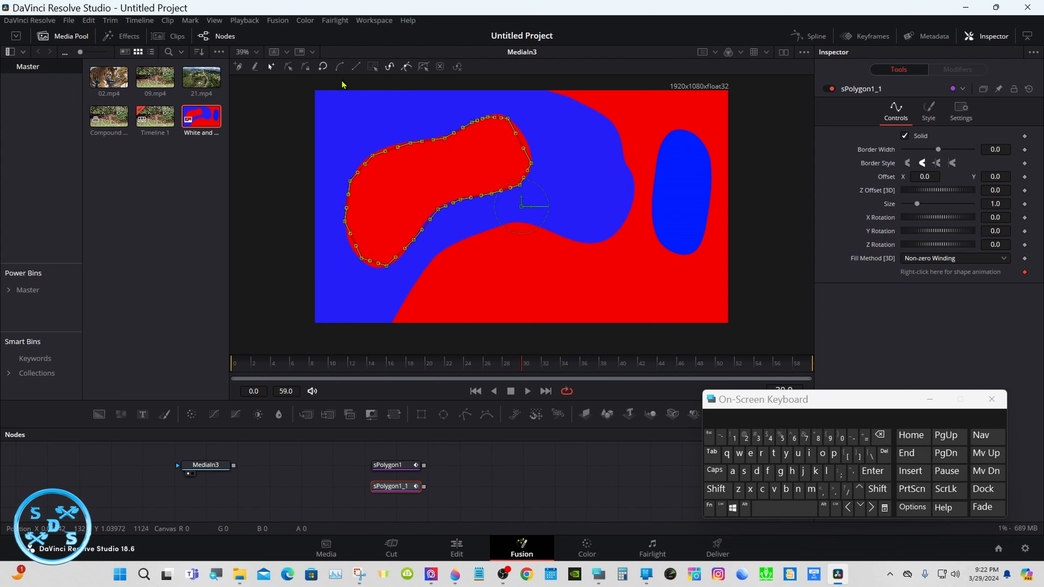
pyautogui.click(340, 70)
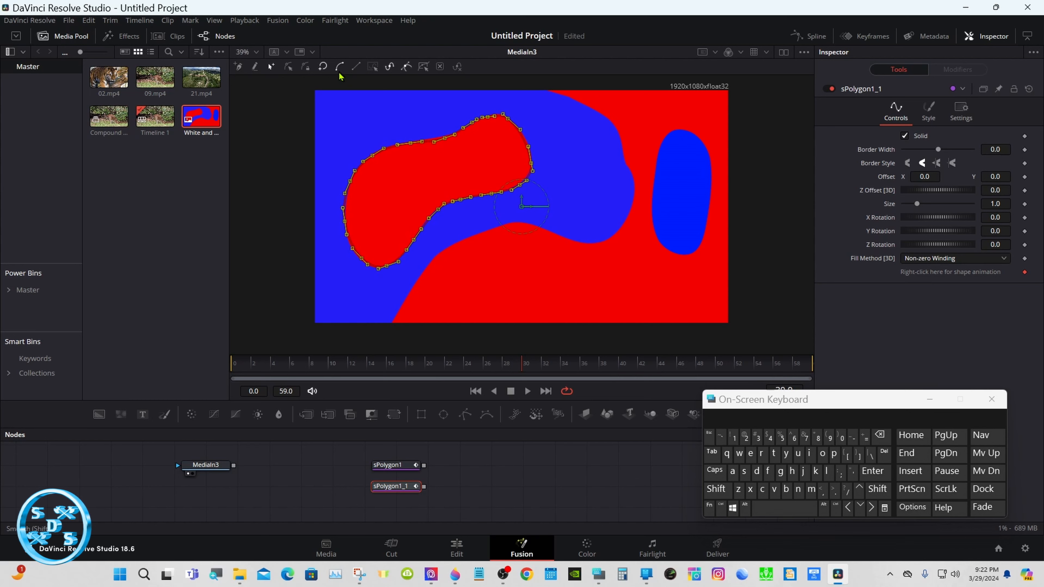
pyautogui.click(497, 261)
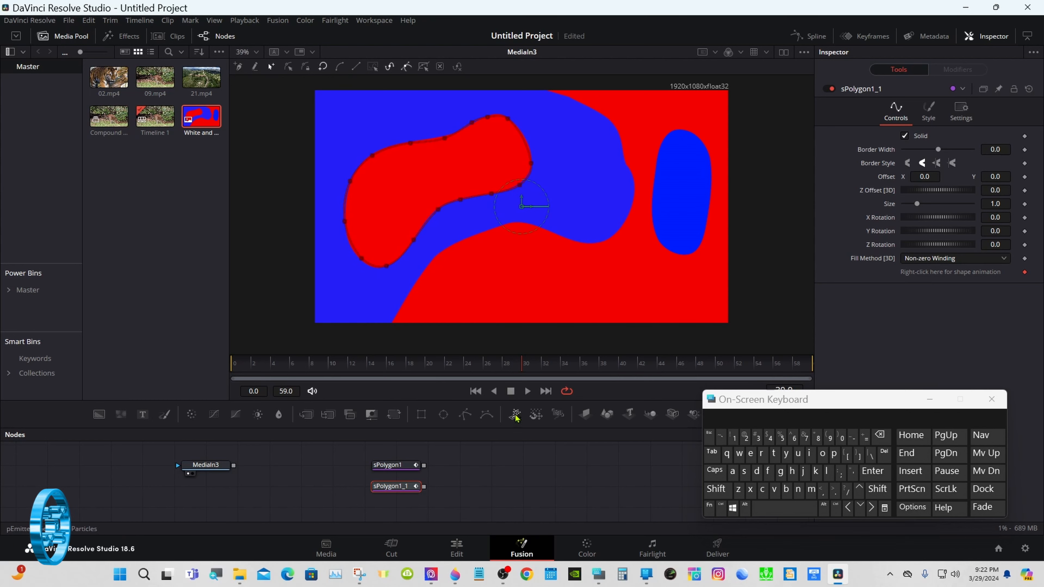
# Add a new unconnected sPolygon node below sPolygon1_2 through the Select Tool search.
pyautogui.moveTo(517, 426); pyautogui.dragTo(517, 338)
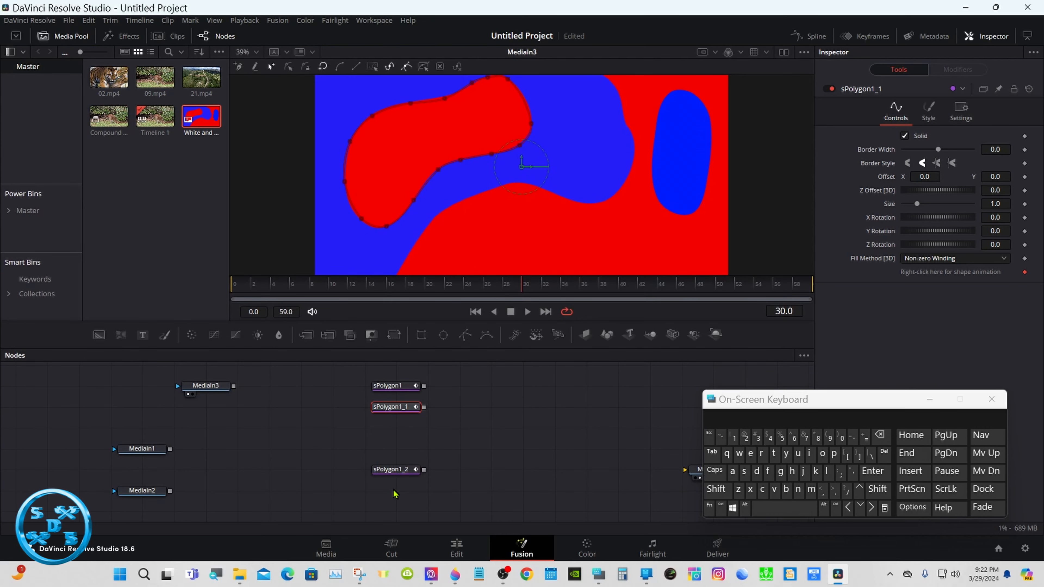
pyautogui.click(394, 498)
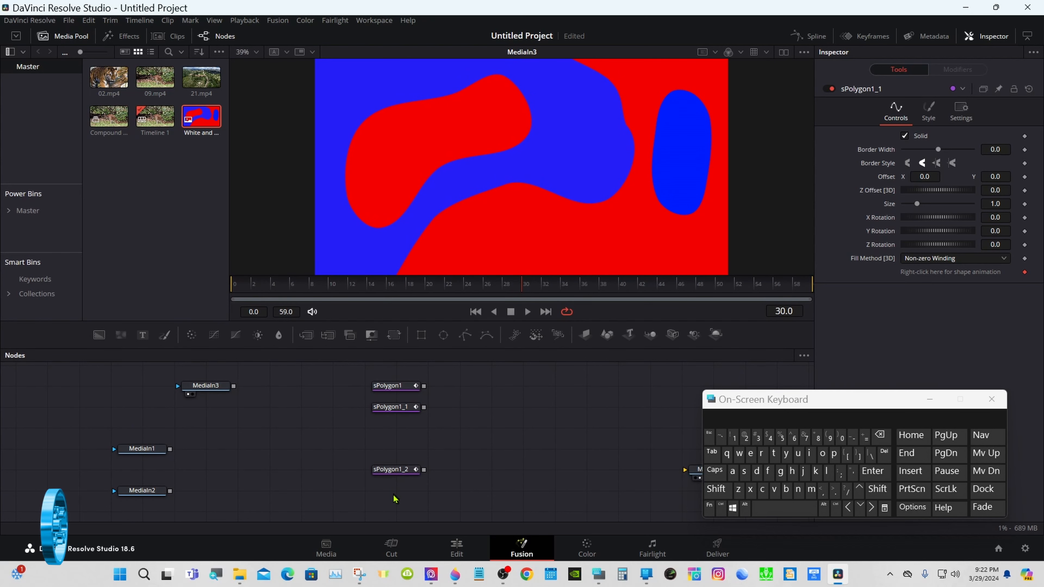
pyautogui.click(716, 489)
pyautogui.click(769, 507)
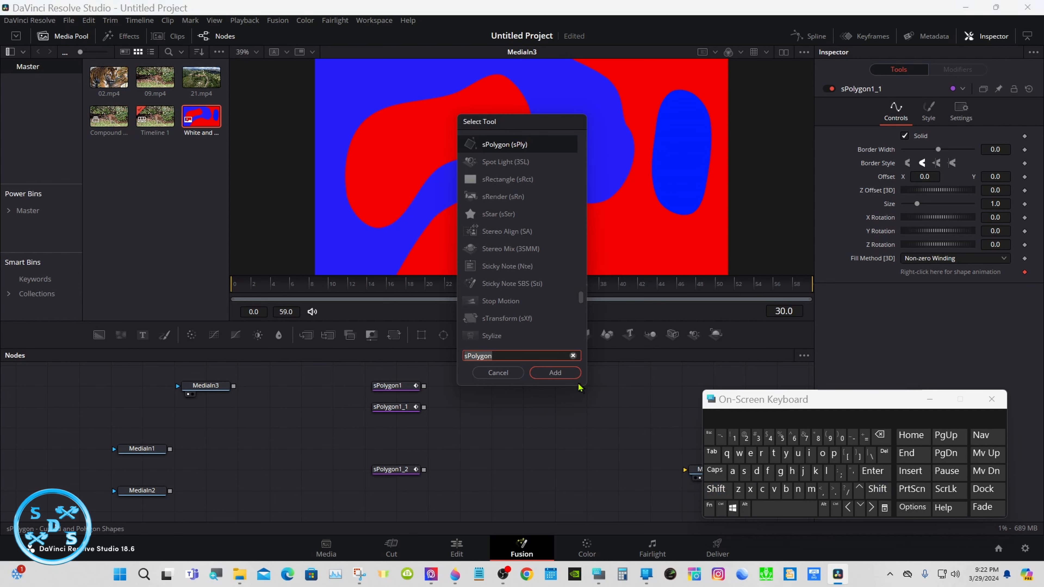
pyautogui.click(555, 372)
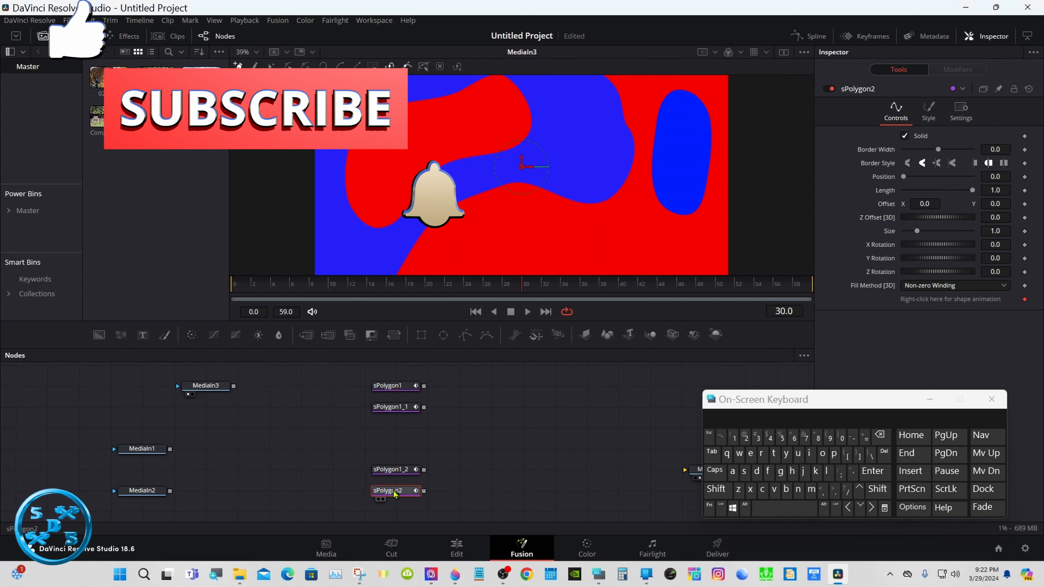
# Trace a closed outline around the separate blue oval in the reference image with sPolygon2.
pyautogui.click(397, 475)
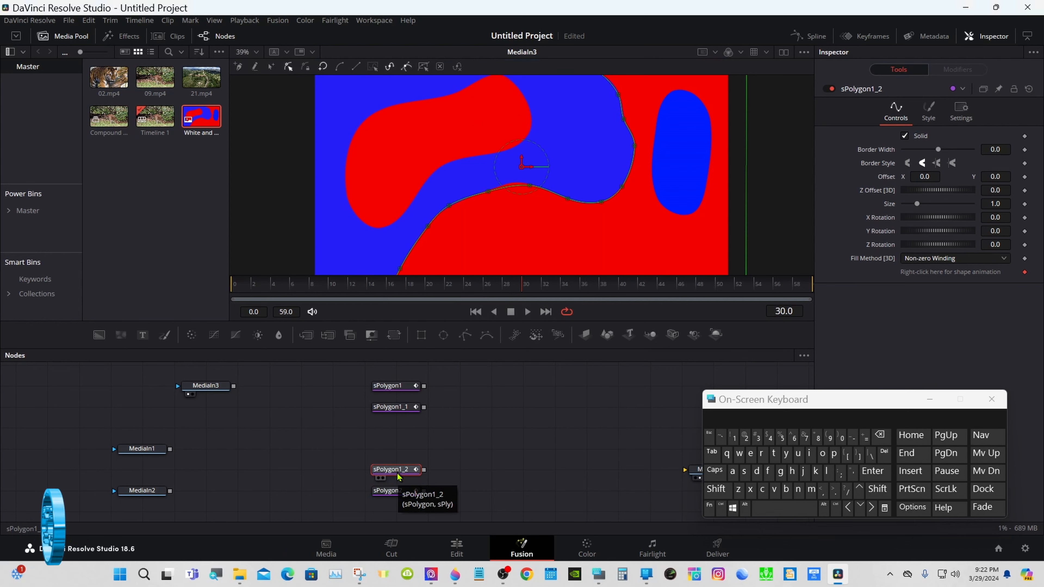
pyautogui.click(393, 493)
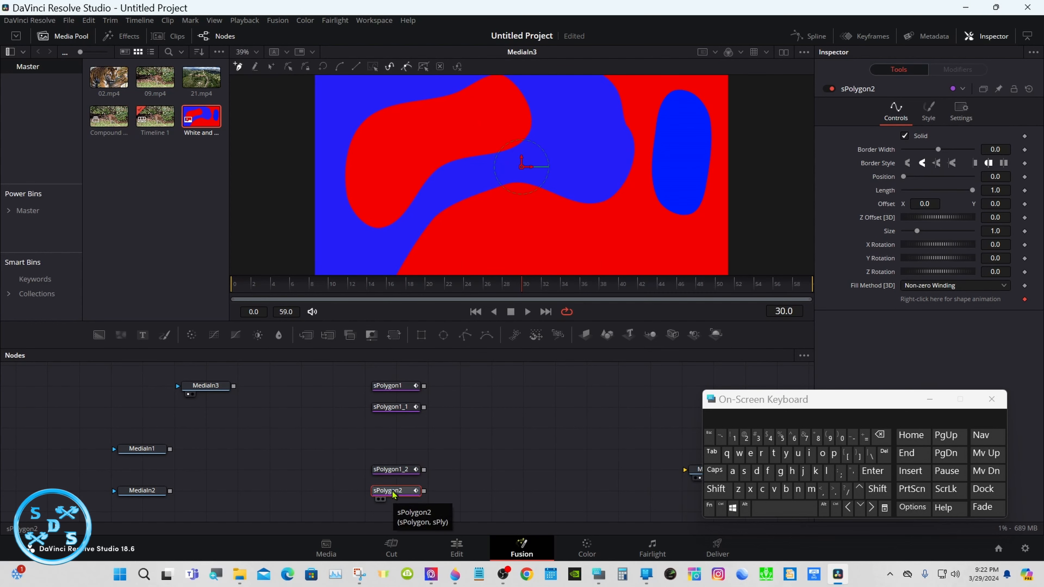
pyautogui.moveTo(609, 321); pyautogui.dragTo(608, 389)
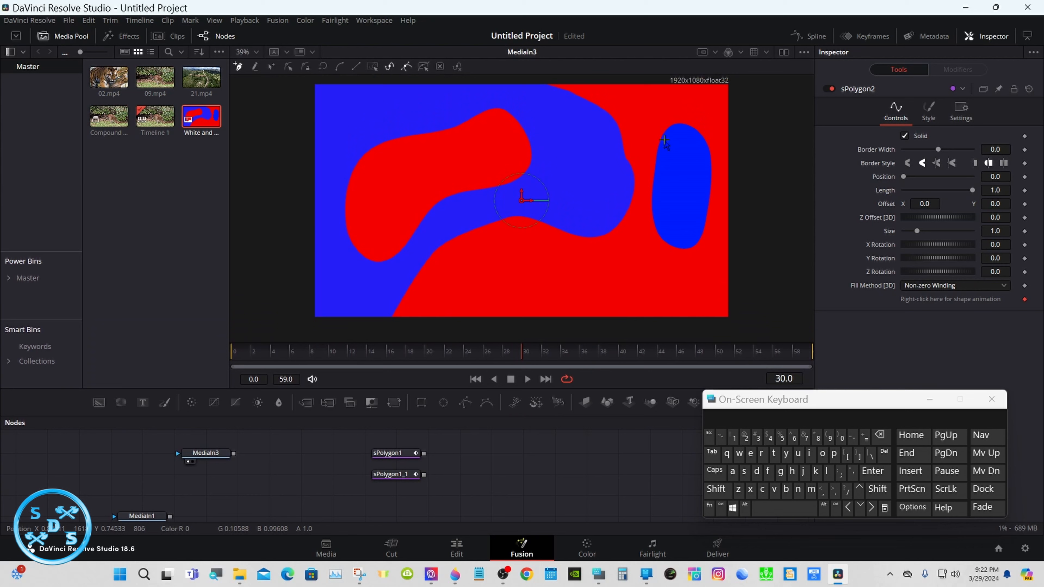
pyautogui.click(681, 125)
pyautogui.click(703, 137)
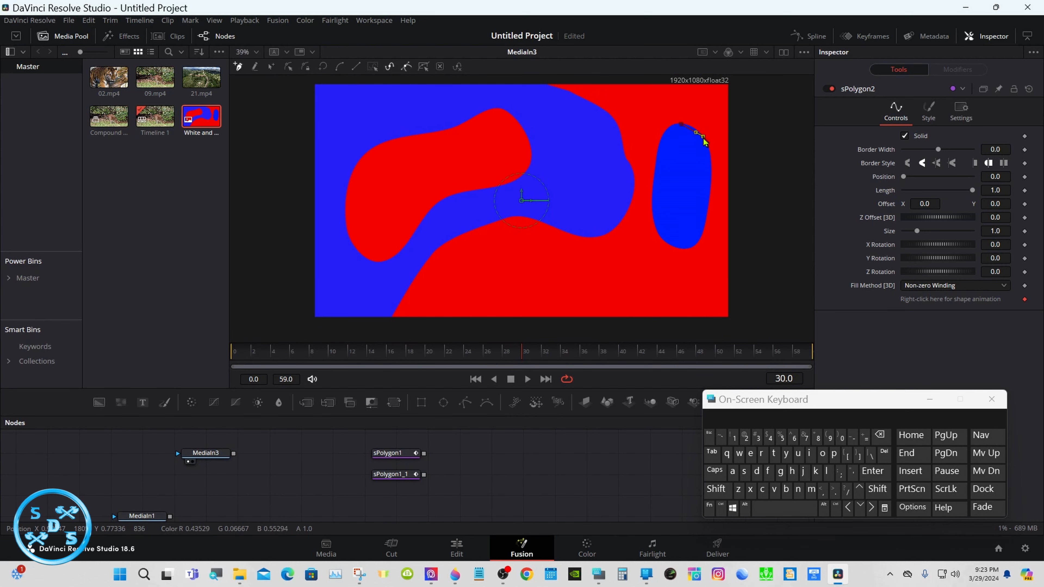
pyautogui.click(711, 162)
pyautogui.click(710, 197)
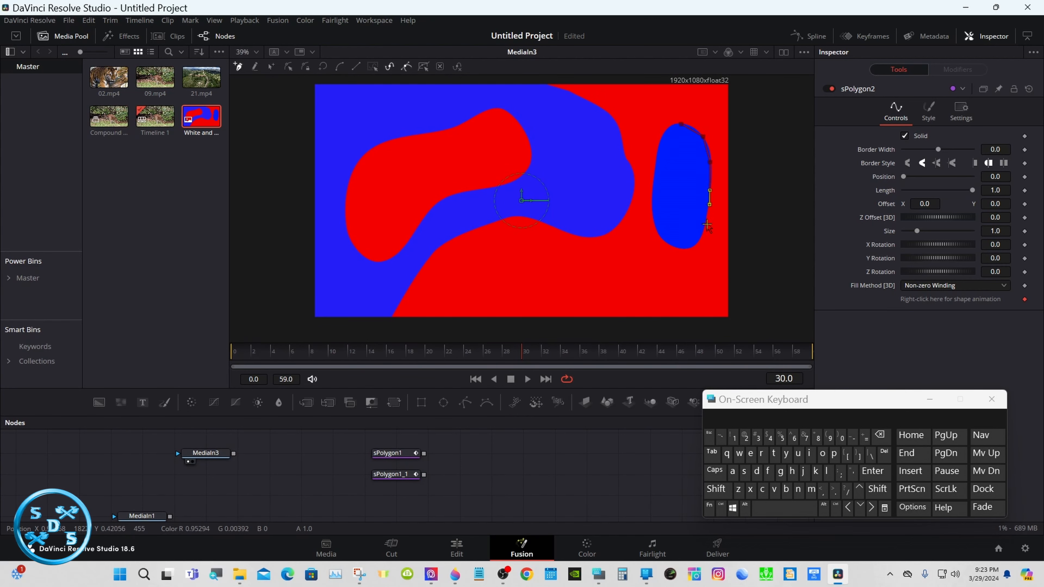
pyautogui.click(701, 240)
pyautogui.click(685, 247)
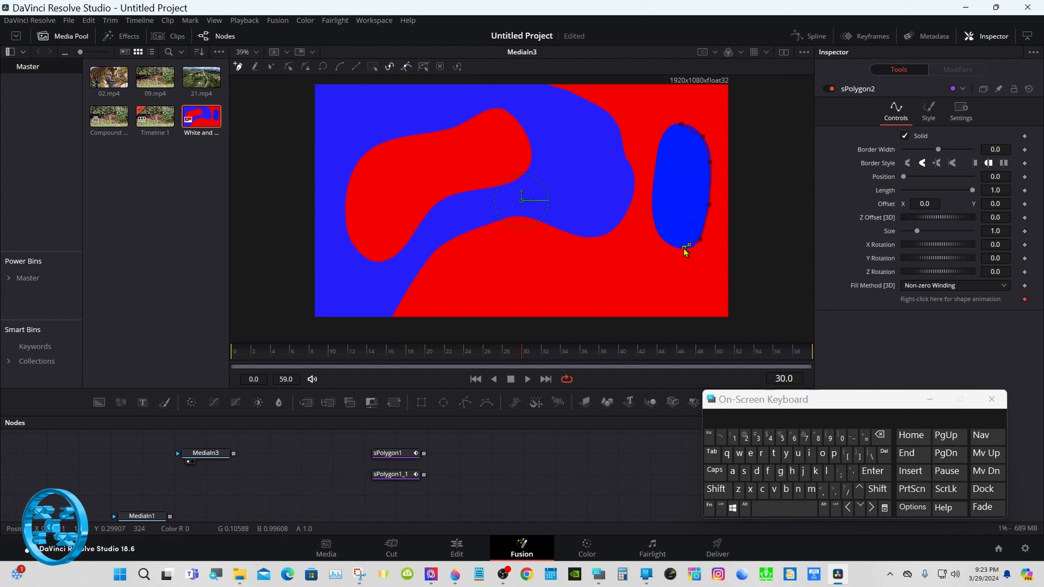
pyautogui.click(660, 237)
pyautogui.click(652, 209)
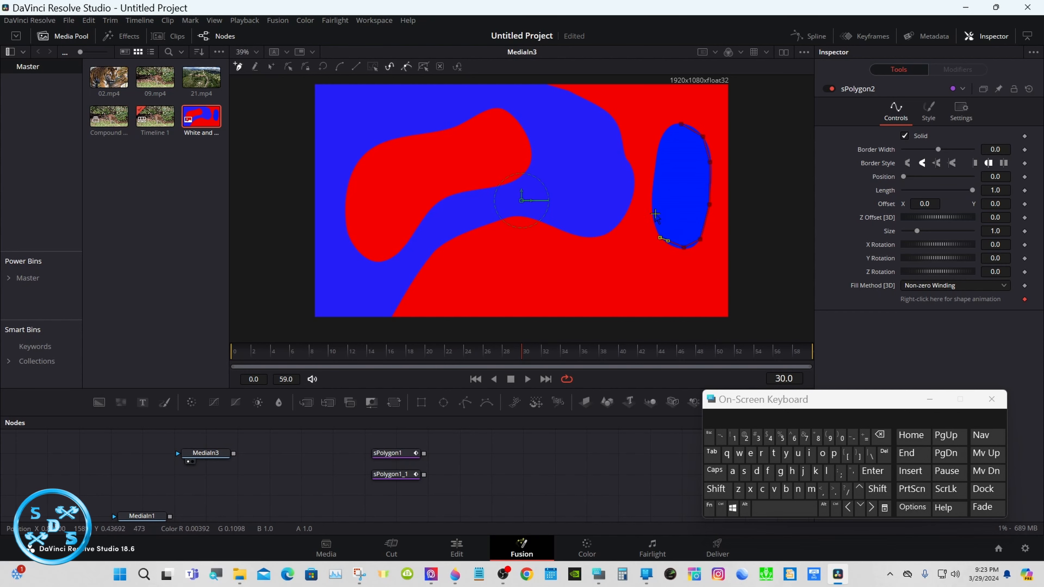
pyautogui.click(654, 170)
pyautogui.click(660, 140)
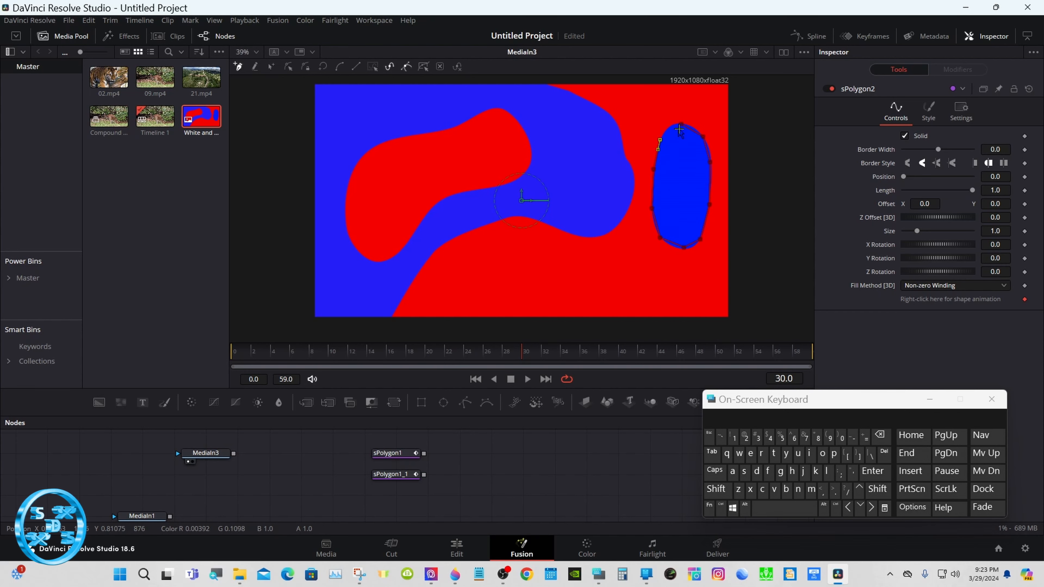
pyautogui.click(680, 126)
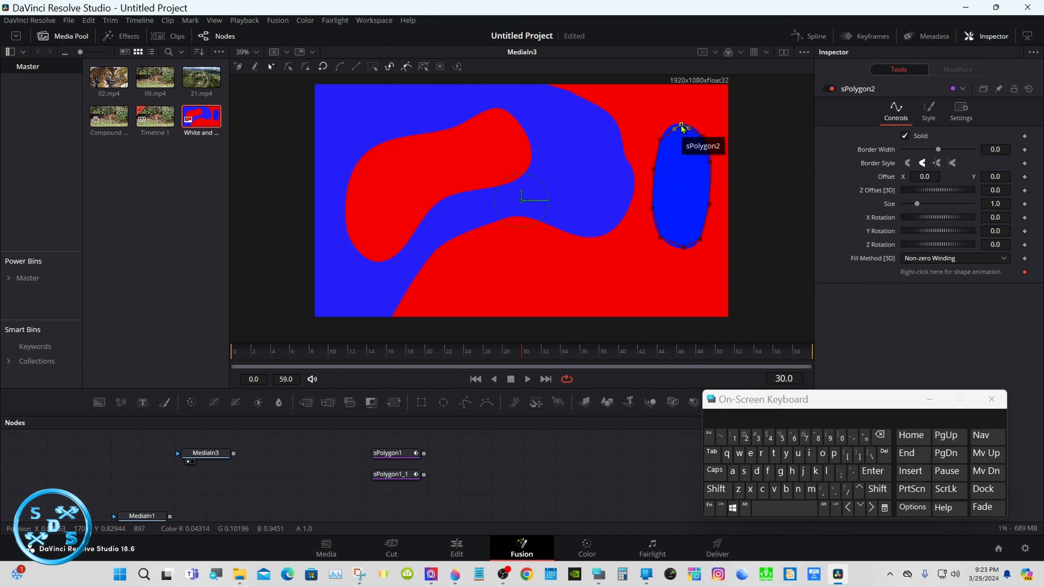
# Select all points of the blue oval's sPolygon2 outline and smooth them.
pyautogui.click(292, 69)
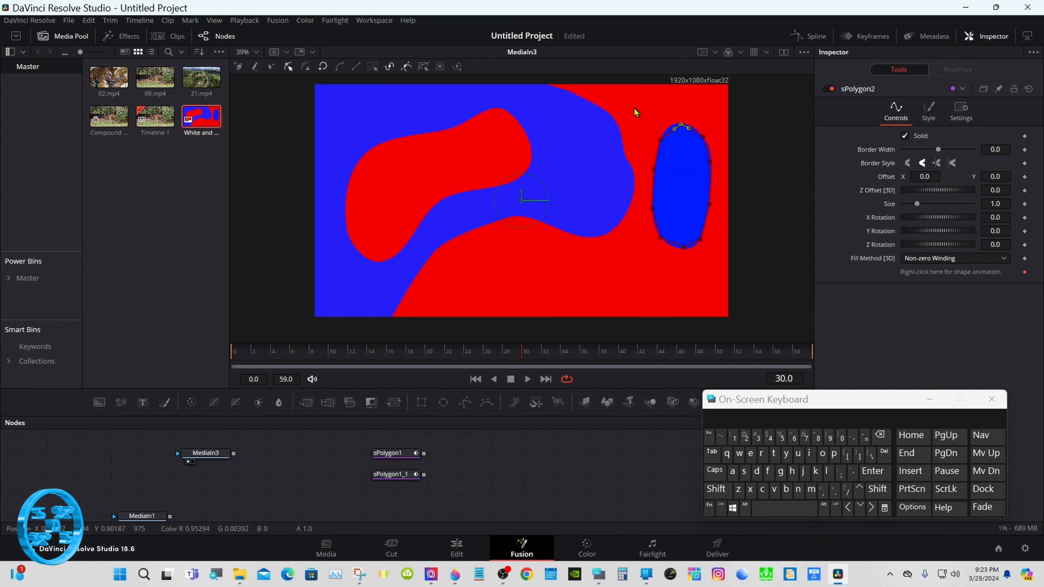
pyautogui.moveTo(634, 108); pyautogui.dragTo(716, 257)
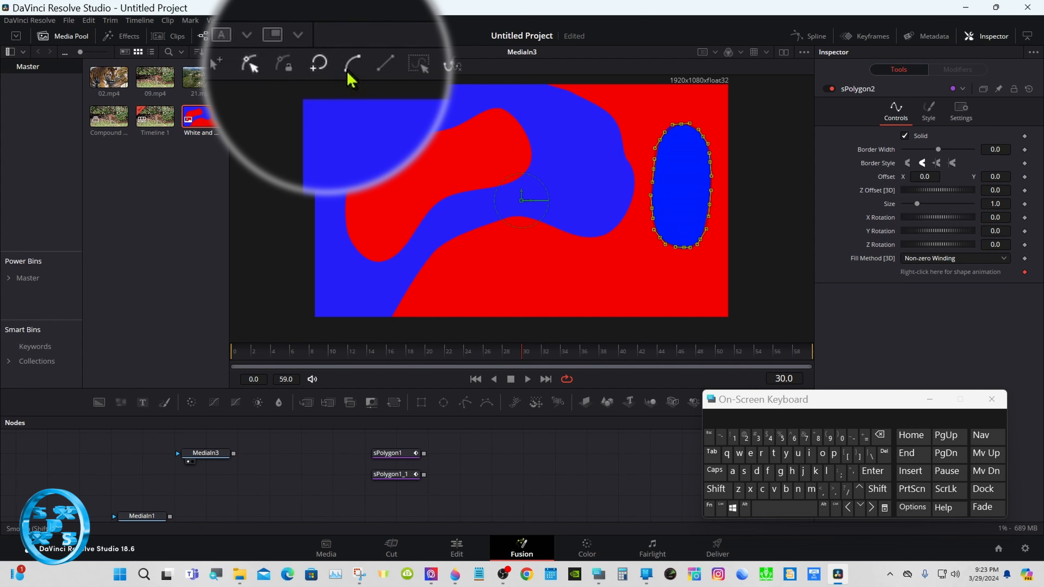
pyautogui.hotkey('shift', 's')
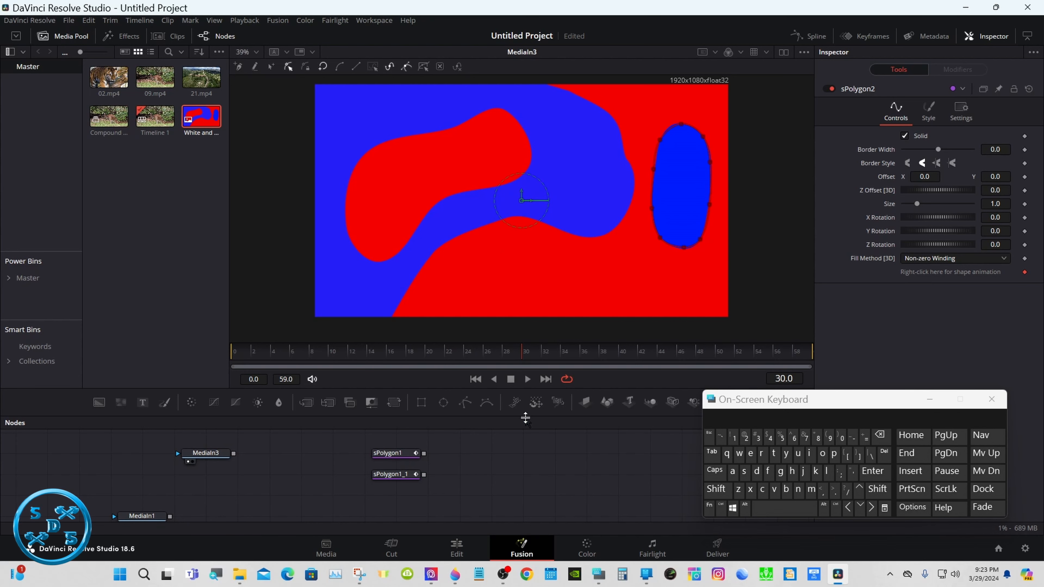
# Add an sBoolean node after sPolygon1 through the Select Tool search and connect sPolygon1_1 as its second input.
pyautogui.moveTo(526, 416); pyautogui.dragTo(525, 301)
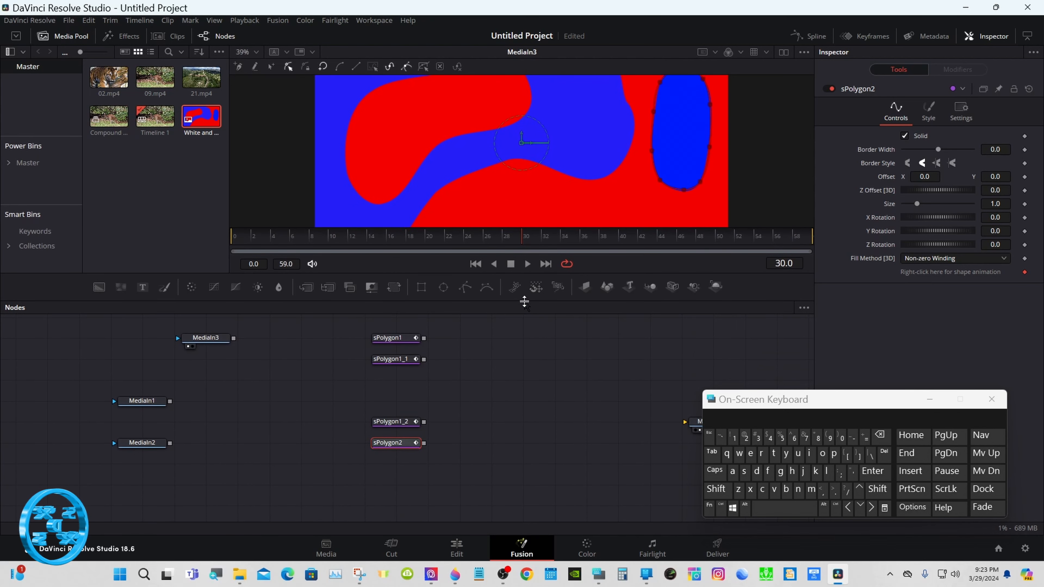
pyautogui.click(395, 338)
pyautogui.hotkey('shift', 'space')
pyautogui.write('sbol')
pyautogui.press('Return')
pyautogui.moveTo(424, 360); pyautogui.dragTo(457, 339)
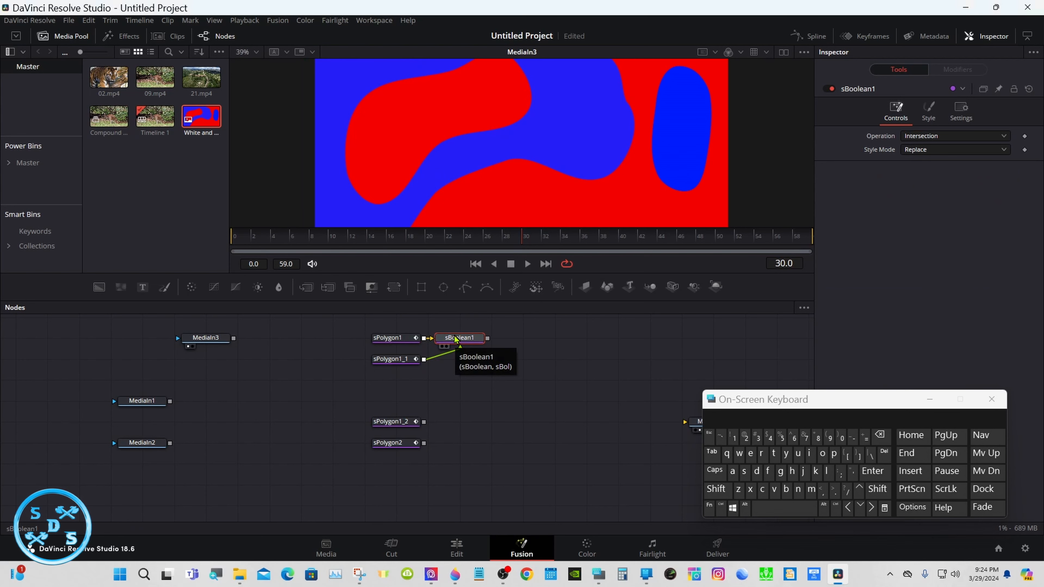
# Show sBoolean1 in the first of two side-by-side viewers and set its operation to Subtract.
pyautogui.click(784, 52)
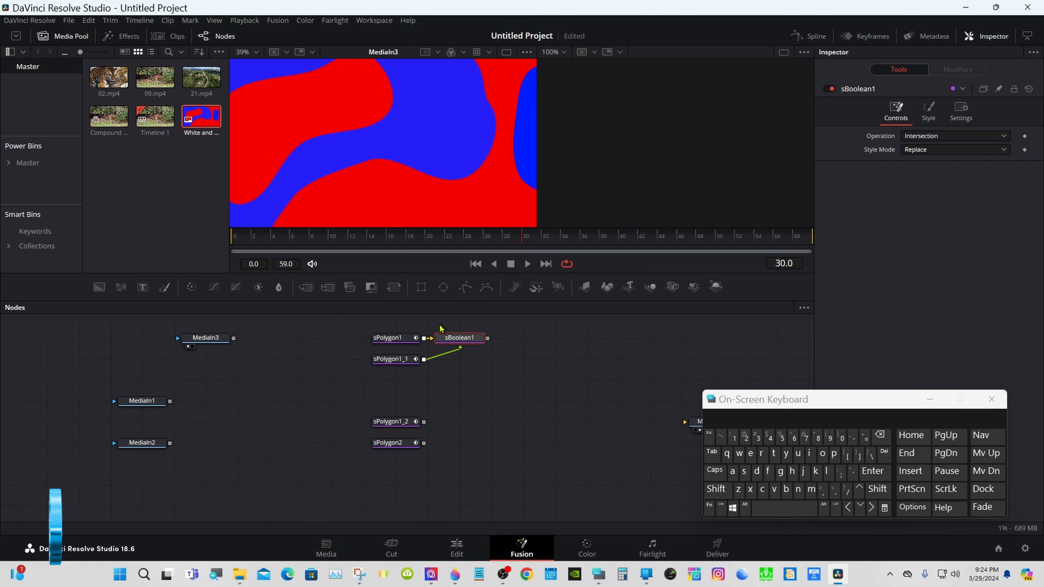
pyautogui.moveTo(452, 338); pyautogui.dragTo(444, 159)
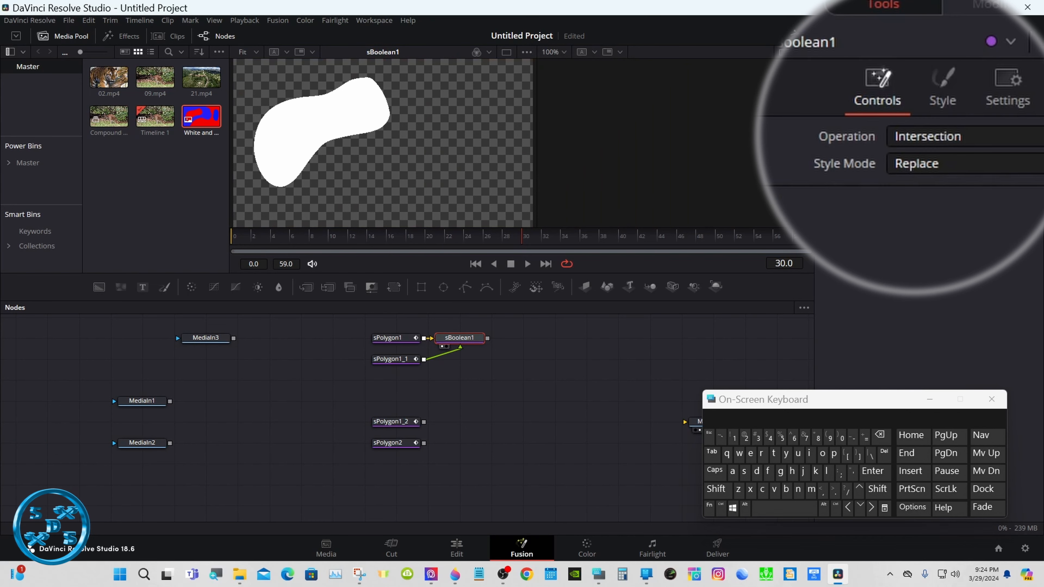
pyautogui.click(941, 148)
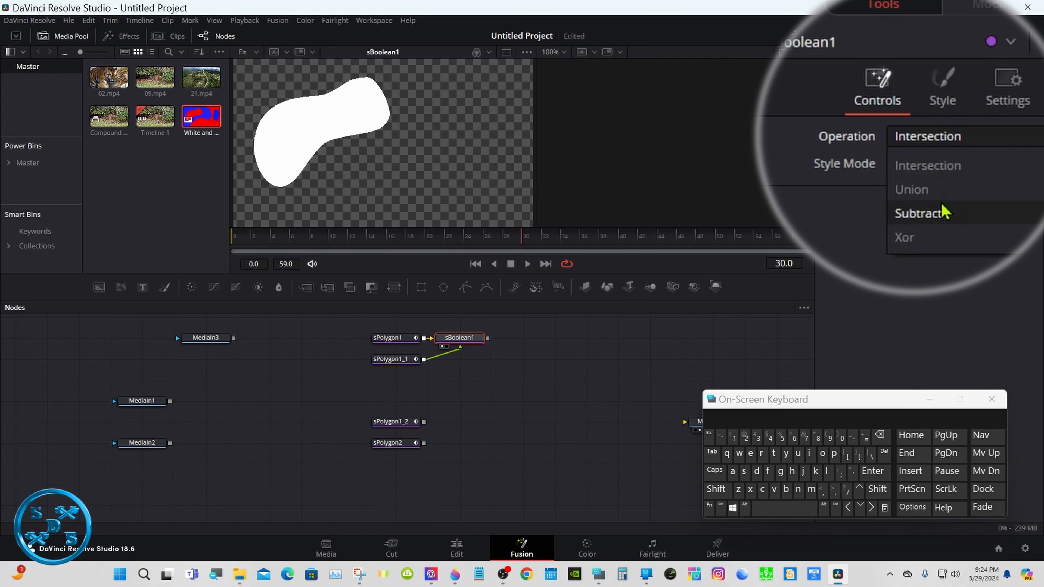
pyautogui.click(944, 213)
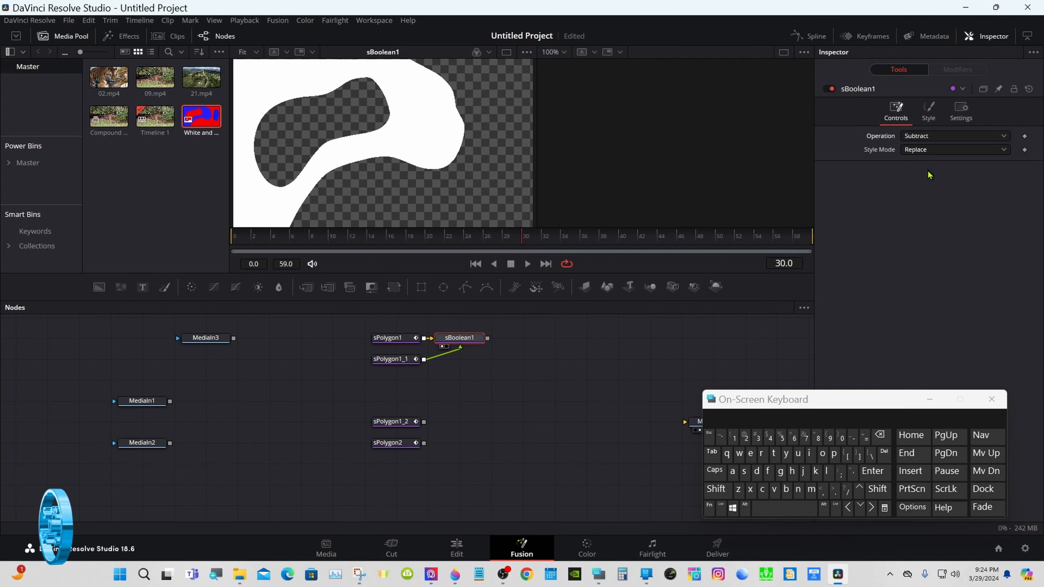
# Paste a copy of sBoolean1 beside sPolygon1_2, connect sPolygon1_2 and sPolygon2 to it, and show it in the second viewer.
pyautogui.click(411, 423)
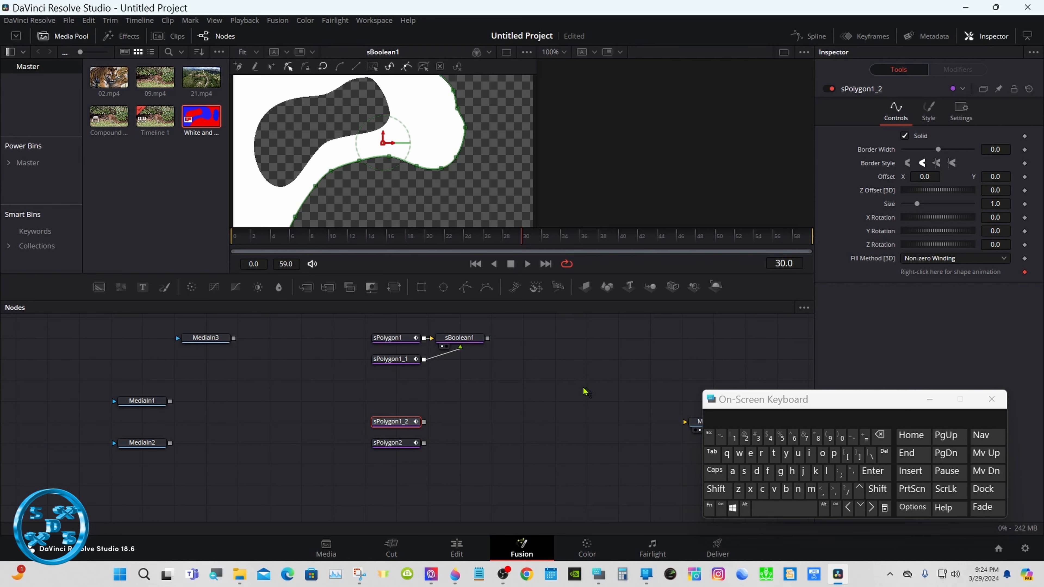
pyautogui.rightClick(472, 346)
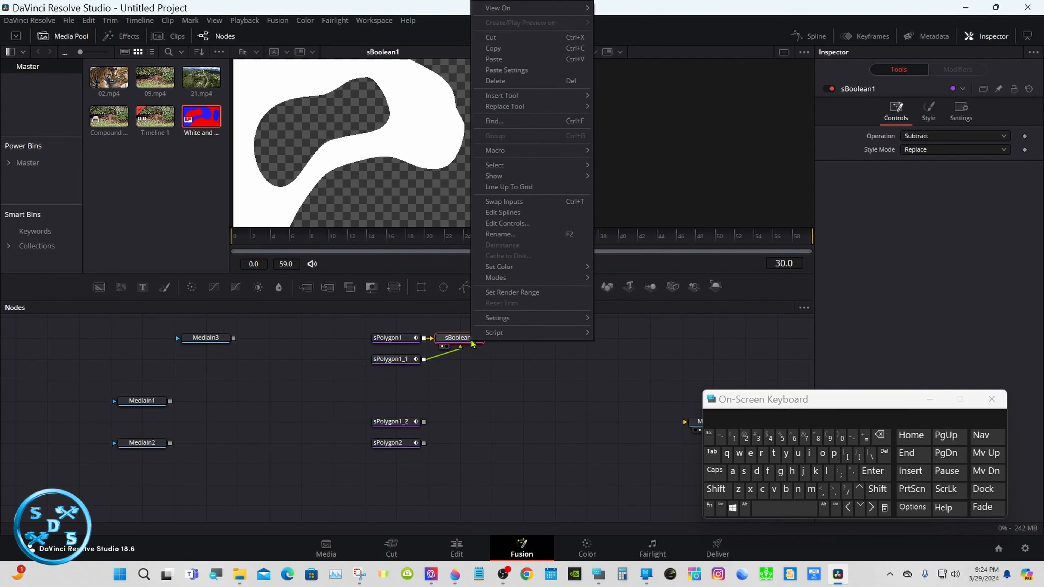
pyautogui.click(506, 49)
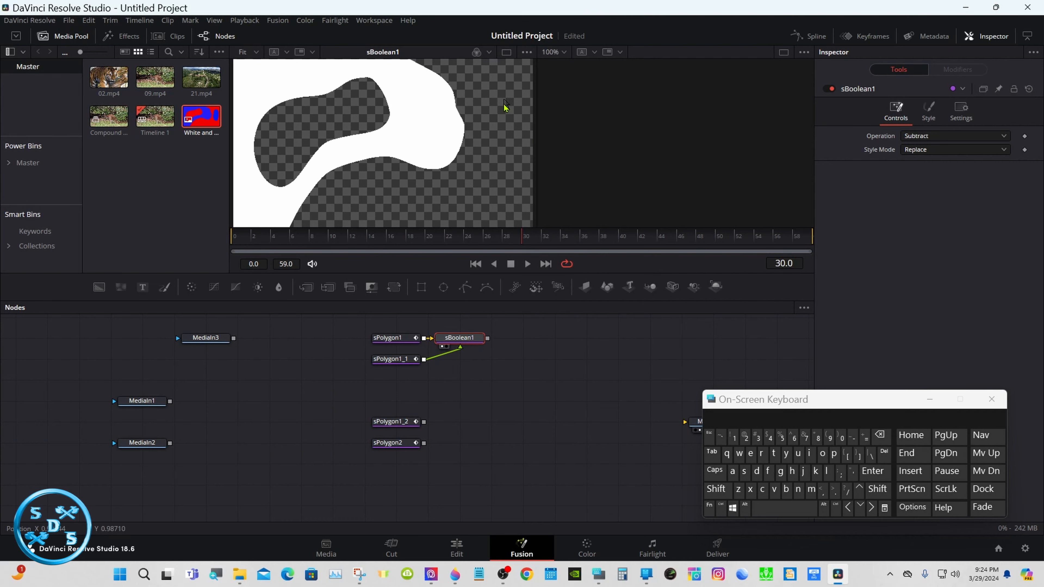
pyautogui.click(459, 426)
pyautogui.rightClick(459, 427)
pyautogui.click(479, 411)
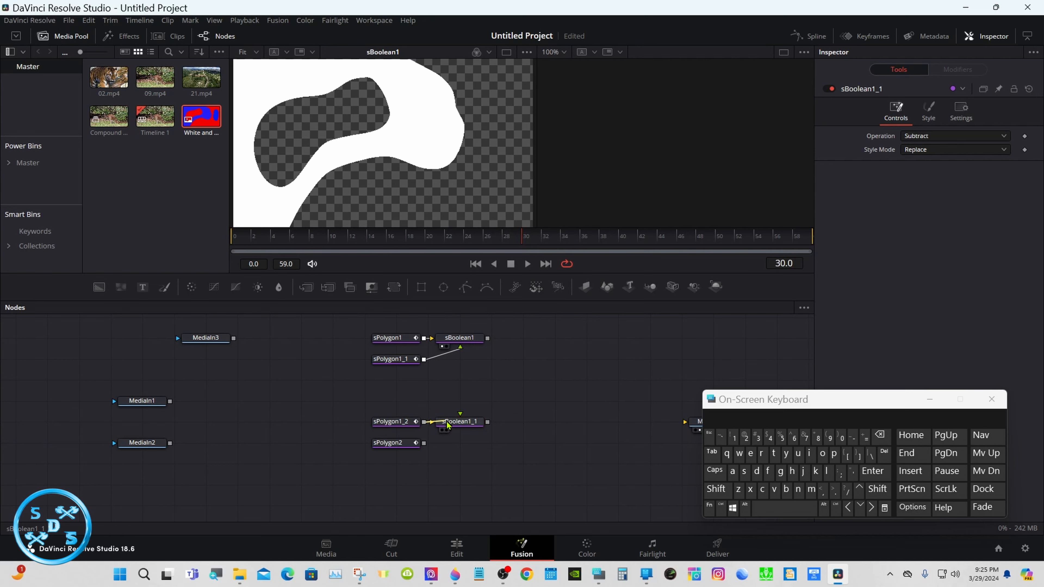
pyautogui.moveTo(424, 443); pyautogui.dragTo(576, 157)
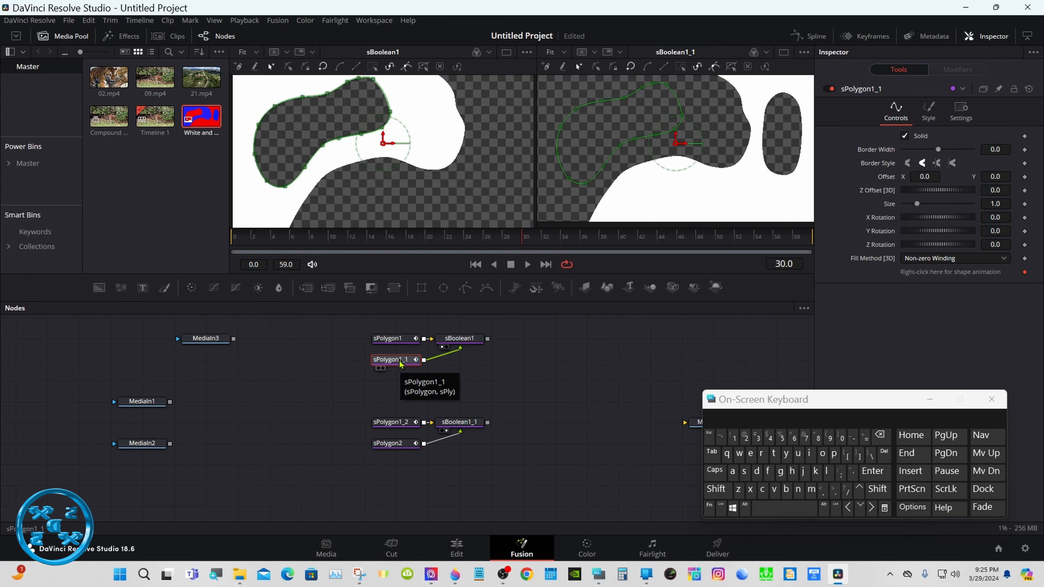
# Copy the red blob's sPolygon1_1 node and paste it unconnected below sPolygon2.
pyautogui.rightClick(401, 362)
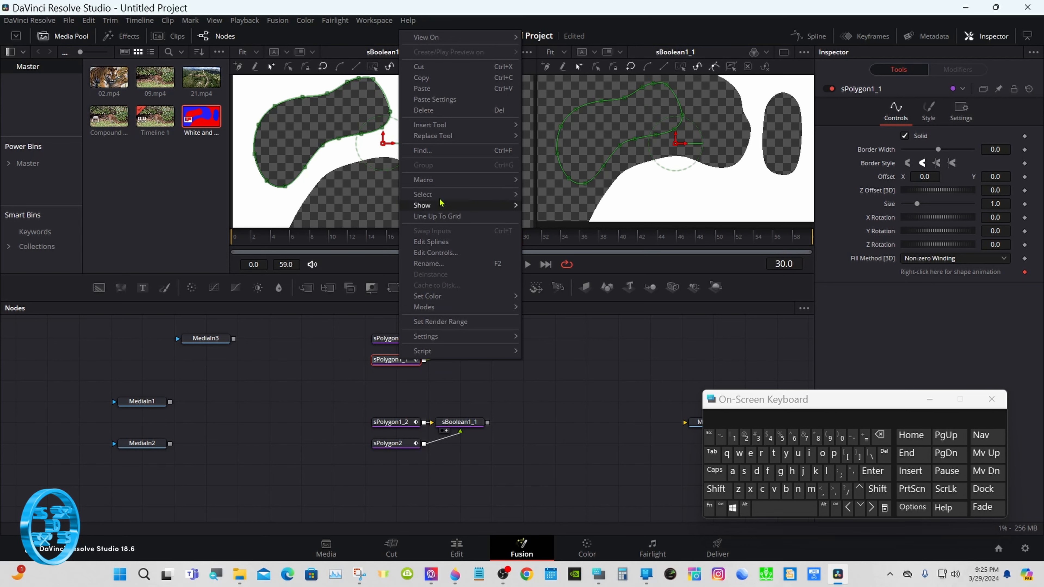
pyautogui.click(436, 83)
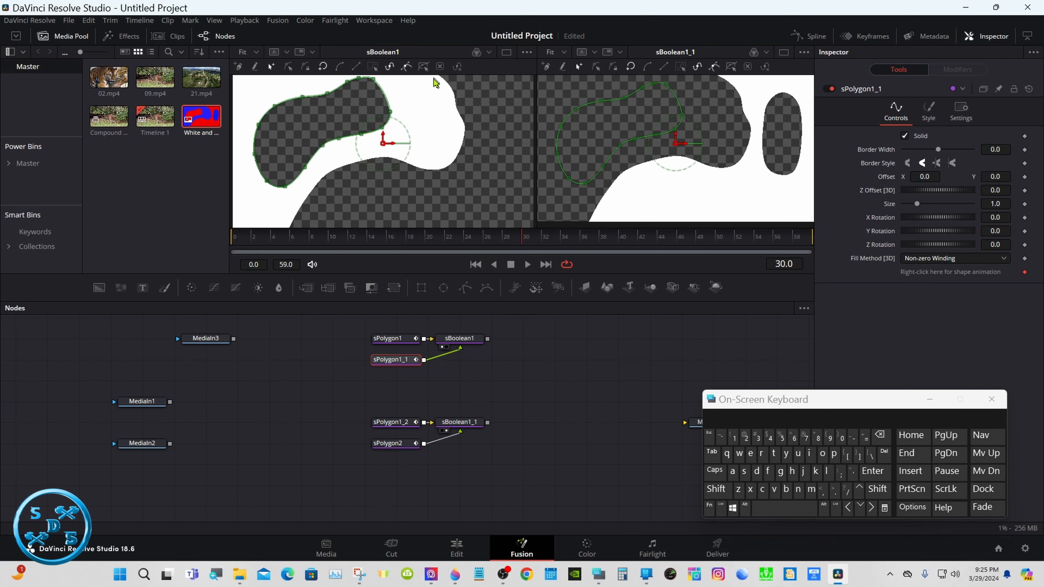
pyautogui.rightClick(401, 503)
pyautogui.click(414, 483)
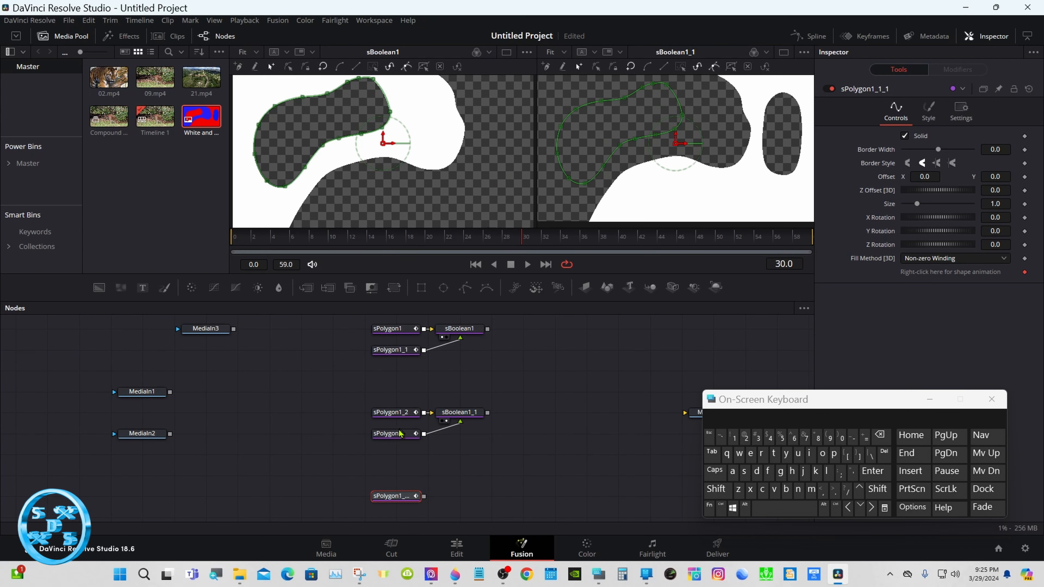
# Copy the blue oval's sPolygon2 node and paste it directly below the pasted red blob polygon.
pyautogui.click(391, 435)
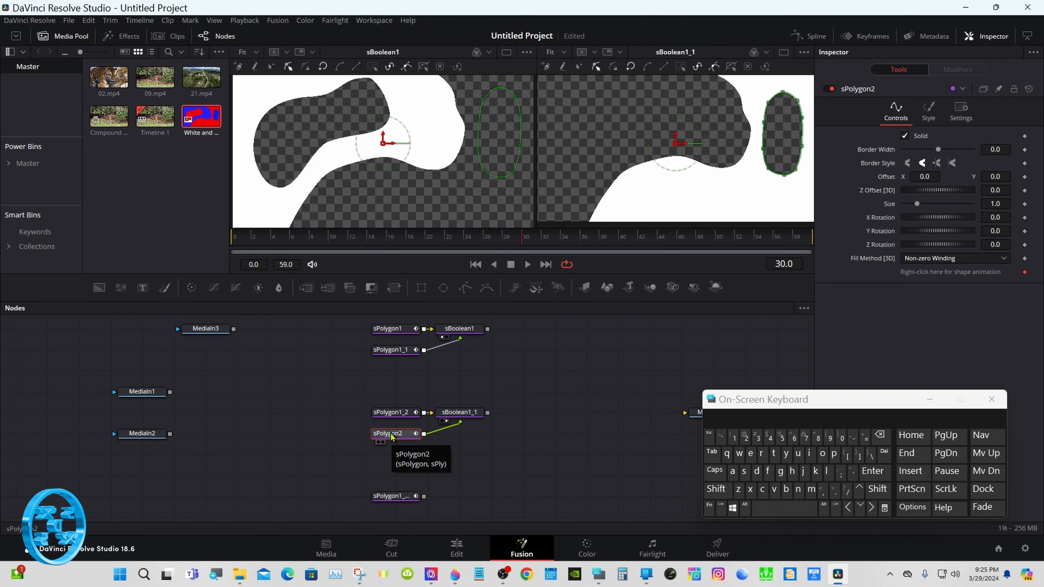
pyautogui.rightClick(391, 437)
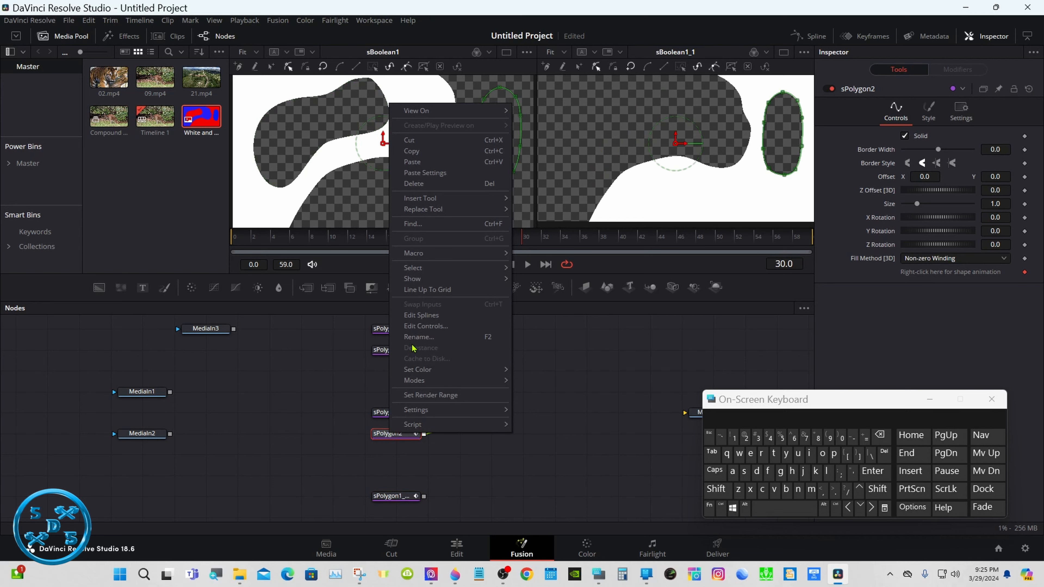
pyautogui.click(420, 154)
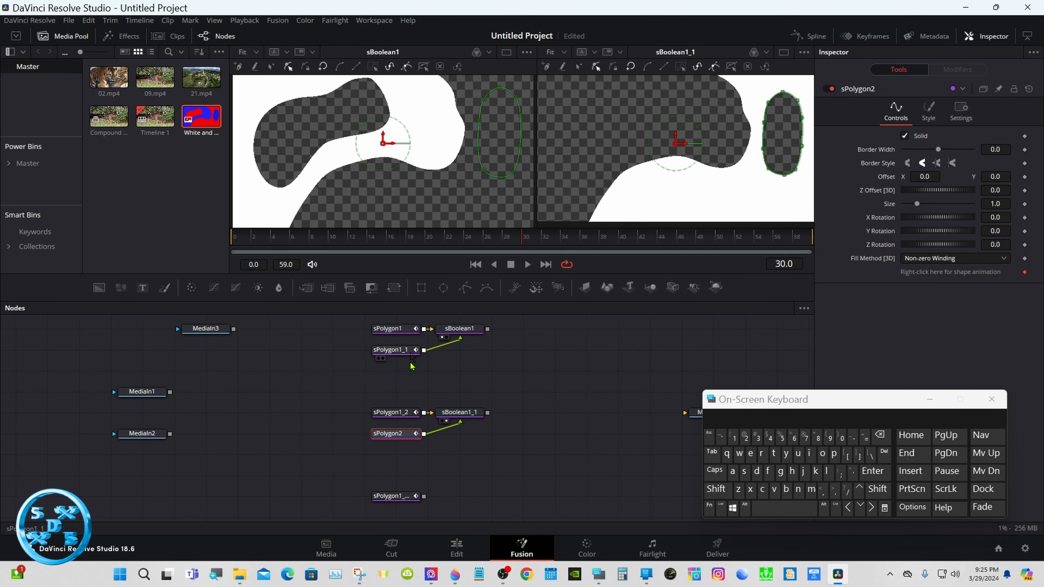
pyautogui.rightClick(393, 517)
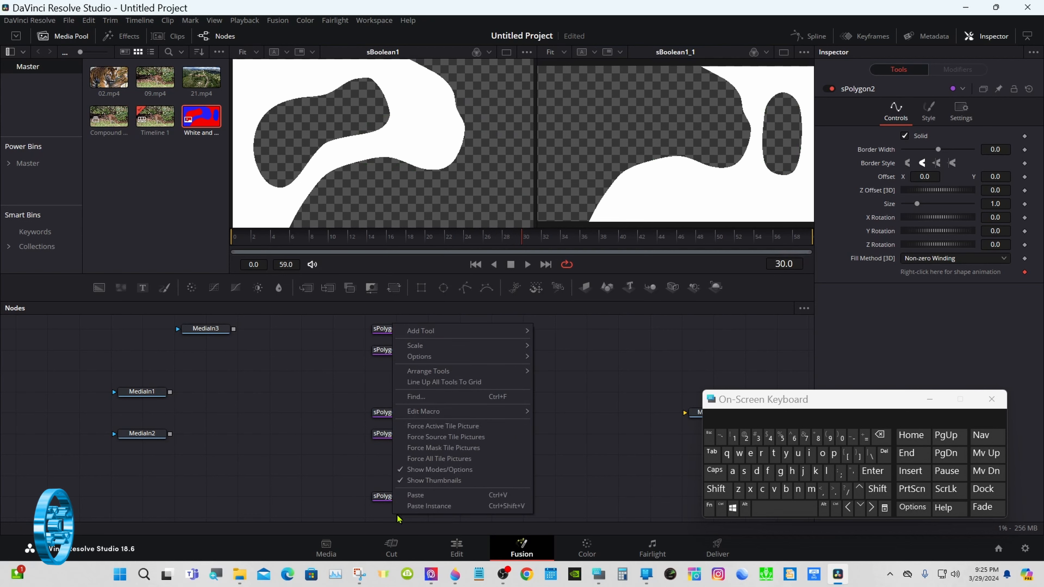
pyautogui.click(420, 497)
pyautogui.click(465, 471)
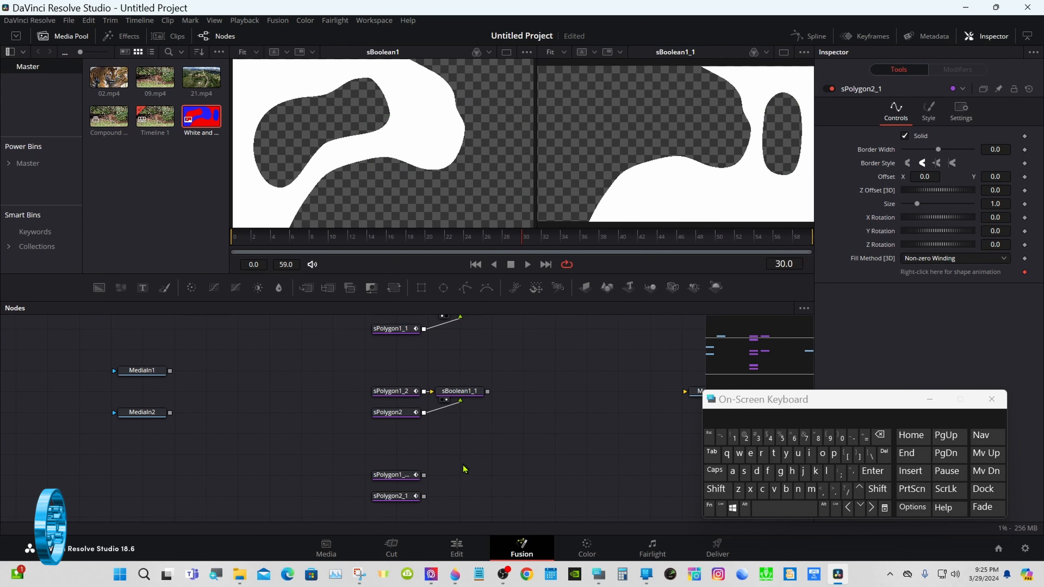
# Add an sMerge node after the pasted sPolygon1_1_1 through the Select Tool search.
pyautogui.click(405, 477)
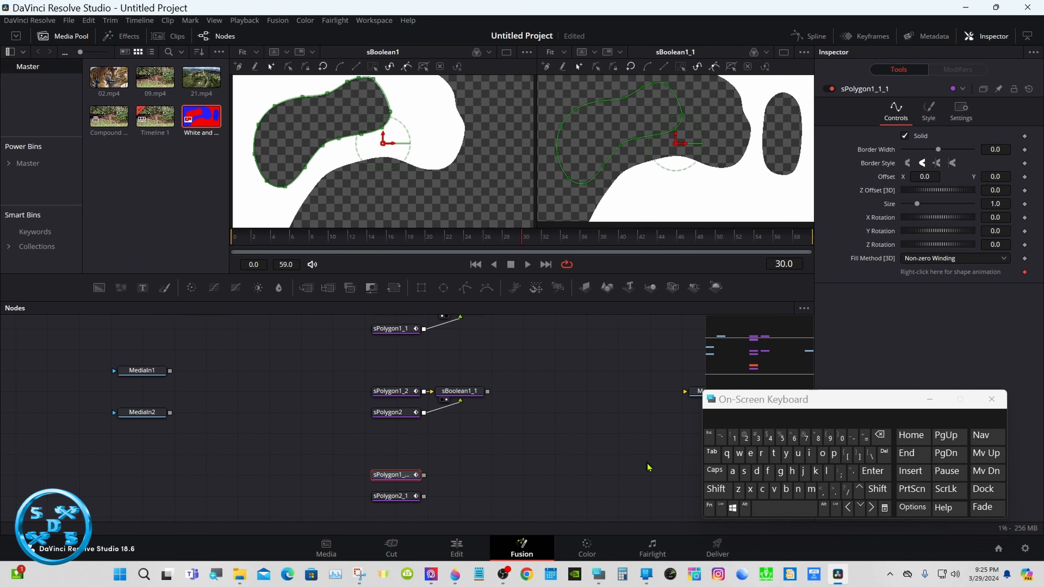
pyautogui.click(716, 489)
pyautogui.click(775, 507)
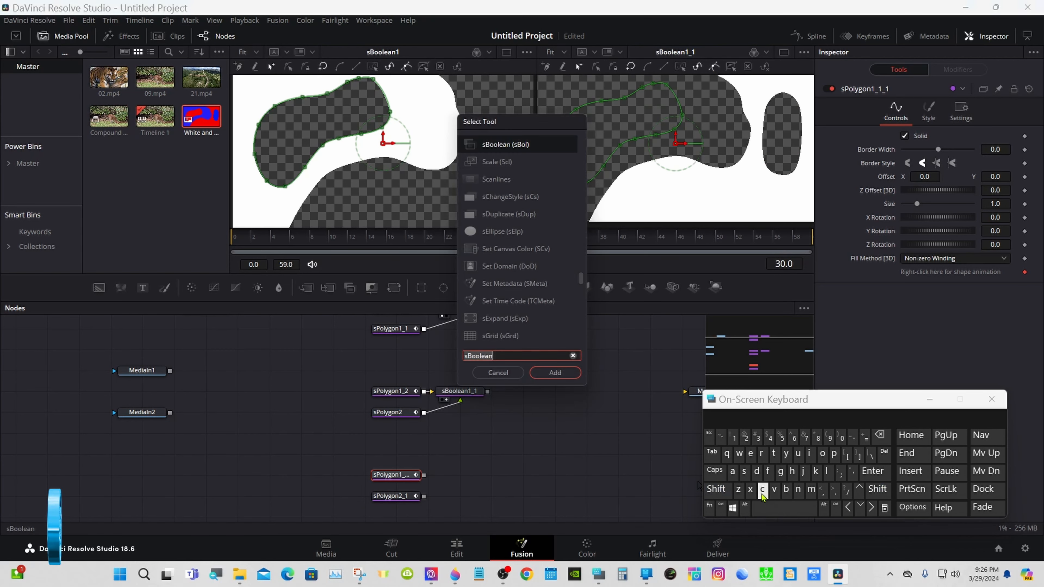
pyautogui.click(744, 471)
pyautogui.write('Merge')
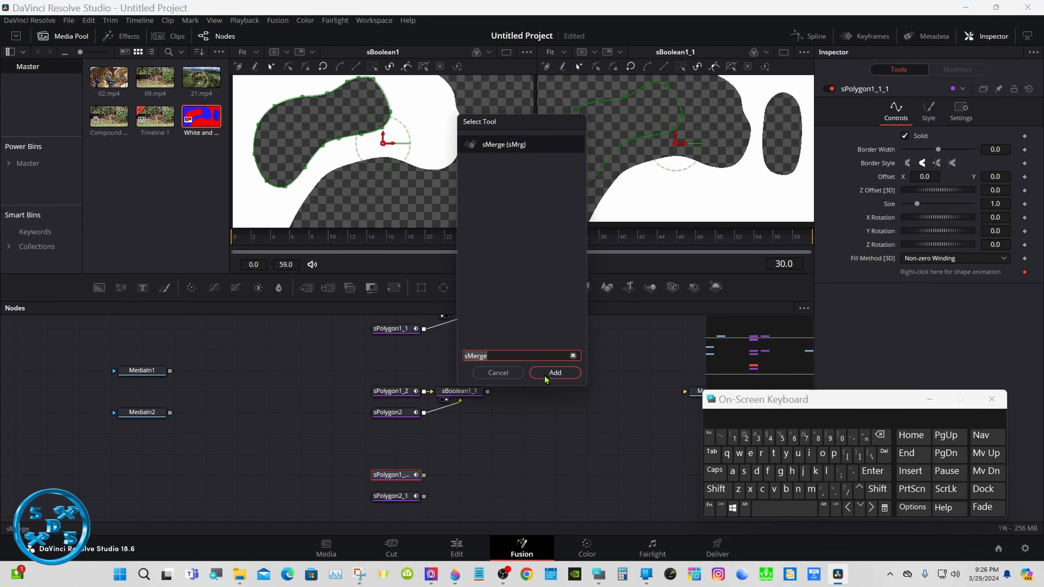
pyautogui.click(552, 373)
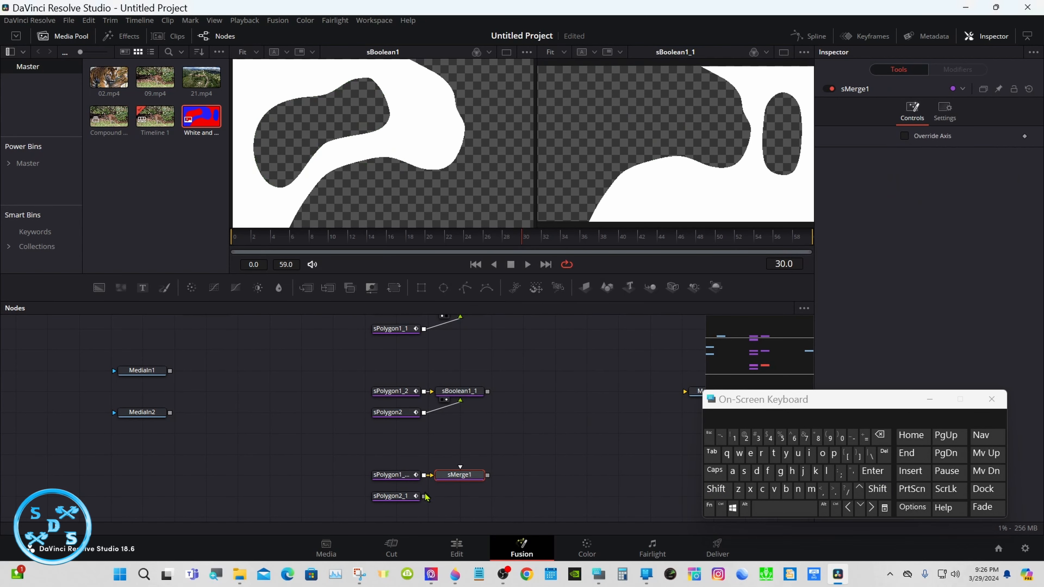
# Connect sPolygon2_1 to the sMerge1 node and show sMerge1 in the first viewer.
pyautogui.moveTo(424, 496); pyautogui.dragTo(449, 483)
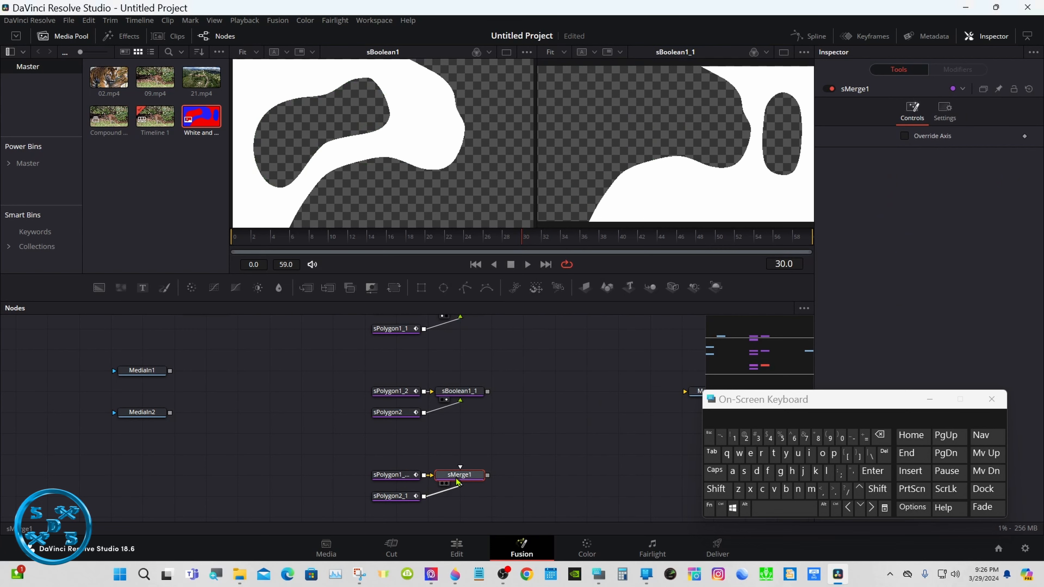
pyautogui.click(443, 485)
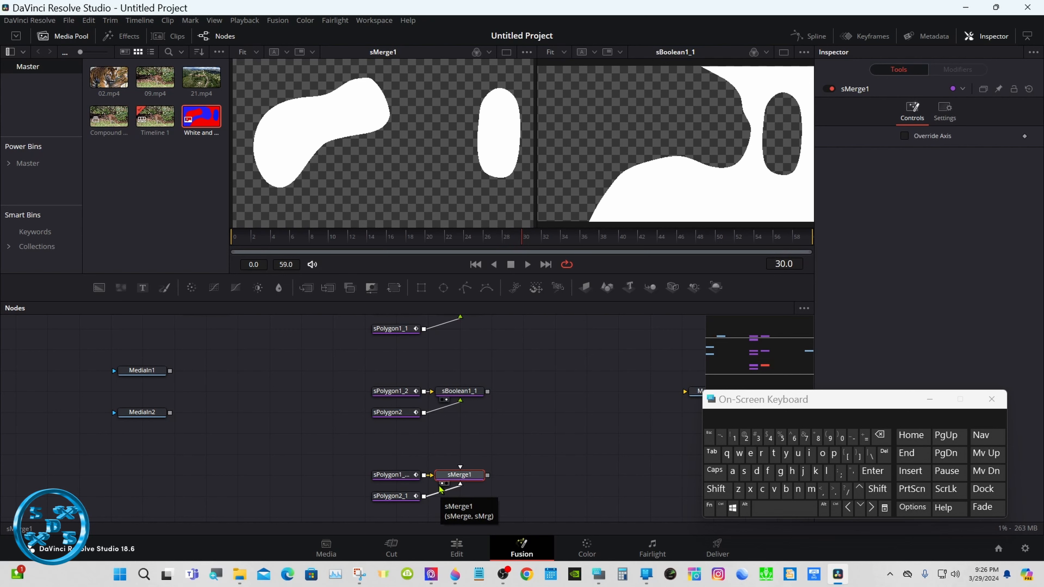
pyautogui.click(553, 414)
# Reposition the sPolygon node groups so the sBoolean1, sBoolean1_1 and sMerge1 rows are evenly spaced.
pyautogui.moveTo(720, 354); pyautogui.dragTo(762, 354)
pyautogui.moveTo(315, 329); pyautogui.dragTo(457, 364)
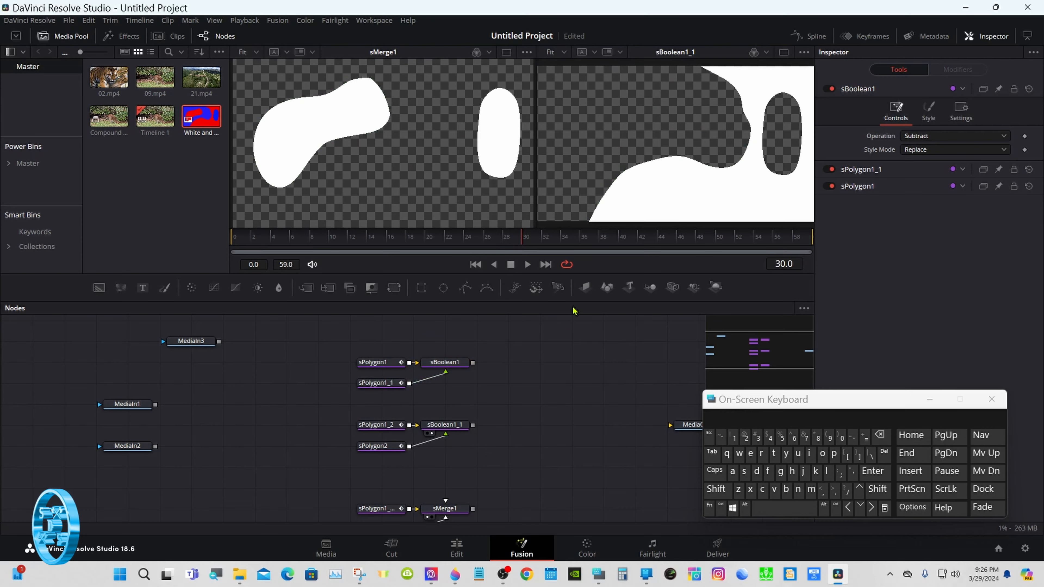
pyautogui.moveTo(574, 311); pyautogui.dragTo(557, 262)
pyautogui.moveTo(311, 428); pyautogui.dragTo(452, 440)
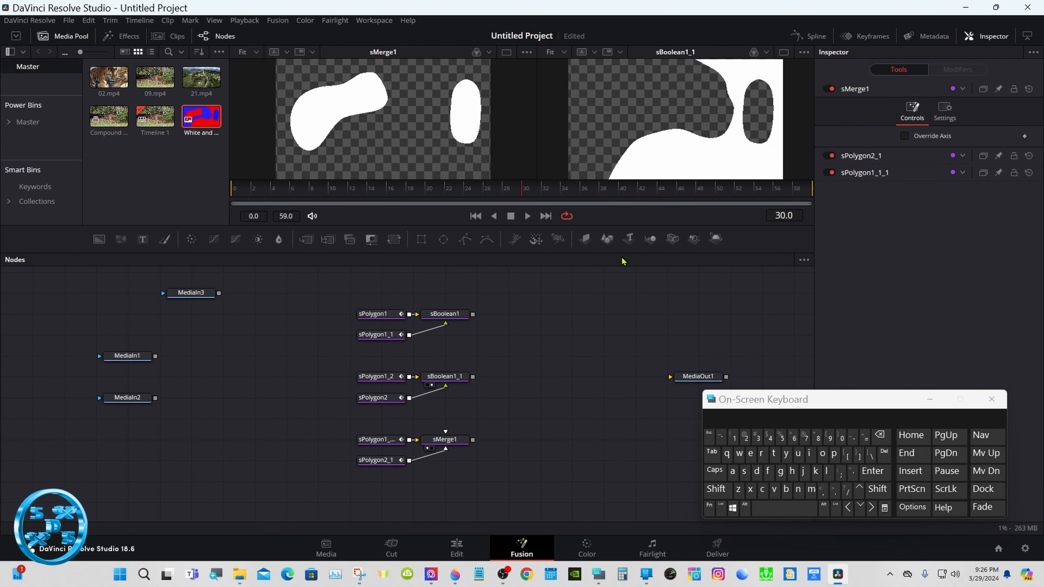
pyautogui.moveTo(622, 261); pyautogui.dragTo(648, 343)
# Add an Extrude 3D node after sBoolean1 through the Select Tool search.
pyautogui.click(727, 379)
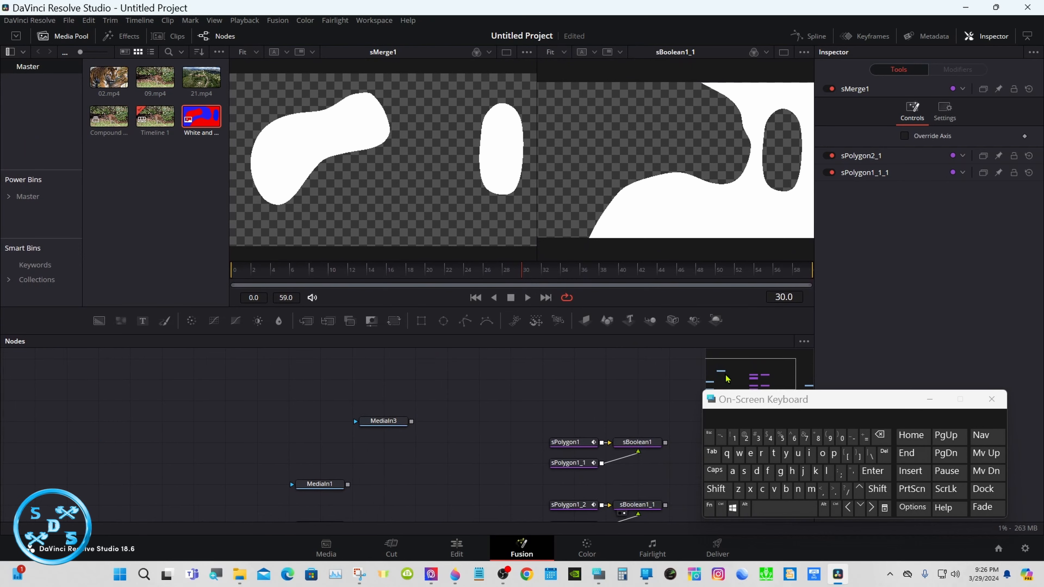
pyautogui.moveTo(726, 379); pyautogui.dragTo(784, 391)
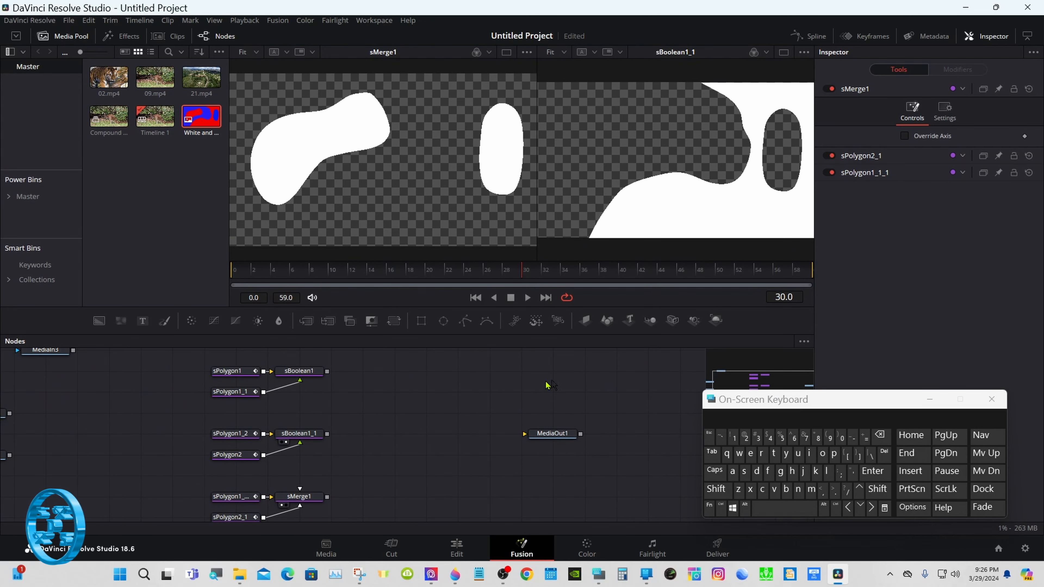
pyautogui.click(307, 377)
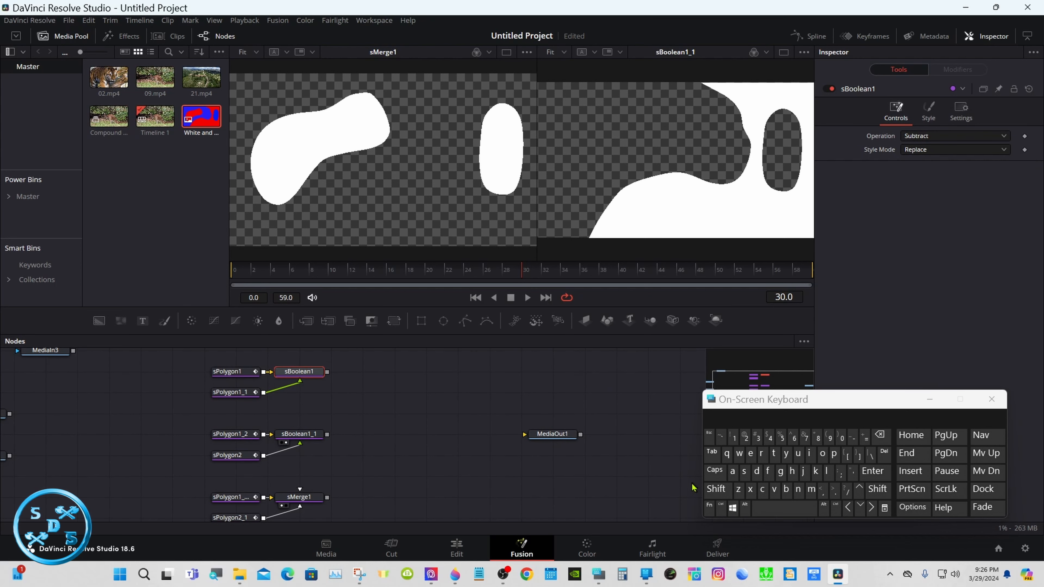
pyautogui.click(714, 489)
pyautogui.click(772, 509)
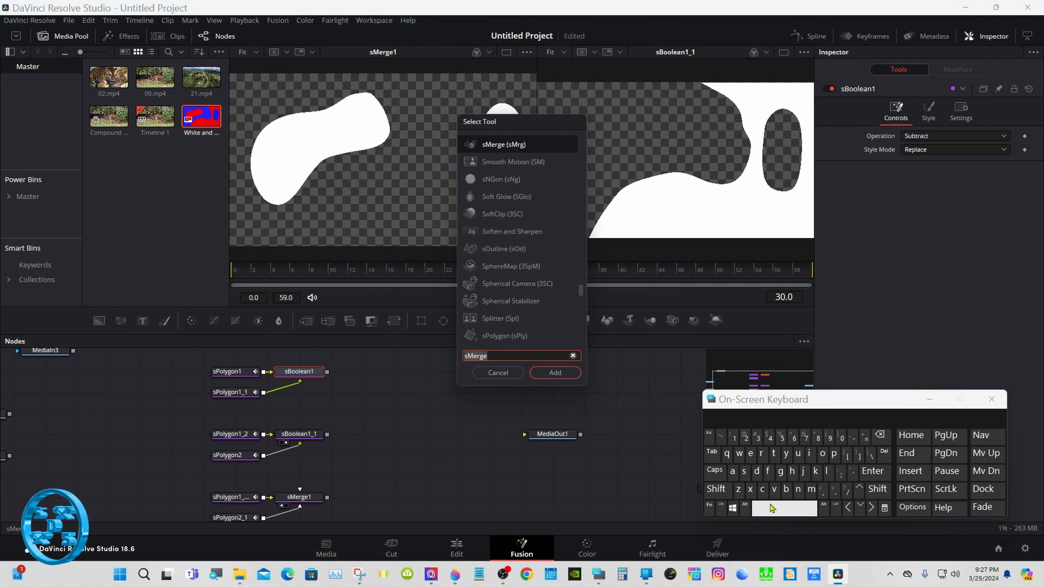
pyautogui.click(751, 454)
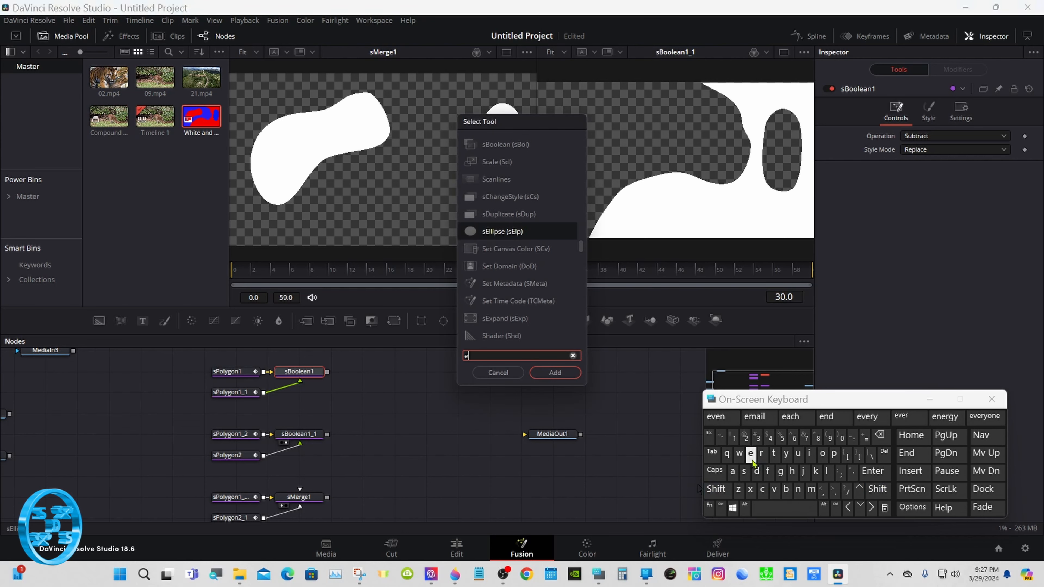
pyautogui.click(751, 489)
pyautogui.click(773, 455)
pyautogui.click(536, 373)
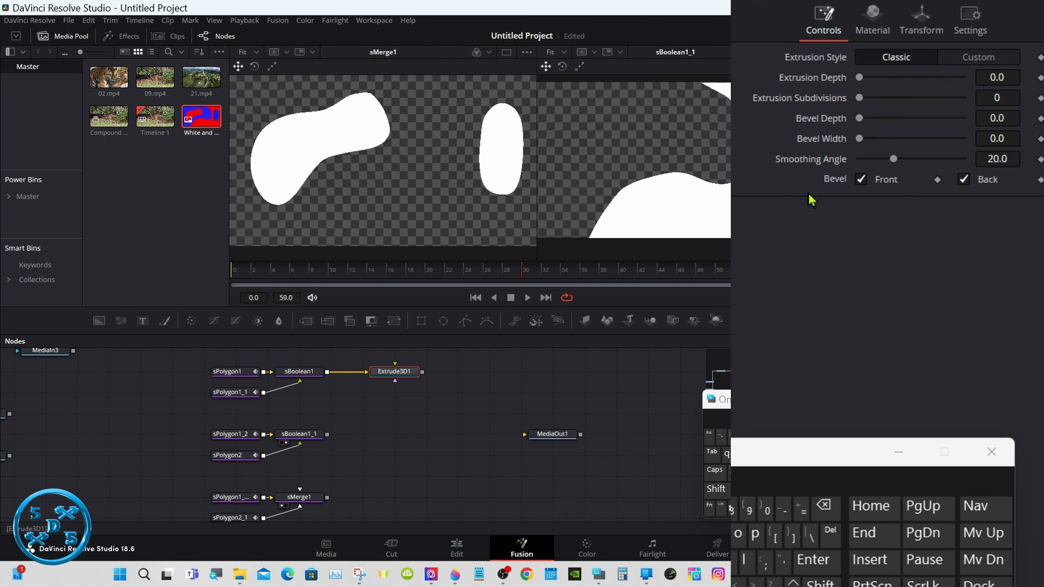
# Set Extrude3D1's Smoothing Angle to 60, Extrusion Subdivisions to 10 and Extrusion Depth to 0.035.
pyautogui.moveTo(894, 160); pyautogui.dragTo(976, 167)
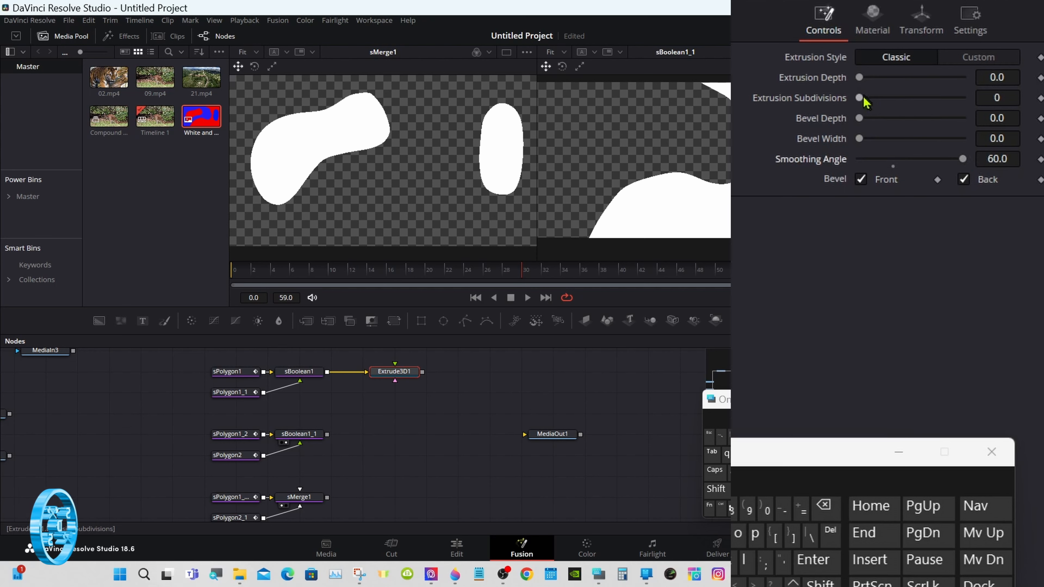
pyautogui.moveTo(860, 99); pyautogui.dragTo(966, 101)
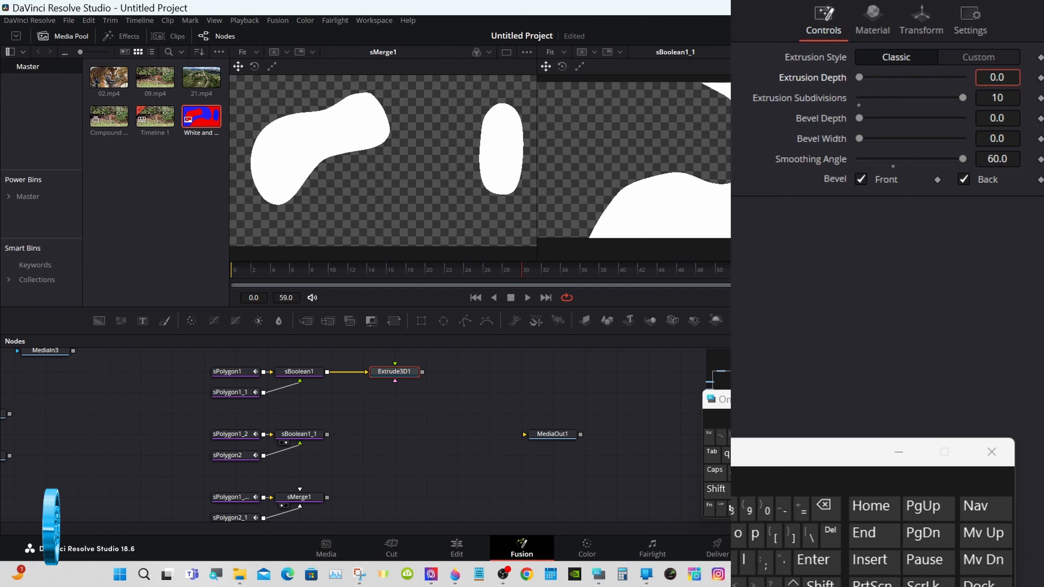
pyautogui.write('35')
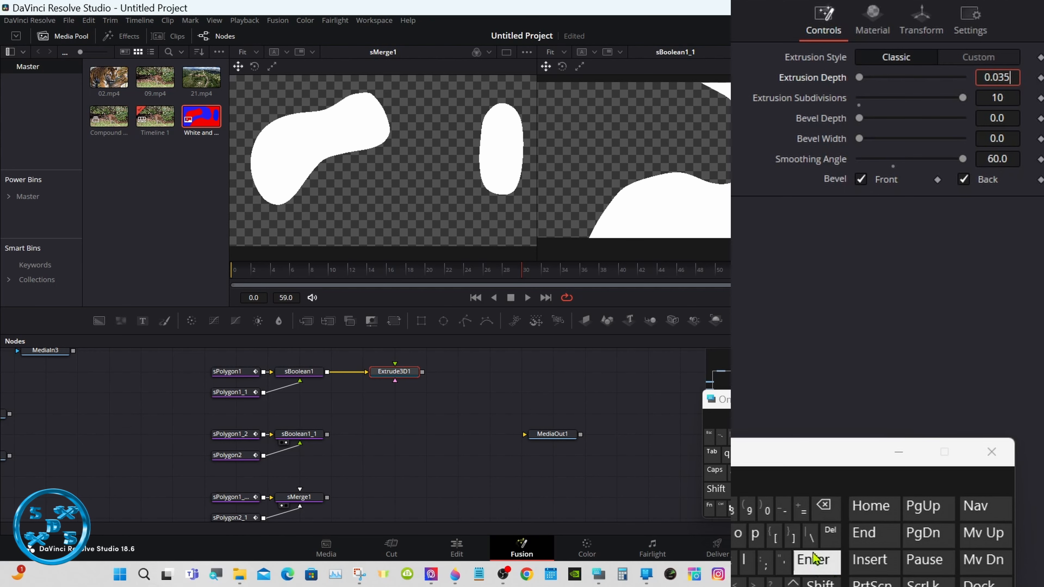
pyautogui.click(816, 560)
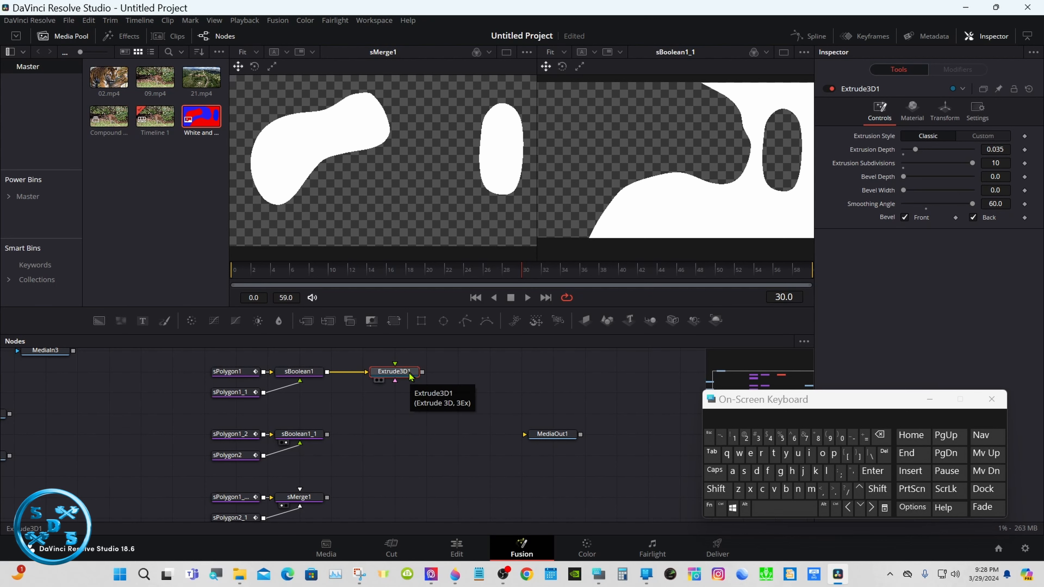
# Paste two copies of Extrude3D1 on the lower rows and feed them from sBoolean1_1 and sMerge1.
pyautogui.hotkey('ctrl', 'c')
pyautogui.click(395, 434)
pyautogui.hotkey('ctrl', 'v')
pyautogui.click(394, 497)
pyautogui.hotkey('ctrl', 'v')
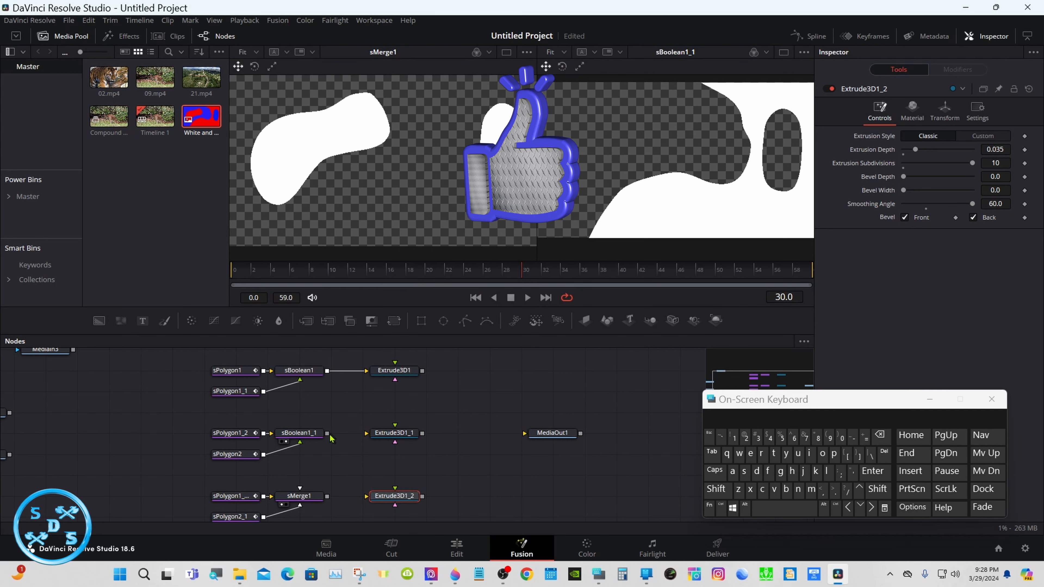
pyautogui.moveTo(328, 434); pyautogui.dragTo(375, 436)
pyautogui.moveTo(328, 497); pyautogui.dragTo(380, 498)
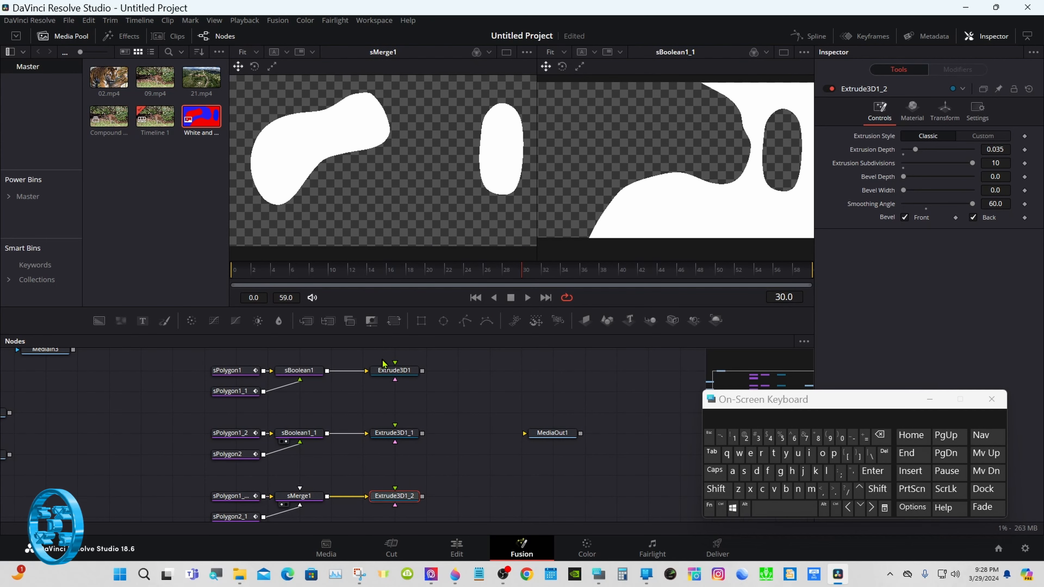
# Add a Merge 3D node after each of the three Extrude 3D nodes.
pyautogui.click(393, 370)
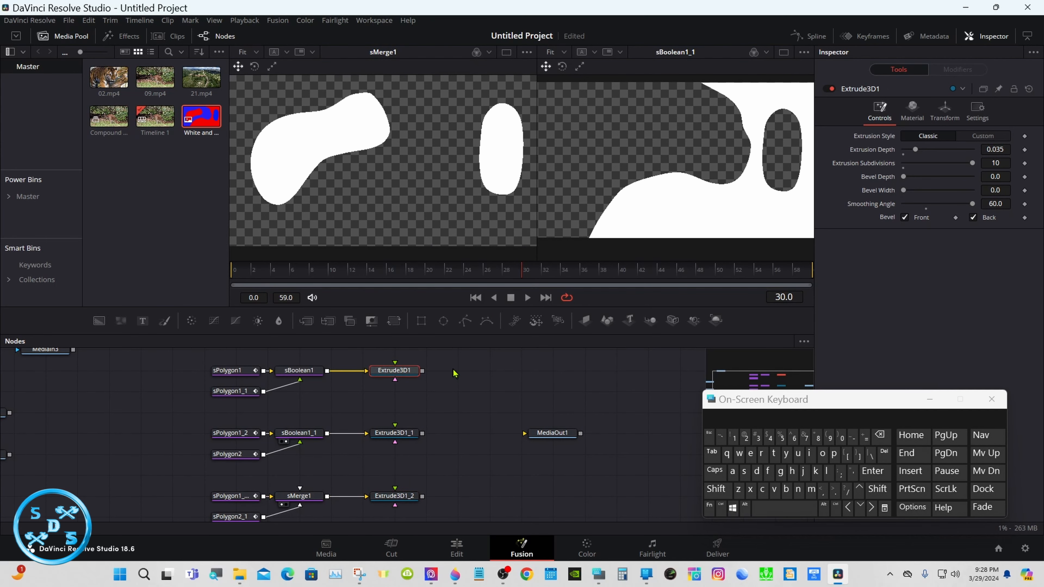
pyautogui.click(651, 321)
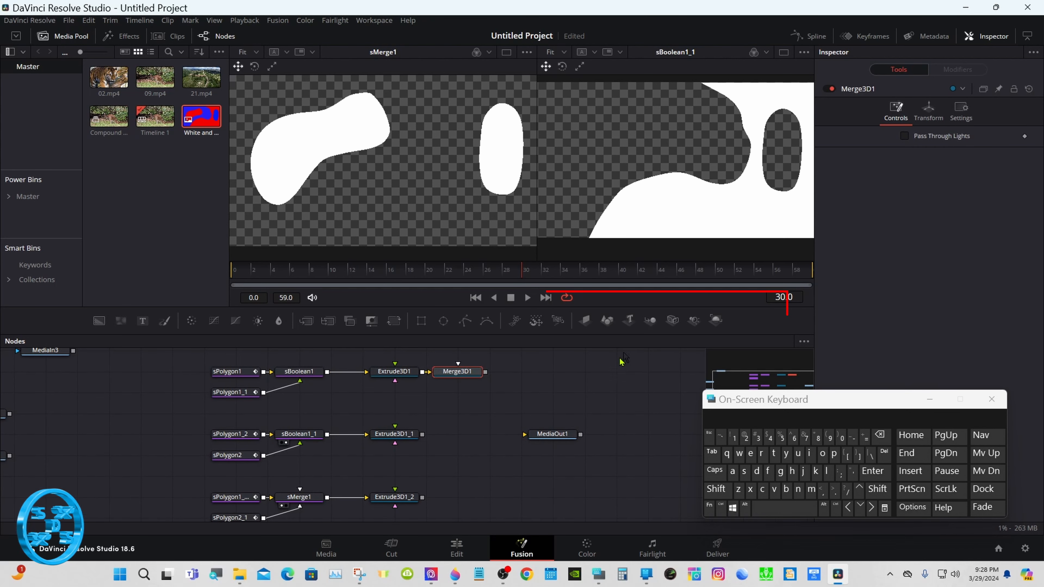
pyautogui.click(413, 437)
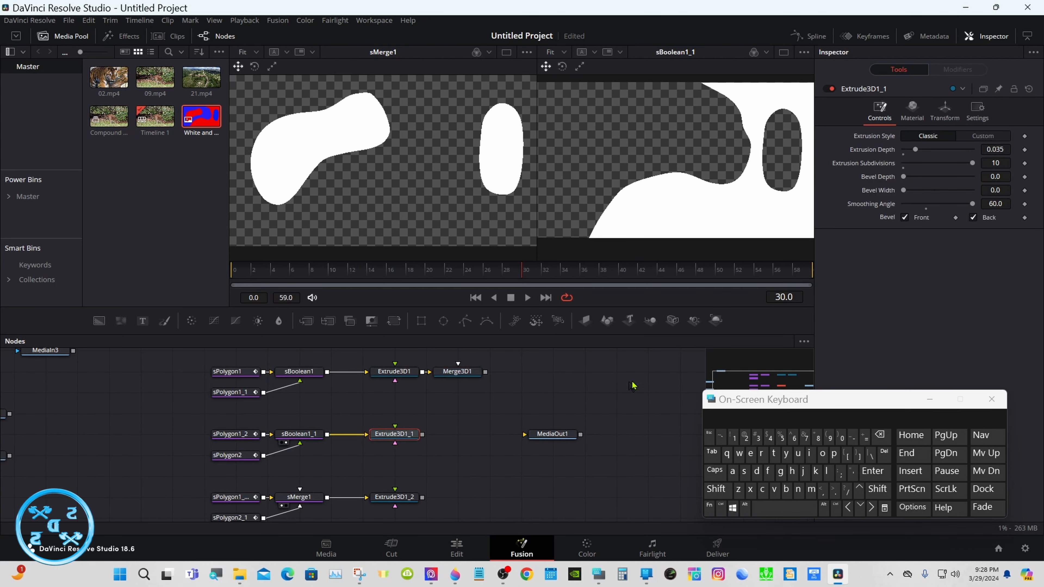
pyautogui.click(651, 321)
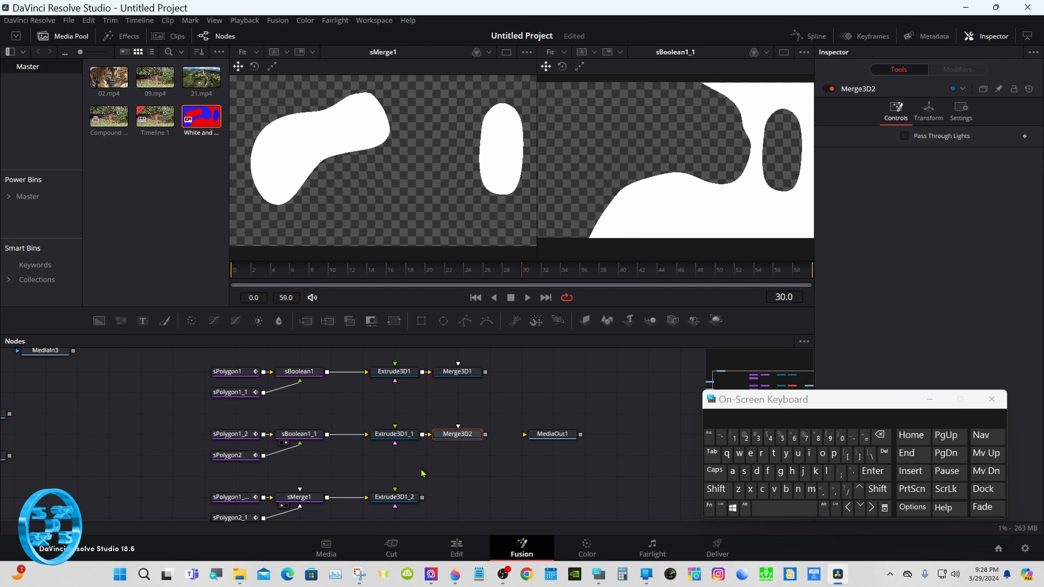
pyautogui.click(400, 497)
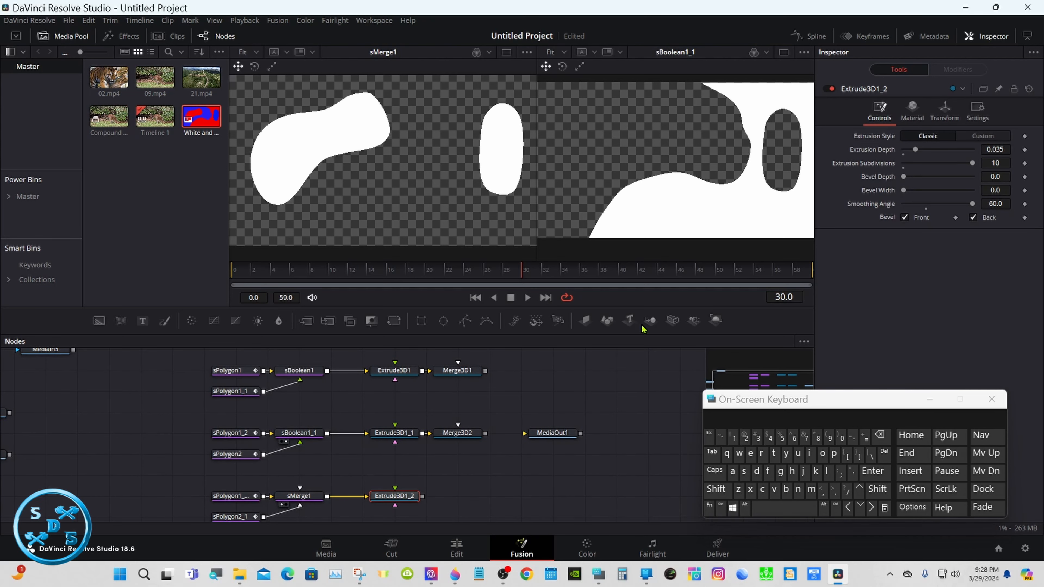
pyautogui.click(650, 320)
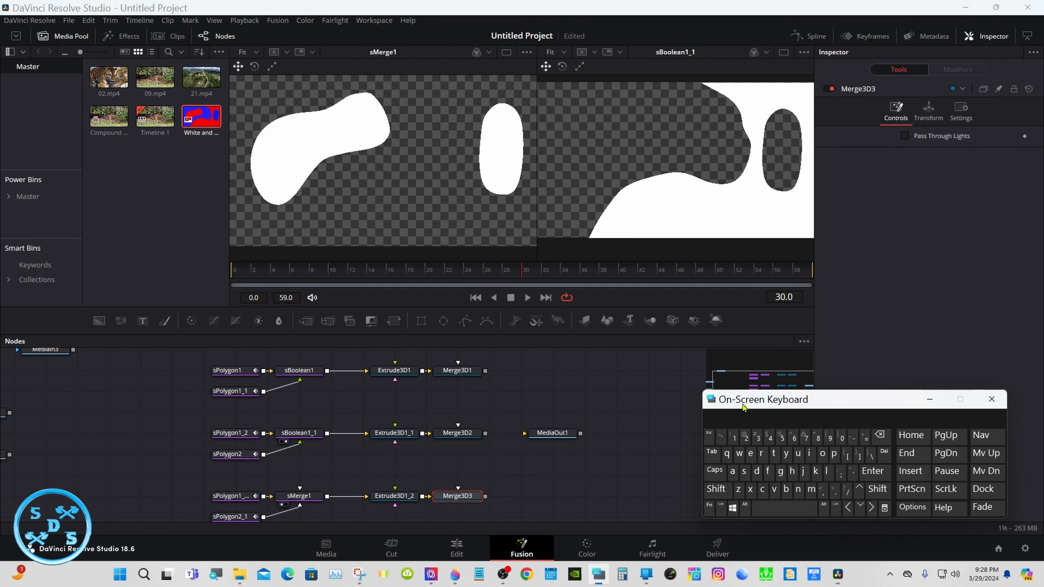
# Add a Transform 3D node after each of Merge3D1, Merge3D2 and Merge3D3 through the Select Tool search.
pyautogui.moveTo(738, 395); pyautogui.dragTo(757, 405)
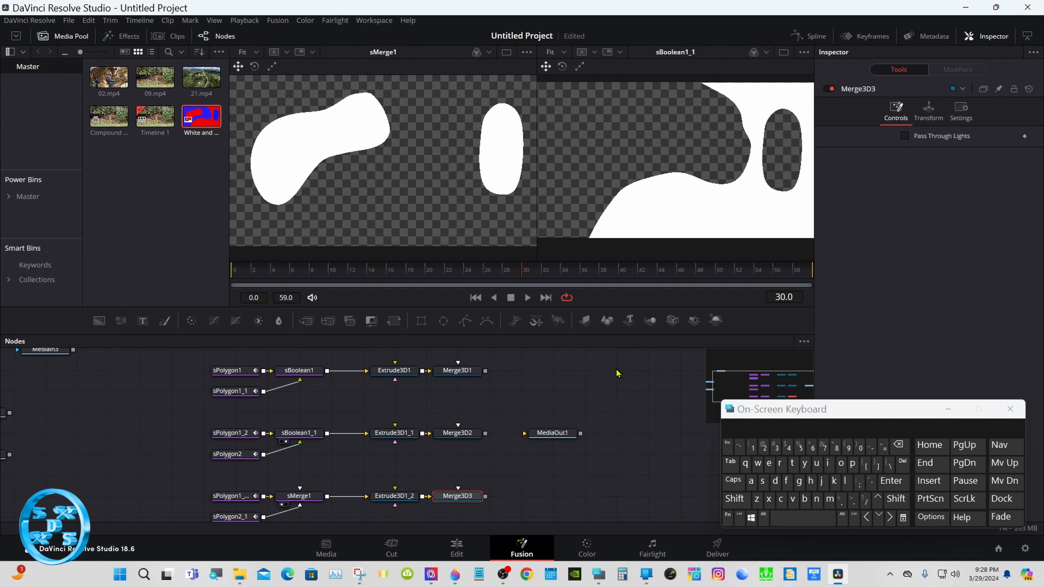
pyautogui.click(480, 372)
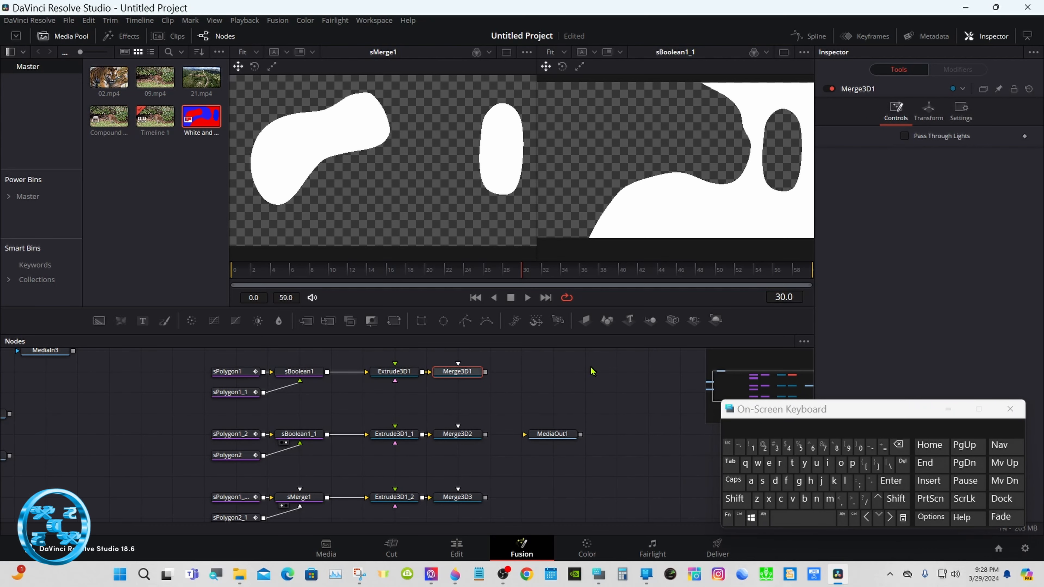
pyautogui.click(735, 499)
pyautogui.click(781, 506)
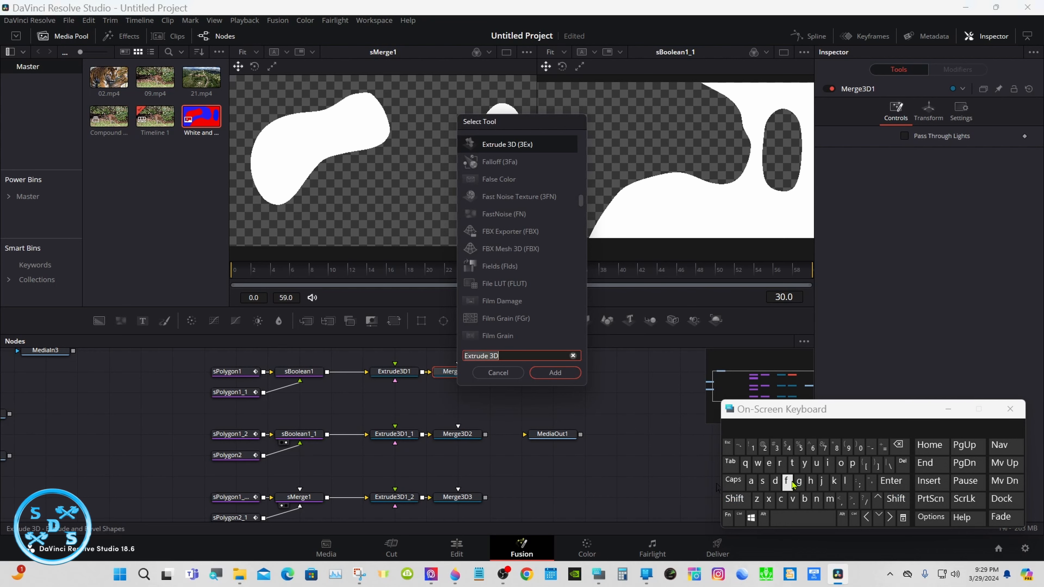
pyautogui.click(792, 464)
pyautogui.click(781, 463)
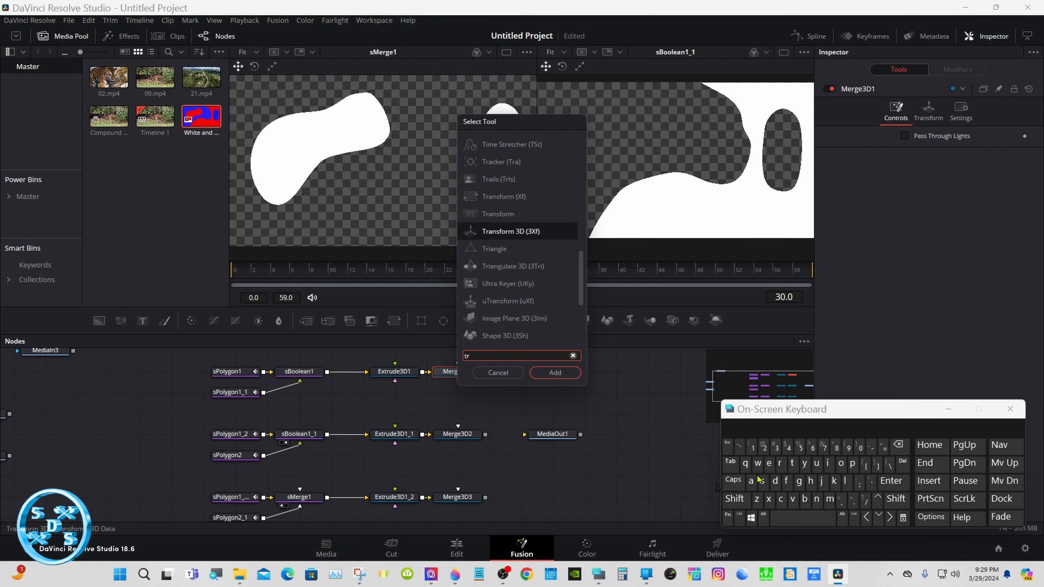
pyautogui.click(751, 481)
pyautogui.click(555, 373)
pyautogui.click(457, 435)
pyautogui.hotkey('shift', 'space')
pyautogui.click(555, 373)
pyautogui.click(457, 497)
pyautogui.hotkey('shift', 'space')
pyautogui.click(555, 373)
# Move MediaOut1 farther right, add a Merge 3D node after Transform3D2, and connect Transform3D1 and Transform3D3 to it.
pyautogui.moveTo(553, 434); pyautogui.dragTo(711, 434)
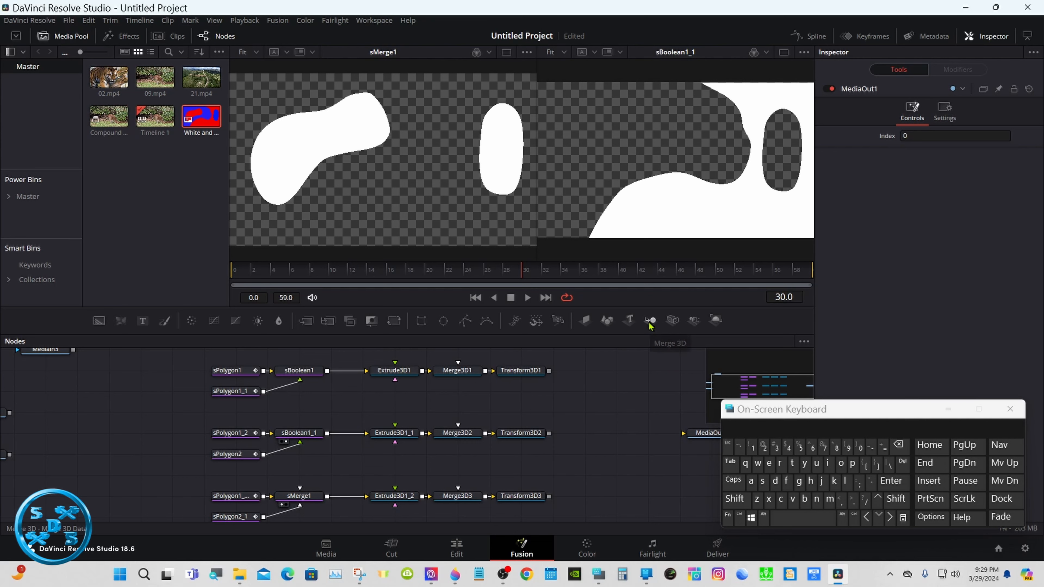
pyautogui.moveTo(651, 326); pyautogui.dragTo(608, 442)
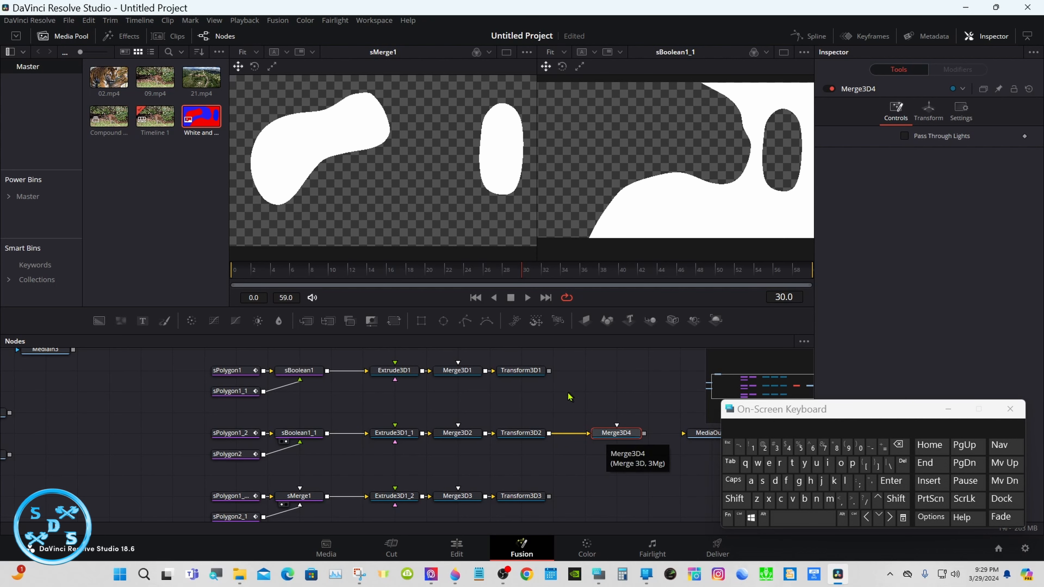
pyautogui.moveTo(549, 371); pyautogui.dragTo(620, 434)
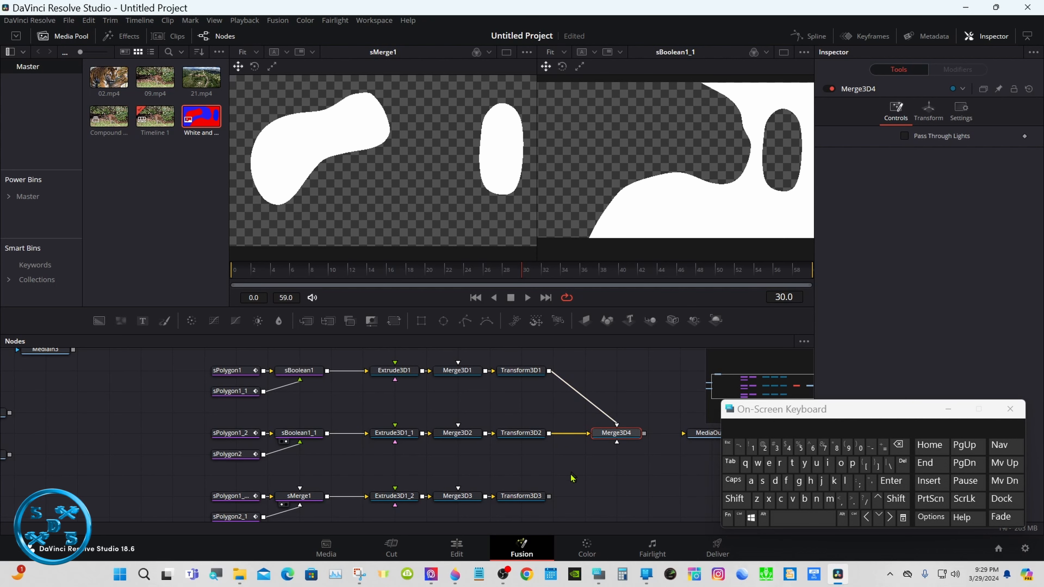
pyautogui.moveTo(549, 496); pyautogui.dragTo(628, 440)
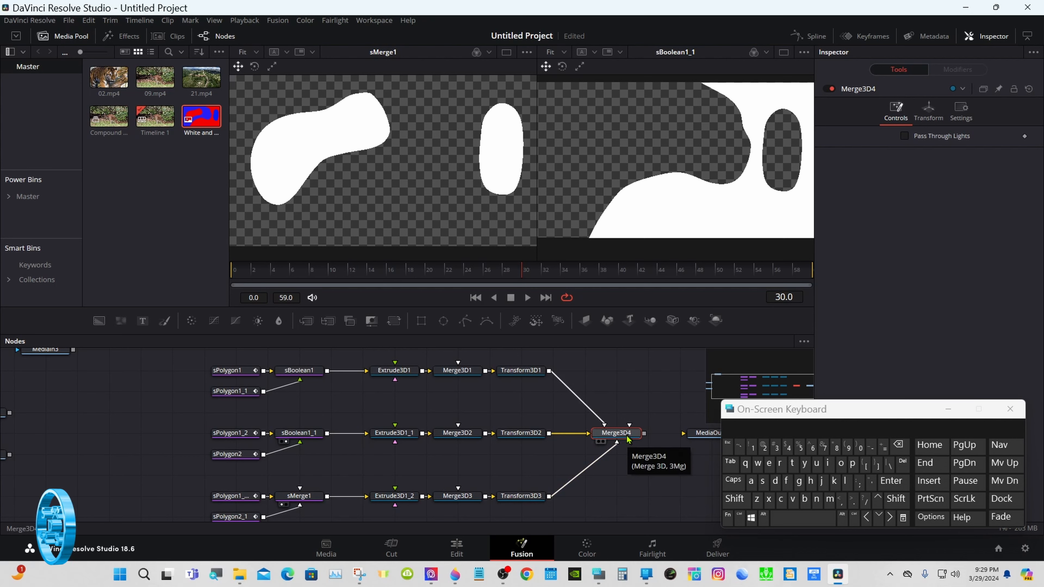
pyautogui.moveTo(740, 410); pyautogui.dragTo(815, 410)
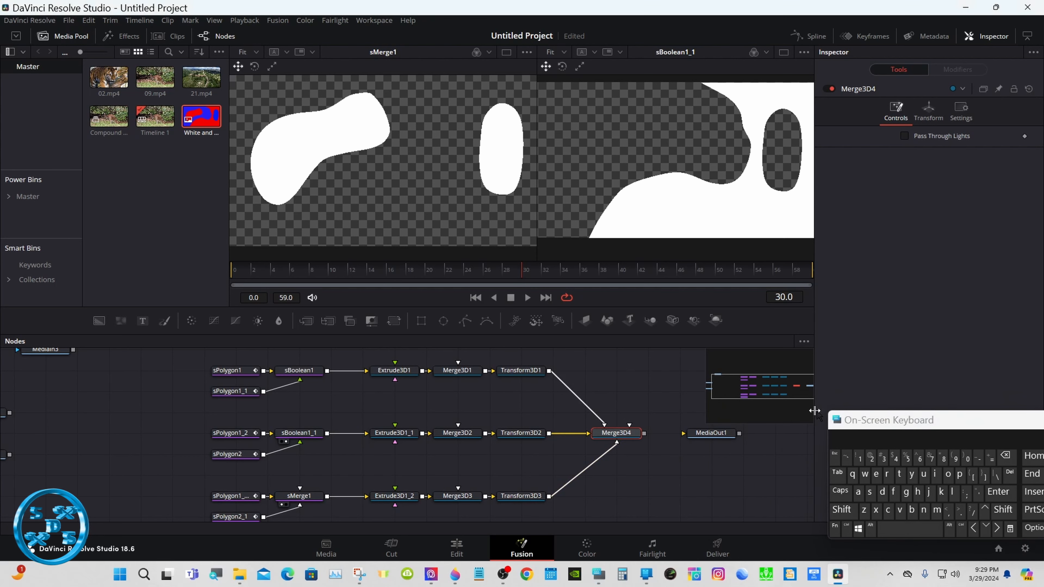
# Move MediaIn1 and MediaIn2 closer to the polygon nodes and line MediaIn3 up above them.
pyautogui.click(739, 389)
pyautogui.moveTo(180, 398); pyautogui.dragTo(337, 451)
pyautogui.moveTo(733, 391); pyautogui.dragTo(770, 389)
pyautogui.moveTo(32, 364); pyautogui.dragTo(96, 364)
pyautogui.moveTo(770, 389); pyautogui.dragTo(784, 392)
# Shift MediaOut1 farther right and add a Transform 3D node after Merge3D4.
pyautogui.click(586, 430)
pyautogui.moveTo(586, 430); pyautogui.dragTo(650, 430)
pyautogui.click(502, 428)
pyautogui.hotkey('shift', 'space')
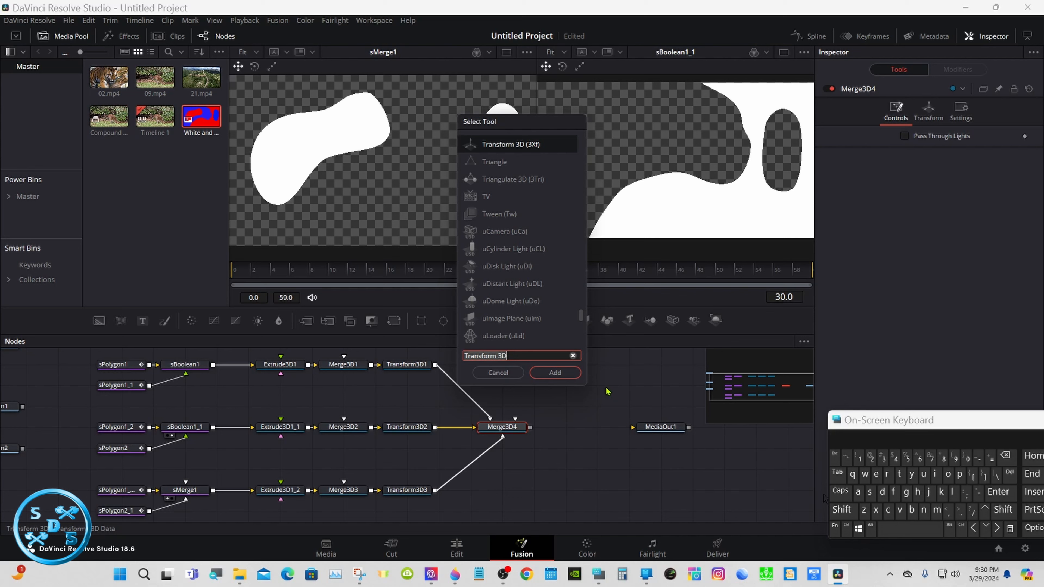
pyautogui.click(566, 377)
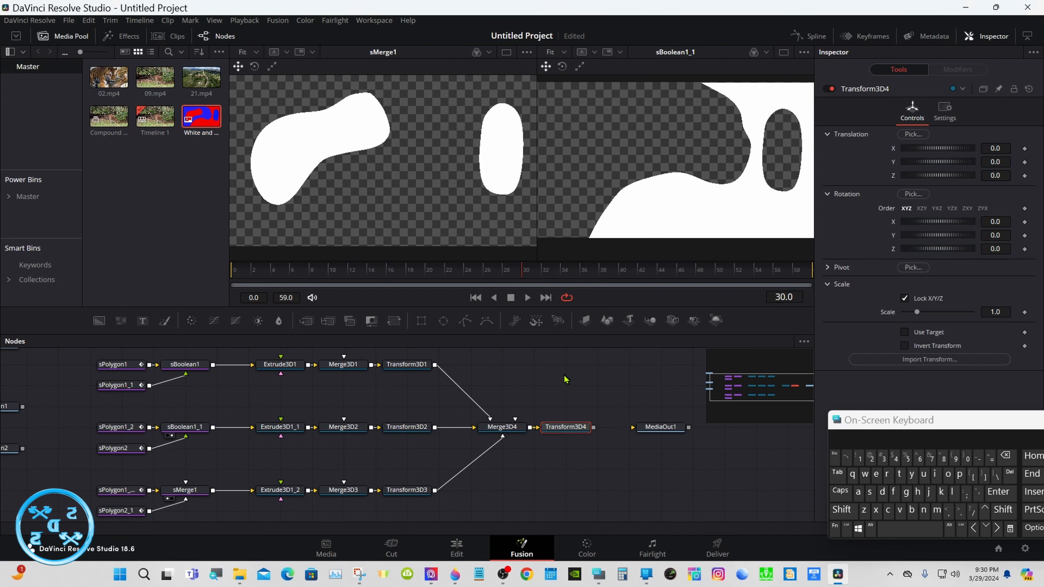
# Add a Renderer 3D node after Transform3D4, place it directly below, and move MediaOut1 down to the same row.
pyautogui.click(716, 322)
pyautogui.moveTo(663, 428); pyautogui.dragTo(695, 470)
pyautogui.moveTo(619, 427); pyautogui.dragTo(566, 468)
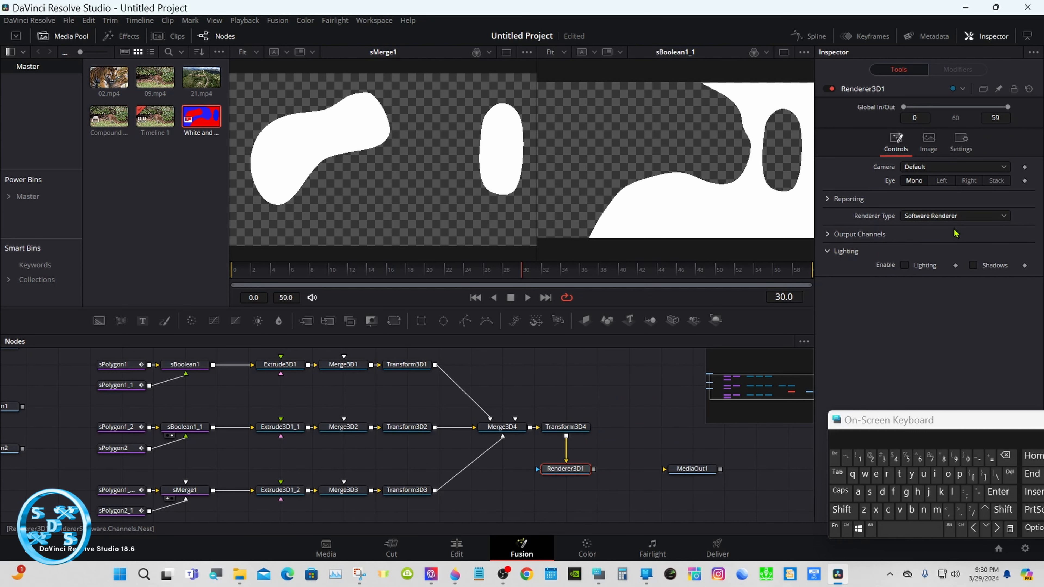
# Set the Renderer Type of Renderer3D1 to Hardware Renderer.
pyautogui.click(927, 218)
pyautogui.click(930, 230)
pyautogui.moveTo(733, 386); pyautogui.dragTo(757, 388)
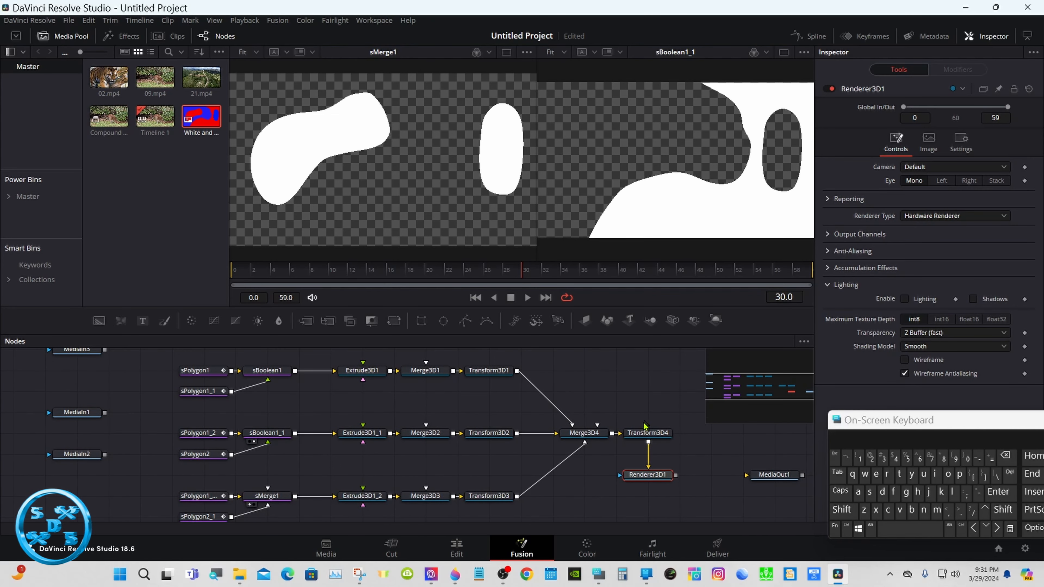
# Display Transform3D4 in a viewer and add the Chrome shader from the Fusion shader templates to the node graph.
pyautogui.click(631, 443)
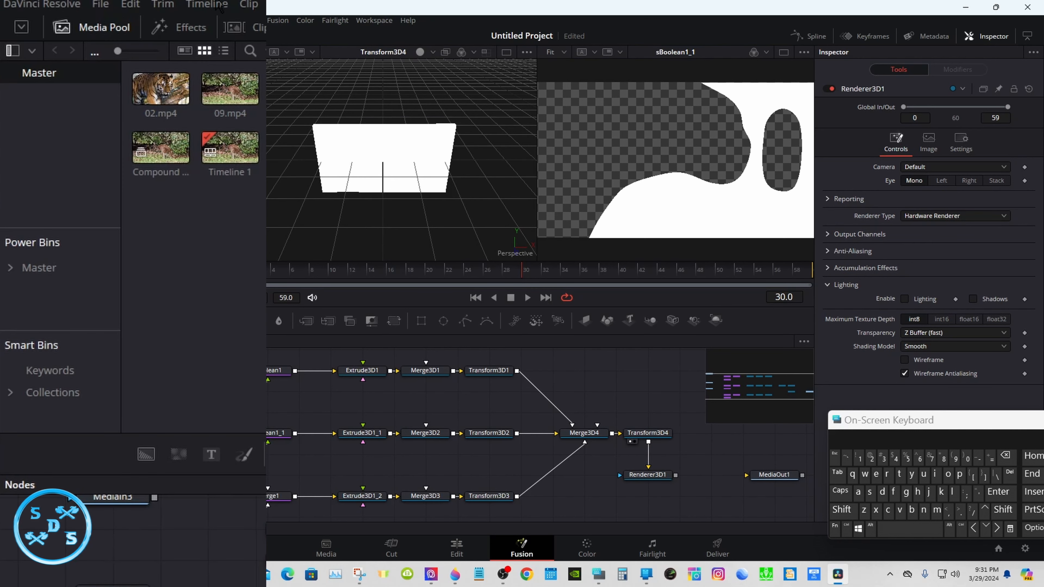
pyautogui.click(201, 31)
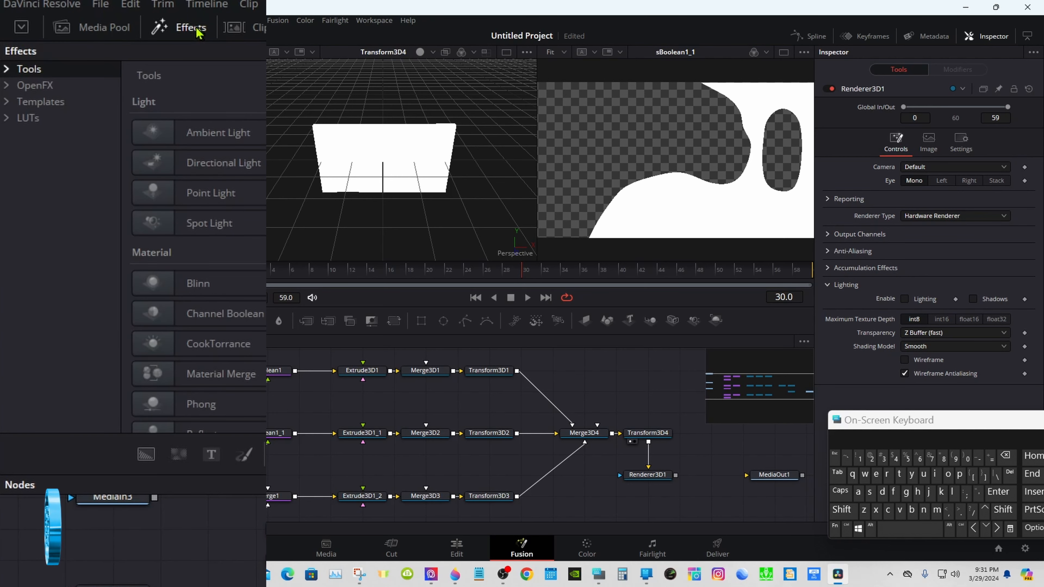
pyautogui.click(12, 105)
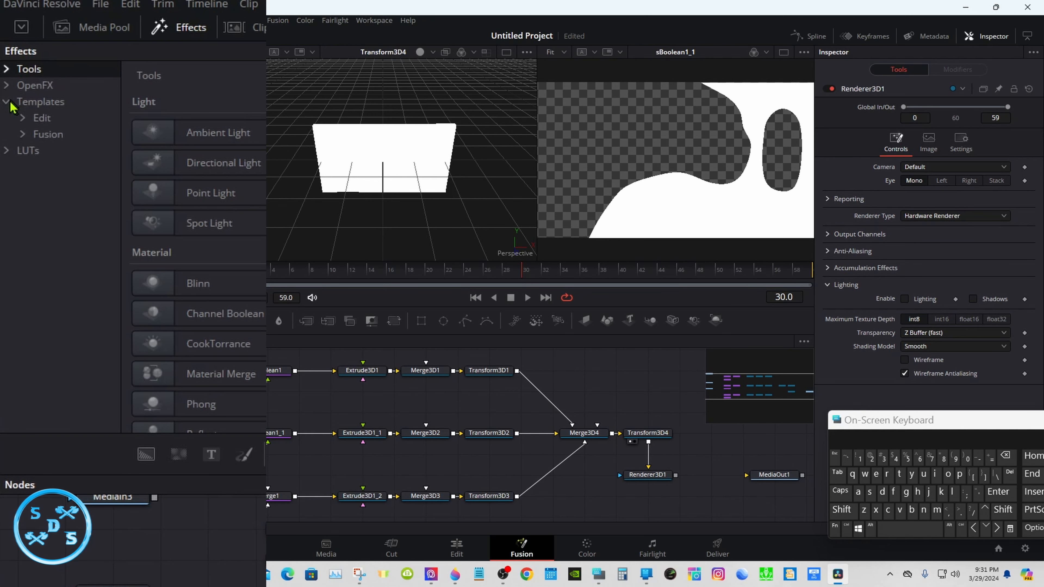
pyautogui.click(25, 134)
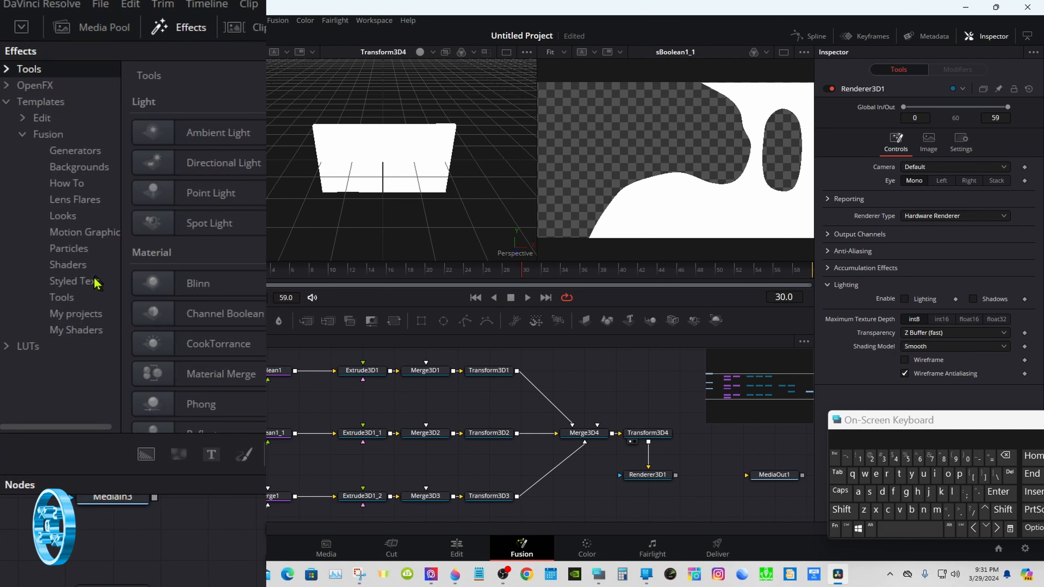
pyautogui.click(75, 269)
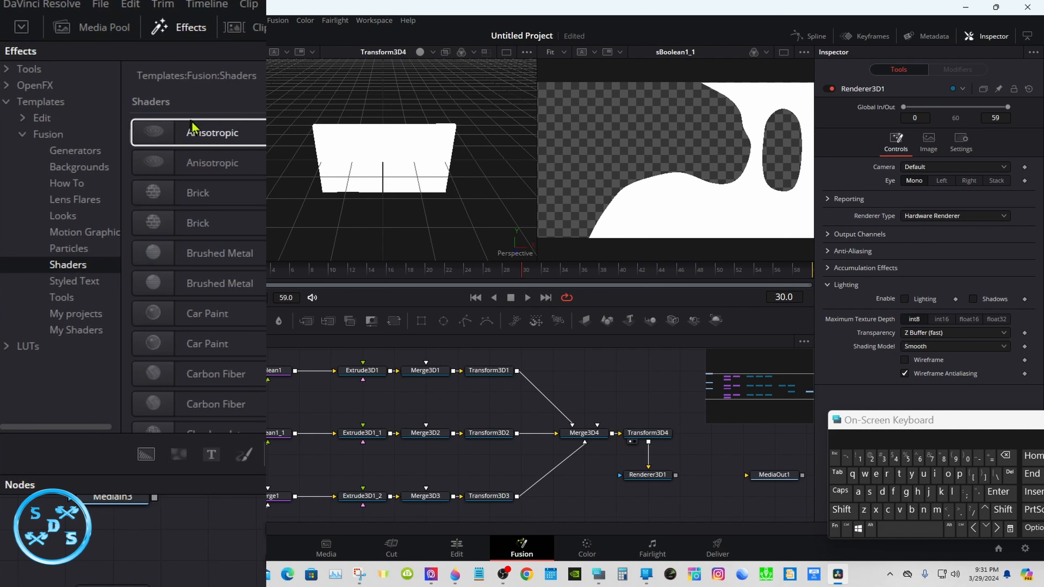
pyautogui.scroll(-5, 197, 251)
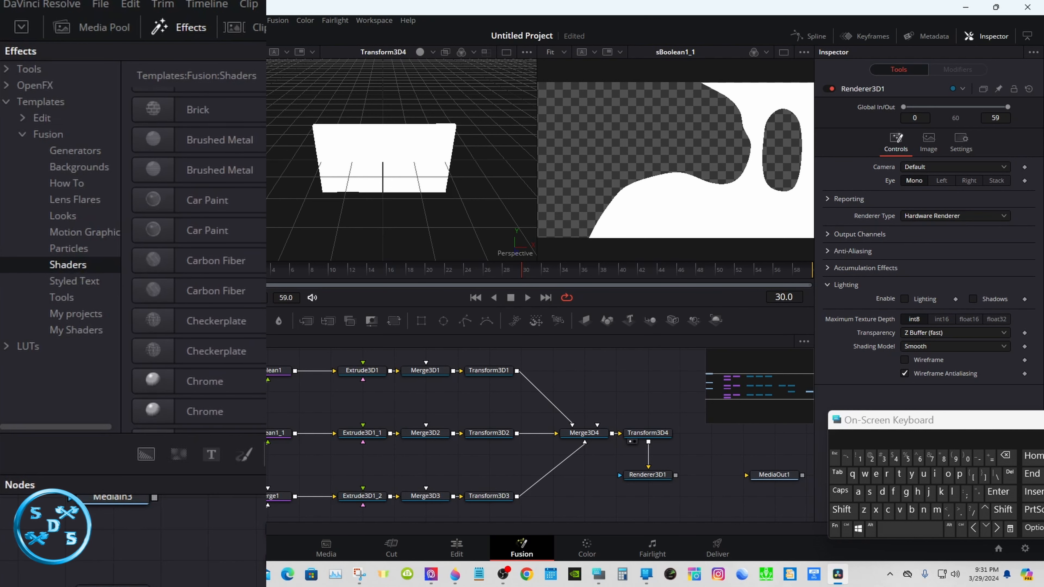
pyautogui.moveTo(231, 315); pyautogui.dragTo(338, 458)
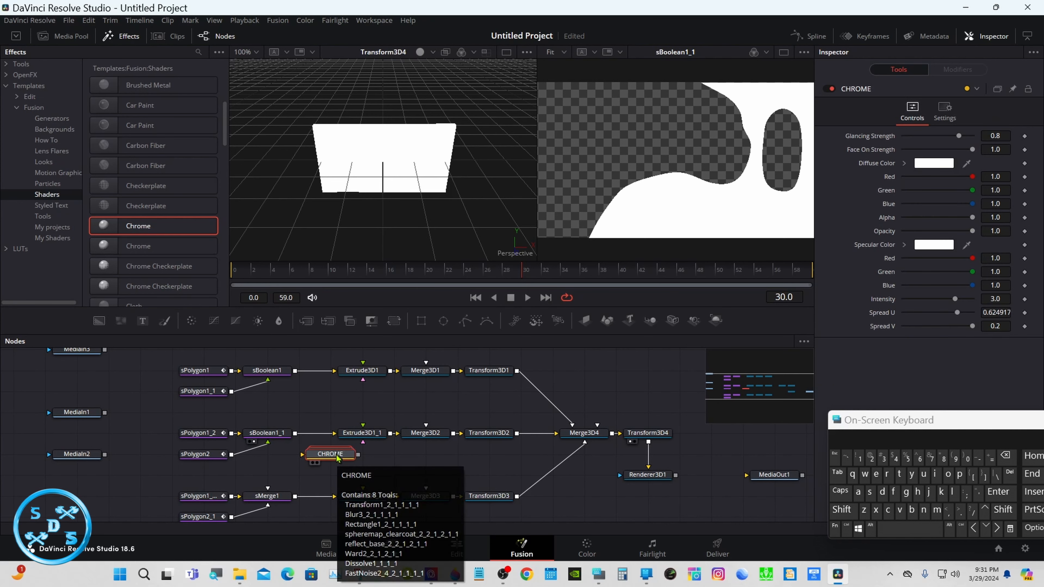
# Connect CHROME to the material inputs of Extrude3D1_1, Extrude3D1_2 and Extrude3D1, and place it below Transform3D1.
pyautogui.moveTo(358, 458); pyautogui.dragTo(363, 443)
pyautogui.moveTo(330, 454)
pyautogui.mouseDown()
pyautogui.moveTo(457, 454)
pyautogui.moveTo(363, 488)
pyautogui.mouseUp()
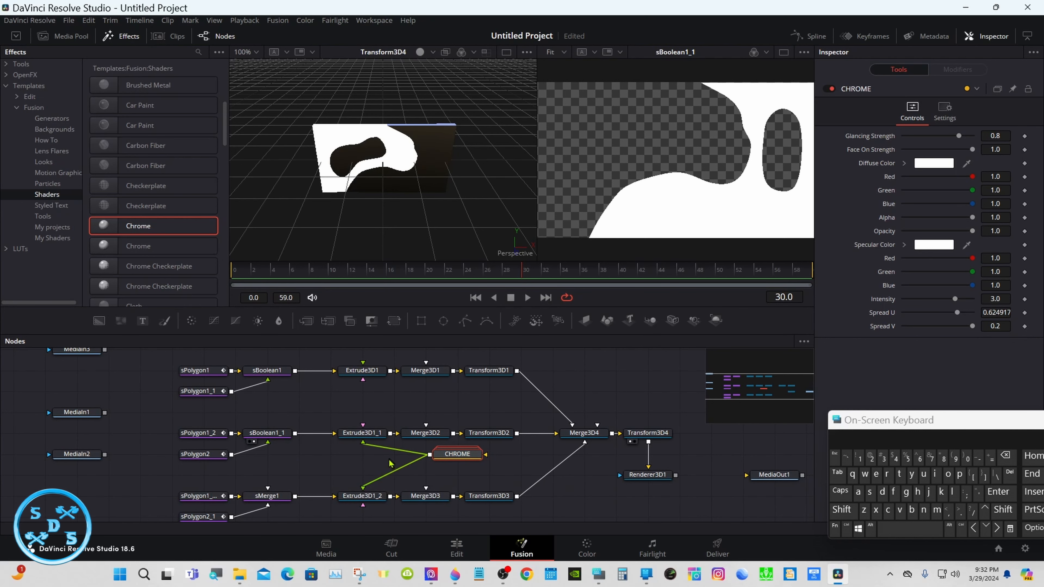
pyautogui.moveTo(430, 454); pyautogui.dragTo(363, 380)
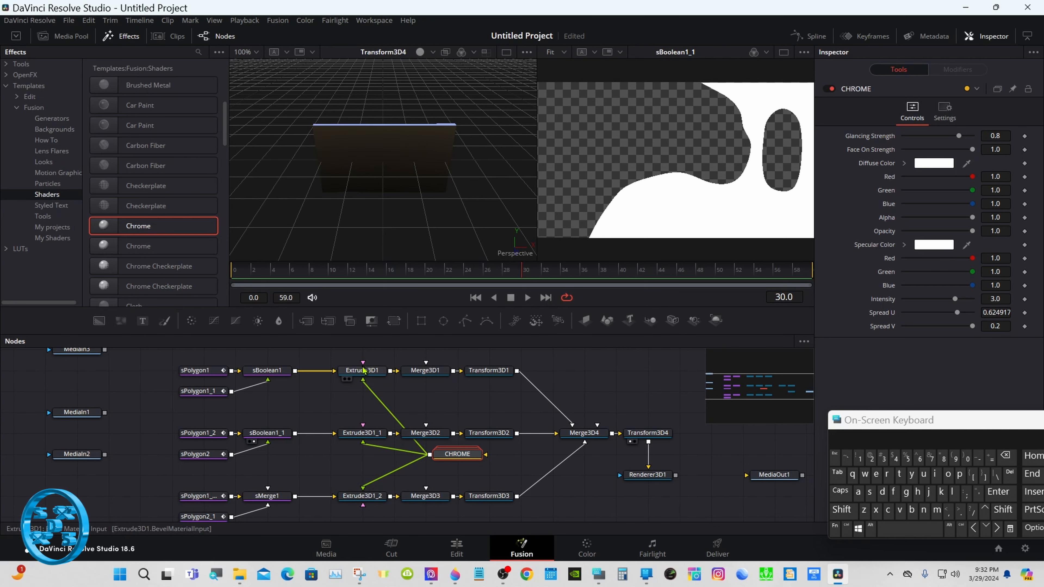
pyautogui.moveTo(448, 455); pyautogui.dragTo(480, 391)
# Set the pivot Y of Transform3D1 to -0.3, at the lower edge of the extruded shape.
pyautogui.moveTo(604, 335); pyautogui.dragTo(604, 308)
pyautogui.moveTo(759, 363); pyautogui.dragTo(762, 356)
pyautogui.click(455, 379)
pyautogui.moveTo(905, 419); pyautogui.dragTo(600, 420)
pyautogui.click(538, 510)
pyautogui.moveTo(390, 198); pyautogui.dragTo(397, 149)
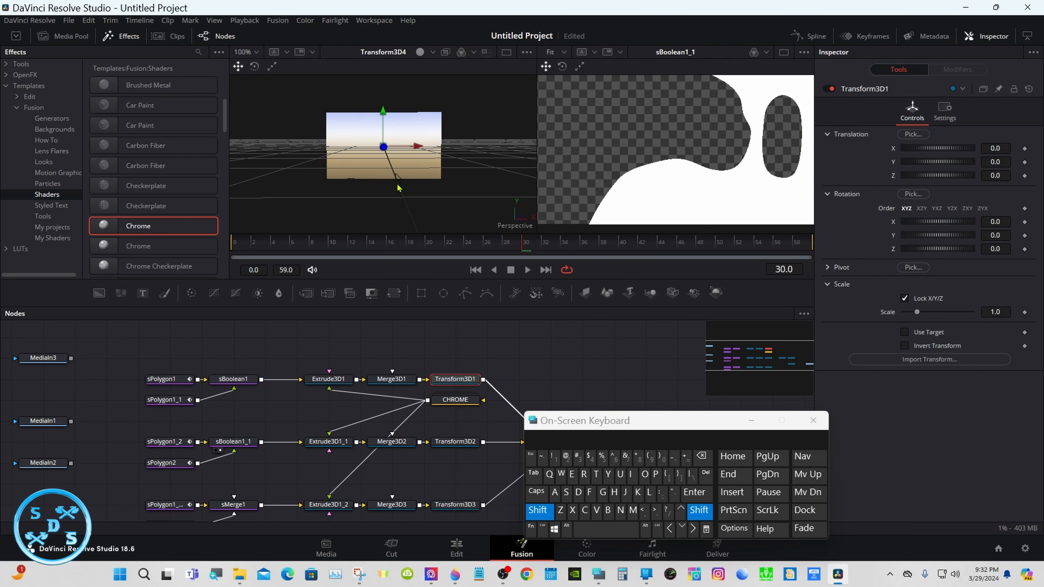
pyautogui.click(537, 510)
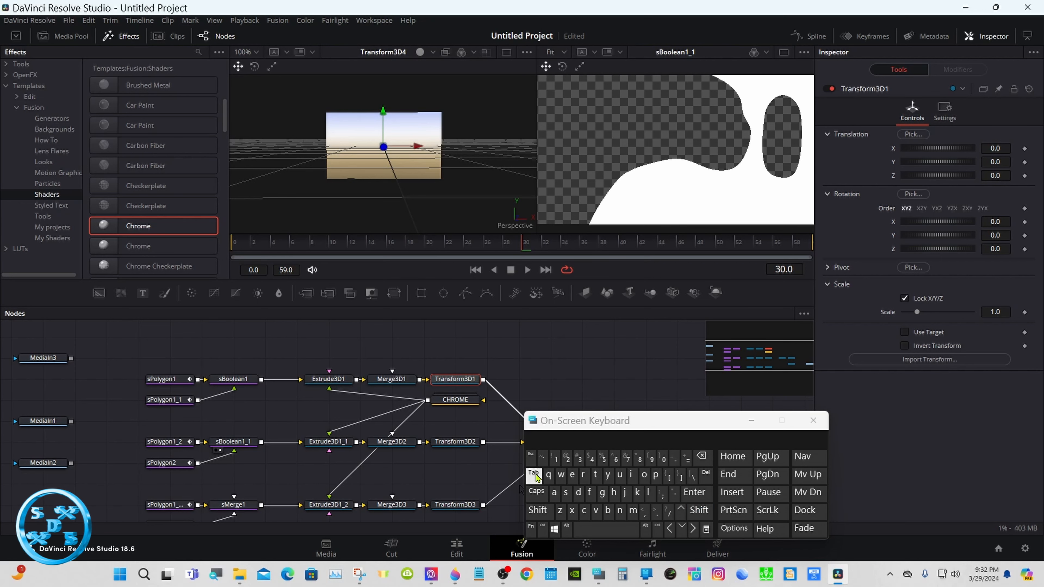
pyautogui.moveTo(642, 429); pyautogui.dragTo(599, 427)
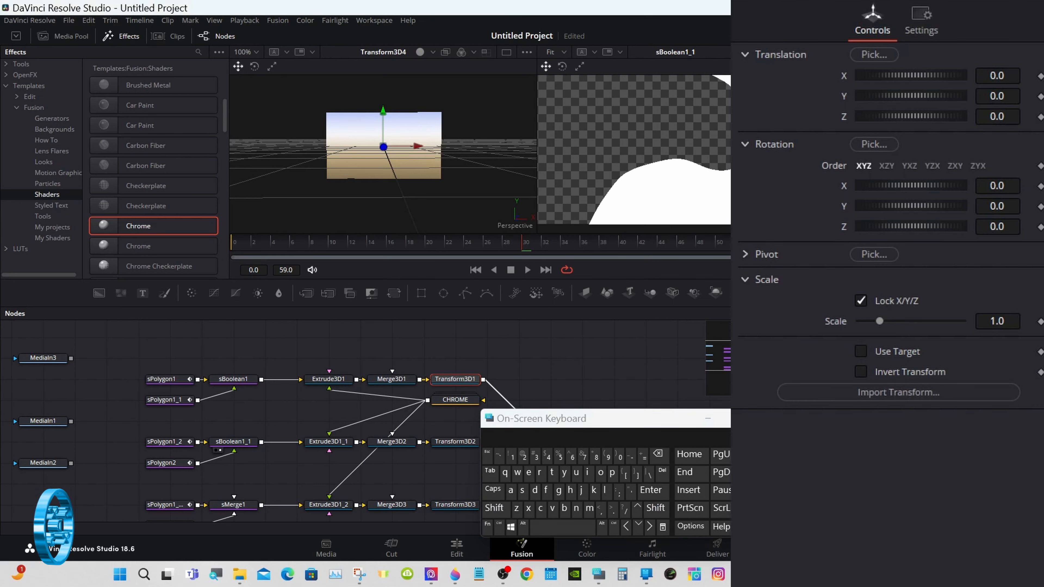
pyautogui.click(746, 258)
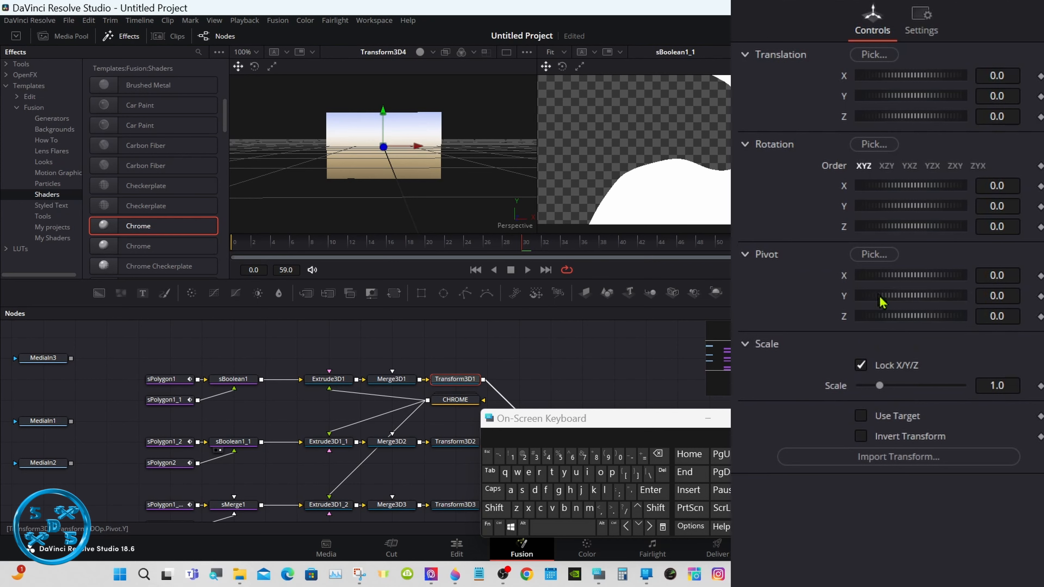
pyautogui.moveTo(917, 303); pyautogui.dragTo(906, 304)
pyautogui.click(997, 296)
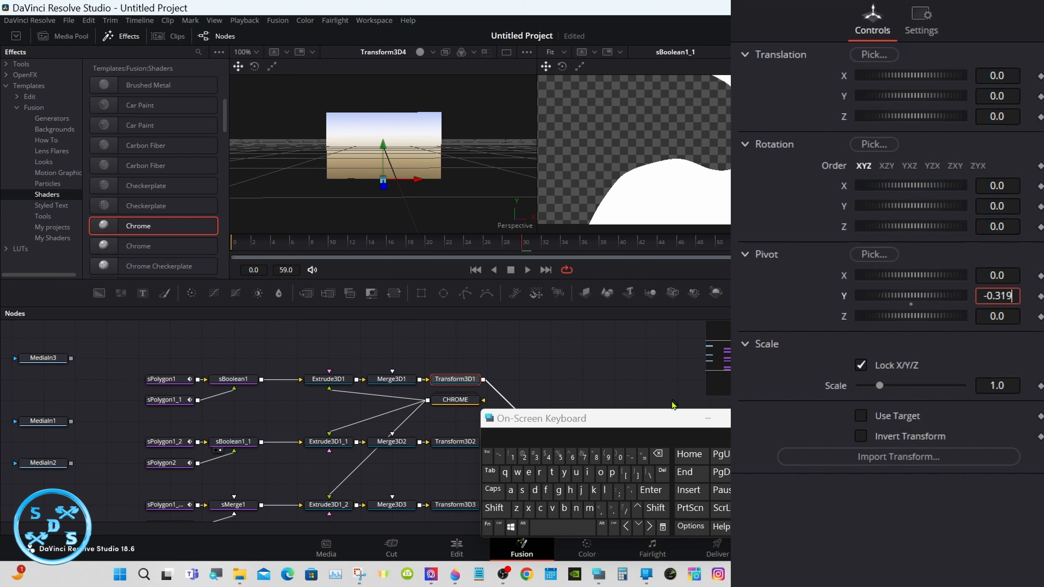
pyautogui.click(658, 460)
pyautogui.click(659, 461)
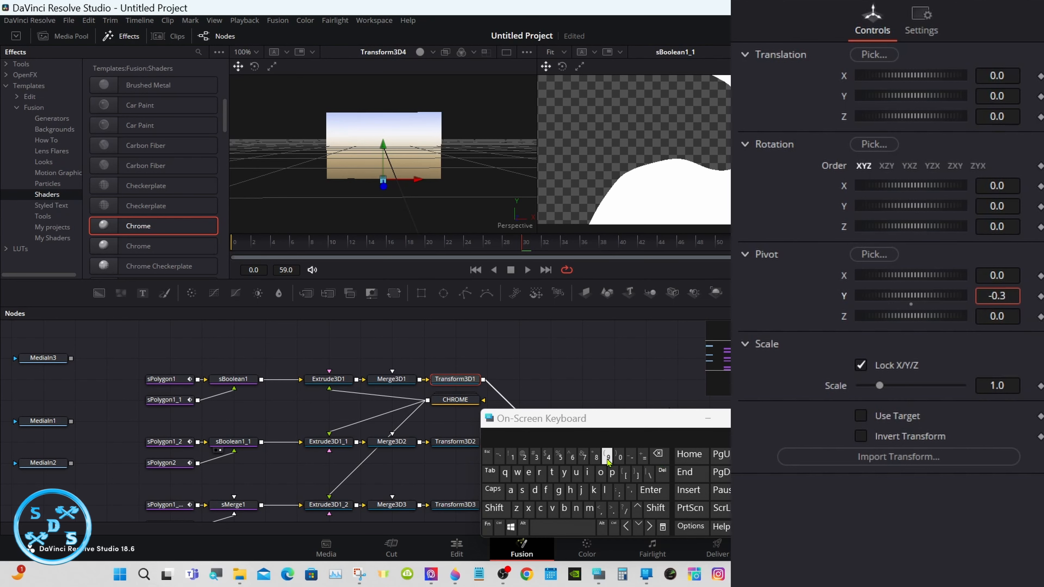
pyautogui.click(653, 491)
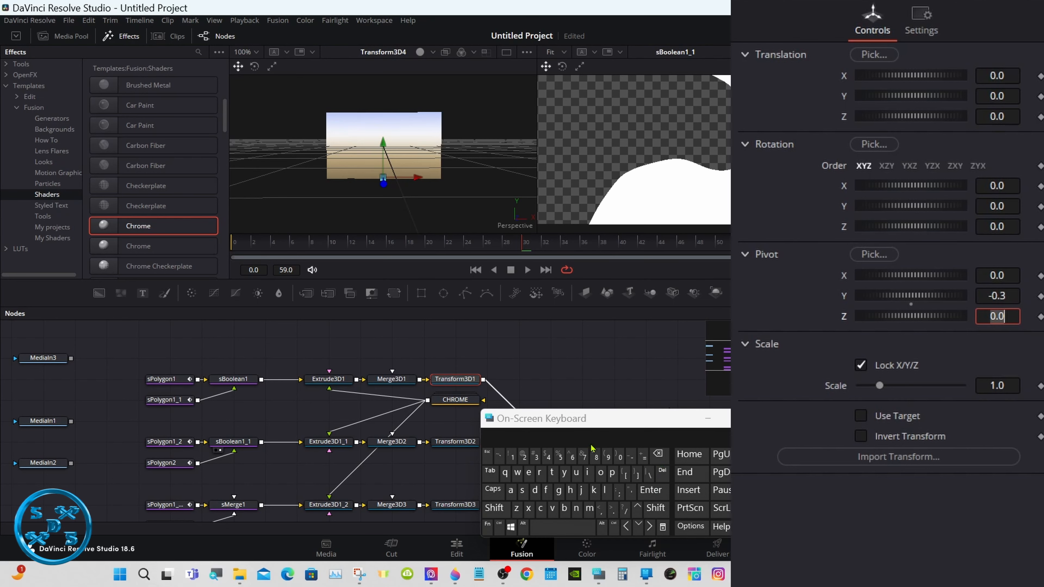
pyautogui.moveTo(581, 428); pyautogui.dragTo(626, 428)
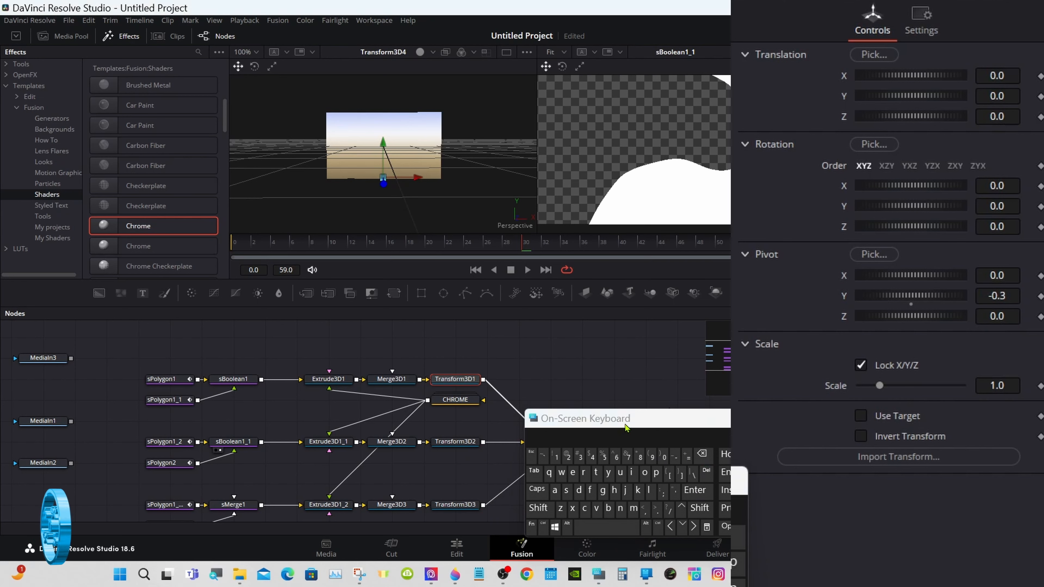
pyautogui.click(747, 255)
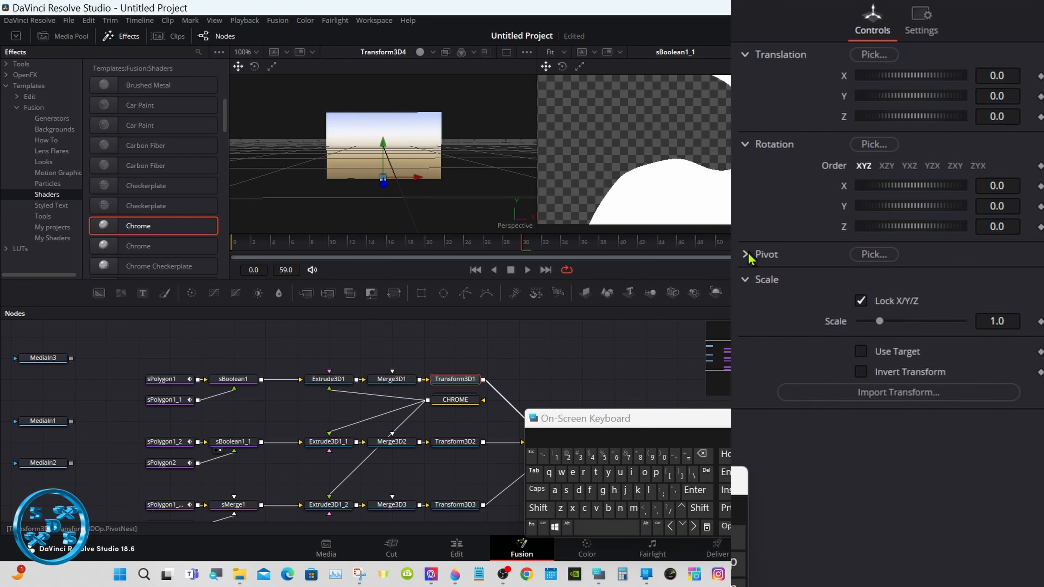
# Set the pivot Y of Transform3D2 to -0.3.
pyautogui.click(455, 442)
pyautogui.click(746, 255)
pyautogui.doubleClick(998, 296)
pyautogui.write('-0.319')
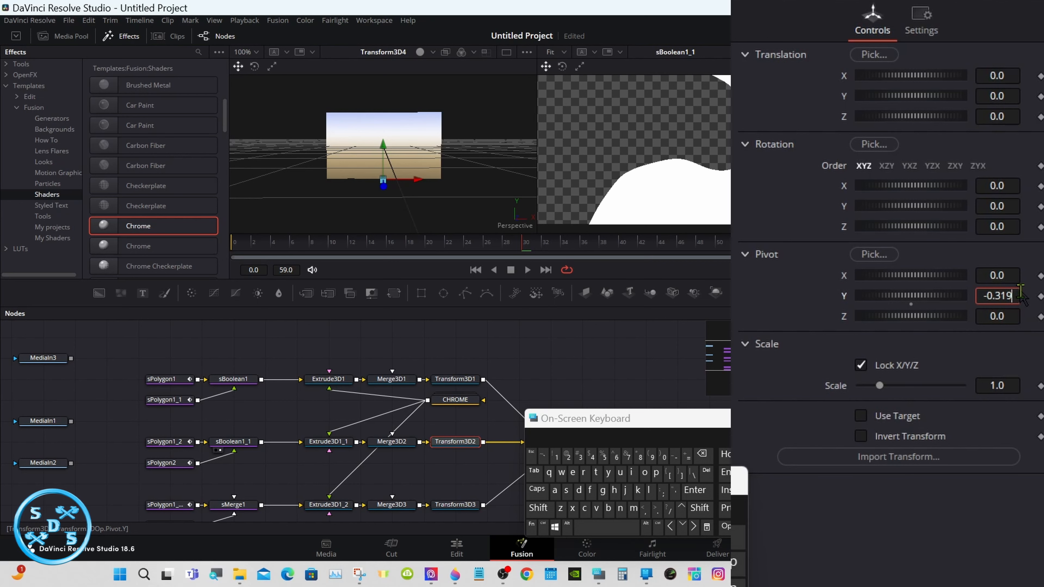
pyautogui.click(703, 454)
pyautogui.click(703, 454)
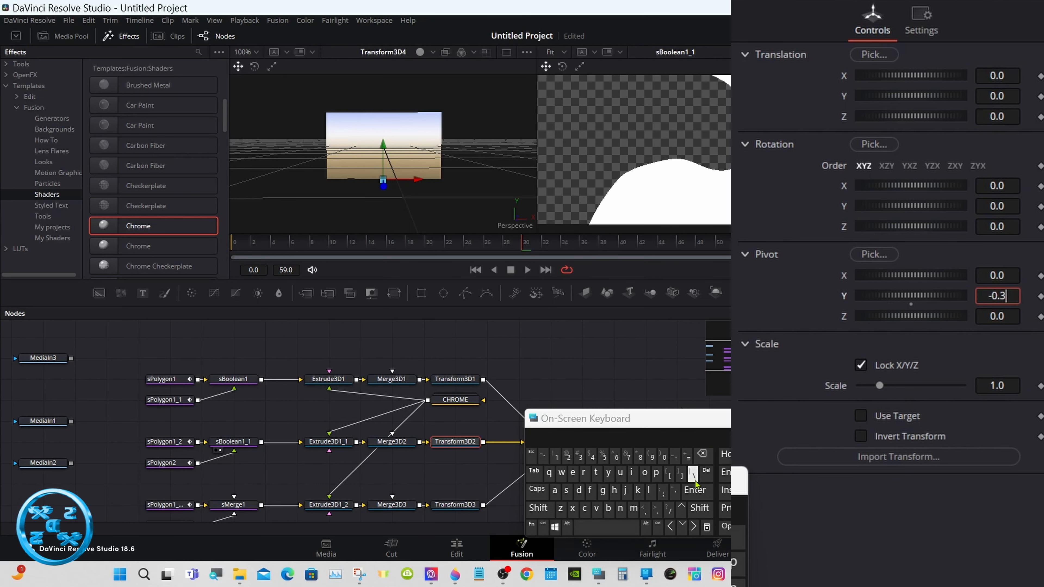
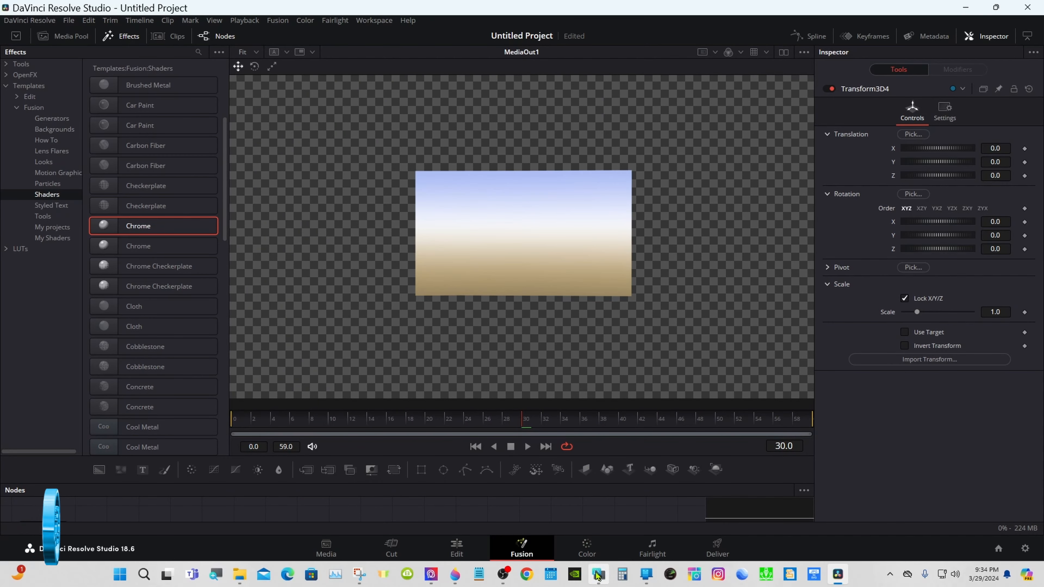
# Set the Z translation of Transform3D4 to 1.257 so the merged shapes fill the output frame.
pyautogui.click(598, 574)
pyautogui.moveTo(625, 423); pyautogui.dragTo(733, 424)
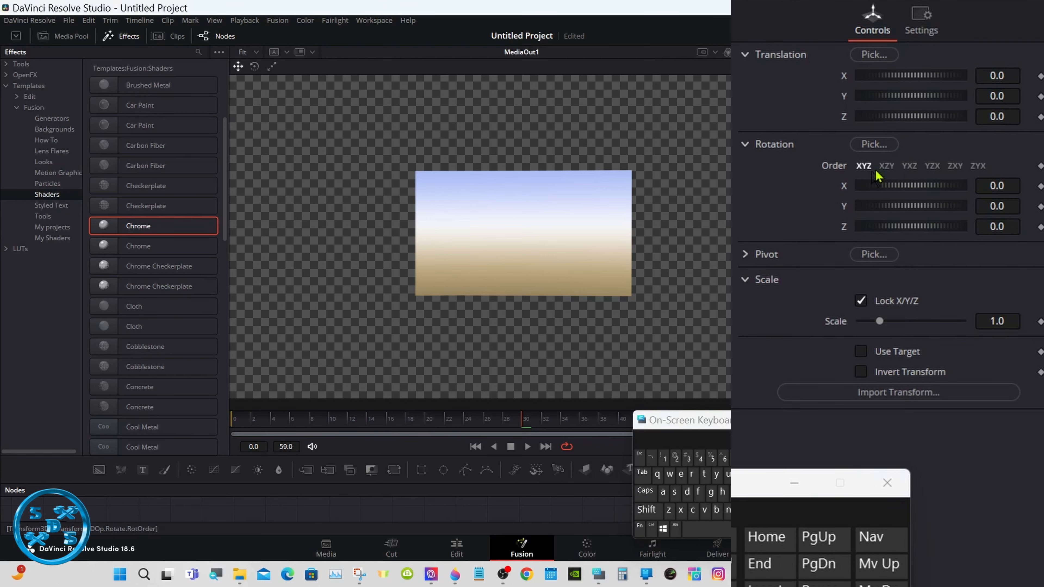
pyautogui.moveTo(937, 180); pyautogui.dragTo(939, 179)
pyautogui.click(1015, 117)
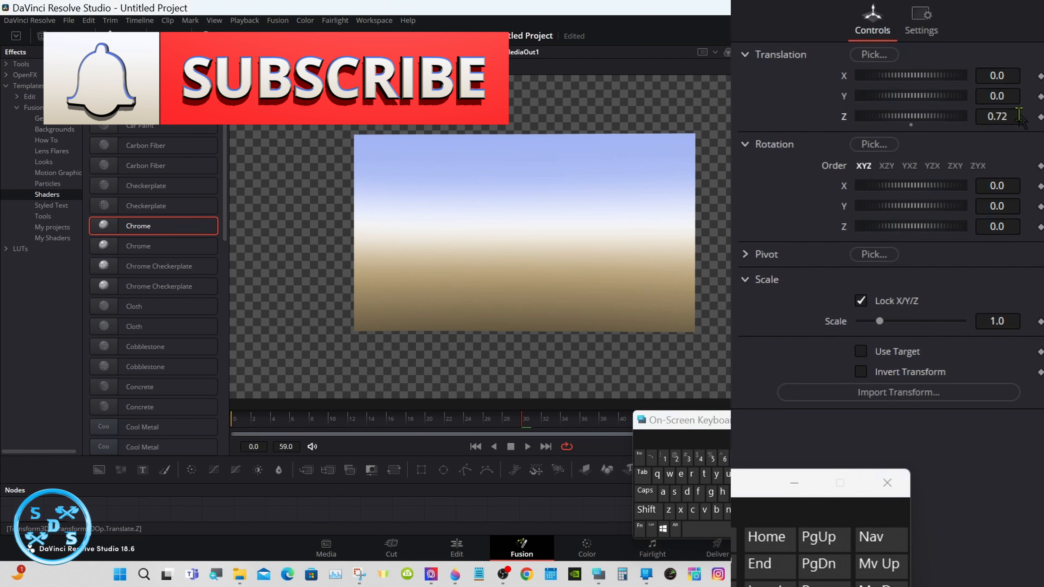
pyautogui.press('BackSpace')
pyautogui.press('BackSpace')
pyautogui.press('BackSpace')
pyautogui.press('BackSpace')
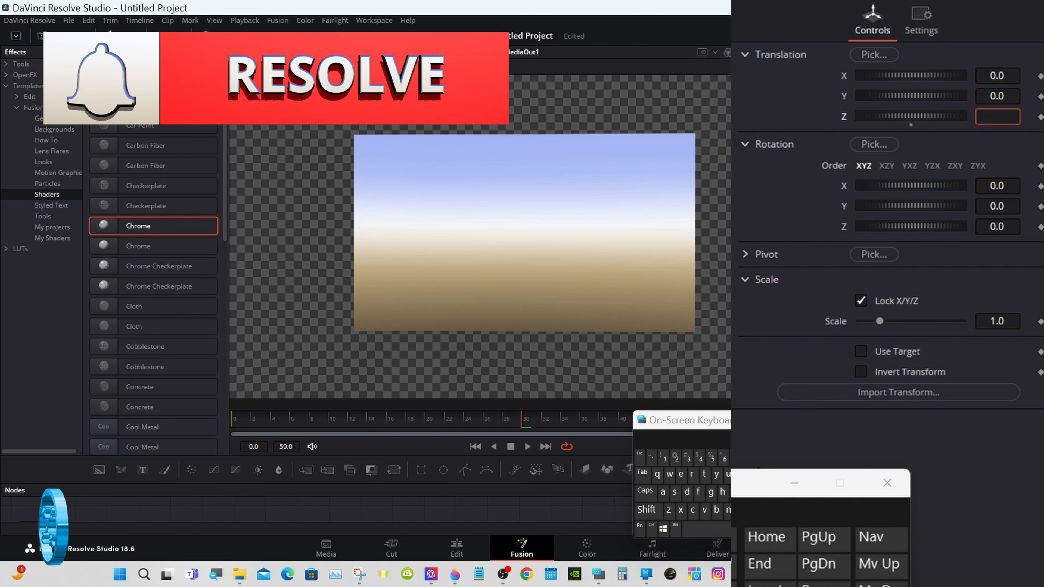
pyautogui.click(911, 125)
pyautogui.moveTo(912, 118); pyautogui.dragTo(928, 117)
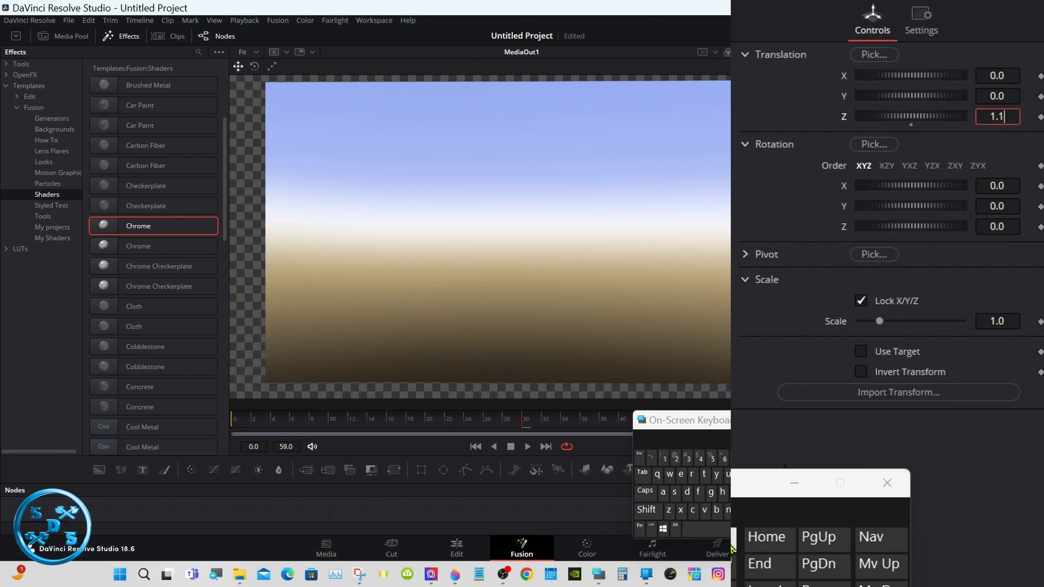
pyautogui.press('BackSpace')
pyautogui.click(676, 460)
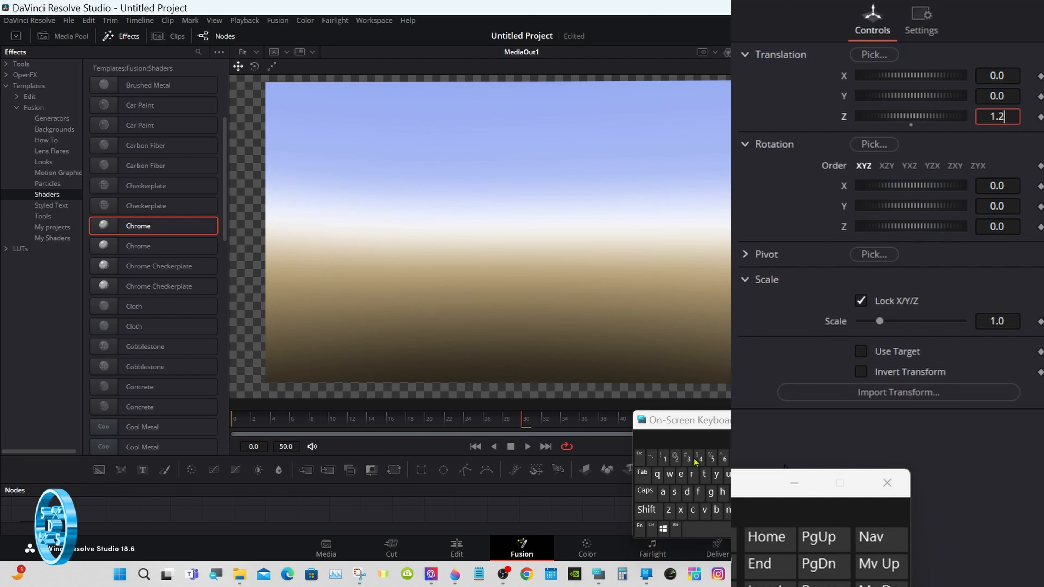
pyautogui.click(716, 459)
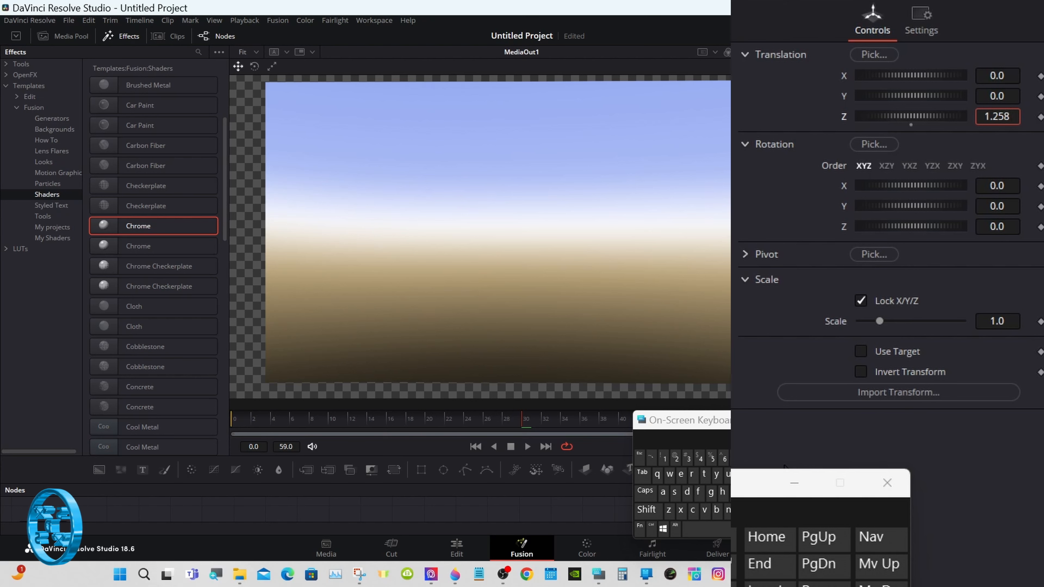
pyautogui.press('Tab')
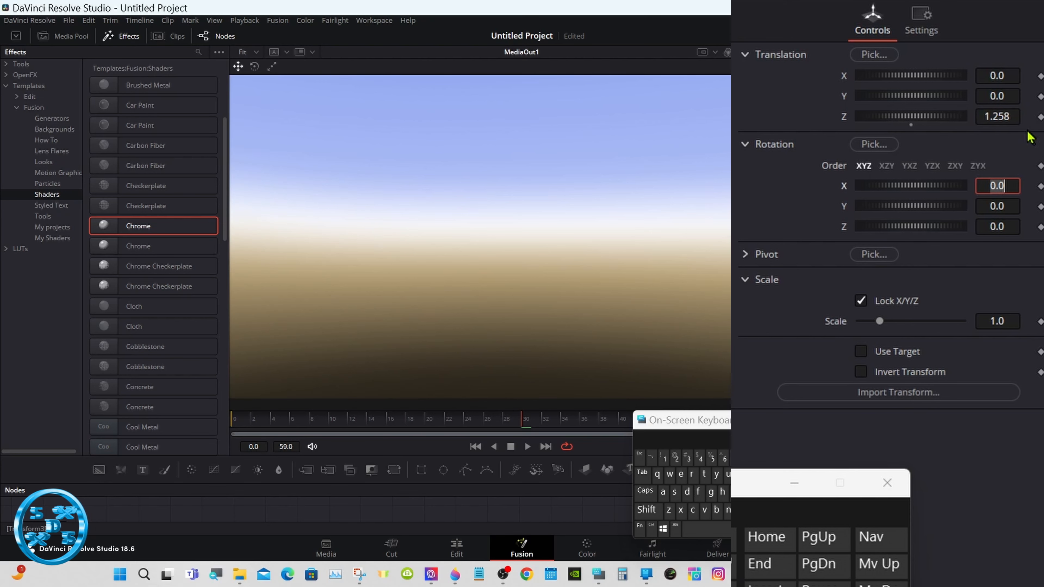
pyautogui.click(1015, 117)
pyautogui.press('BackSpace')
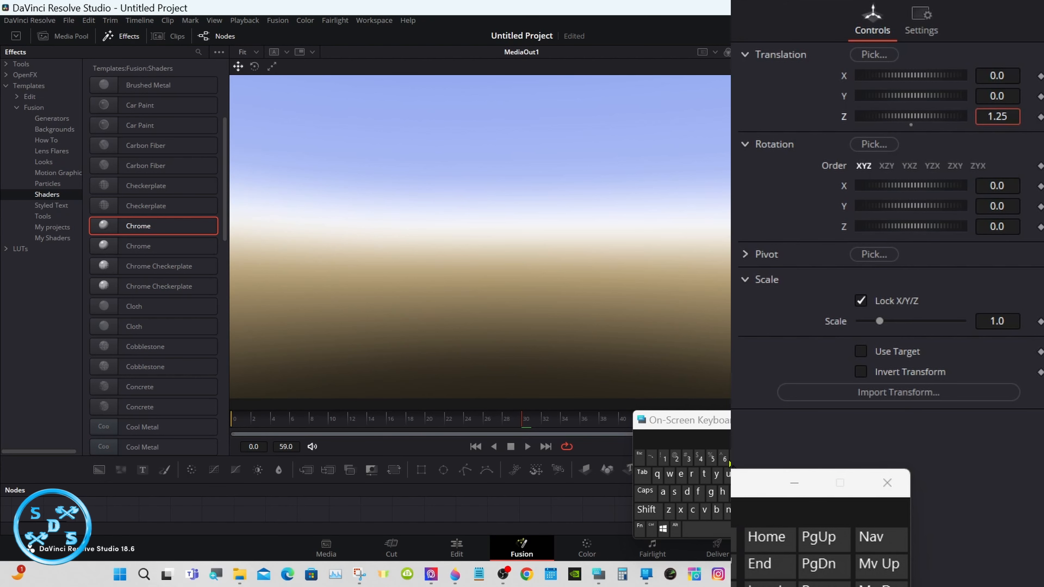
pyautogui.write('7')
pyautogui.press('Tab')
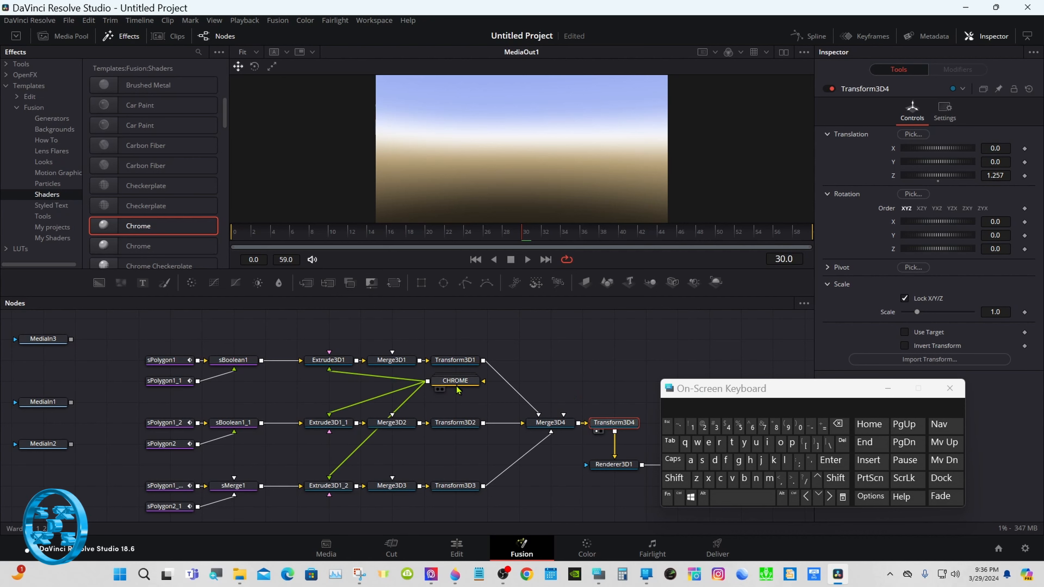
# Duplicate the CHROME node above Transform3D3 and connect the copy to the material input of Extrude3D1_2.
pyautogui.rightClick(456, 387)
pyautogui.click(484, 81)
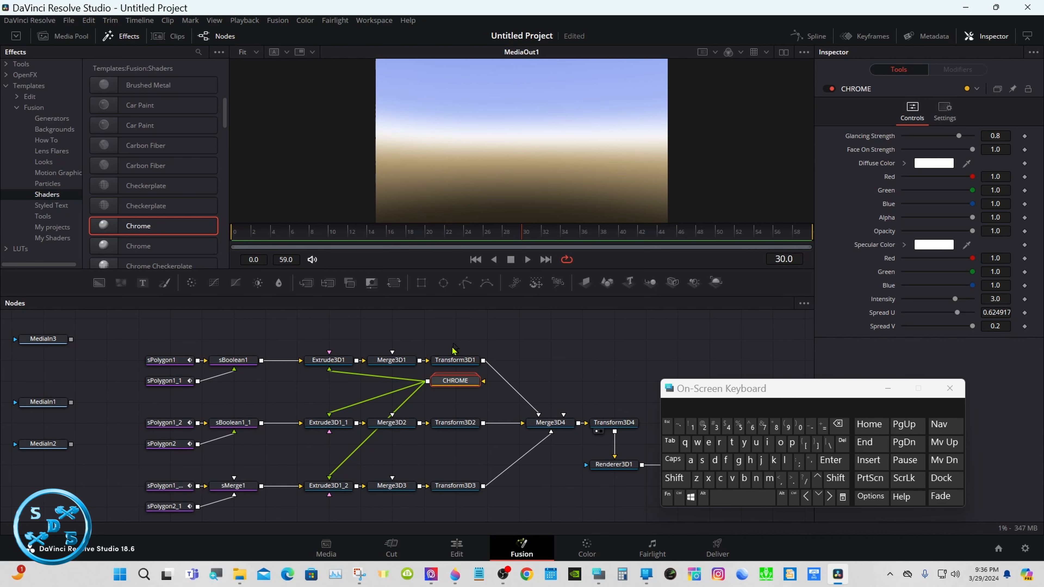
pyautogui.click(441, 465)
pyautogui.rightClick(444, 457)
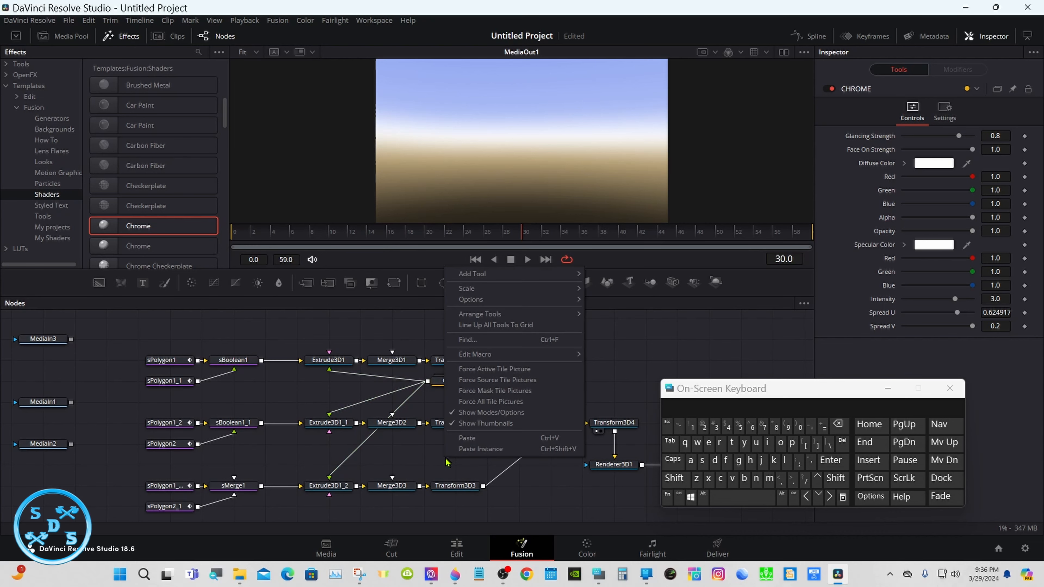
pyautogui.click(467, 438)
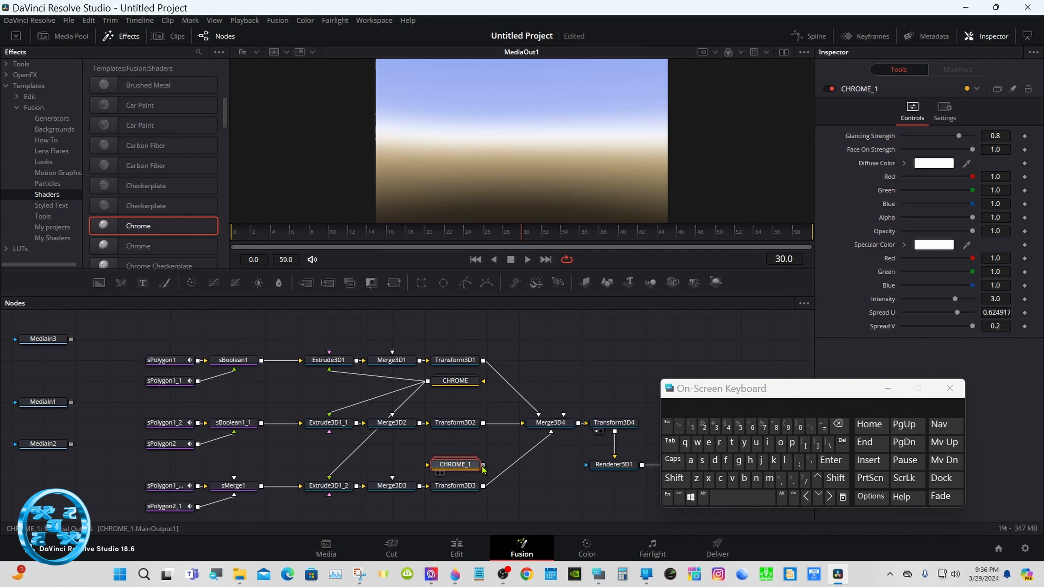
pyautogui.moveTo(484, 465); pyautogui.dragTo(330, 478)
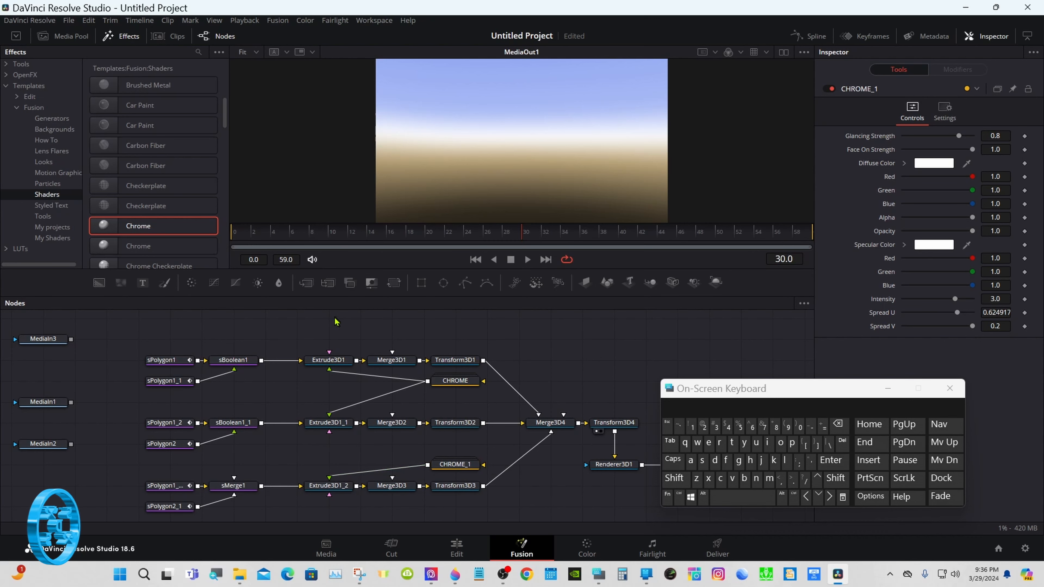
# Add an sRender node to the empty area above Extrude3D1.
pyautogui.click(674, 478)
pyautogui.click(724, 497)
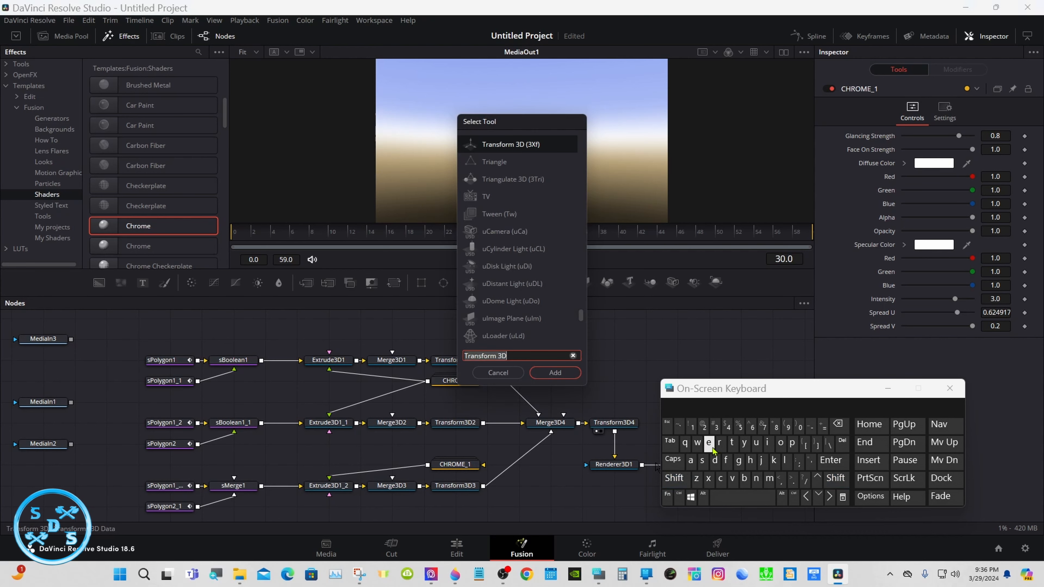
pyautogui.click(702, 460)
pyautogui.click(720, 451)
pyautogui.click(708, 444)
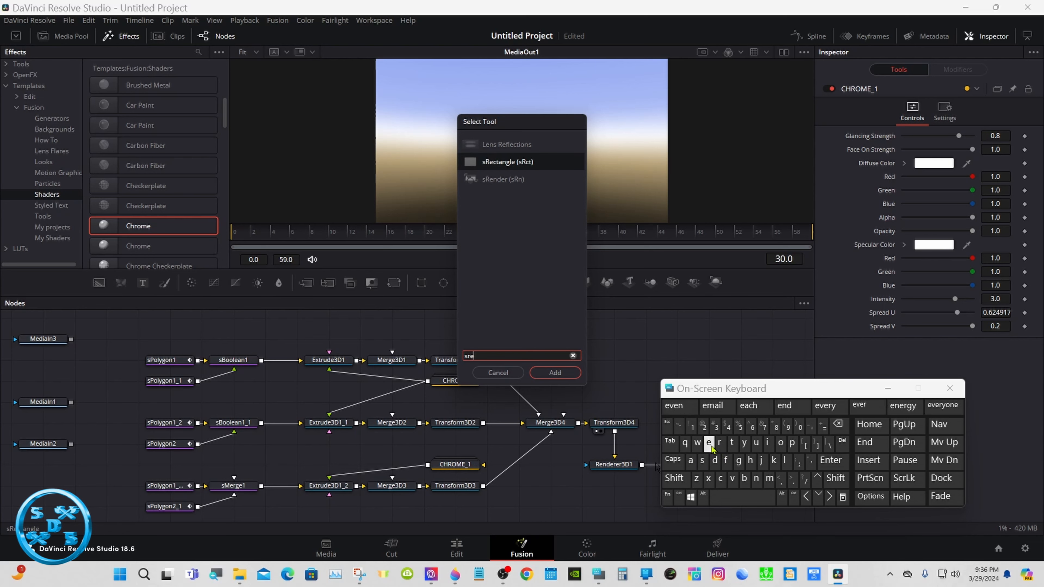
pyautogui.click(505, 179)
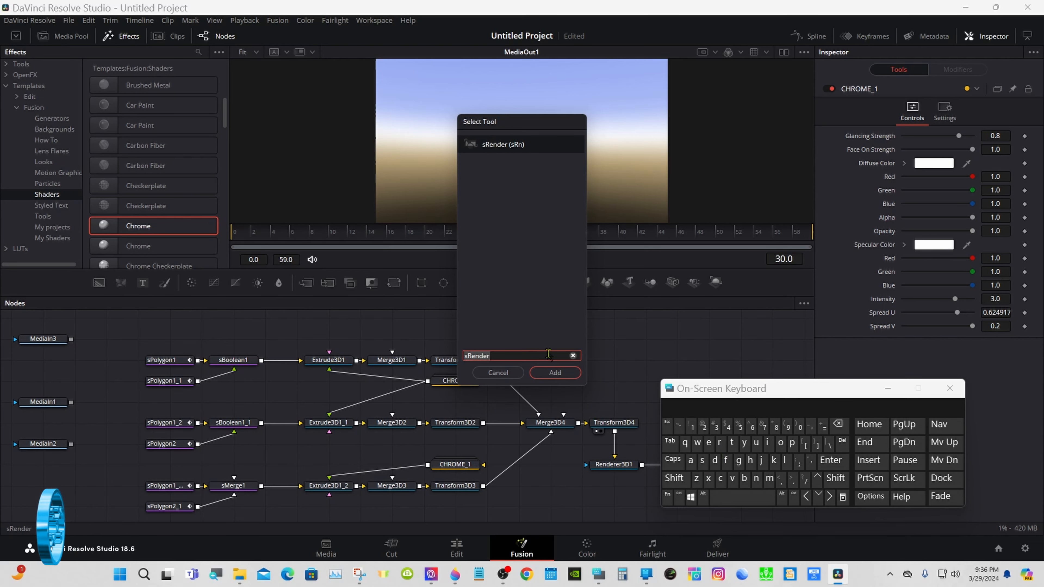
pyautogui.click(554, 372)
# Add a Matte Control node beside sRender1.
pyautogui.click(398, 340)
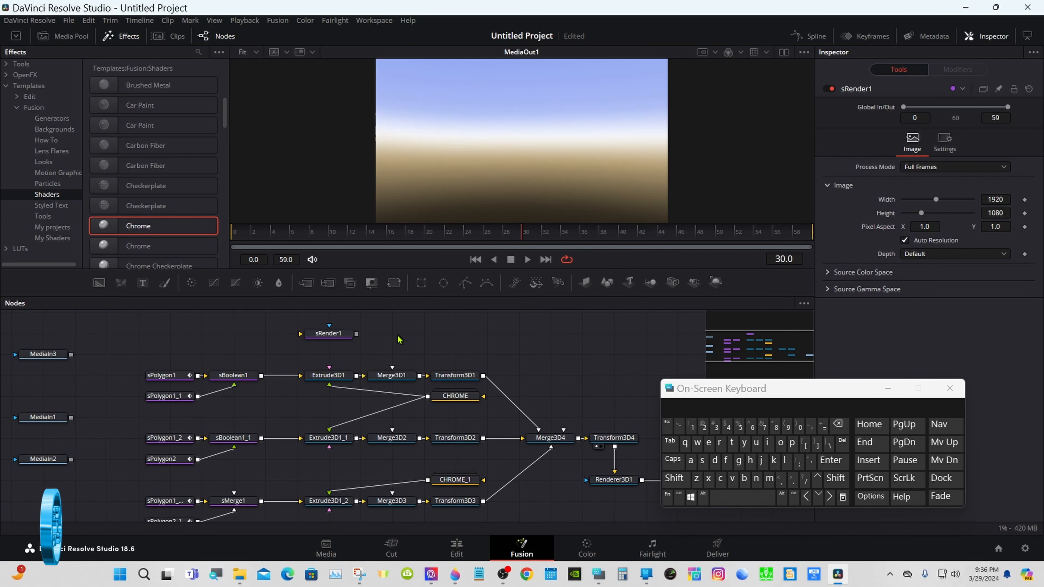
pyautogui.click(671, 479)
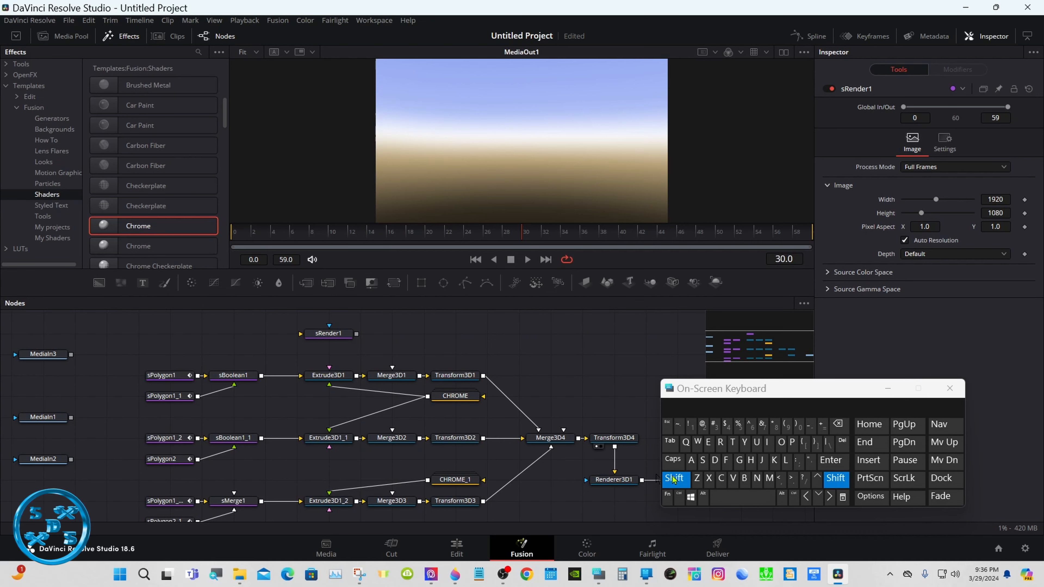
pyautogui.click(745, 498)
pyautogui.click(769, 478)
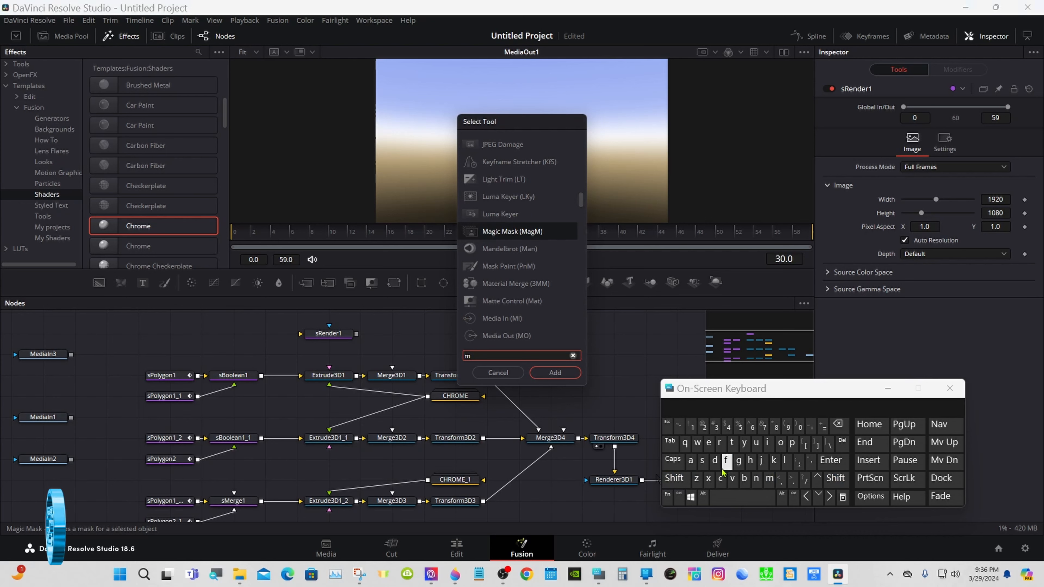
pyautogui.click(691, 461)
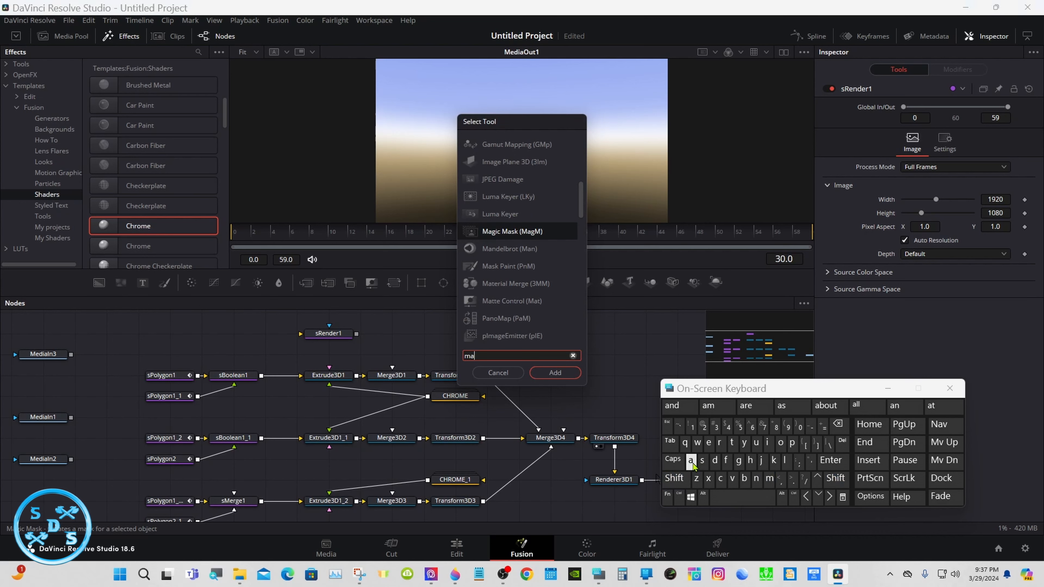
pyautogui.click(731, 448)
pyautogui.click(518, 232)
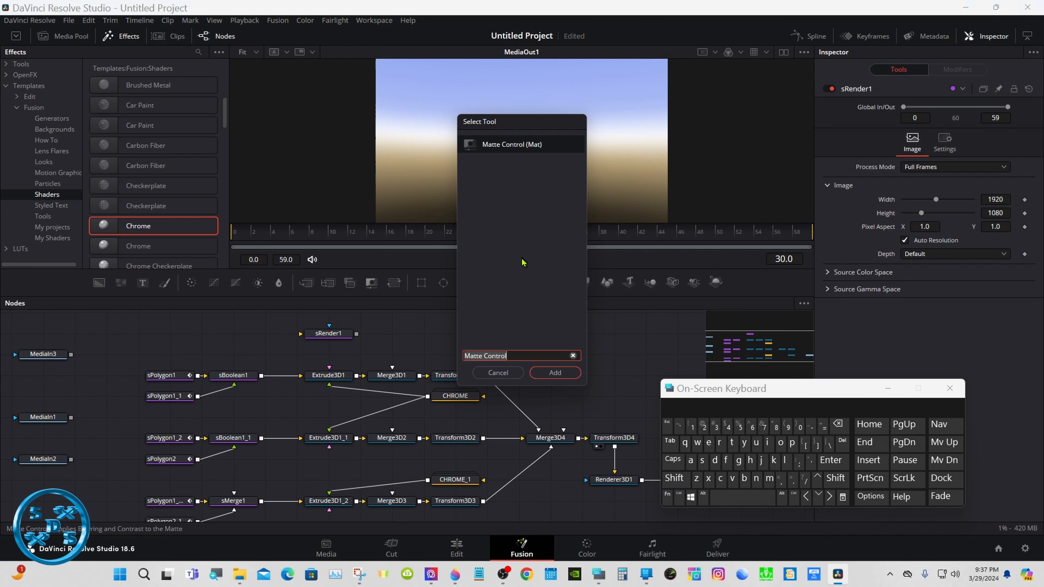
pyautogui.click(547, 372)
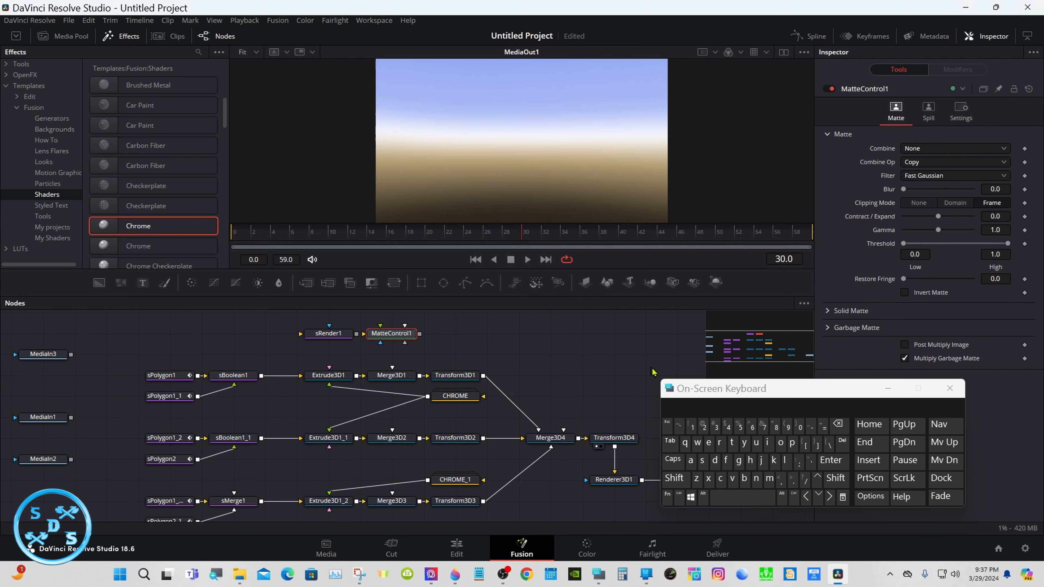
# Enable Invert for the garbage matte of MatteControl1.
pyautogui.moveTo(753, 391); pyautogui.dragTo(520, 405)
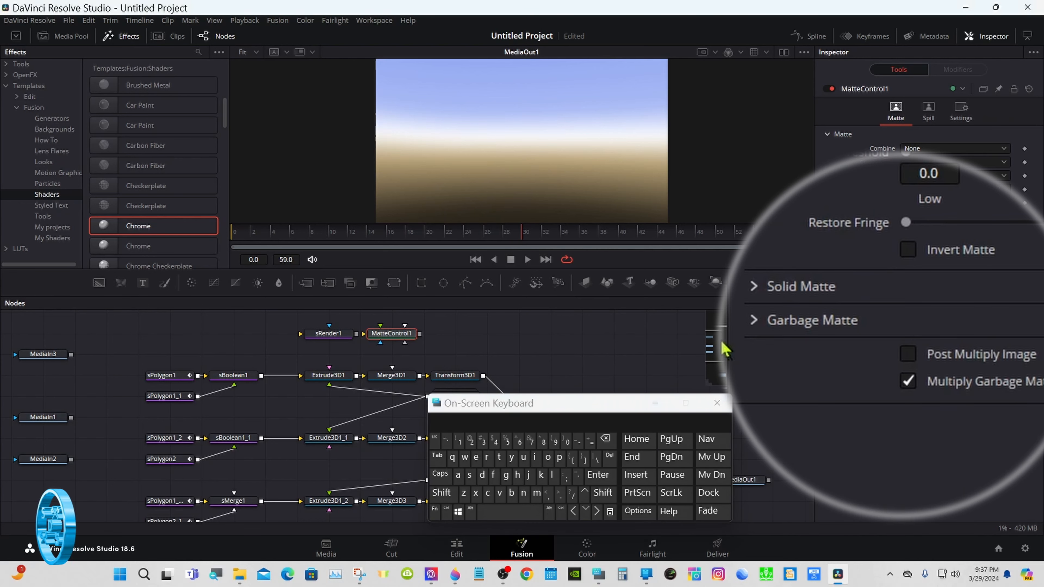
pyautogui.click(756, 322)
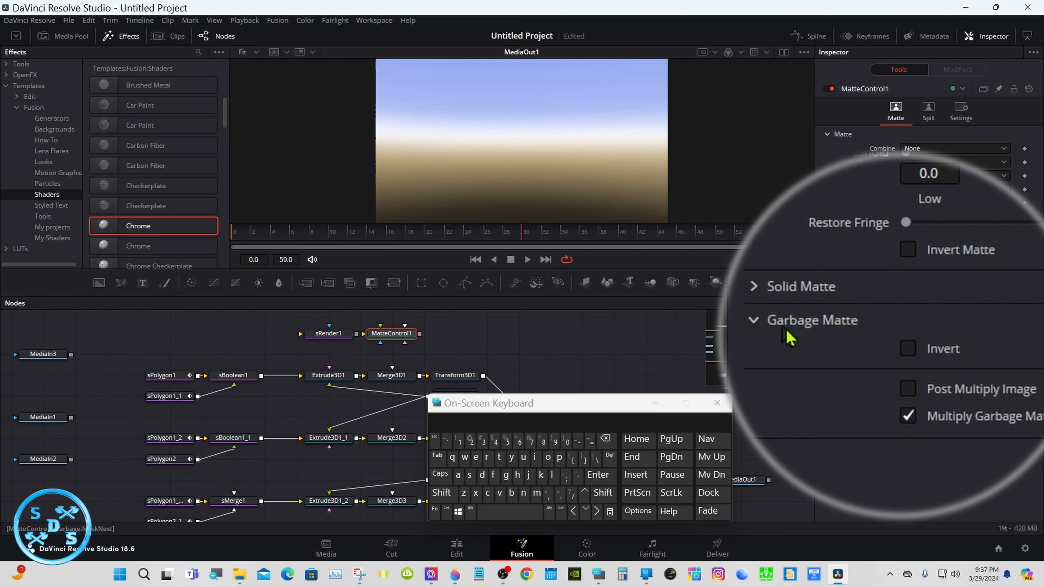
pyautogui.click(911, 353)
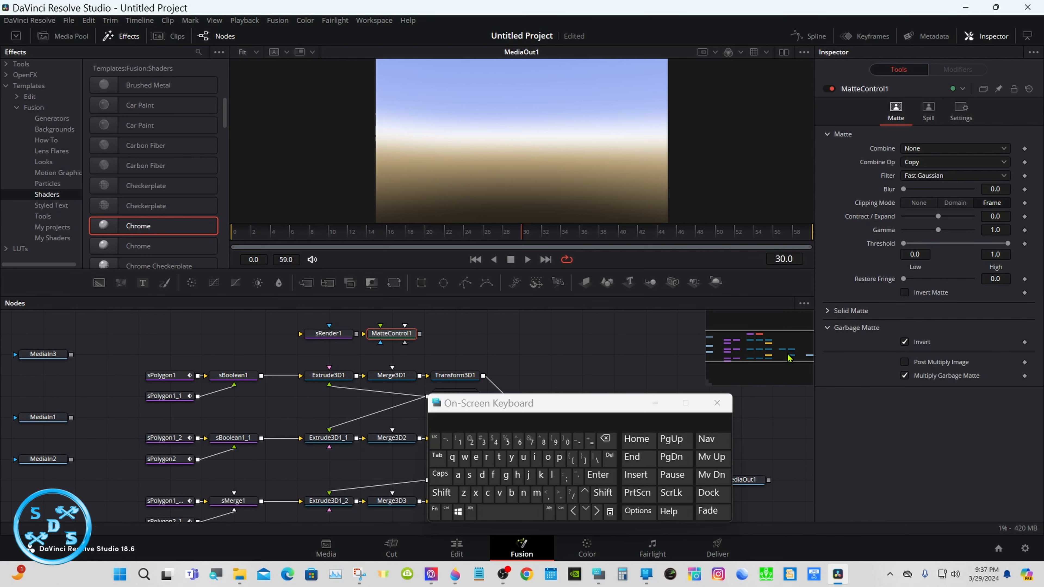
pyautogui.moveTo(511, 409); pyautogui.dragTo(782, 430)
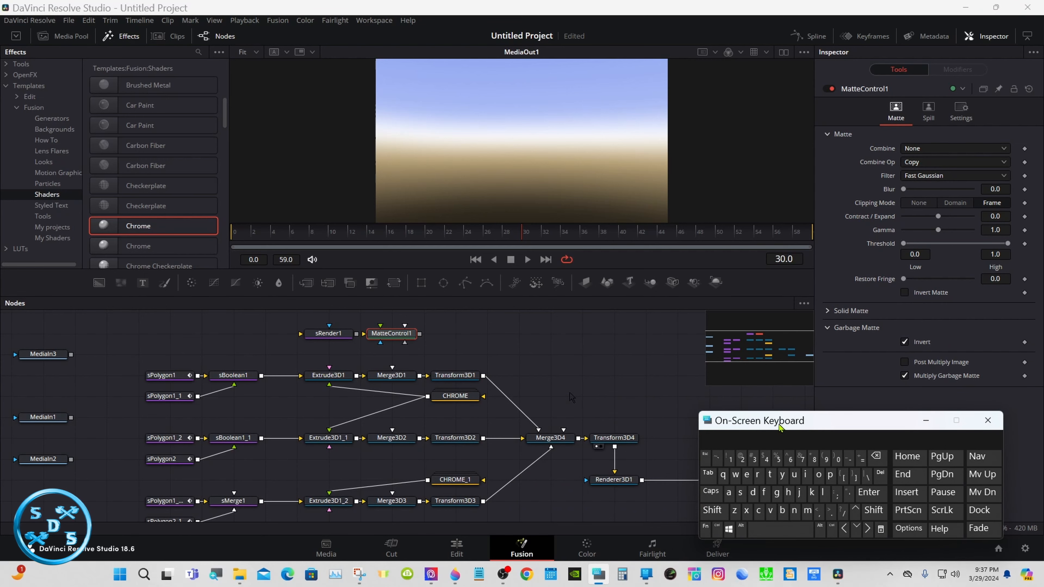
# Add an Image Plane 3D after MatteControl1, shift the row to line up above Extrude3D1, and connect the plane to Merge3D1.
pyautogui.click(586, 288)
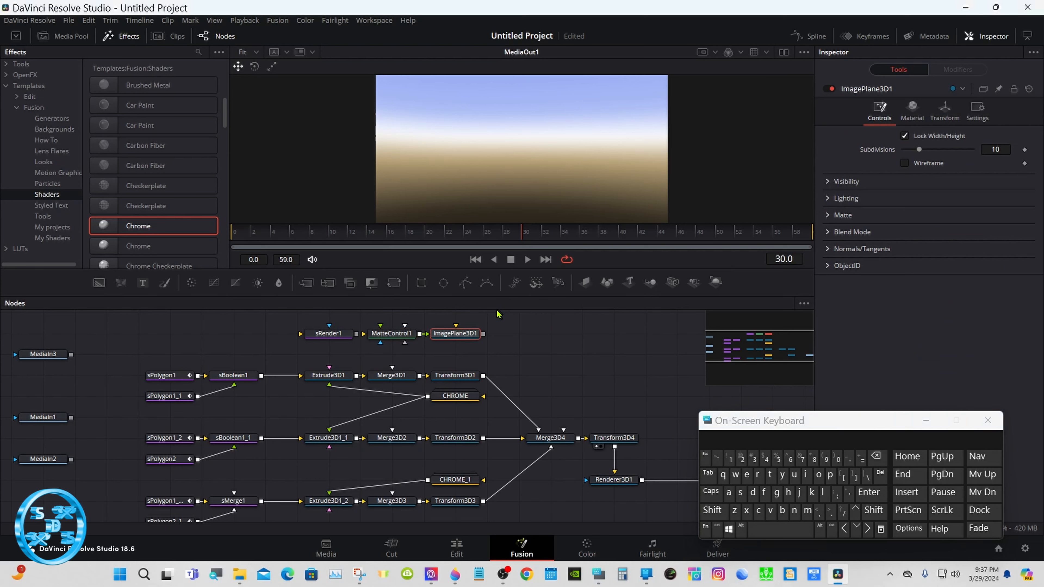
pyautogui.moveTo(466, 311); pyautogui.dragTo(274, 333)
pyautogui.moveTo(734, 421); pyautogui.dragTo(821, 422)
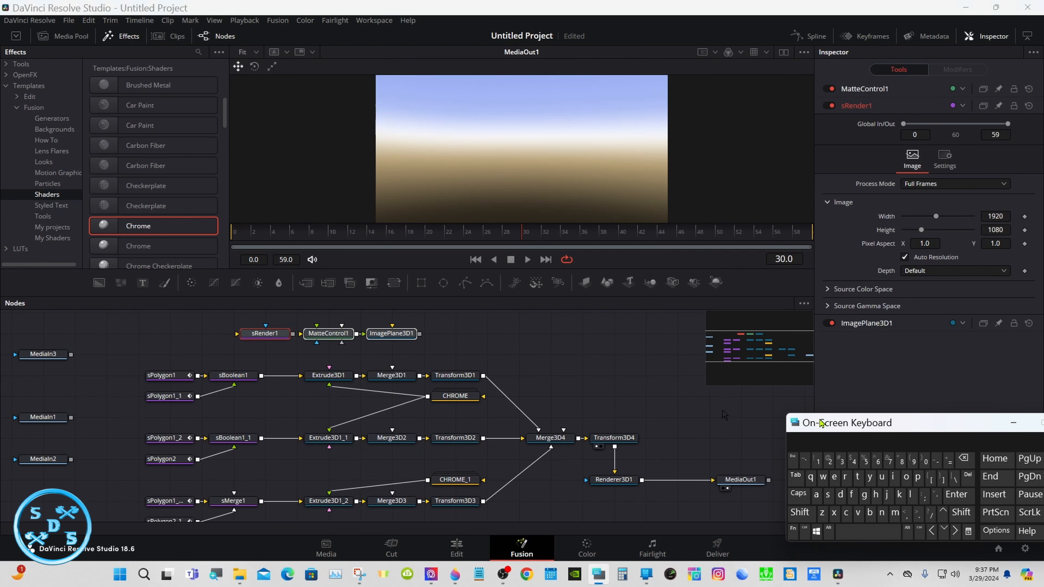
pyautogui.moveTo(273, 339); pyautogui.dragTo(209, 338)
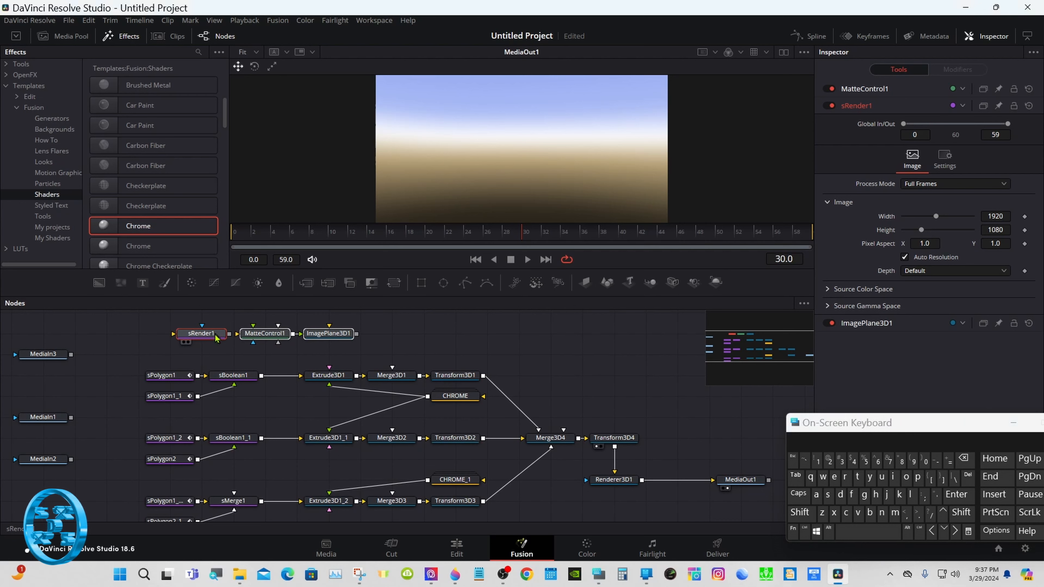
pyautogui.click(360, 336)
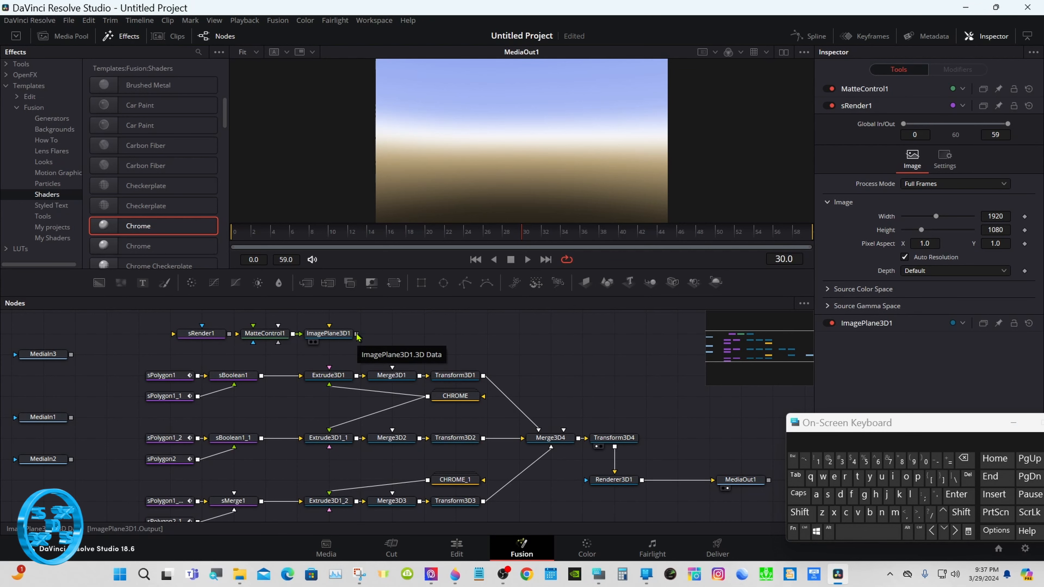
pyautogui.moveTo(356, 336); pyautogui.dragTo(393, 367)
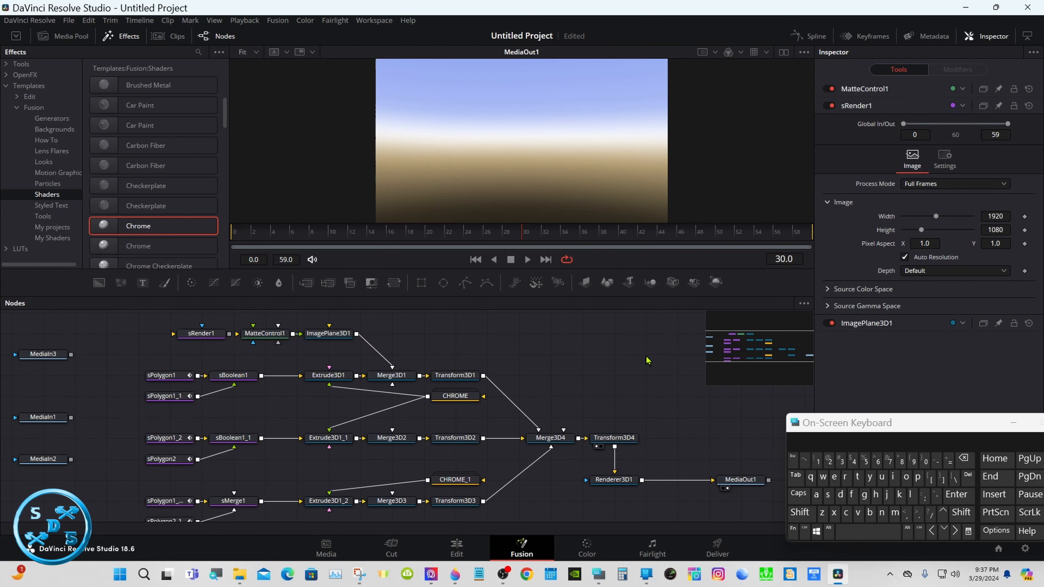
# Enlarge the node area and move the MediaIn, polygon, boolean and sMerge nodes away from the Extrude3D nodes to make room.
pyautogui.click(737, 345)
pyautogui.moveTo(737, 346); pyautogui.dragTo(741, 351)
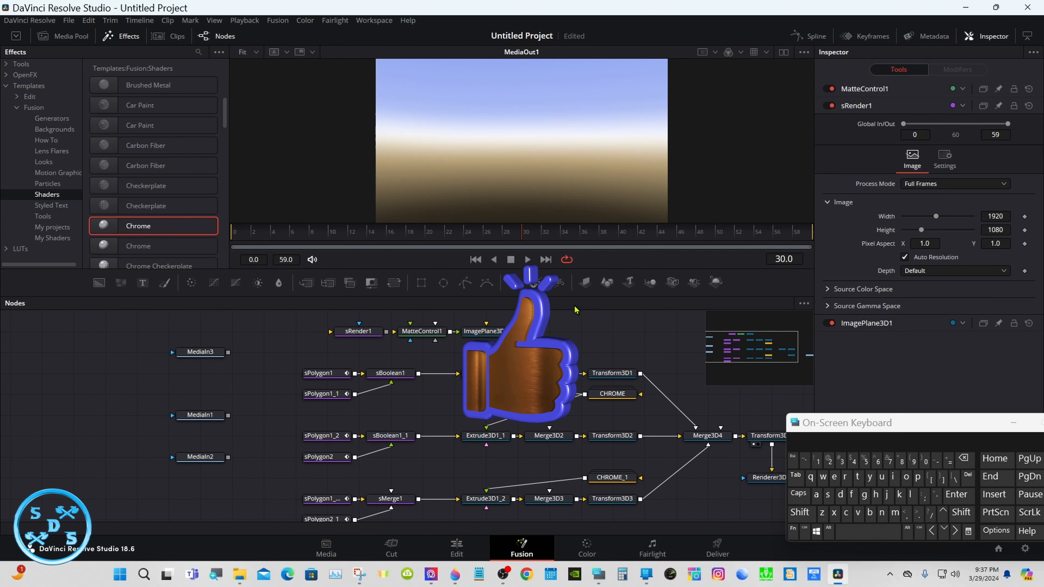
pyautogui.moveTo(572, 295); pyautogui.dragTo(572, 240)
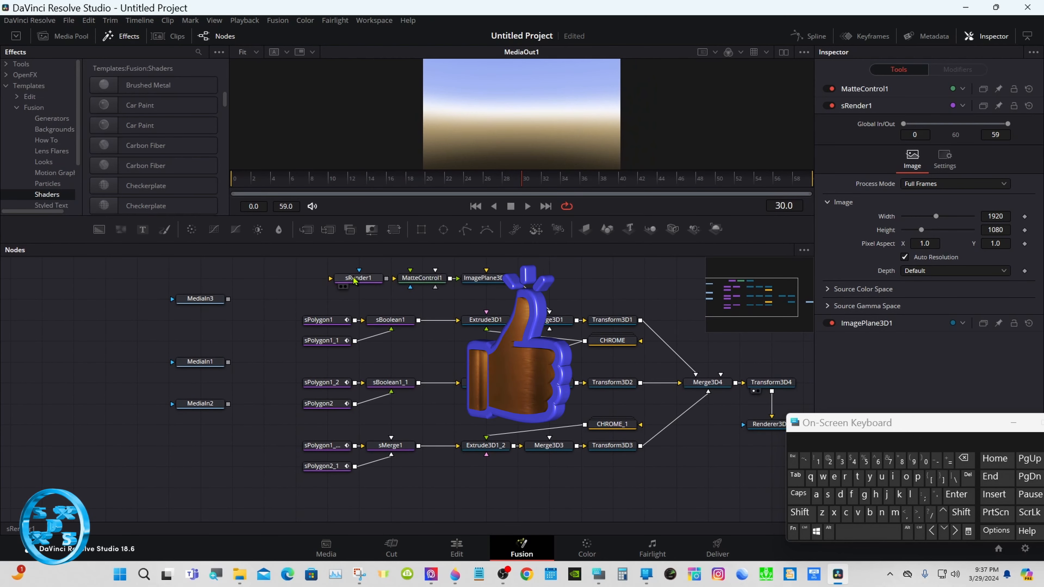
pyautogui.moveTo(164, 274); pyautogui.dragTo(231, 412)
pyautogui.moveTo(200, 362); pyautogui.dragTo(136, 362)
pyautogui.moveTo(290, 297); pyautogui.dragTo(275, 449)
# Connect the output of sRender1 to the Garbage Matte input of MatteControl1.
pyautogui.moveTo(324, 266); pyautogui.dragTo(465, 290)
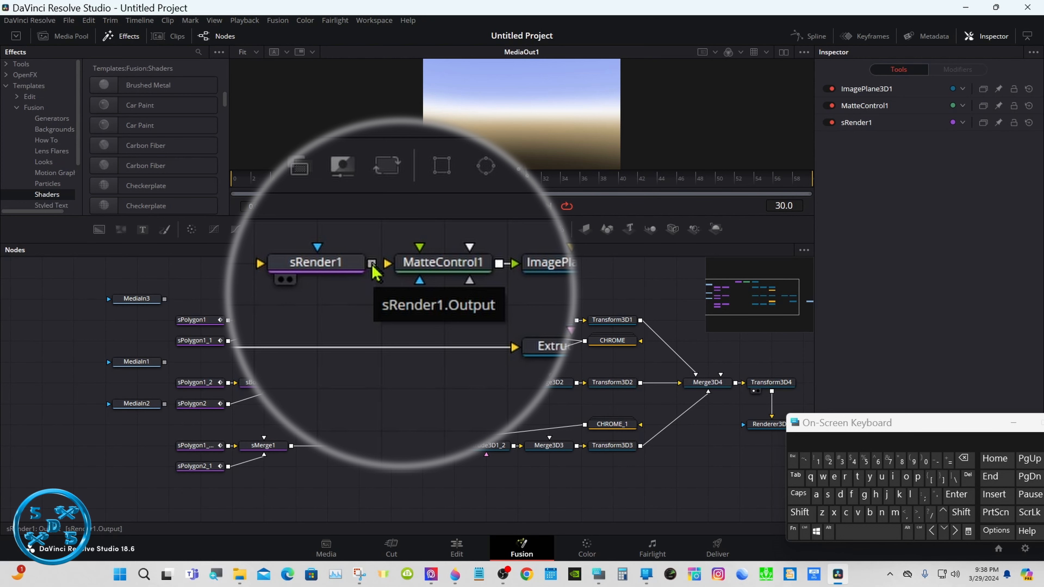
pyautogui.moveTo(374, 267); pyautogui.dragTo(459, 268)
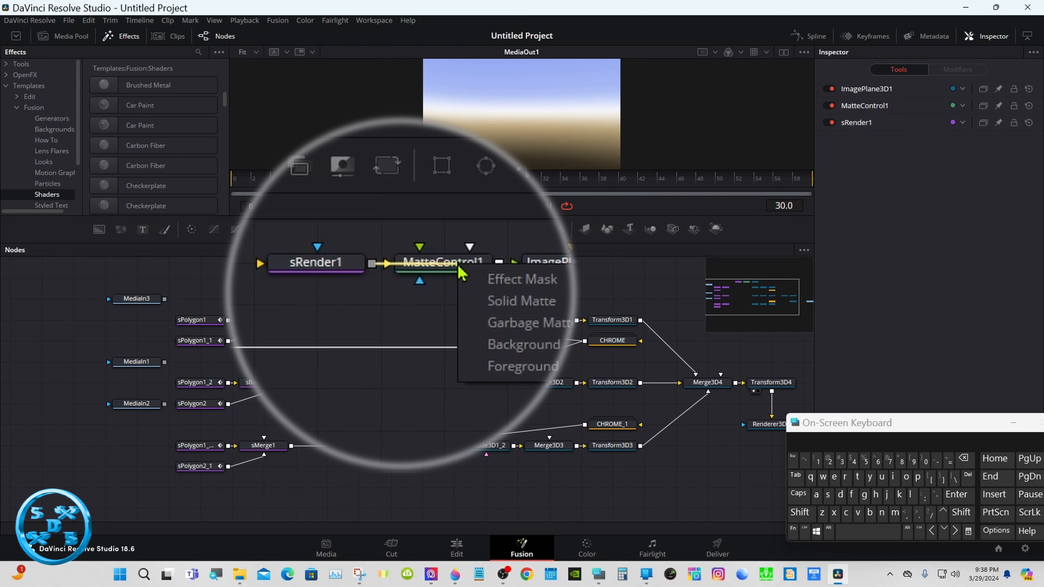
pyautogui.click(529, 327)
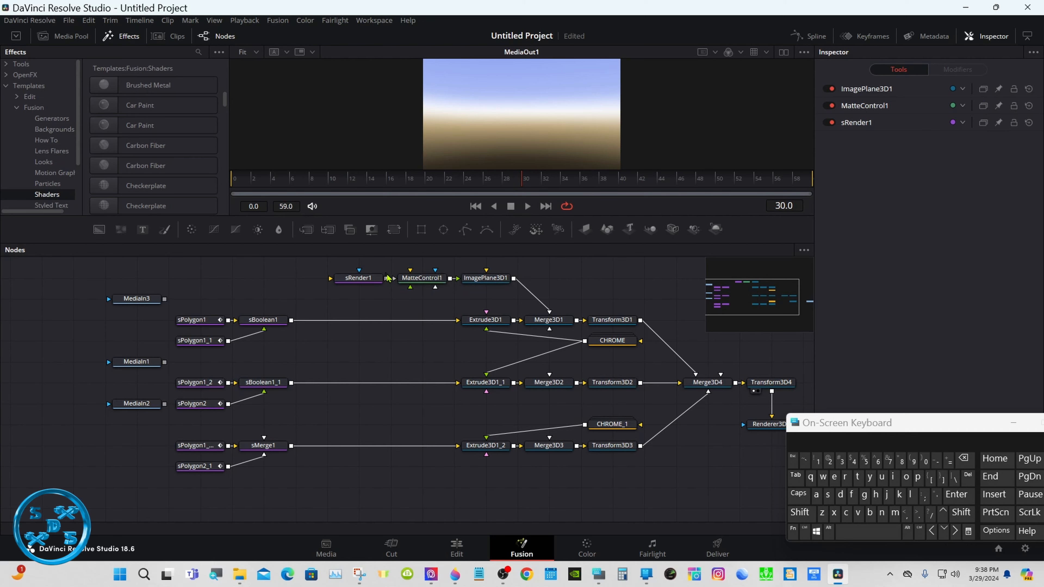
# Copy the sRender1, MatteControl1 and ImagePlane3D1 chain and paste one copy beneath Extrude3D1 and another beneath Extrude3D1_2.
pyautogui.moveTo(329, 259); pyautogui.dragTo(516, 286)
pyautogui.rightClick(488, 280)
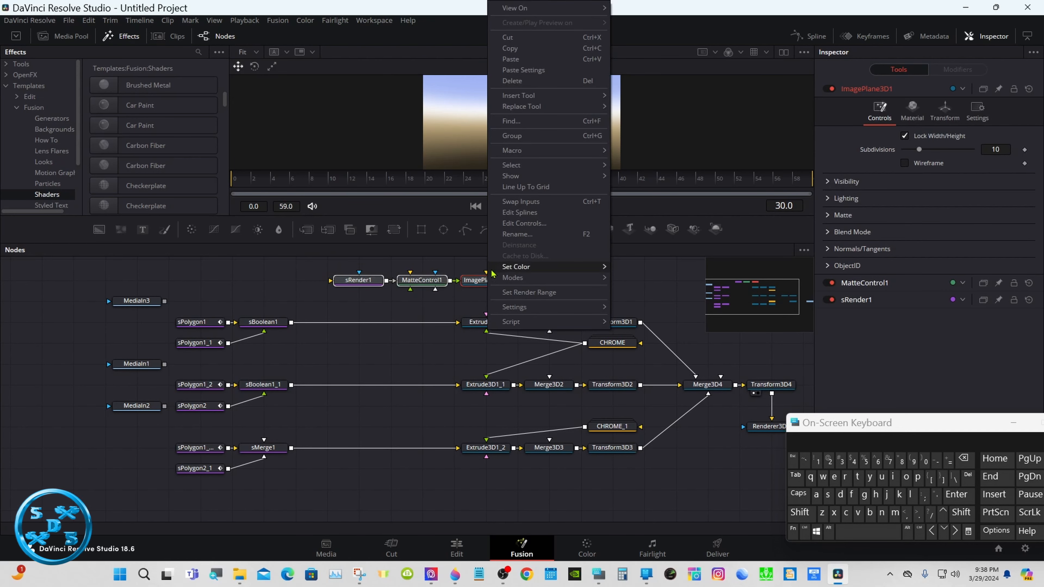
pyautogui.click(511, 48)
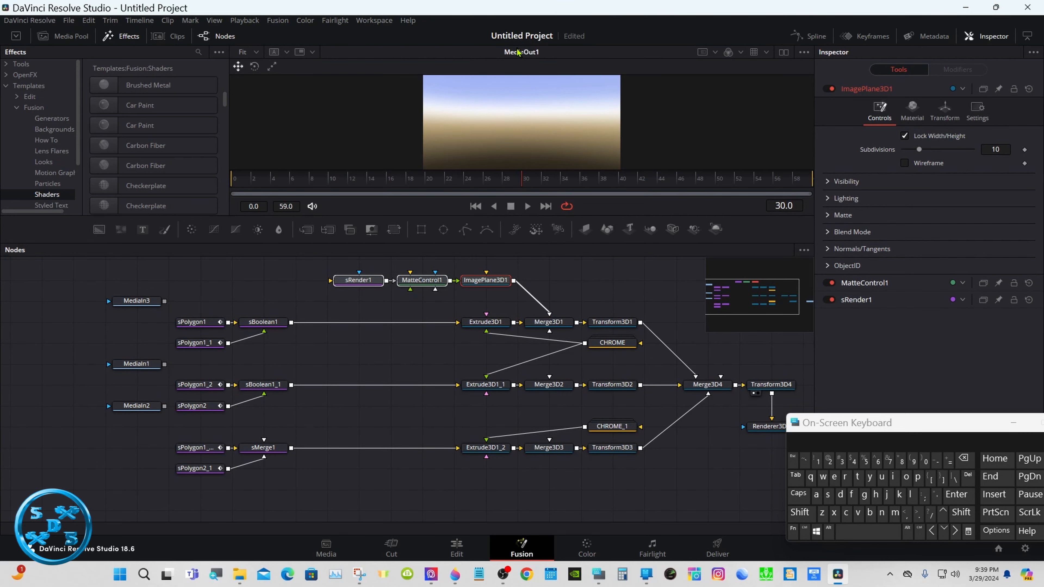
pyautogui.click(489, 358)
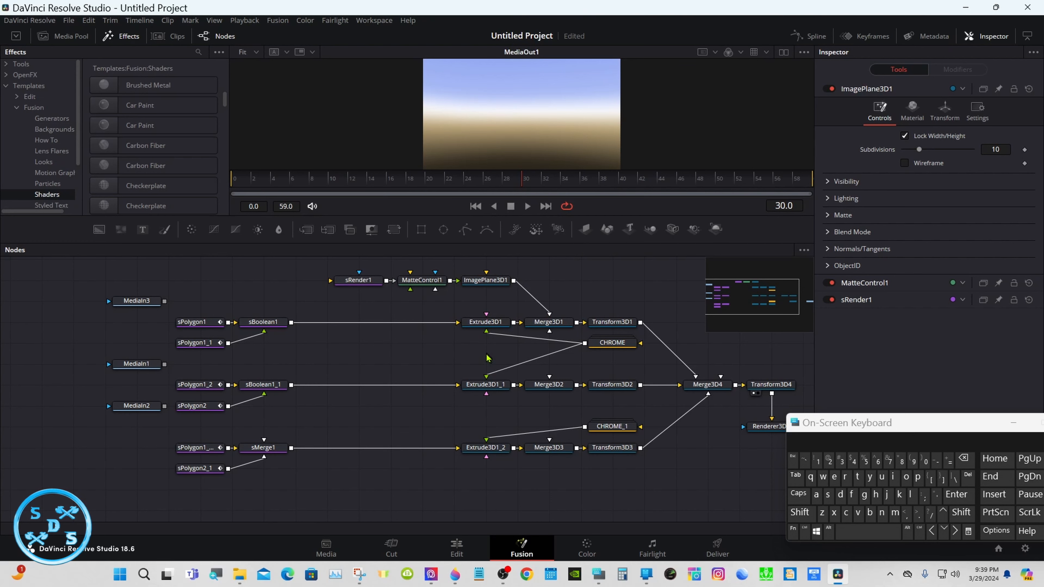
pyautogui.rightClick(489, 359)
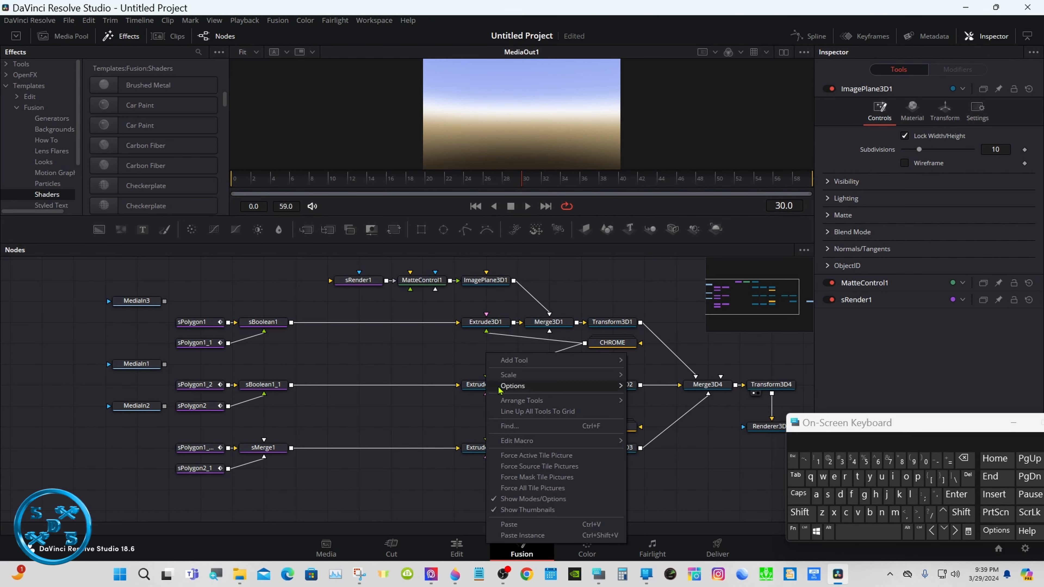
pyautogui.click(509, 525)
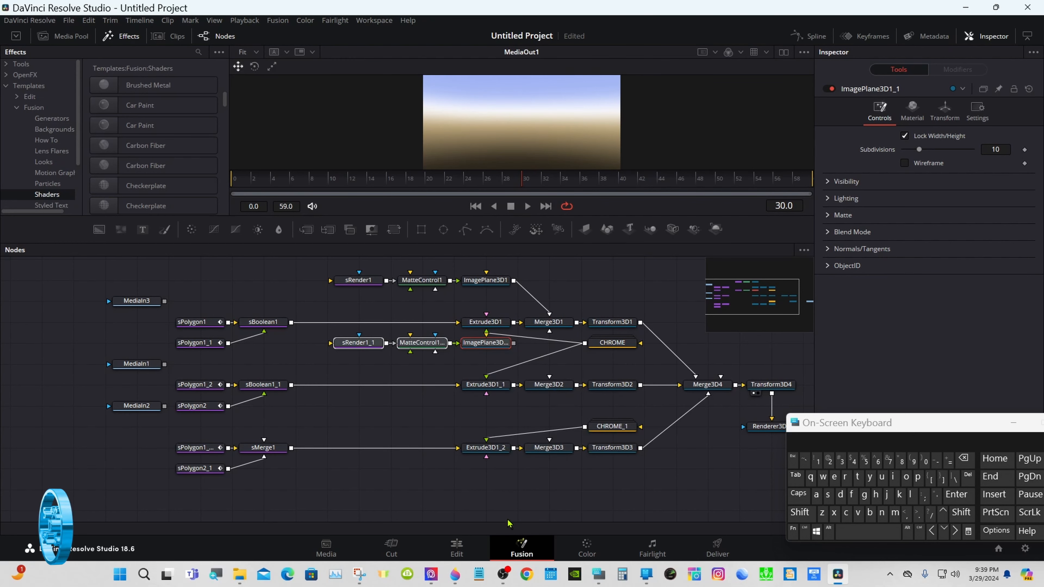
pyautogui.click(485, 493)
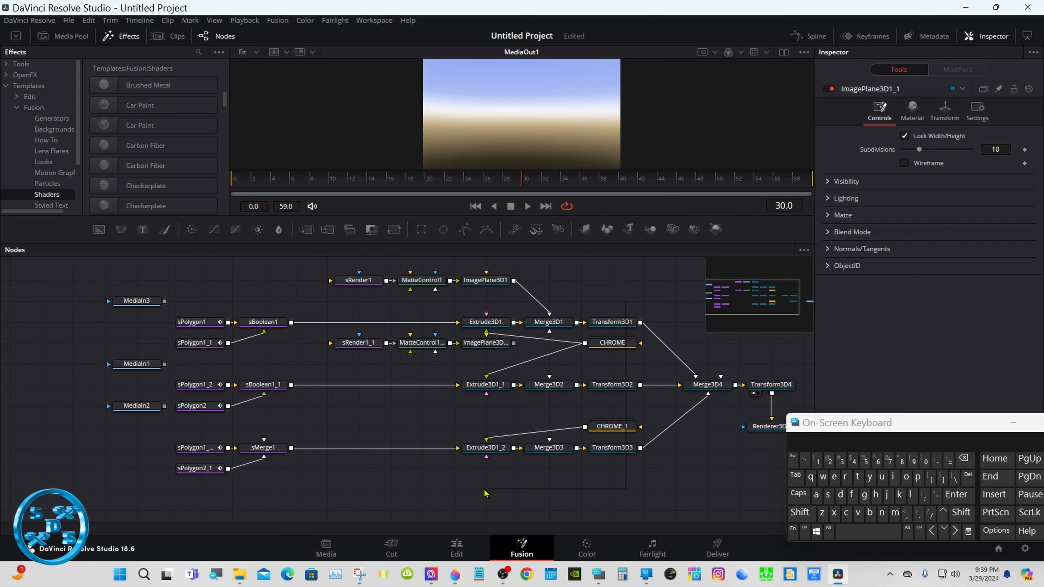
pyautogui.rightClick(486, 493)
pyautogui.click(512, 476)
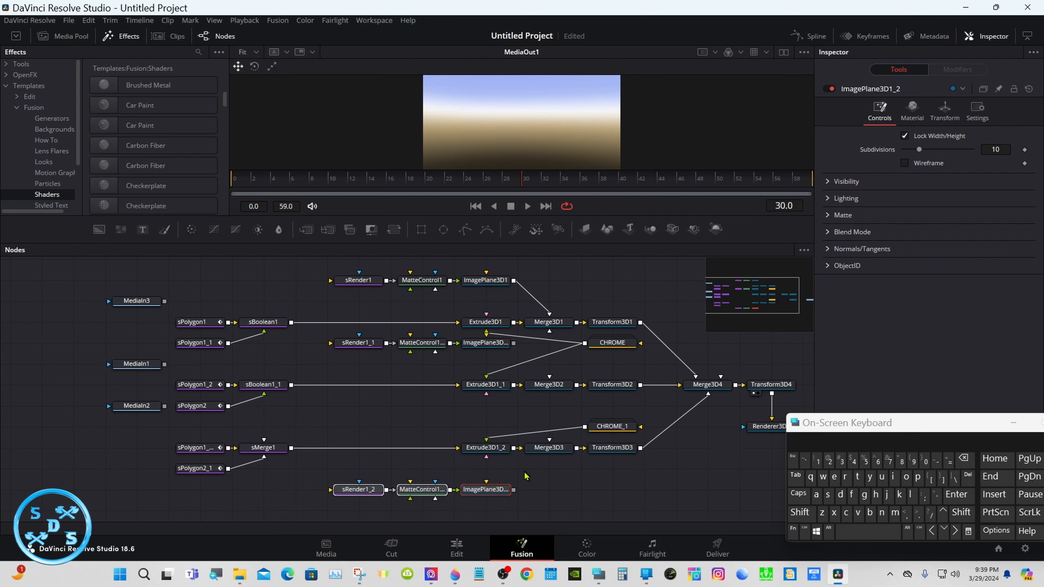
# Connect the lowest copied image plane to Merge3D3 and the middle one to Merge3D2.
pyautogui.click(527, 479)
pyautogui.moveTo(514, 490); pyautogui.dragTo(547, 454)
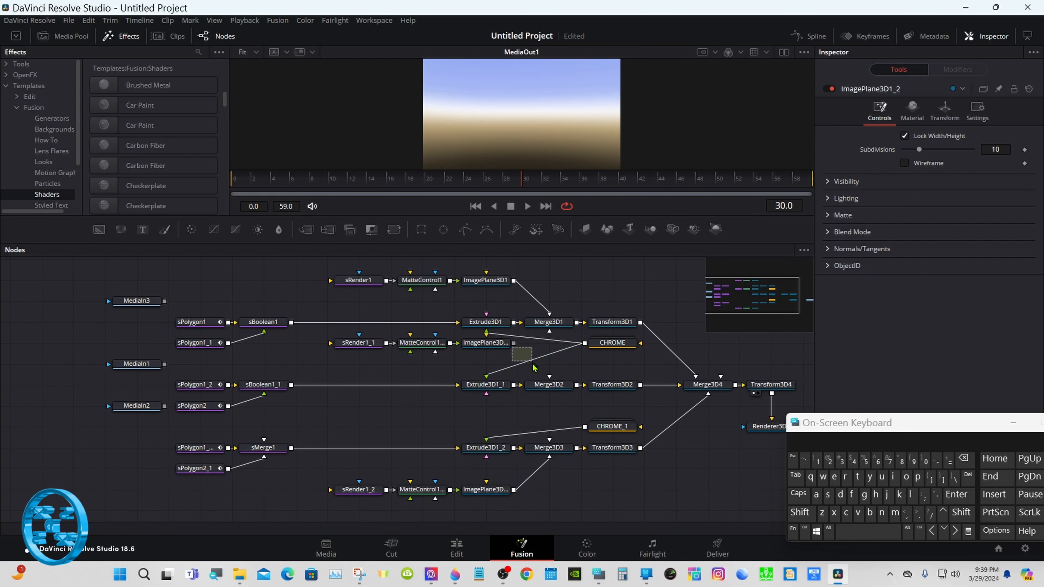
pyautogui.moveTo(513, 343); pyautogui.dragTo(549, 376)
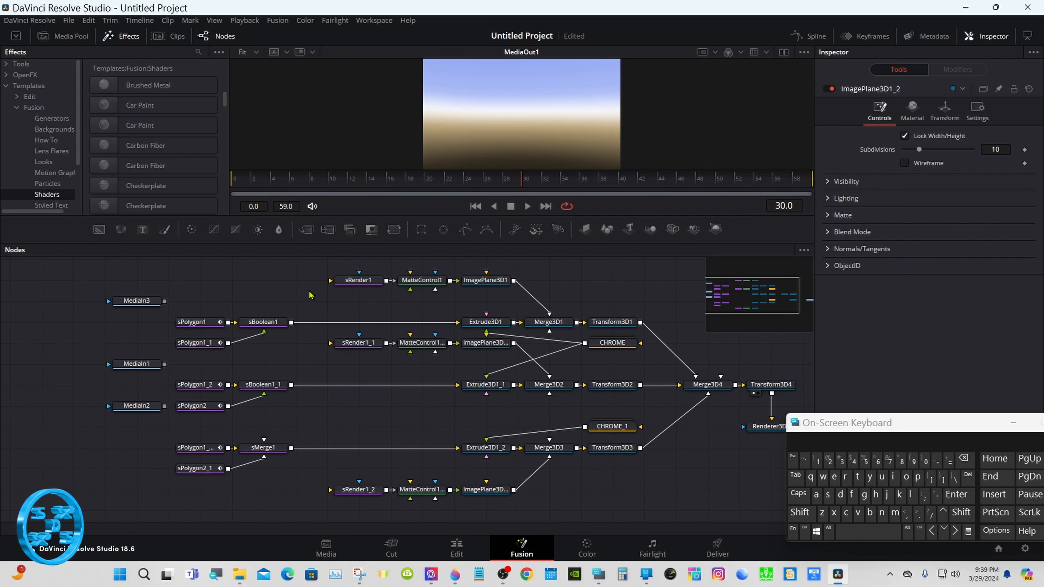
# Connect sBoolean1 to sRender1, sBoolean1_1 to sRender1_1, and sMerge1 to sRender1_2.
pyautogui.moveTo(291, 323); pyautogui.dragTo(331, 282)
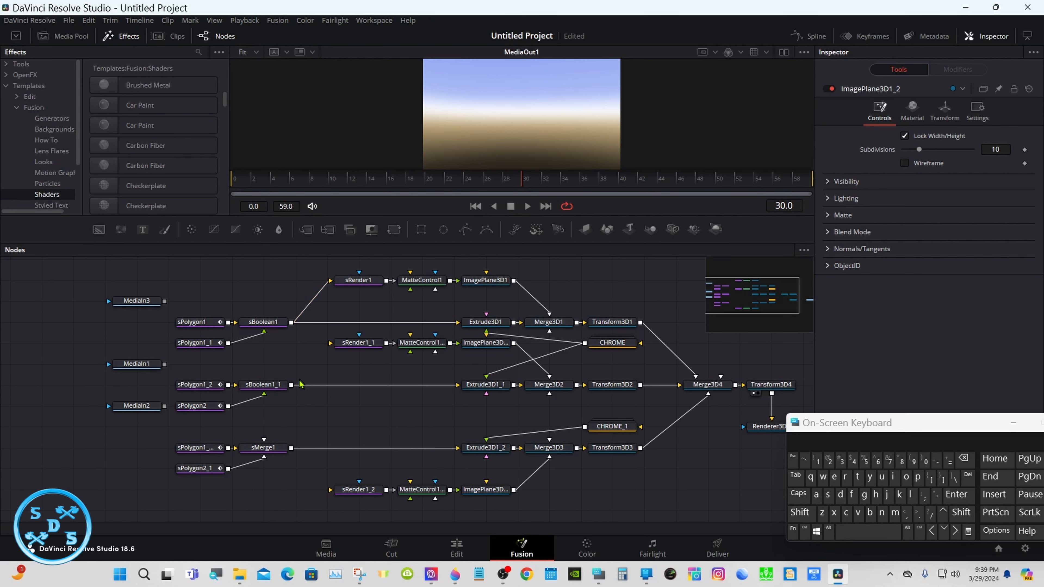
pyautogui.moveTo(291, 388); pyautogui.dragTo(334, 347)
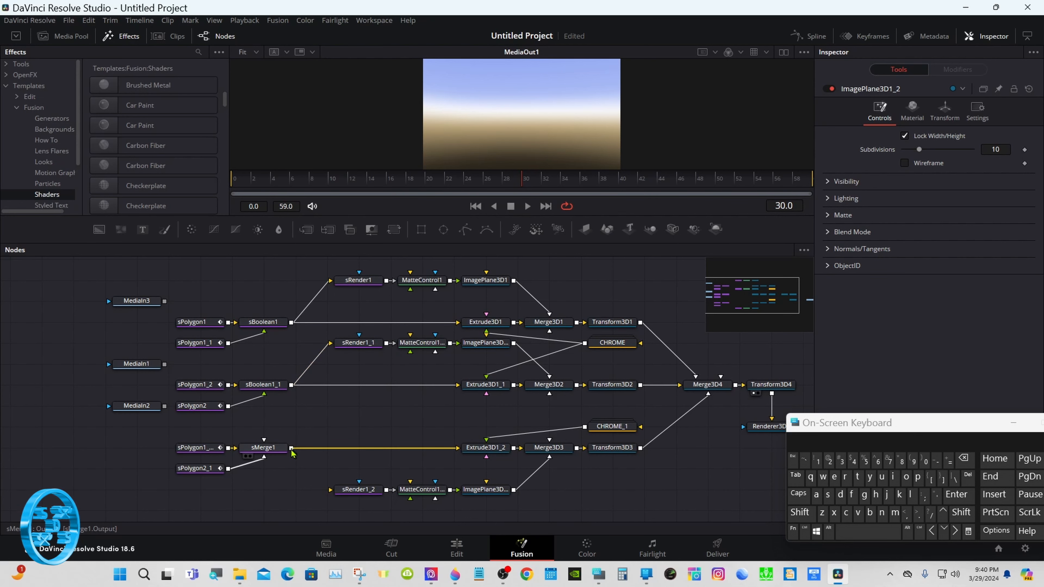
pyautogui.moveTo(292, 452); pyautogui.dragTo(332, 491)
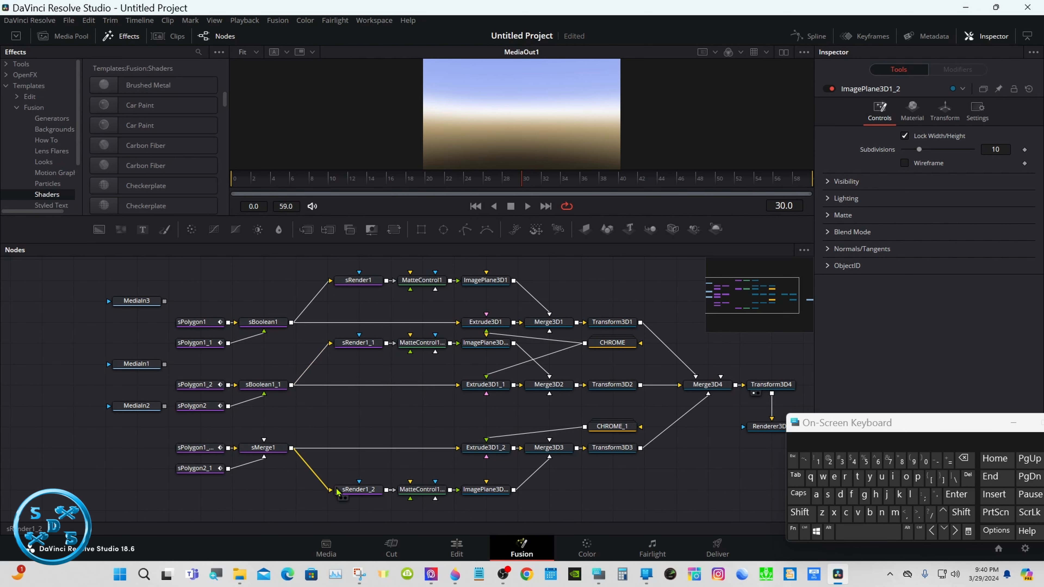
# Modify the X rotation of Transform3D1 with Anim Curves.
pyautogui.click(612, 322)
pyautogui.moveTo(878, 423); pyautogui.dragTo(709, 439)
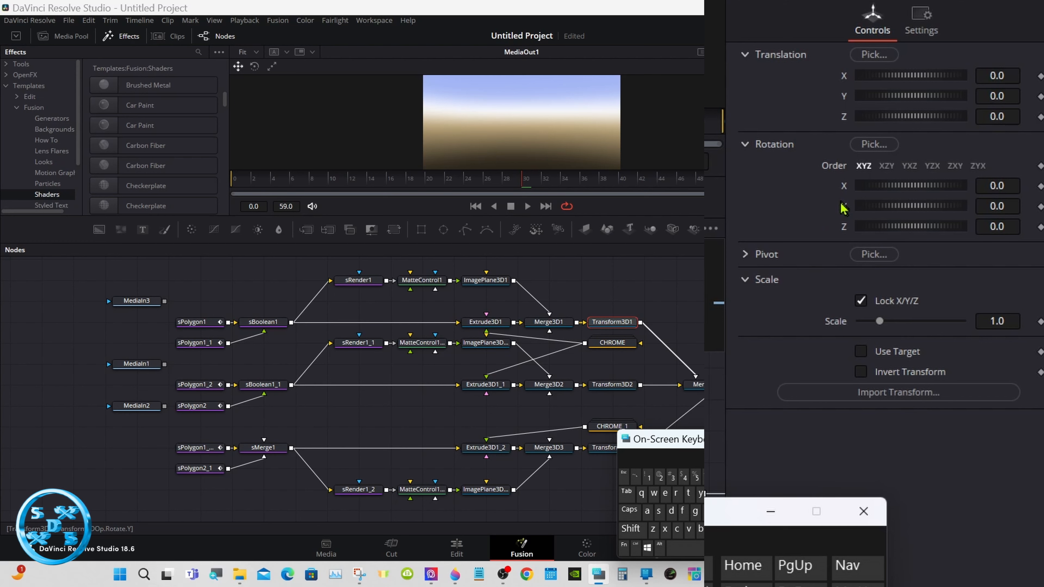
pyautogui.rightClick(844, 192)
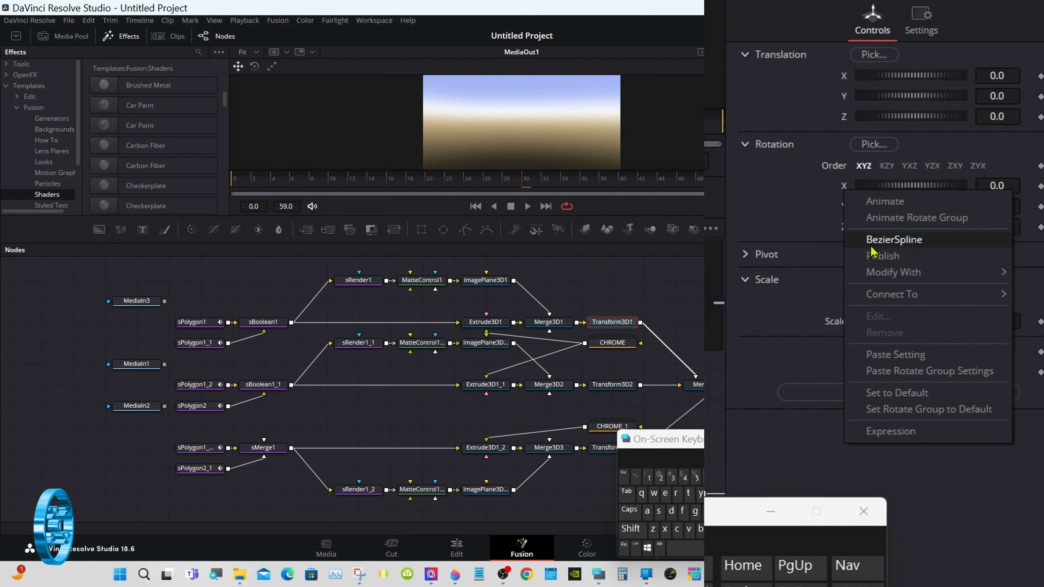
pyautogui.moveTo(889, 276)
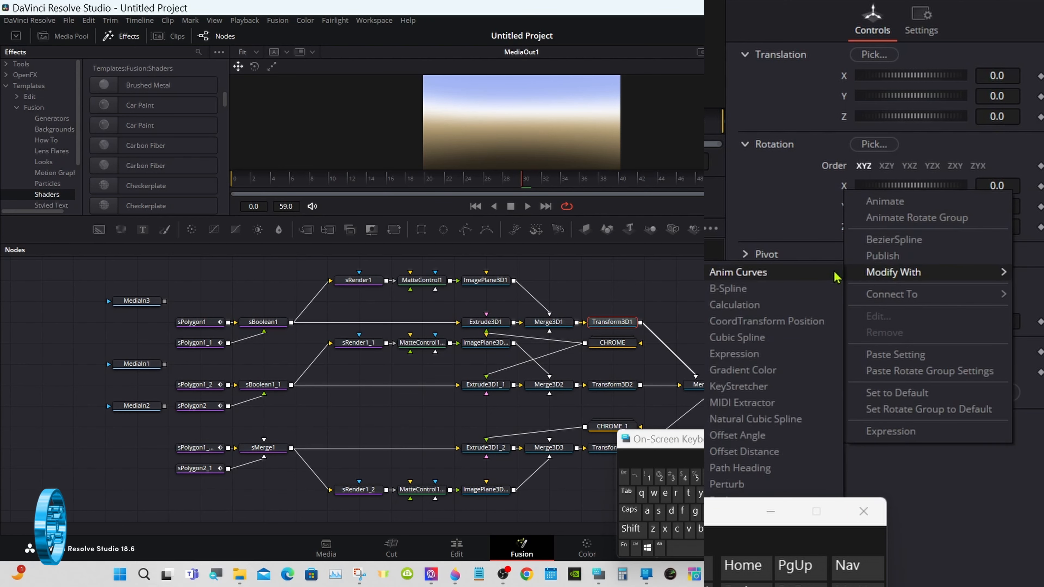
# Apply the Anim Curves modifier to the X rotation of Transform3D1 and Transform3D2.
pyautogui.click(776, 273)
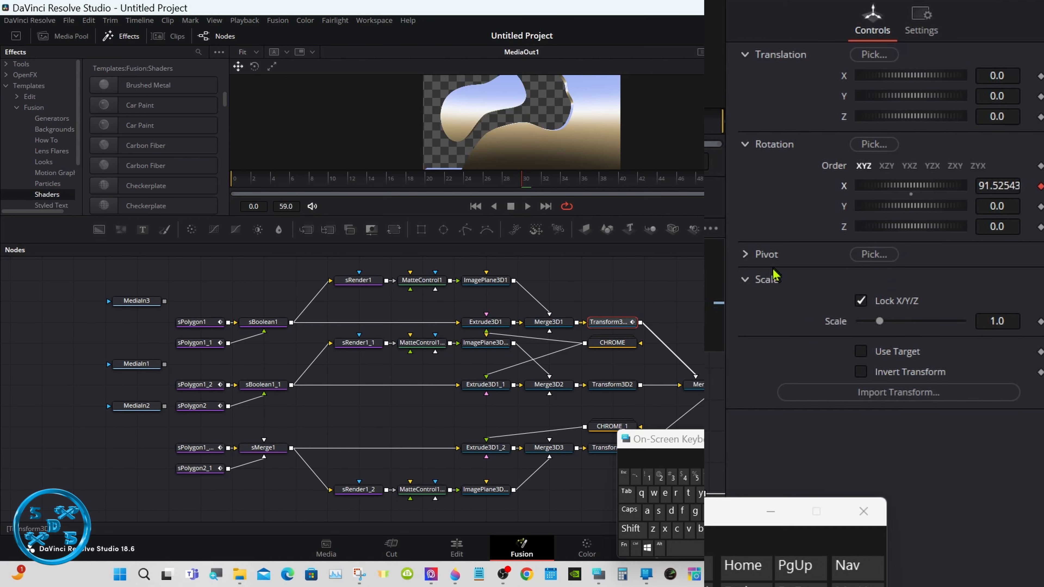
pyautogui.click(633, 385)
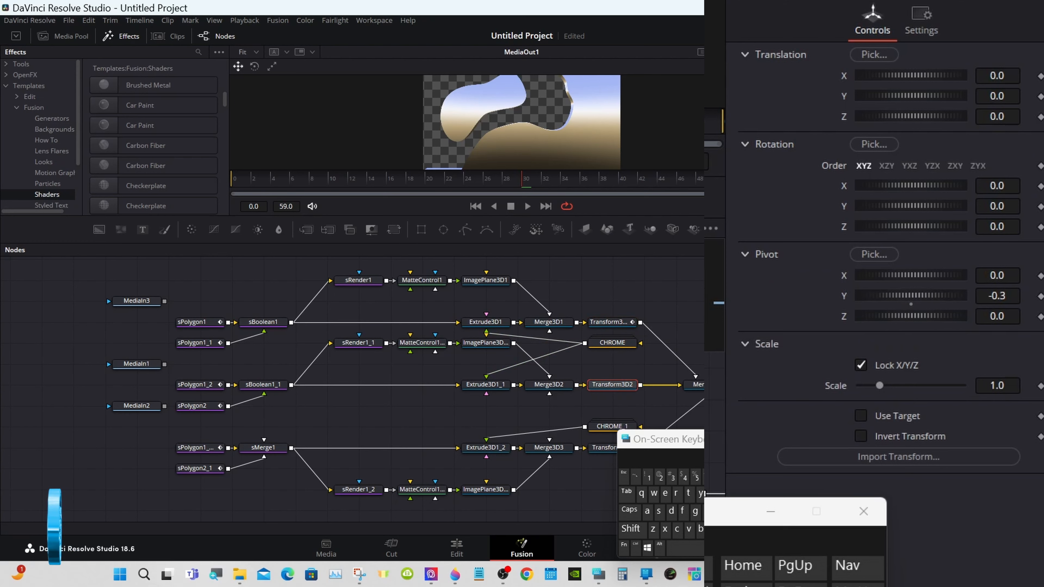
pyautogui.rightClick(846, 191)
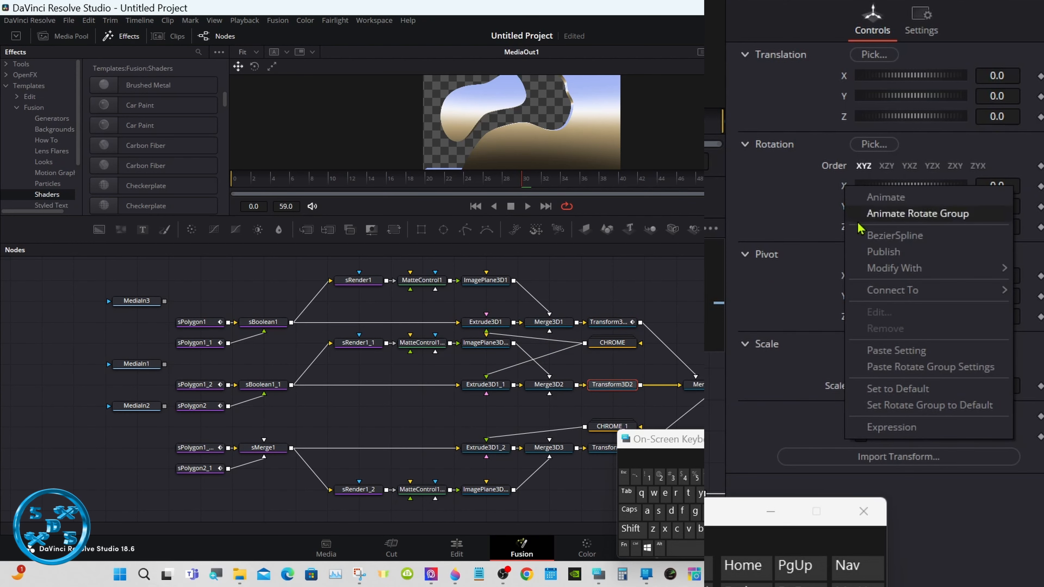
pyautogui.moveTo(884, 273)
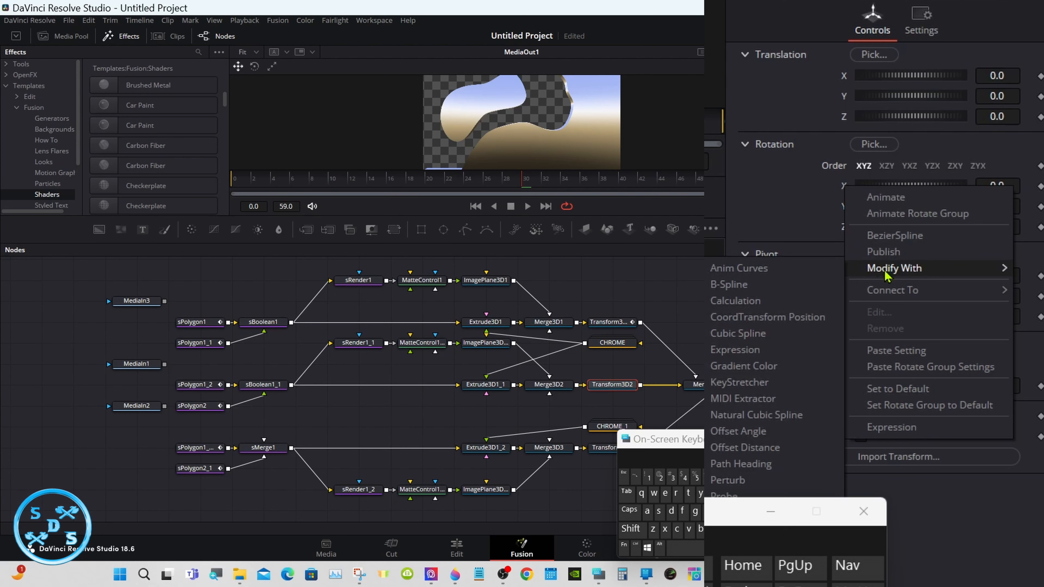
pyautogui.click(763, 269)
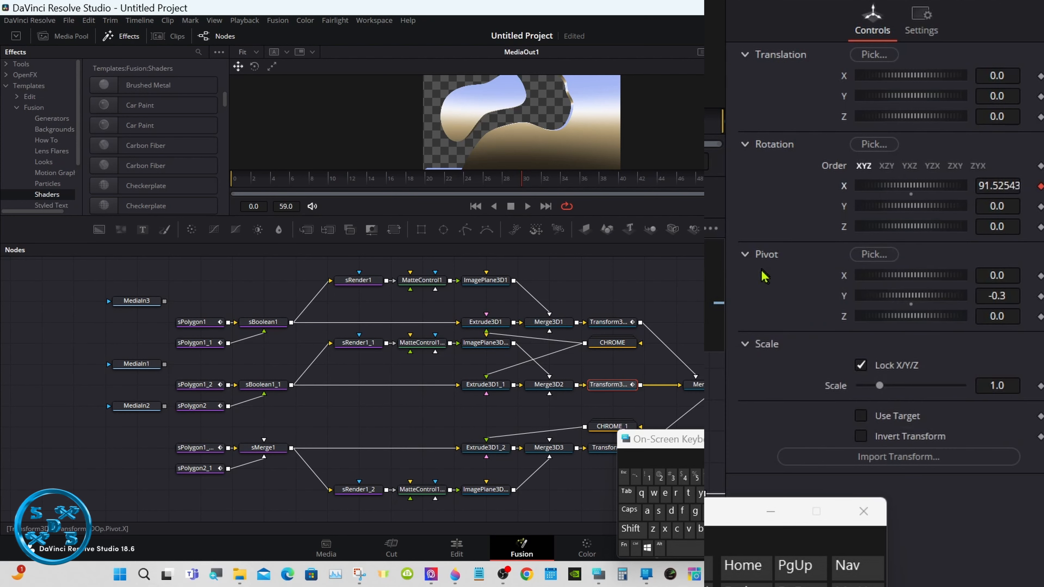
# Apply the Anim Curves modifier to the X rotation of Transform3D3, moving the on-screen keyboard clear of the node.
pyautogui.moveTo(691, 438); pyautogui.dragTo(711, 446)
pyautogui.click(616, 452)
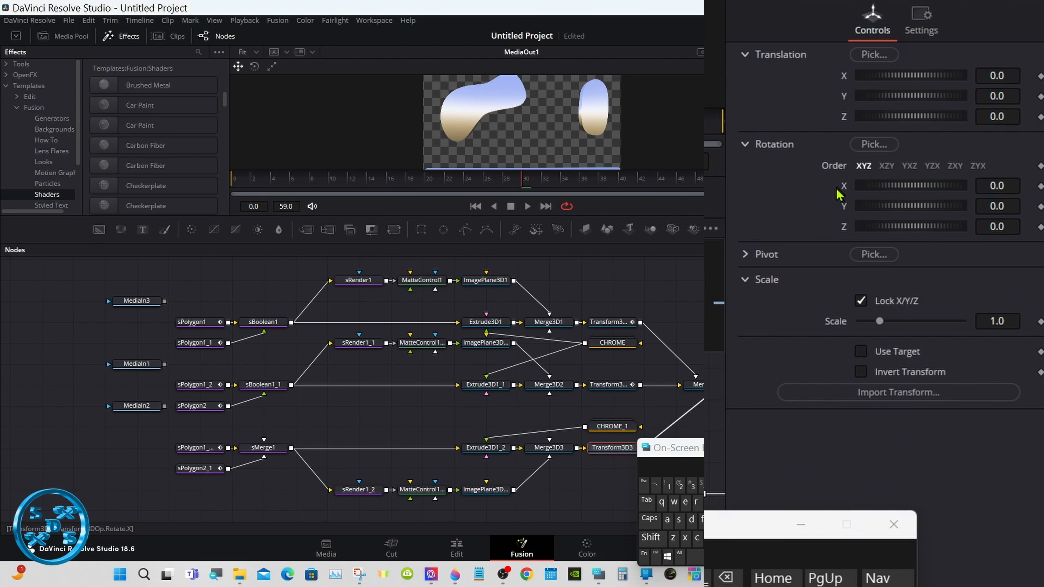
pyautogui.rightClick(845, 188)
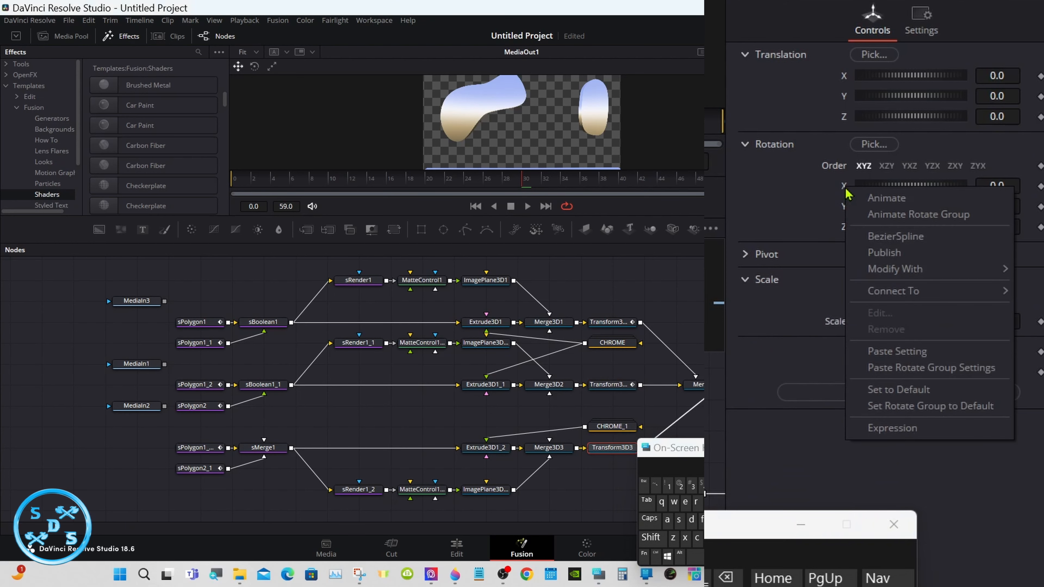
pyautogui.moveTo(888, 270)
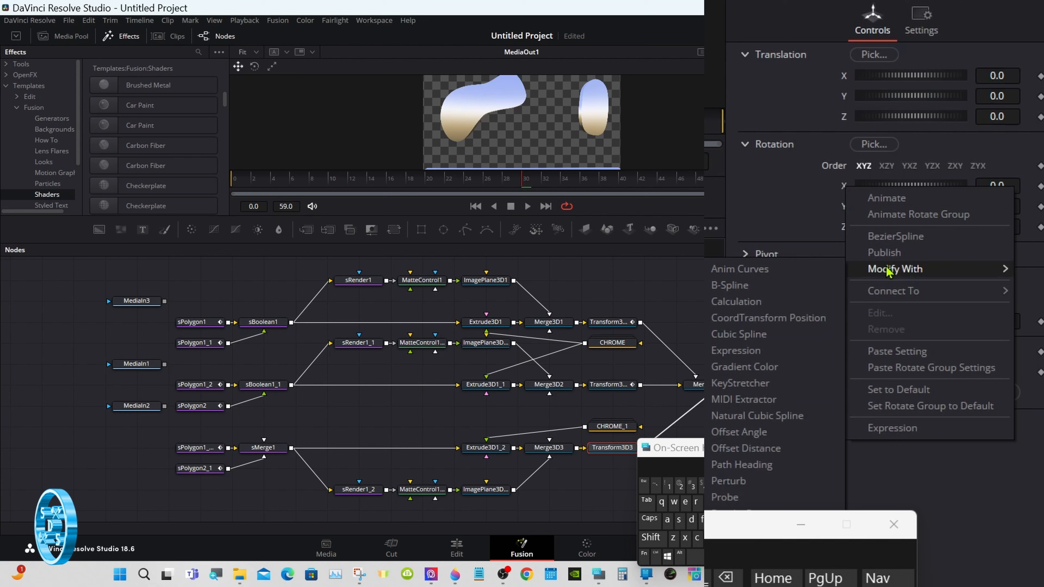
pyautogui.click(781, 273)
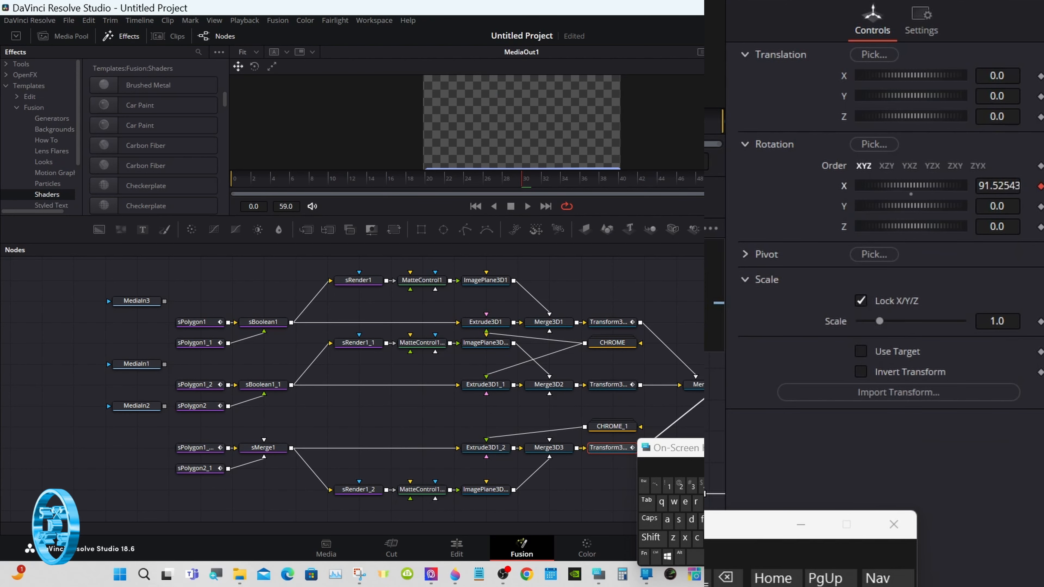
# Scrub the playhead back to frame 1 and show the Anim Curves modifier settings of Transform3D1.
pyautogui.moveTo(499, 181); pyautogui.dragTo(243, 176)
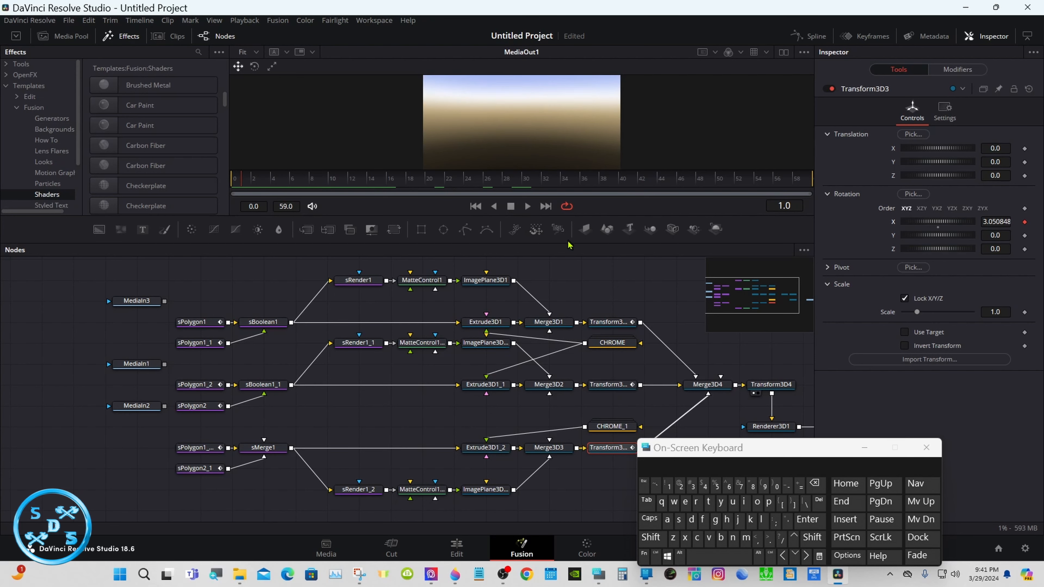
pyautogui.click(599, 325)
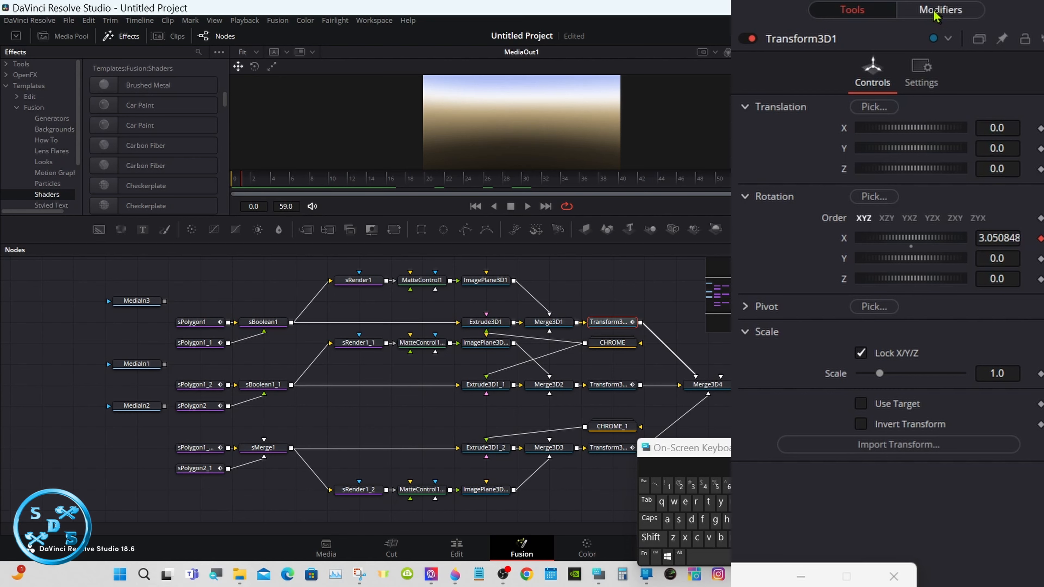
pyautogui.click(935, 13)
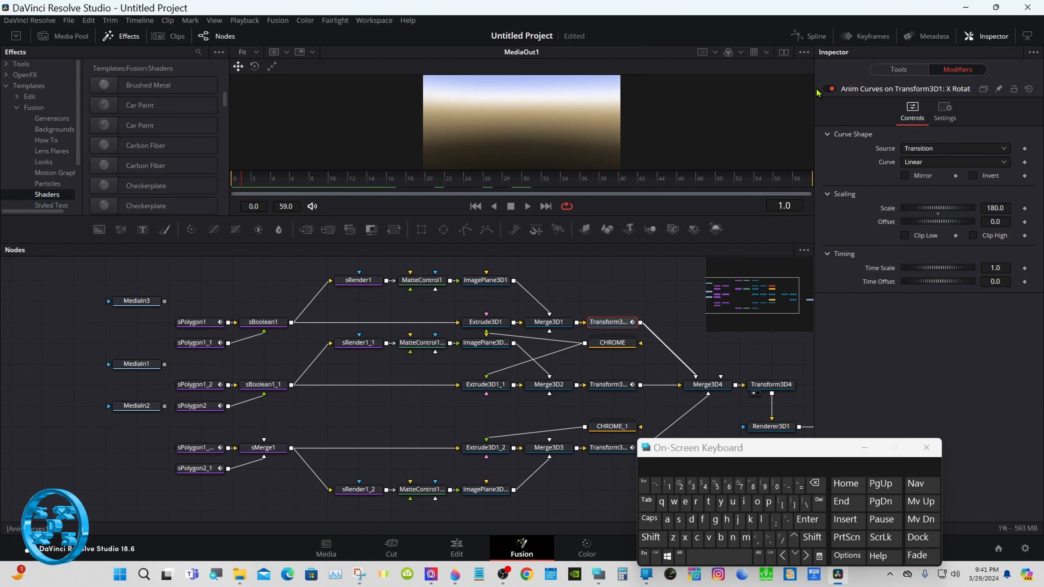
# Show two viewers side by side, enlarge them and scale the Transform3D4 view to fit.
pyautogui.click(784, 53)
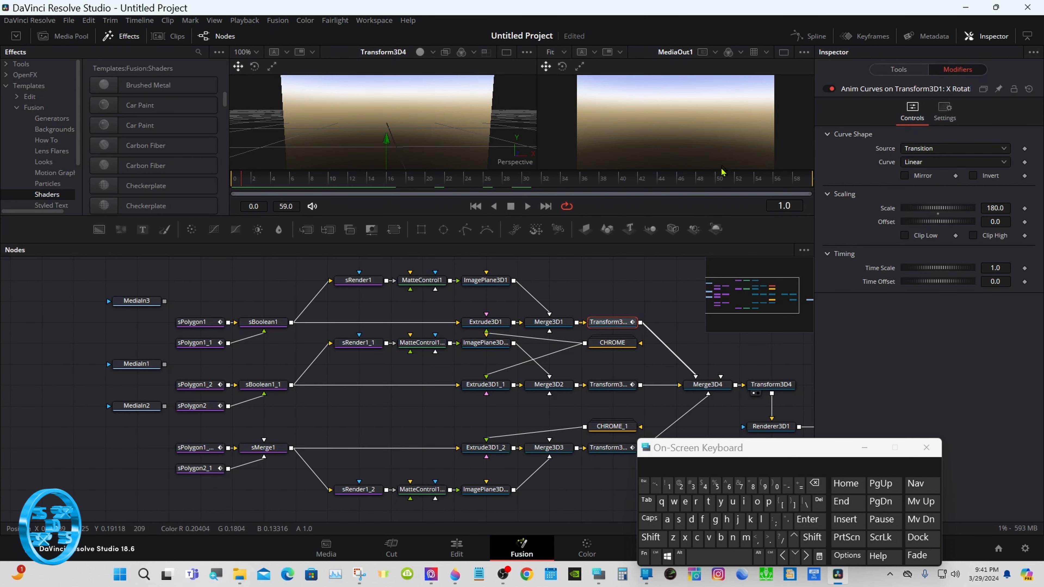
pyautogui.moveTo(631, 244); pyautogui.dragTo(630, 277)
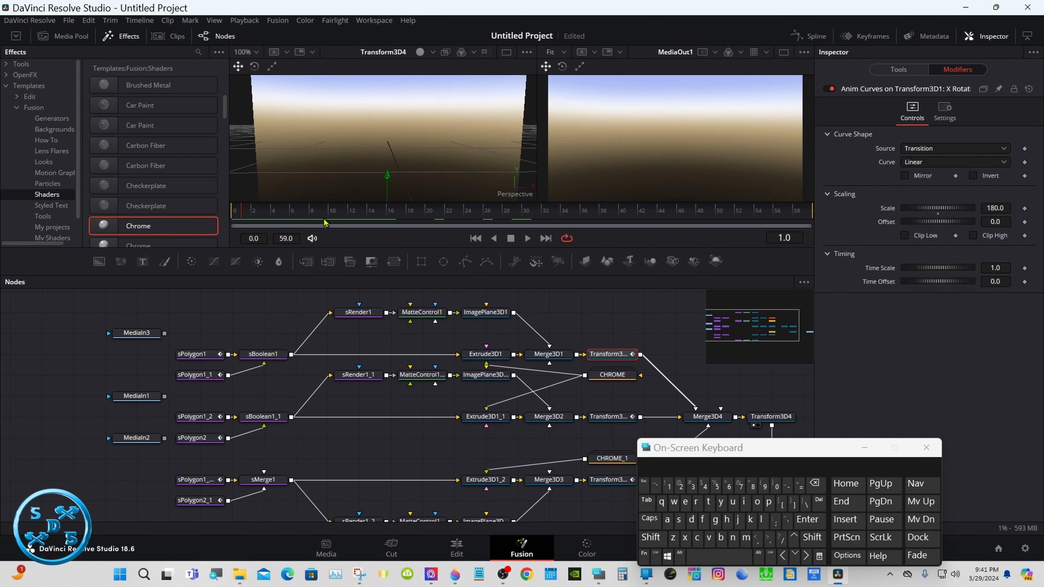
pyautogui.rightClick(441, 156)
pyautogui.moveTo(469, 158)
pyautogui.click(563, 160)
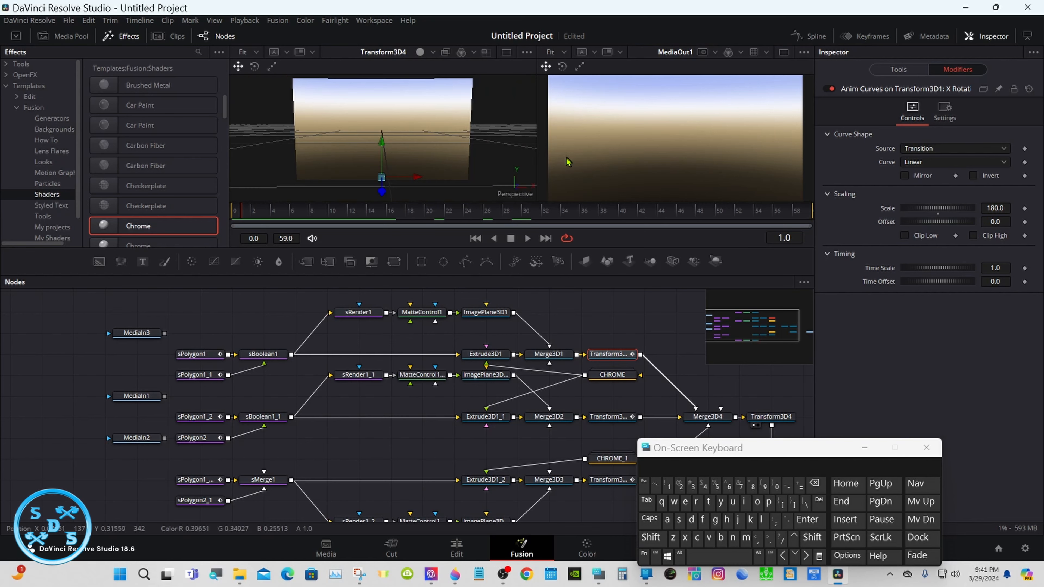
# Return the playhead to frame 0 and inspect the pivot values of Transform3D1.
pyautogui.moveTo(392, 201); pyautogui.dragTo(236, 216)
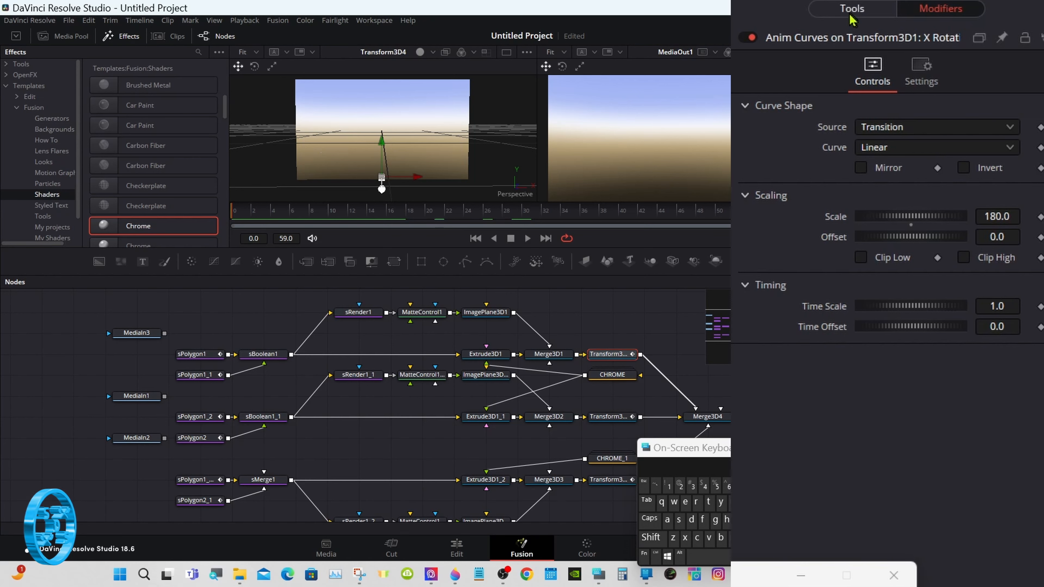
pyautogui.click(898, 69)
pyautogui.click(745, 306)
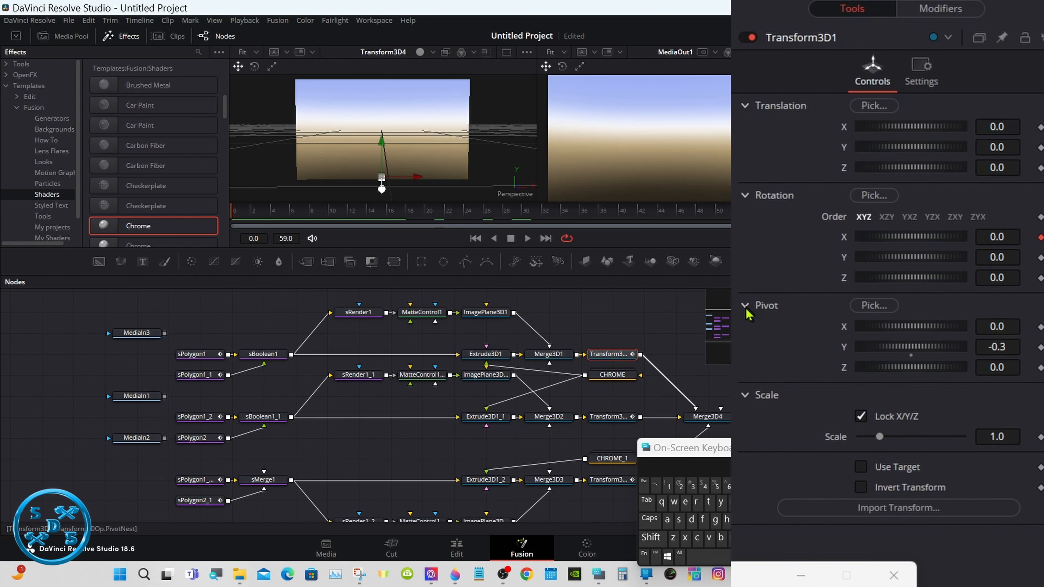
pyautogui.click(746, 307)
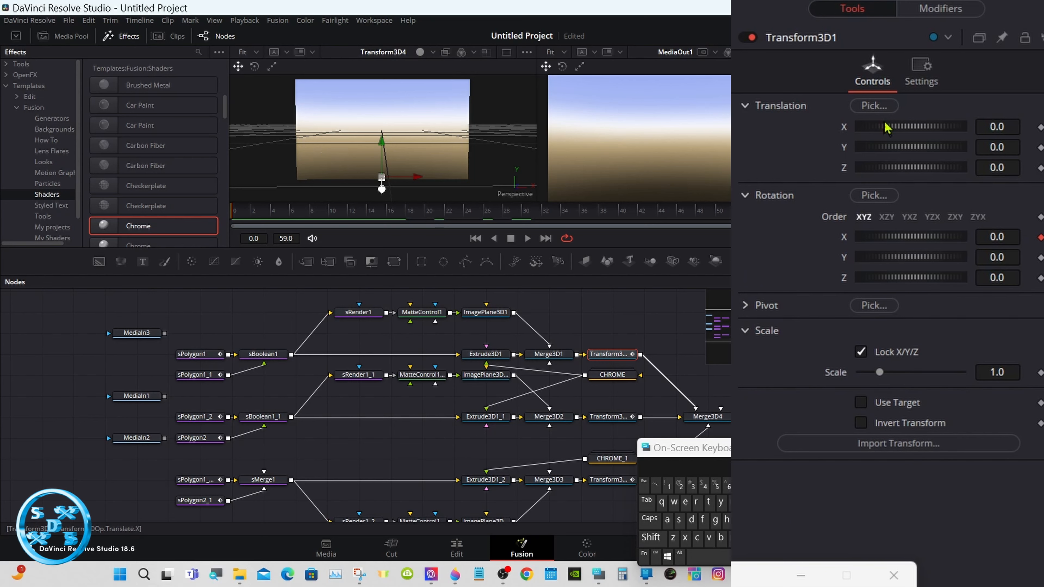
# Set the scale of the Anim Curves modifier on Transform3D1's X rotation to 90.
pyautogui.click(931, 10)
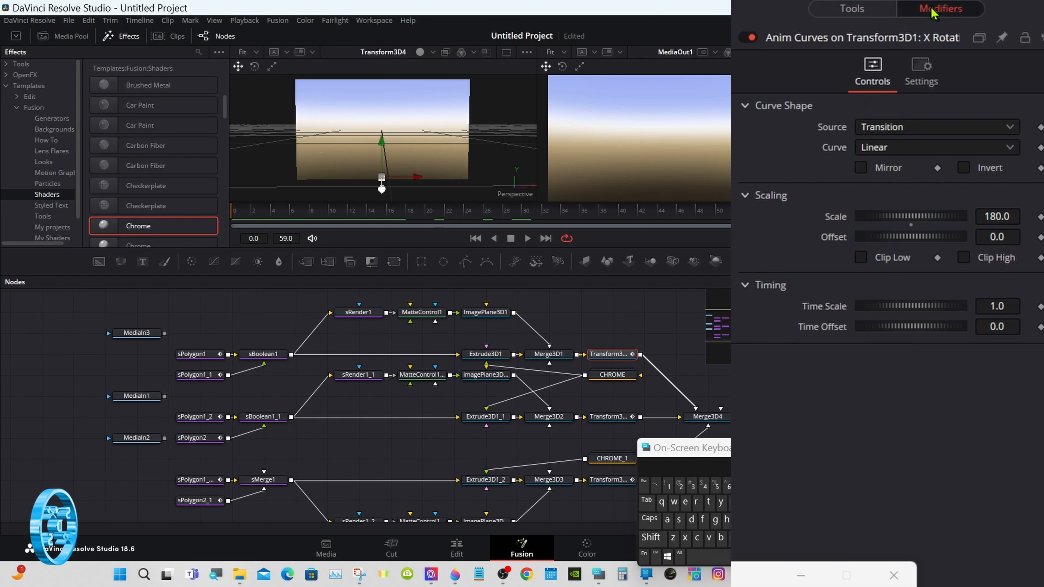
pyautogui.click(1015, 215)
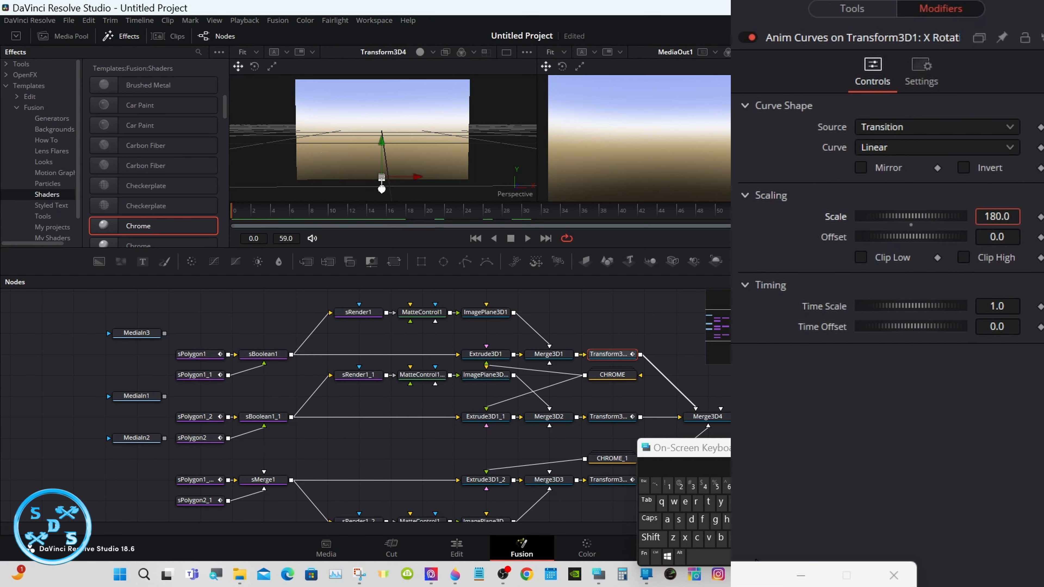
pyautogui.press('BackSpace')
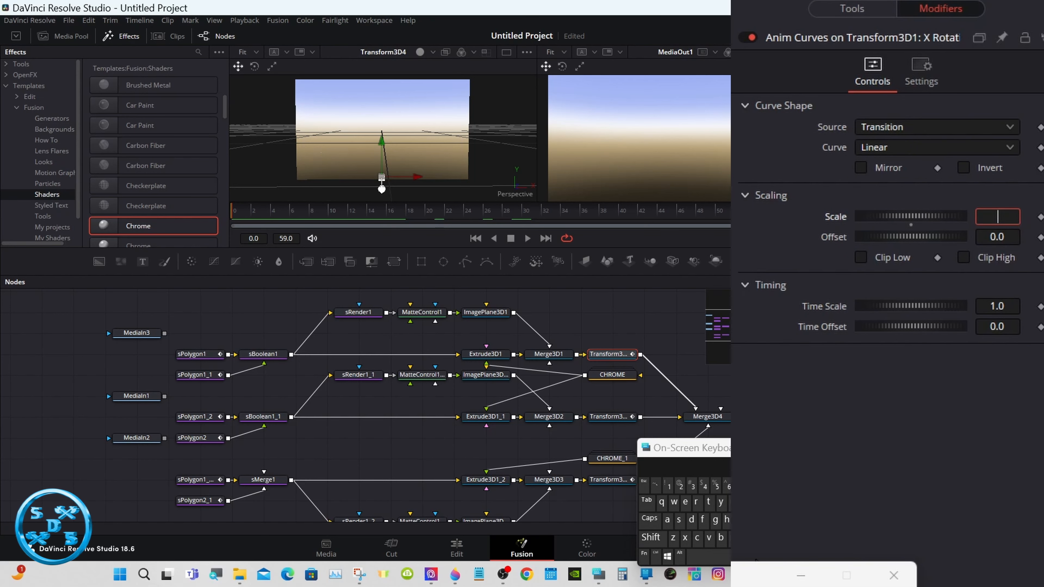
pyautogui.press('Tab')
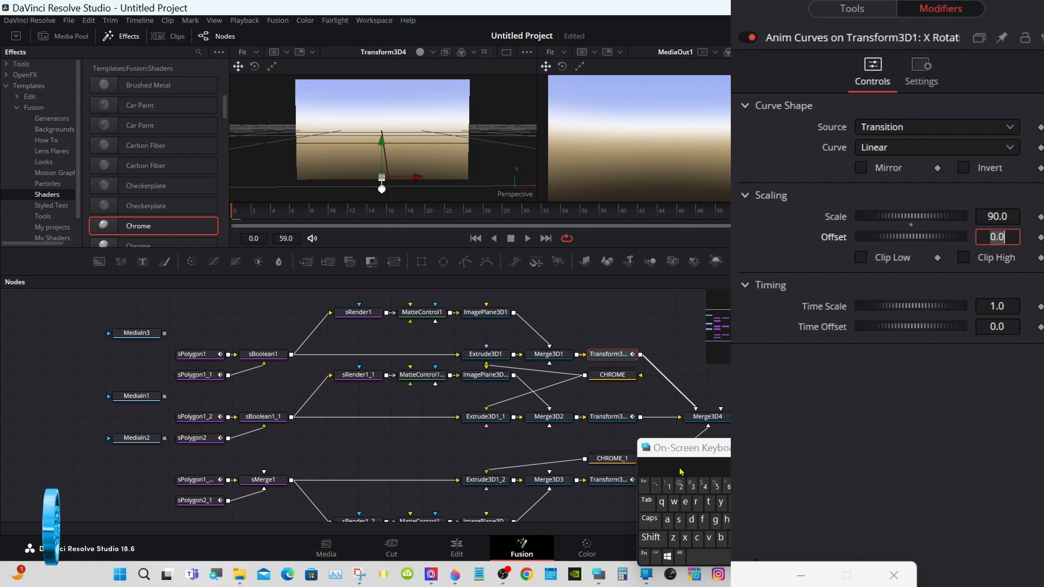
# Set the scale of the Anim Curves modifier on Transform3D2's X rotation to 90.
pyautogui.click(619, 416)
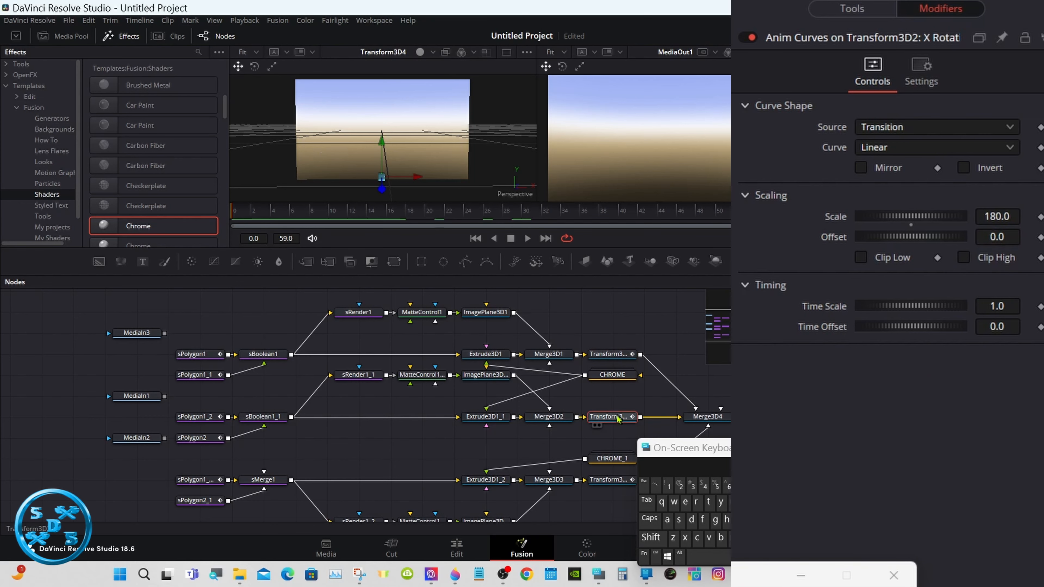
pyautogui.click(1015, 214)
pyautogui.press('BackSpace')
pyautogui.press('BackSpace')
pyautogui.press('BackSpace')
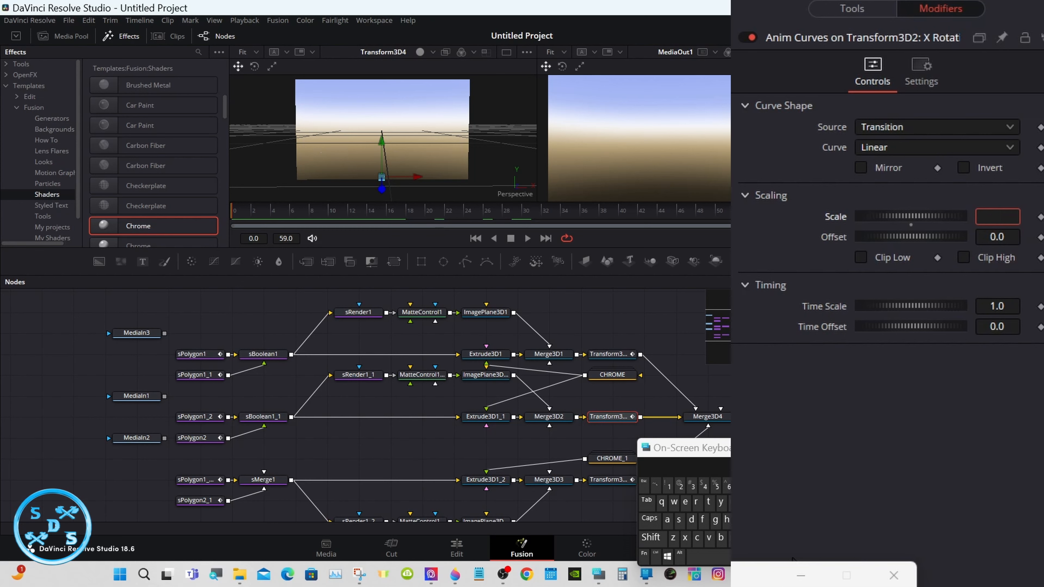
pyautogui.write('90')
pyautogui.press('Tab')
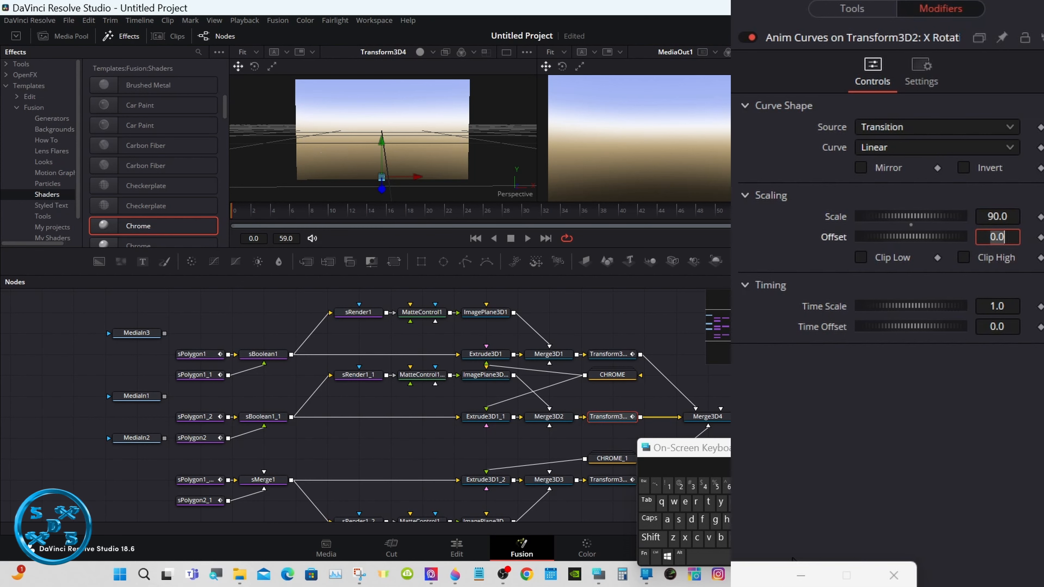
# Set the scale of the Anim Curves modifier on Transform3D3's X rotation to 90.
pyautogui.click(608, 480)
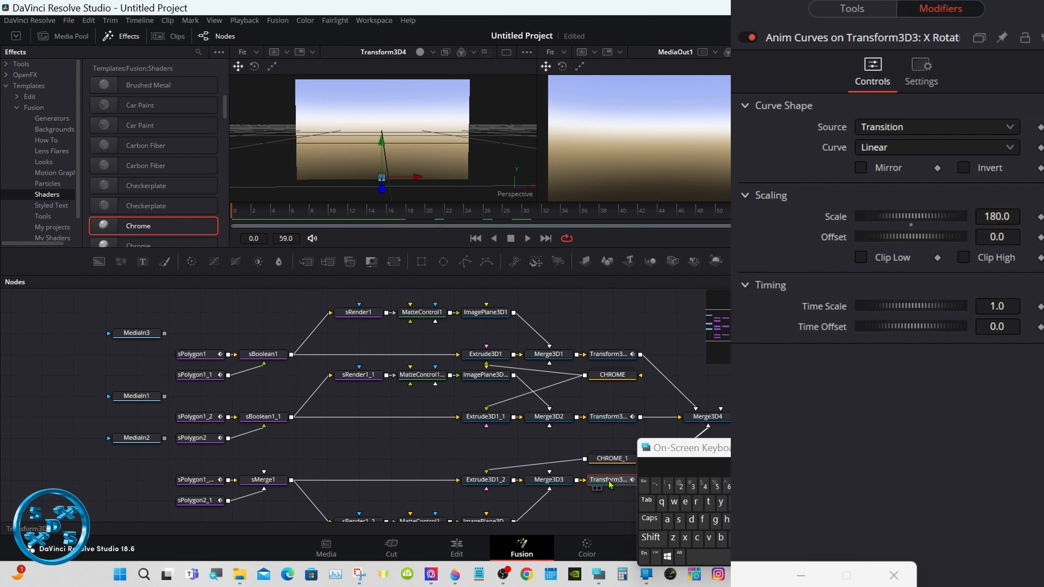
pyautogui.click(1003, 216)
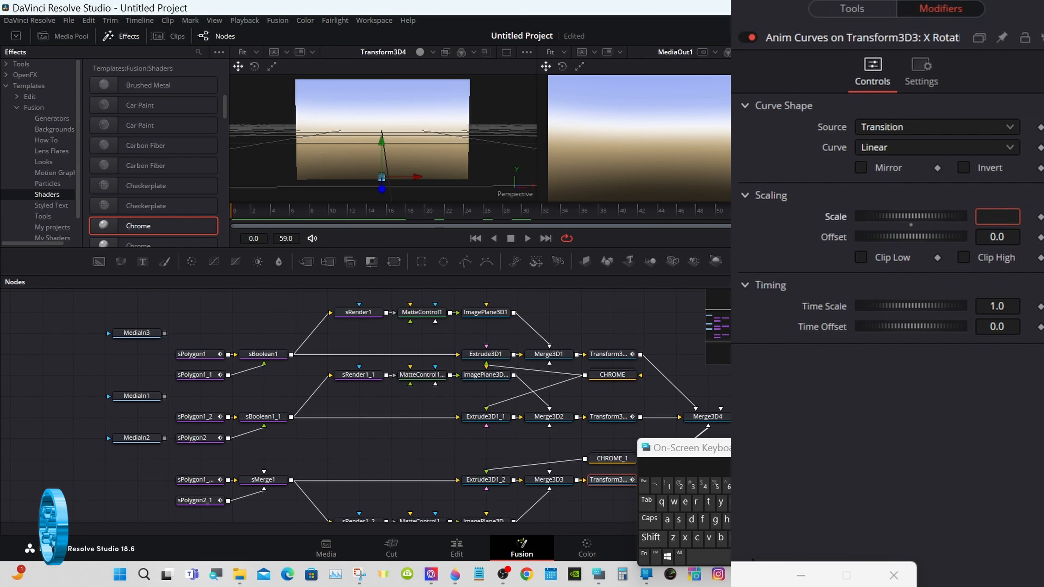
pyautogui.press('Tab')
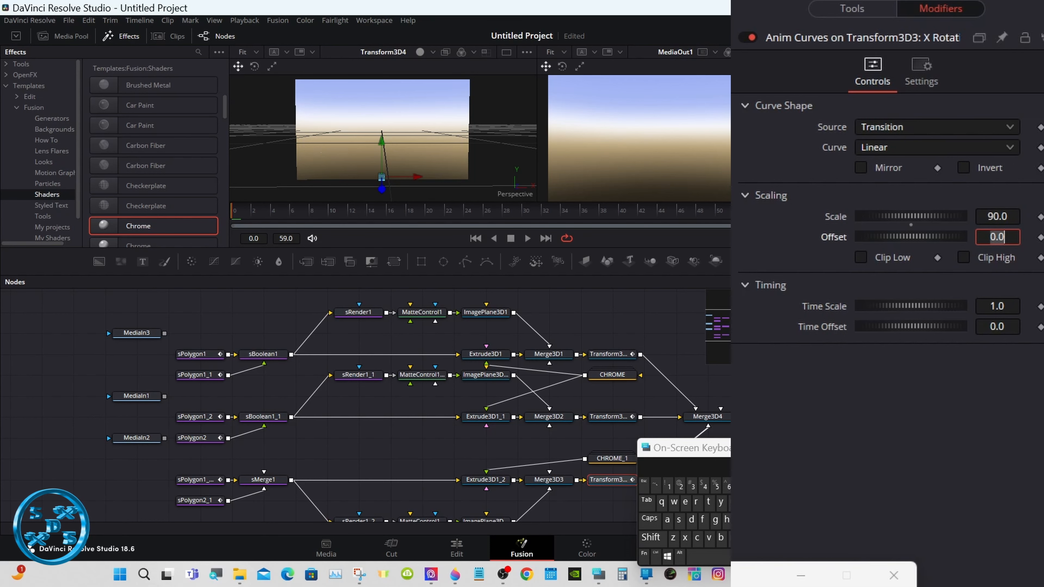
# Scrub the timeline to frame 59 to review the rotation, and give the node graph more room.
pyautogui.moveTo(266, 214); pyautogui.dragTo(724, 218)
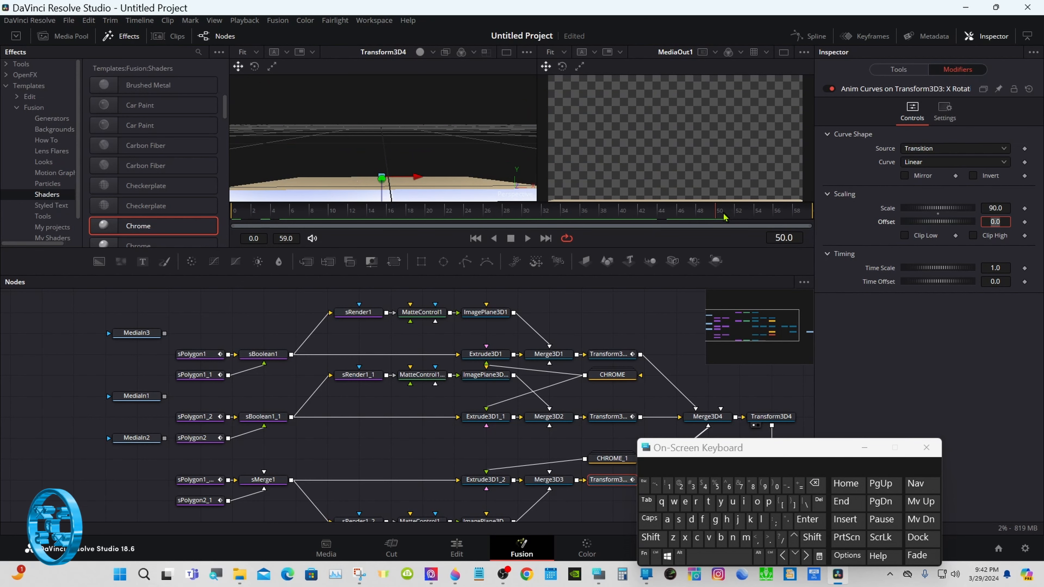
pyautogui.moveTo(758, 217); pyautogui.dragTo(816, 218)
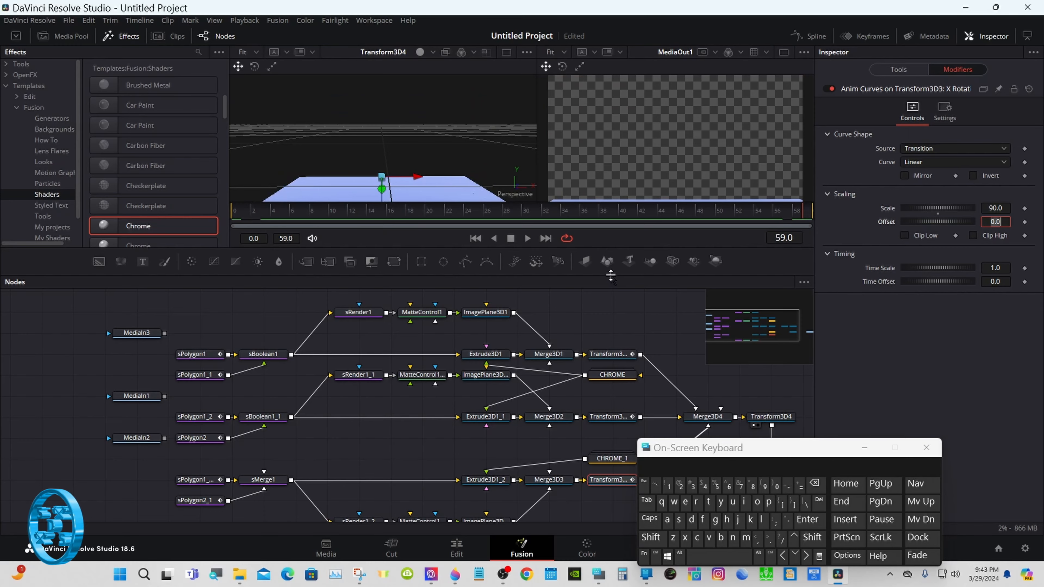
pyautogui.moveTo(612, 276); pyautogui.dragTo(611, 240)
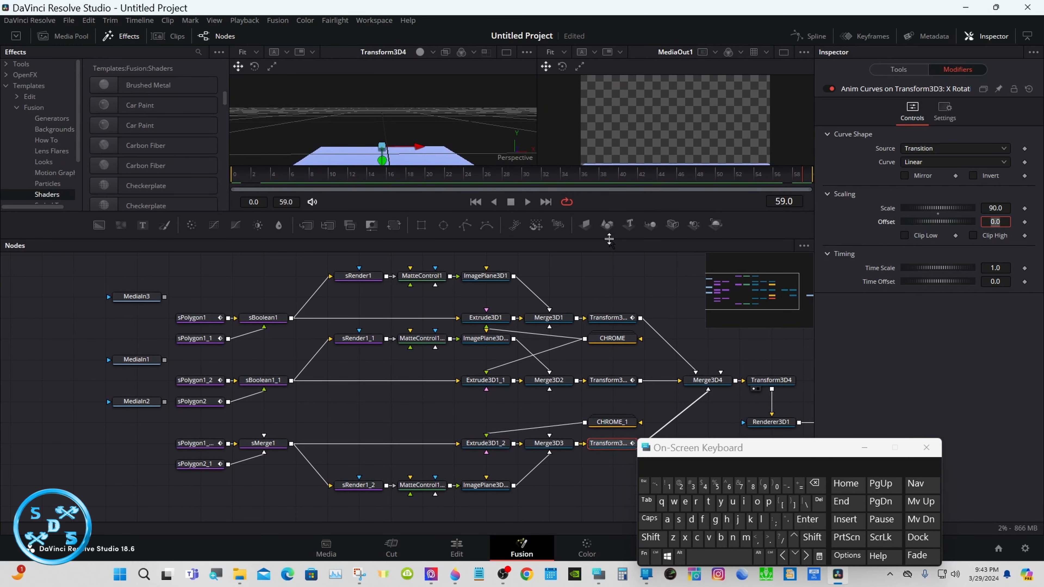
# Show the pivot values in Transform3D1's transform controls, moving the on-screen keyboard off the node graph.
pyautogui.click(611, 320)
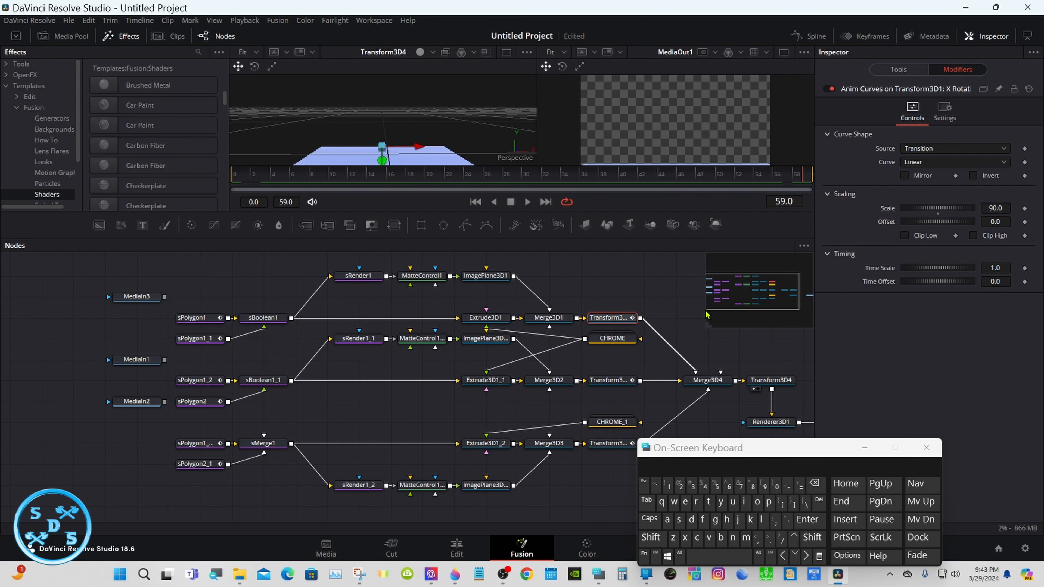
pyautogui.moveTo(759, 445); pyautogui.dragTo(651, 455)
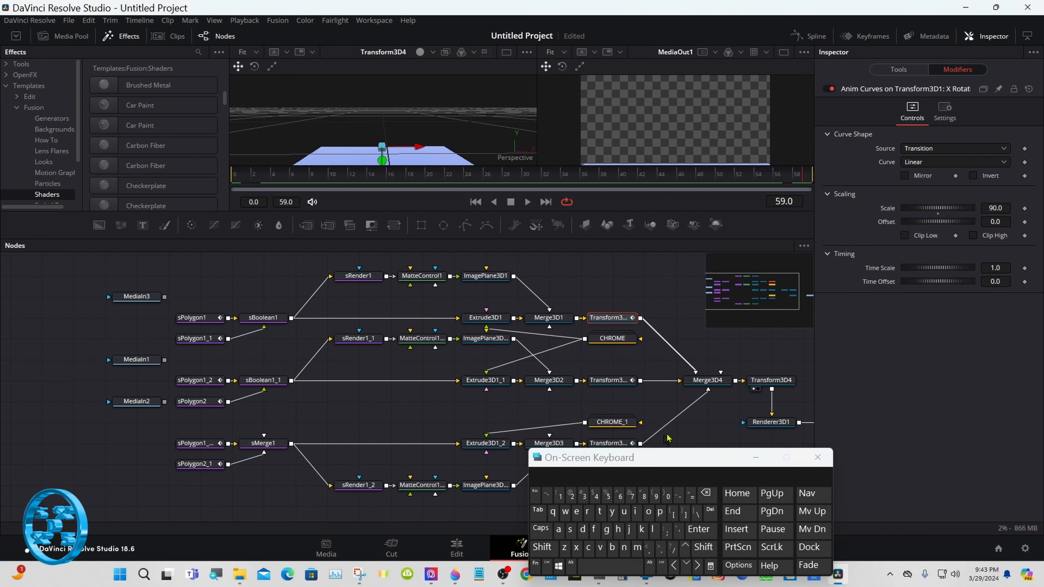
pyautogui.click(854, 3)
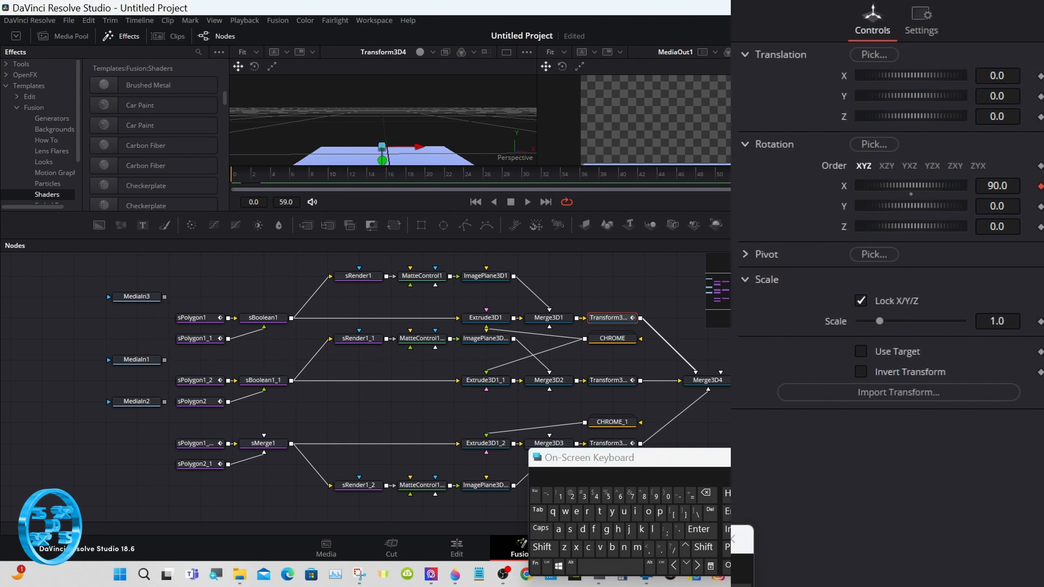
pyautogui.click(756, 256)
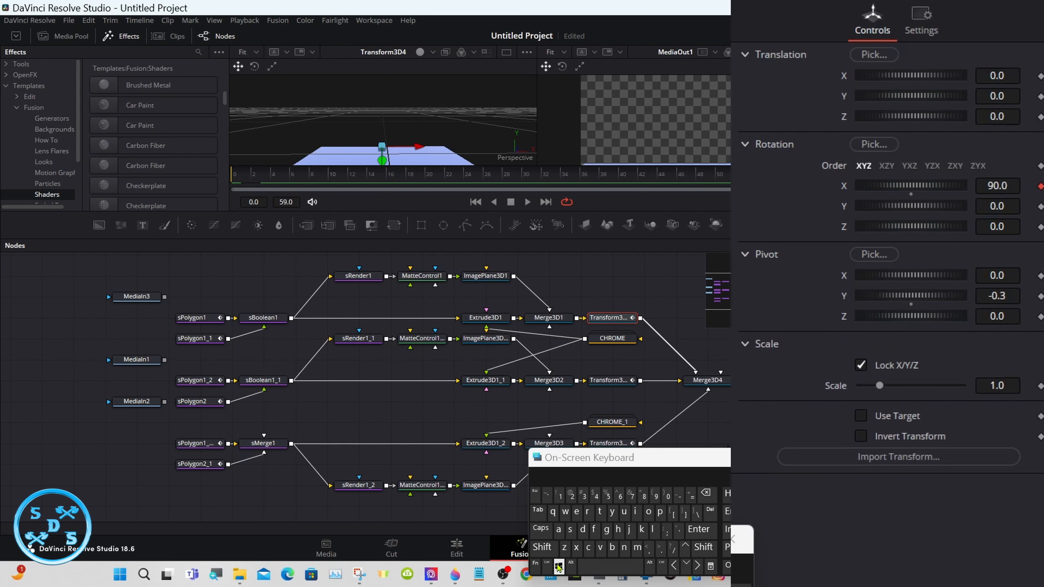
# Set the Y pivot of Transform3D1 to -0.31.
pyautogui.click(547, 566)
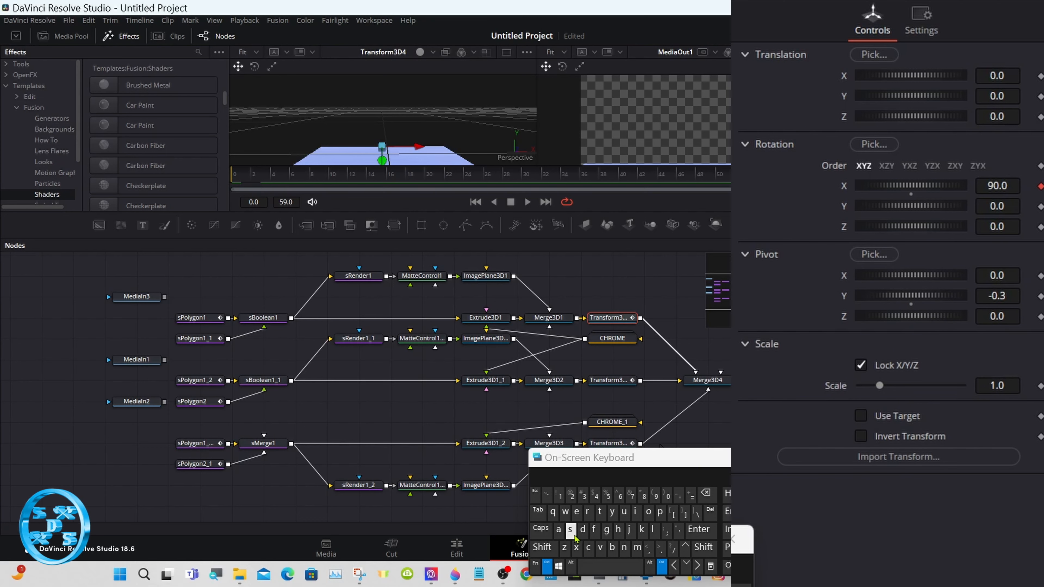
pyautogui.click(547, 566)
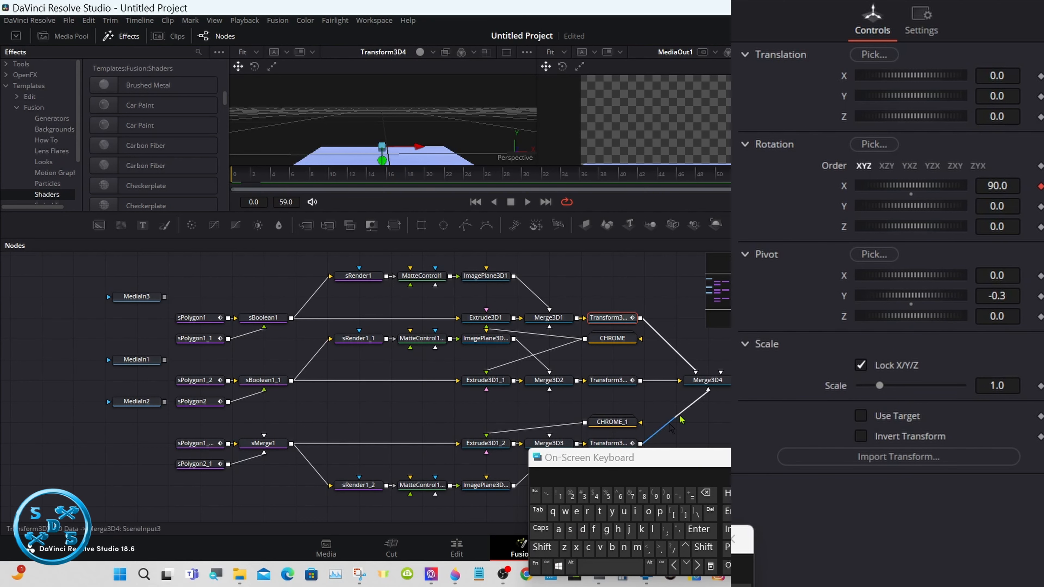
pyautogui.click(1006, 296)
pyautogui.click(559, 497)
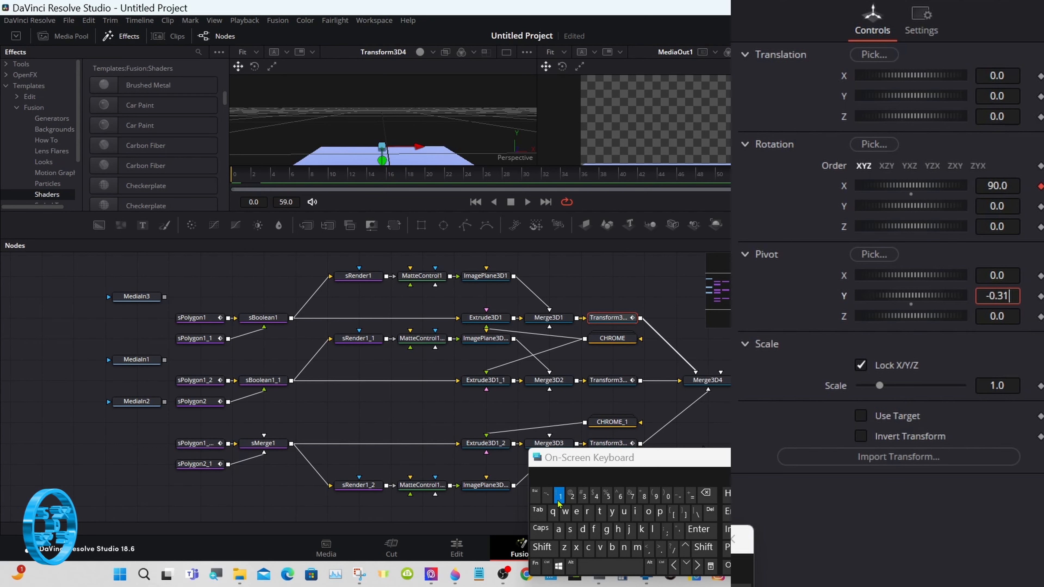
pyautogui.click(701, 530)
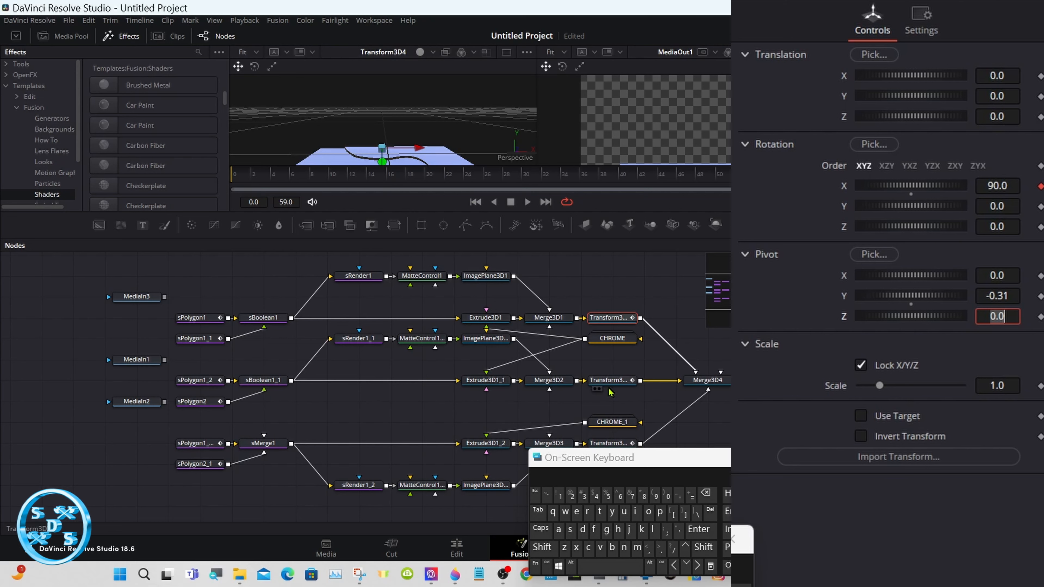
# Set the Y pivot of Transform3D2 to -0.31.
pyautogui.click(599, 382)
pyautogui.click(1015, 295)
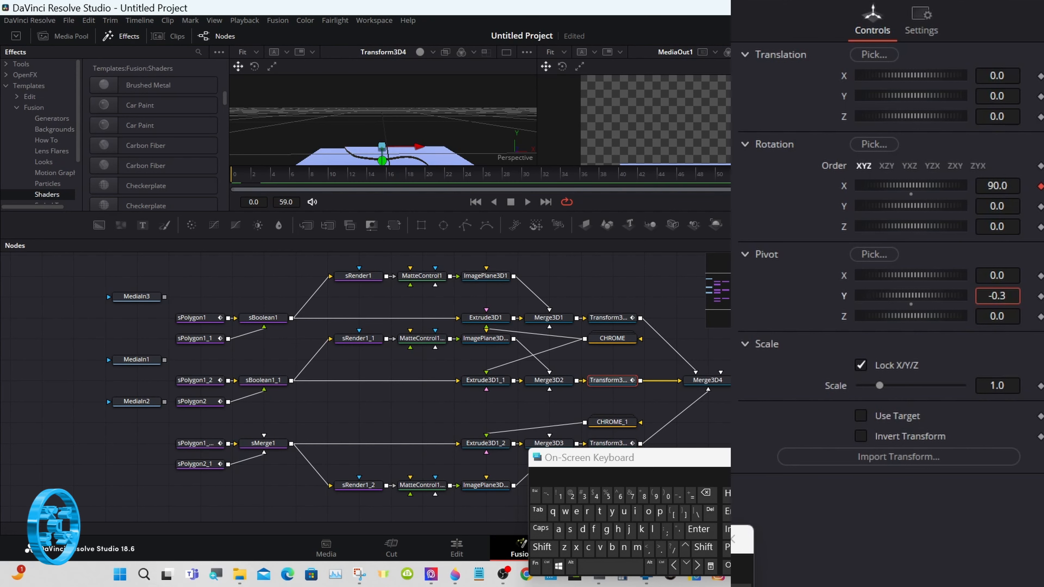
pyautogui.click(559, 497)
pyautogui.click(699, 530)
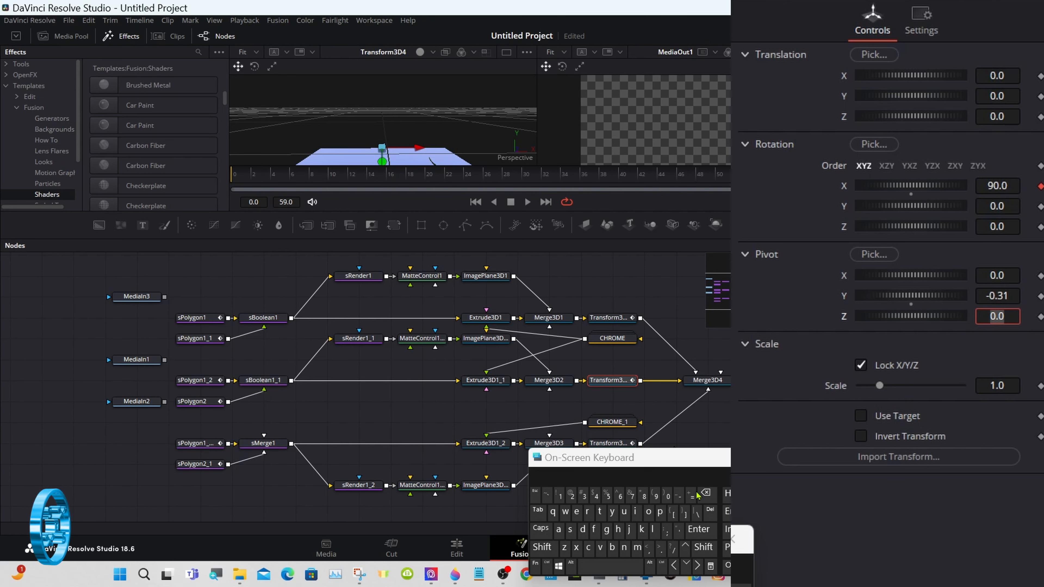
# Set the Y pivot of Transform3D3 to -0.31, close the on-screen keyboard and collapse the pivot values.
pyautogui.moveTo(661, 461); pyautogui.dragTo(694, 472)
pyautogui.click(616, 446)
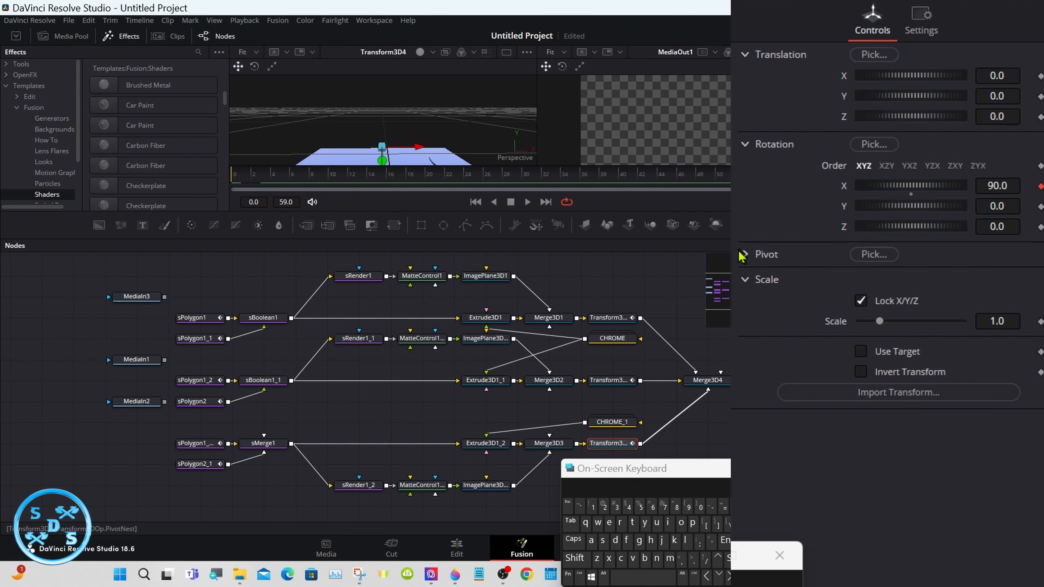
pyautogui.click(768, 264)
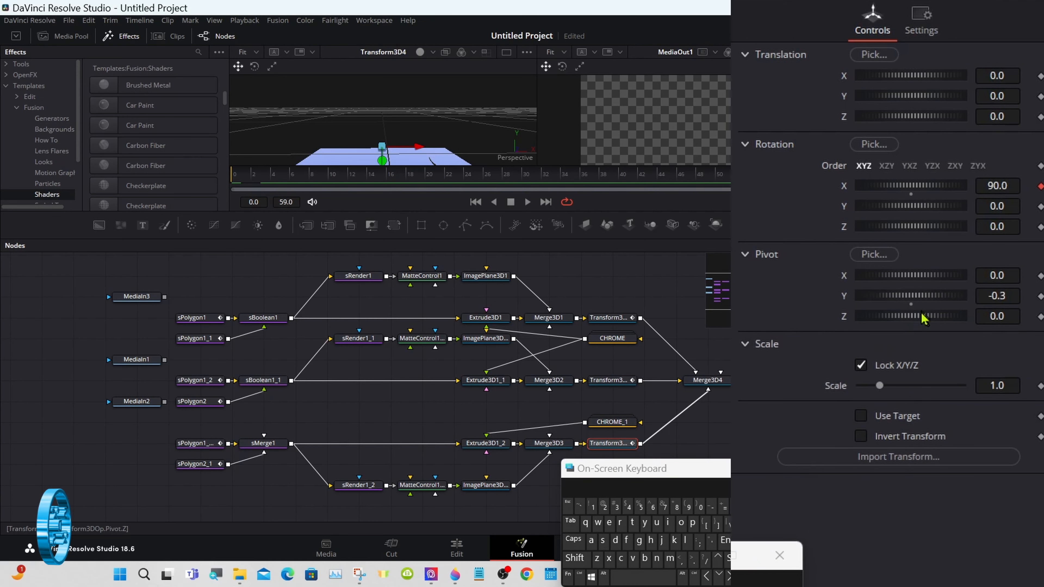
pyautogui.click(1010, 296)
pyautogui.click(592, 507)
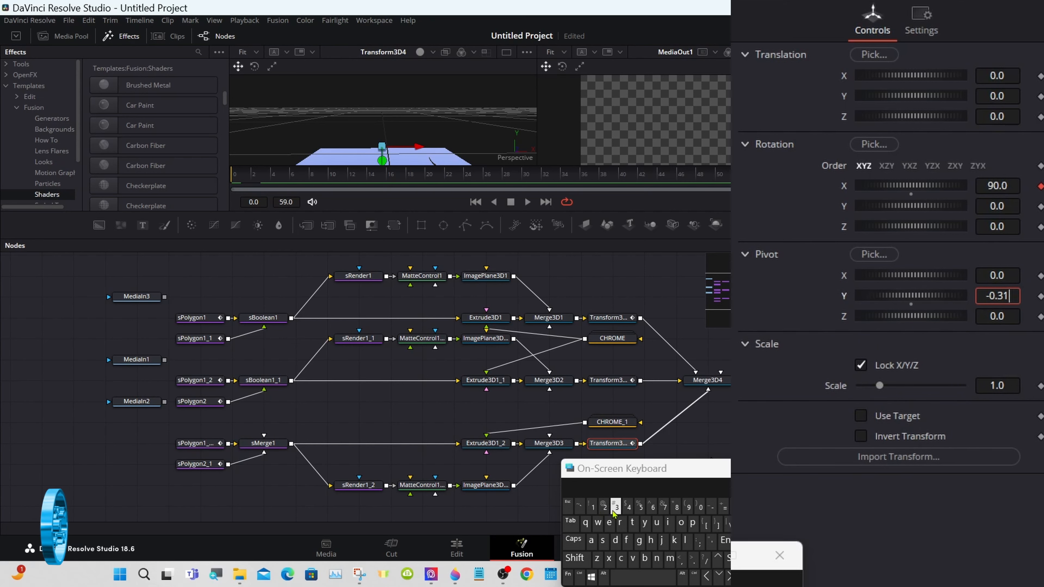
pyautogui.click(725, 542)
pyautogui.click(779, 555)
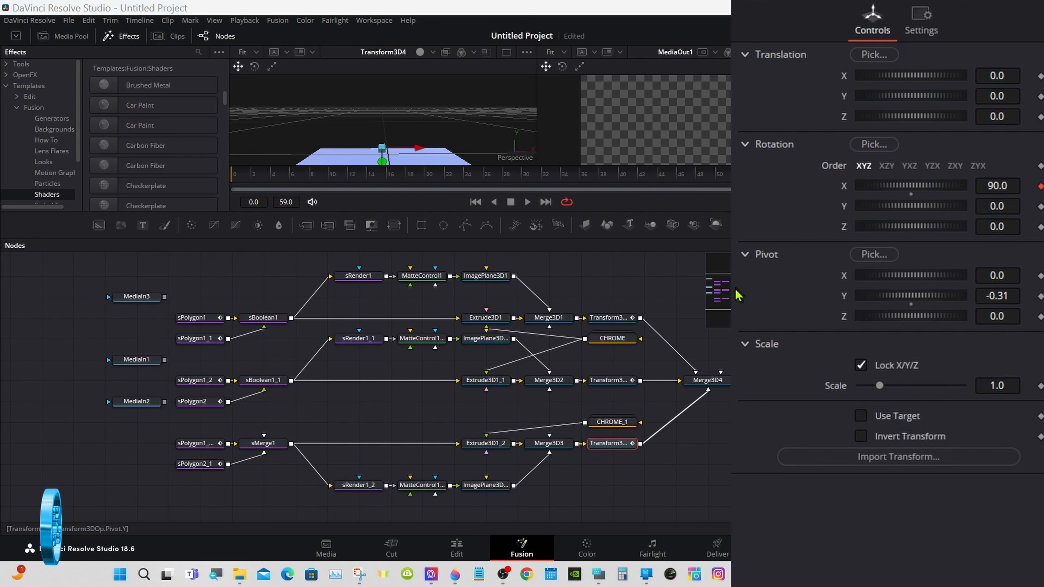
pyautogui.click(745, 260)
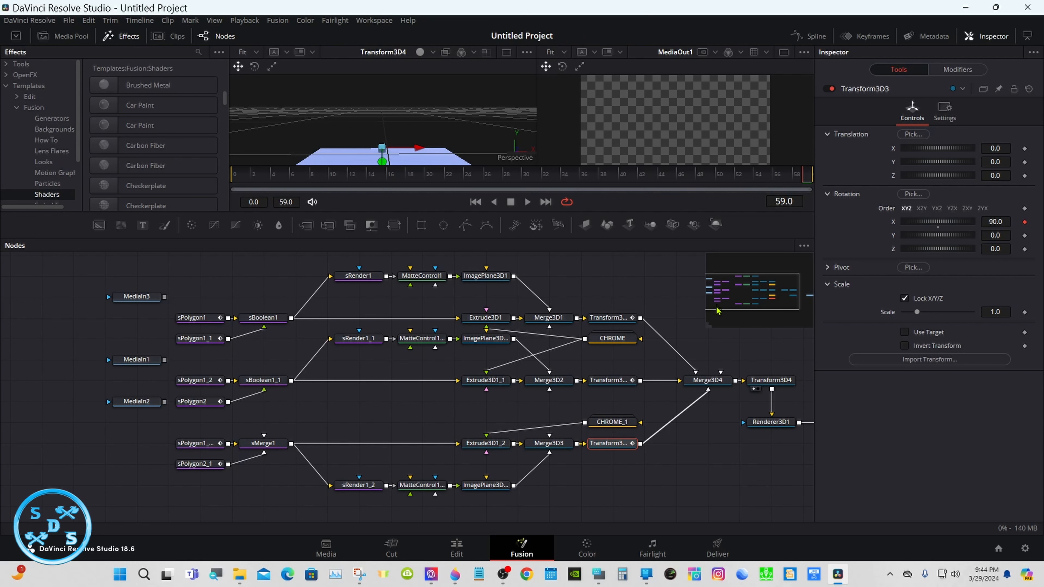
# Scrub to frame 2, select Transform3D2 and reopen the on-screen keyboard, placing it clear of the transform nodes.
pyautogui.moveTo(469, 173); pyautogui.dragTo(260, 176)
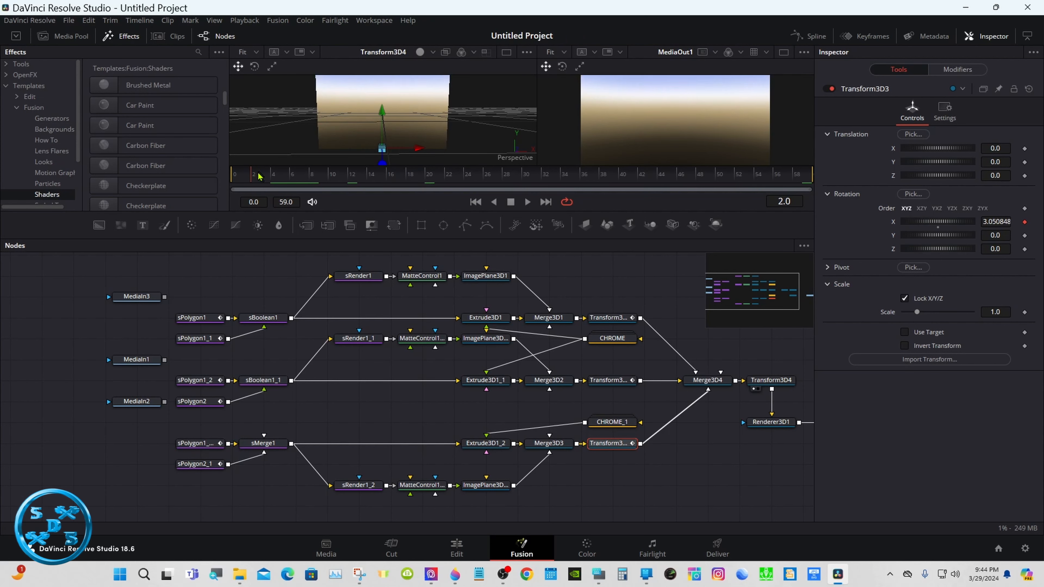
pyautogui.click(609, 319)
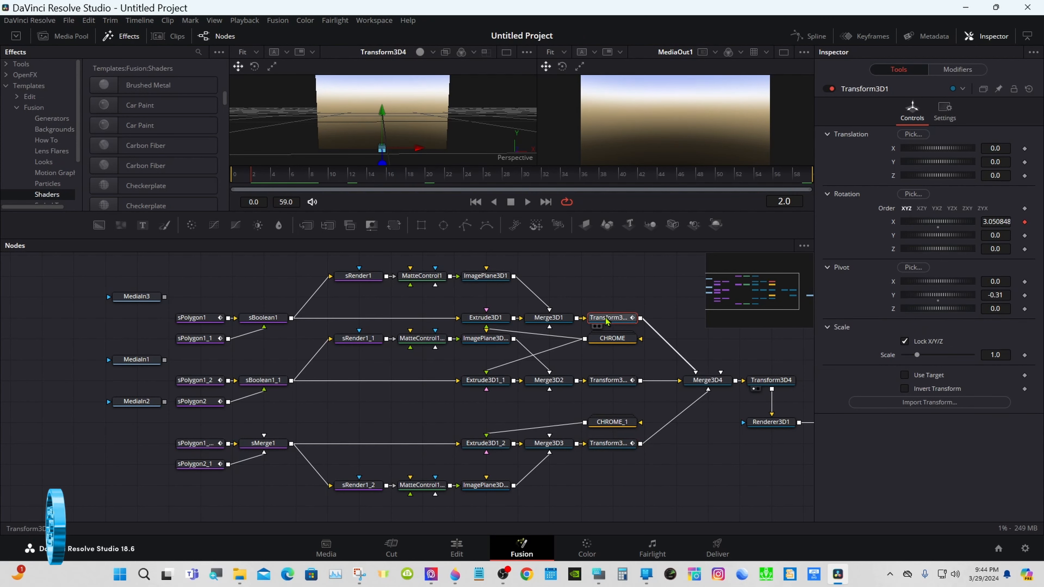
pyautogui.click(609, 383)
pyautogui.click(598, 575)
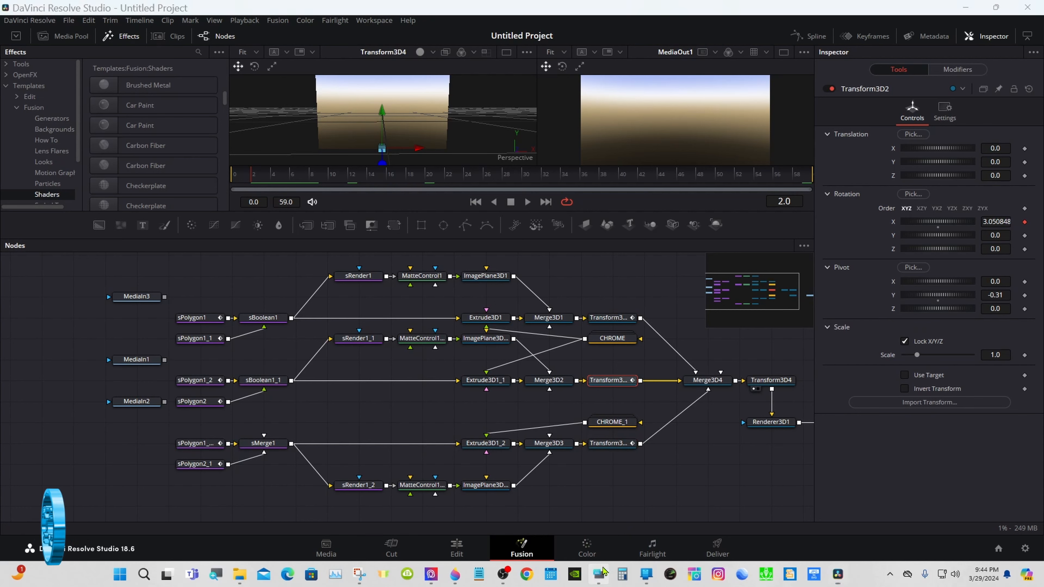
pyautogui.moveTo(657, 461); pyautogui.dragTo(725, 446)
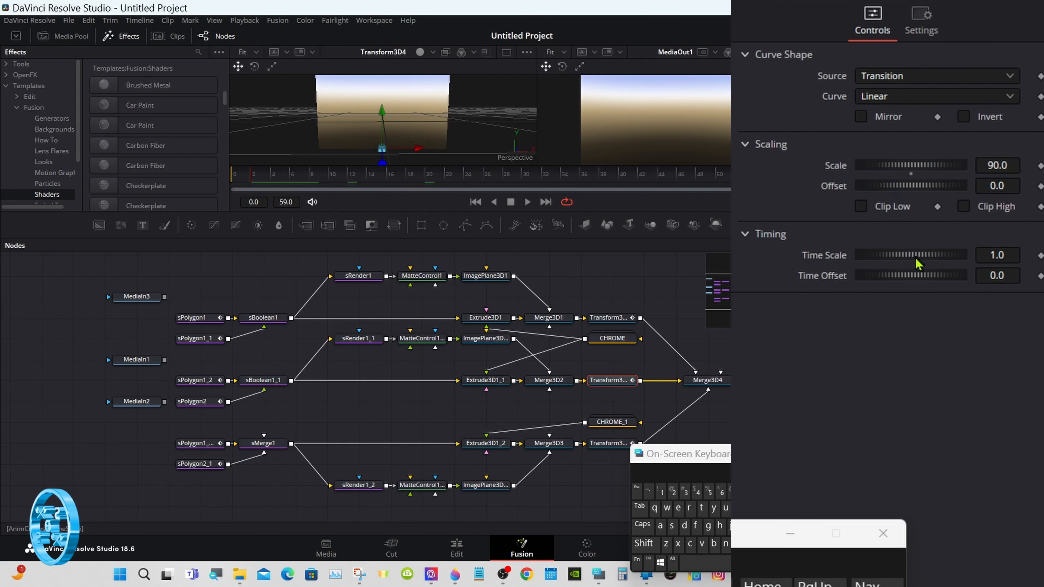
# Try time scales of 0.942 and 1.478 on Transform3D2's X rotation modifier around frame 6, and reset the time scale to its default.
pyautogui.moveTo(917, 262); pyautogui.dragTo(904, 260)
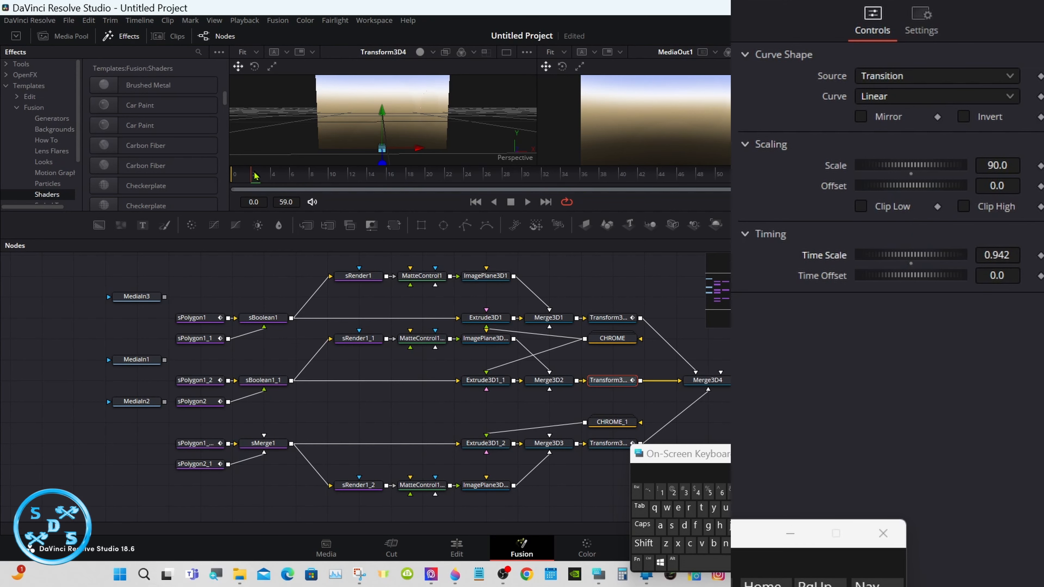
pyautogui.moveTo(255, 175); pyautogui.dragTo(301, 175)
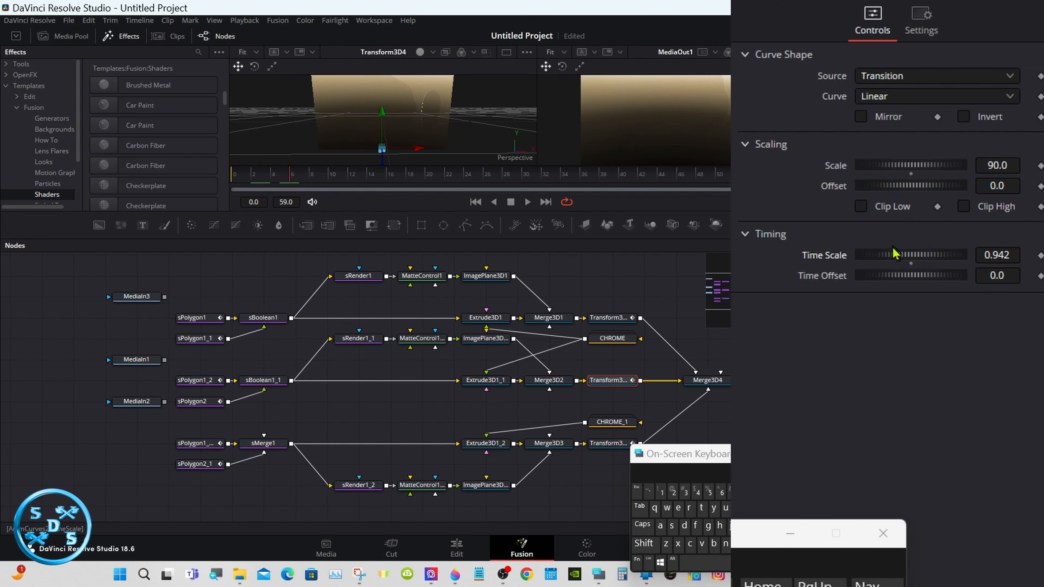
pyautogui.moveTo(896, 255); pyautogui.dragTo(956, 253)
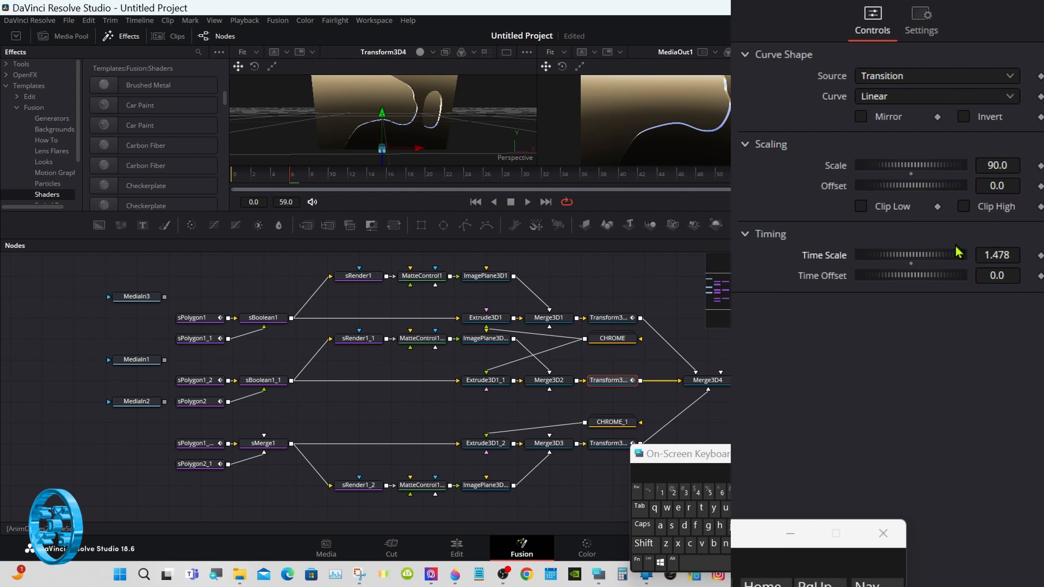
pyautogui.doubleClick(914, 266)
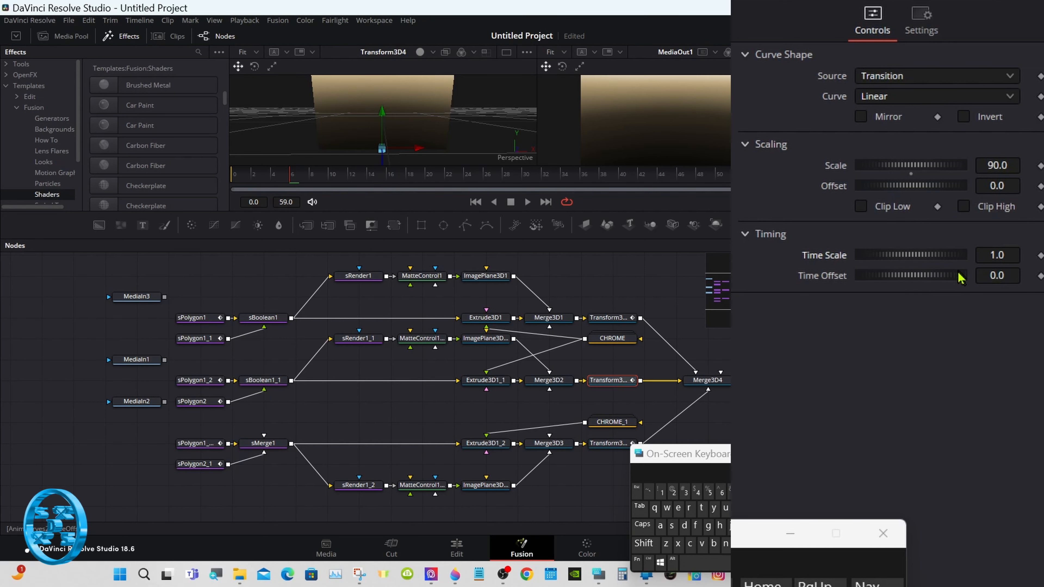
# Set the time offset of the Anim Curves modifier on Transform3D2's X rotation to 0.6 and scrub to frame 9.
pyautogui.click(1003, 275)
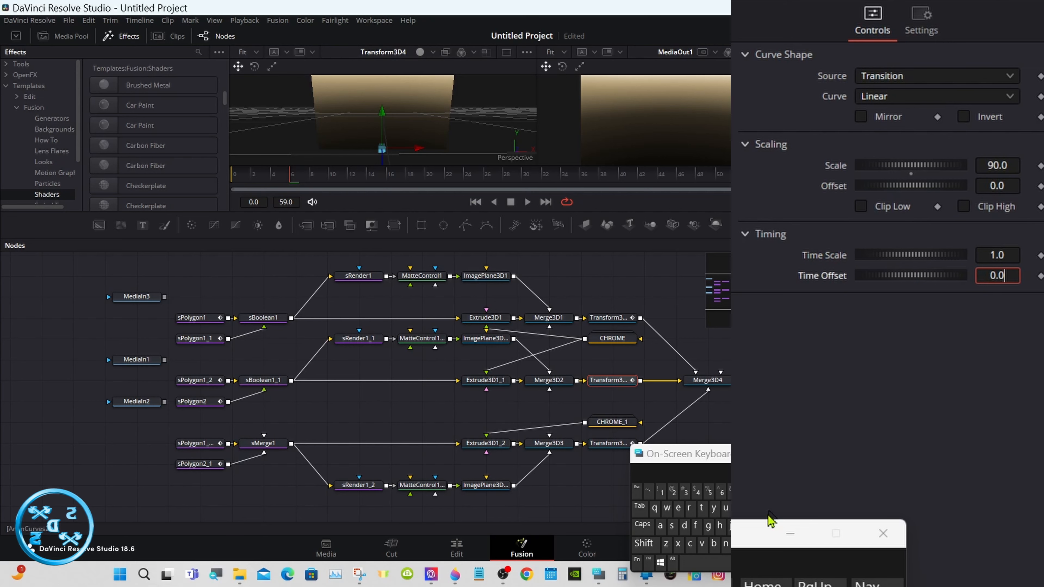
pyautogui.press('BackSpace')
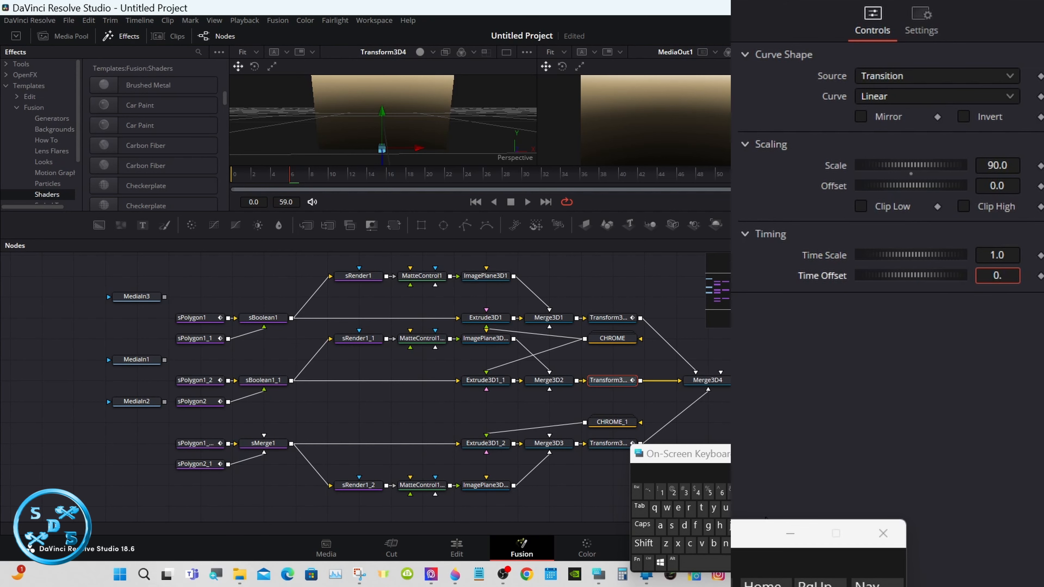
pyautogui.click(721, 492)
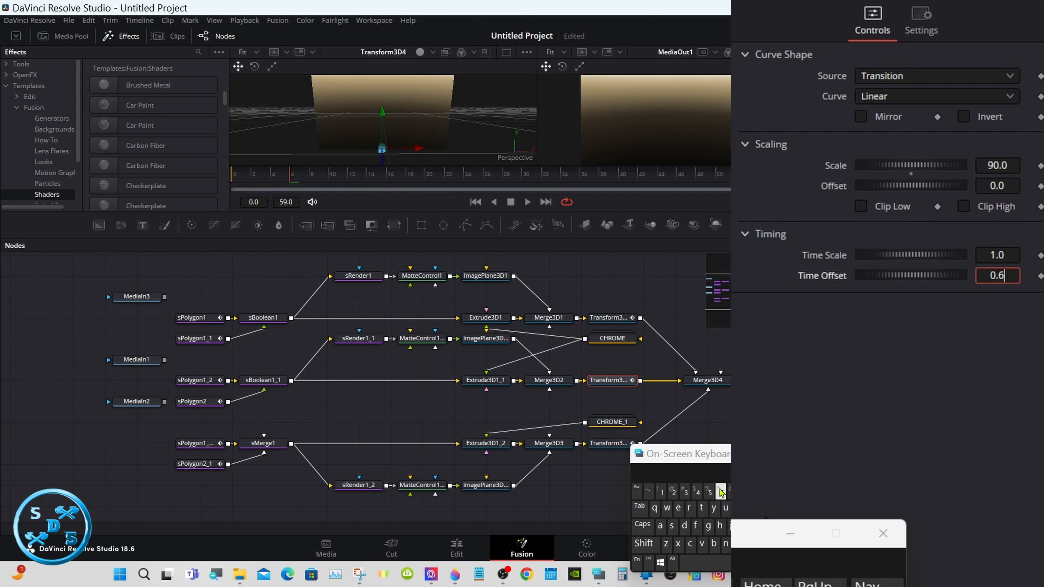
pyautogui.click(1007, 165)
pyautogui.moveTo(290, 174); pyautogui.dragTo(329, 162)
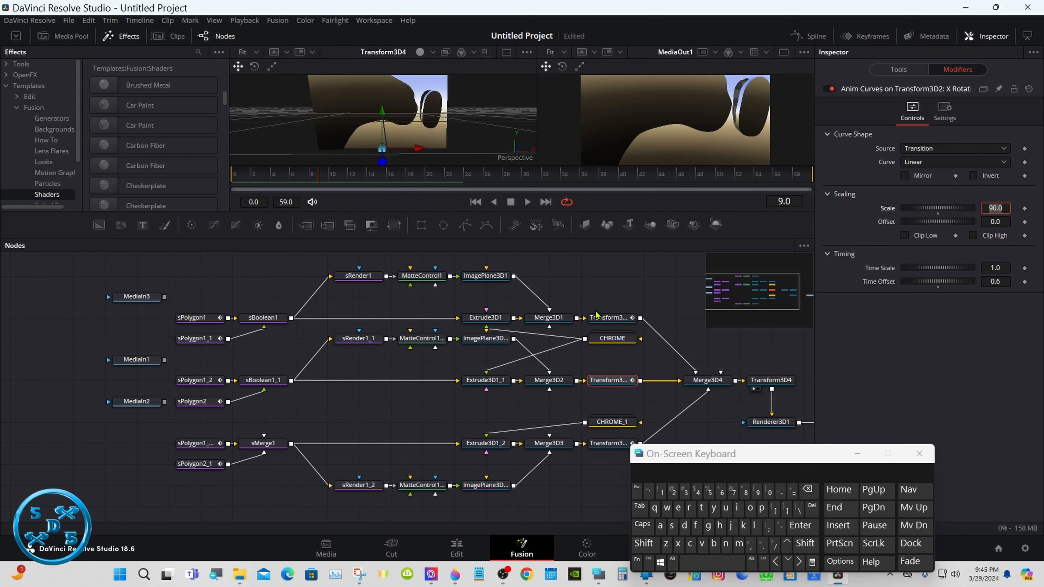
# Set the time offset of the Anim Curves modifier on Transform3D1's X rotation to 0.3 and scrub to frame 30.
pyautogui.click(600, 319)
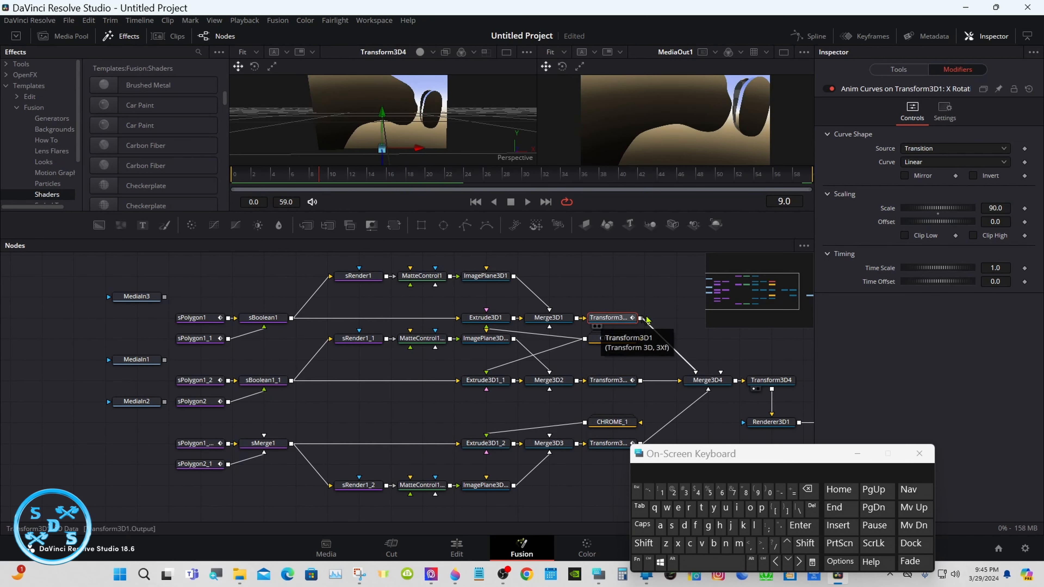
pyautogui.click(1006, 278)
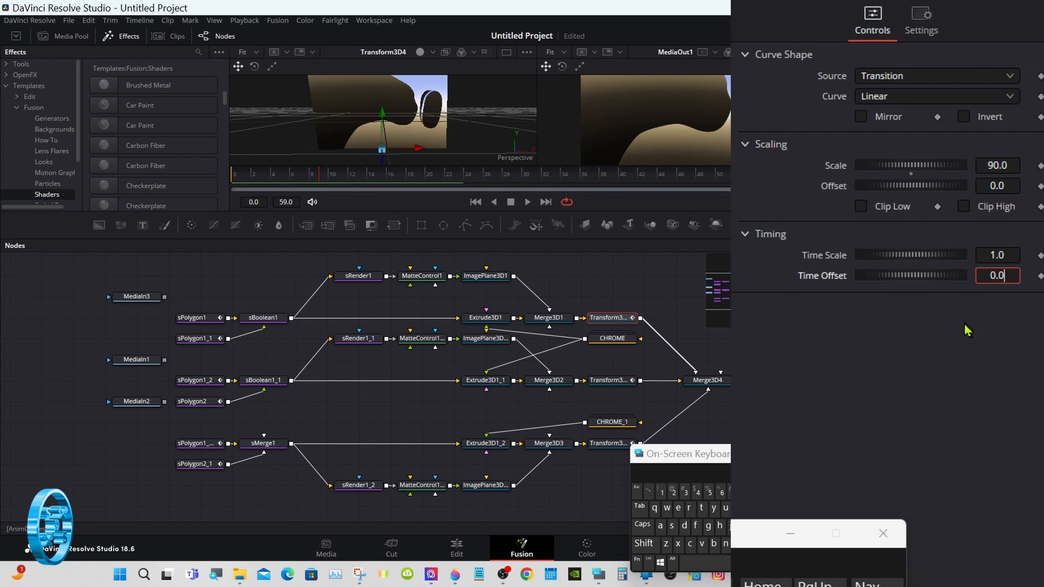
pyautogui.press('BackSpace')
pyautogui.click(685, 491)
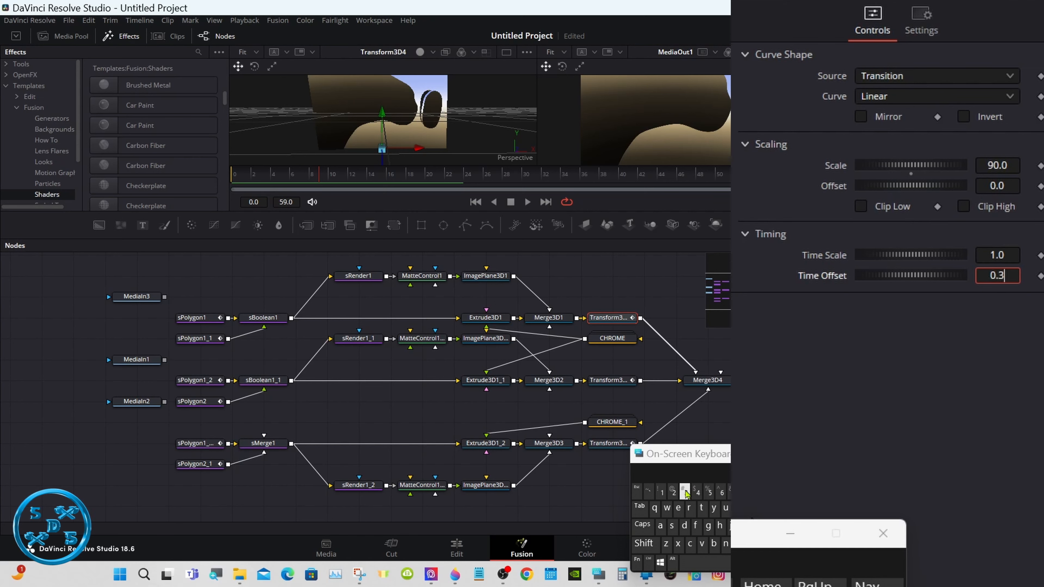
pyautogui.click(640, 506)
pyautogui.moveTo(318, 167); pyautogui.dragTo(502, 166)
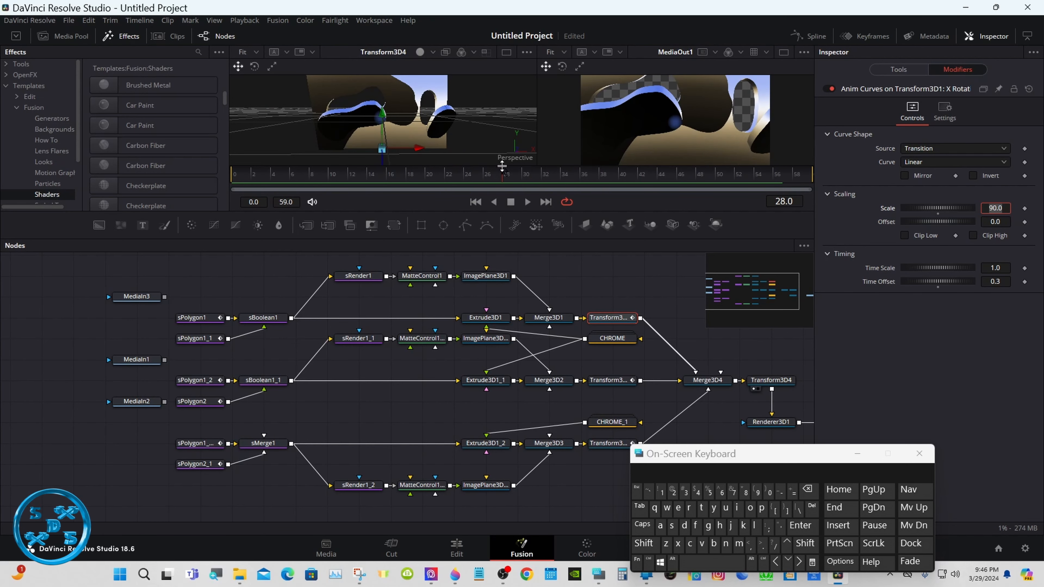
pyautogui.moveTo(506, 177); pyautogui.dragTo(528, 176)
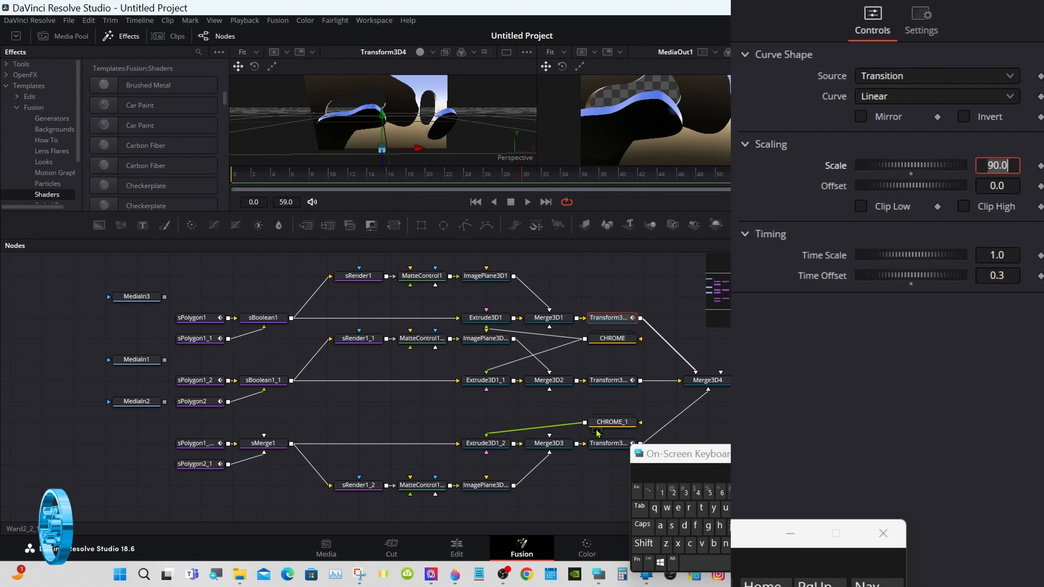
# Show the X rotation modifier of Transform3D3, and enlarge the viewer area with only the MediaOut1 view displayed.
pyautogui.click(603, 444)
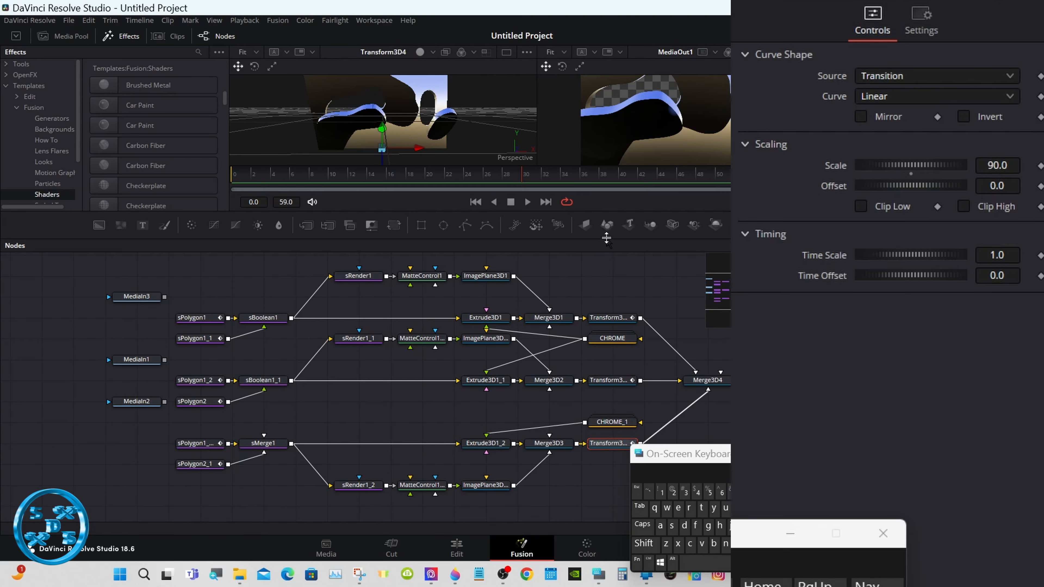
pyautogui.moveTo(607, 242); pyautogui.dragTo(607, 360)
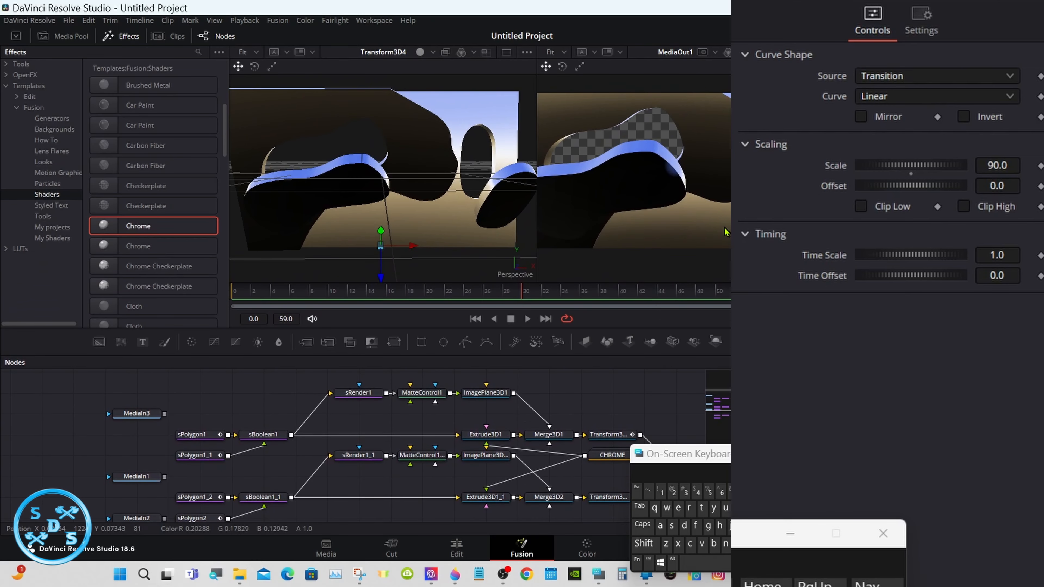
pyautogui.click(783, 52)
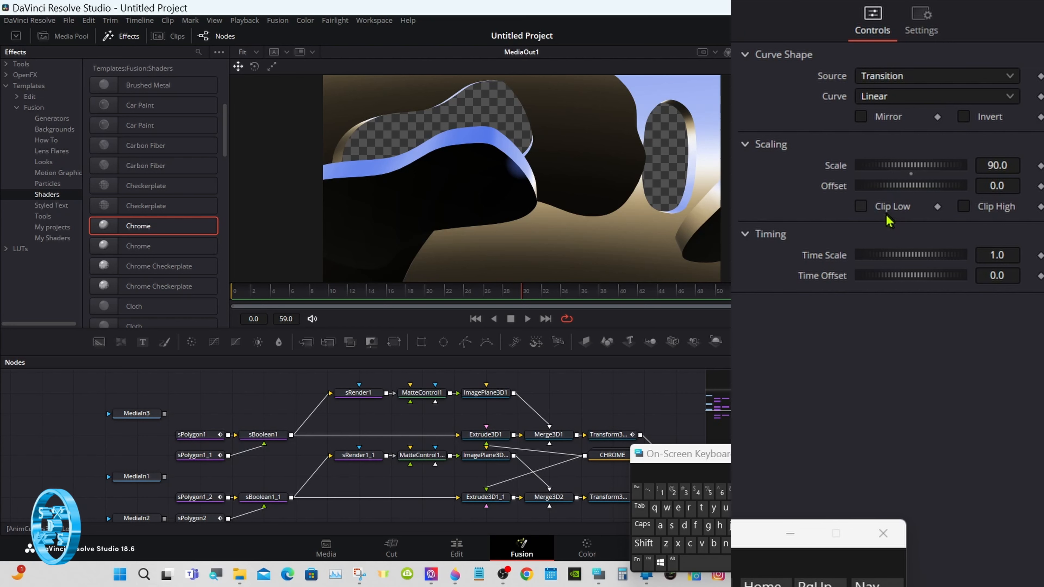
# Set the time scale of the Anim Curves modifier on Transform3D3's X rotation to 1.5.
pyautogui.moveTo(907, 256); pyautogui.dragTo(931, 260)
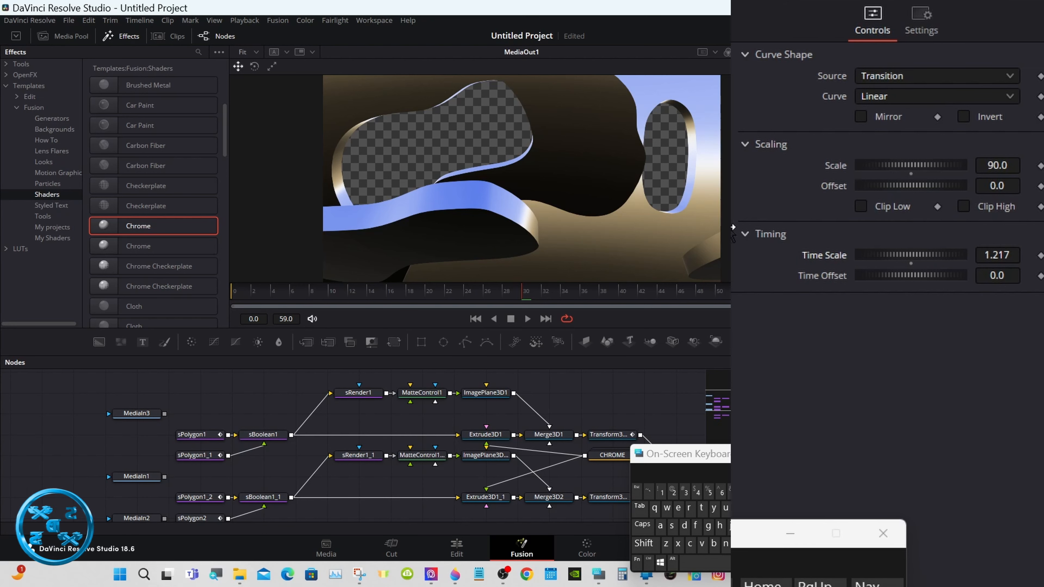
pyautogui.moveTo(910, 259); pyautogui.dragTo(944, 262)
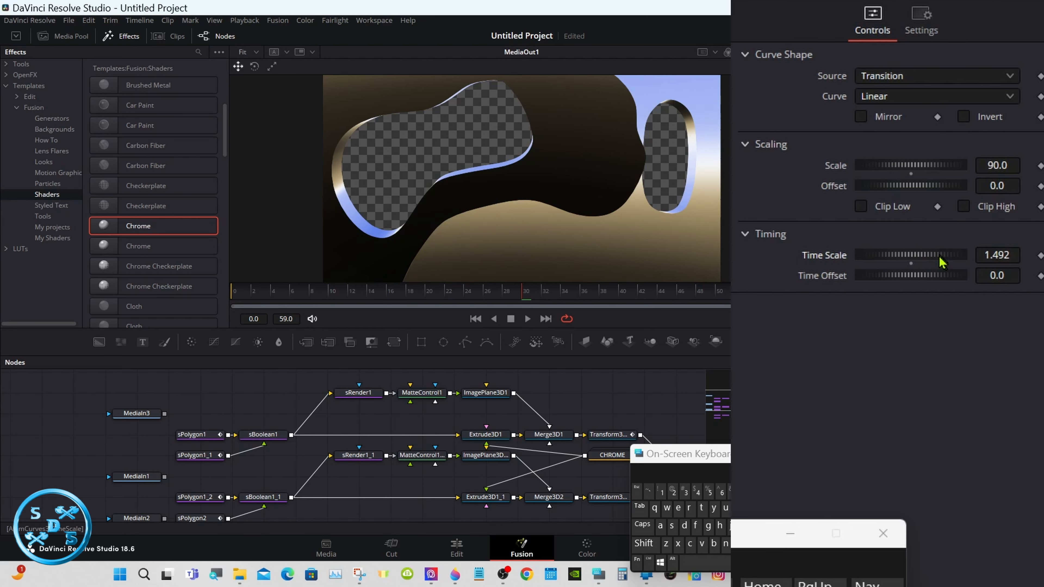
pyautogui.press('BackSpace')
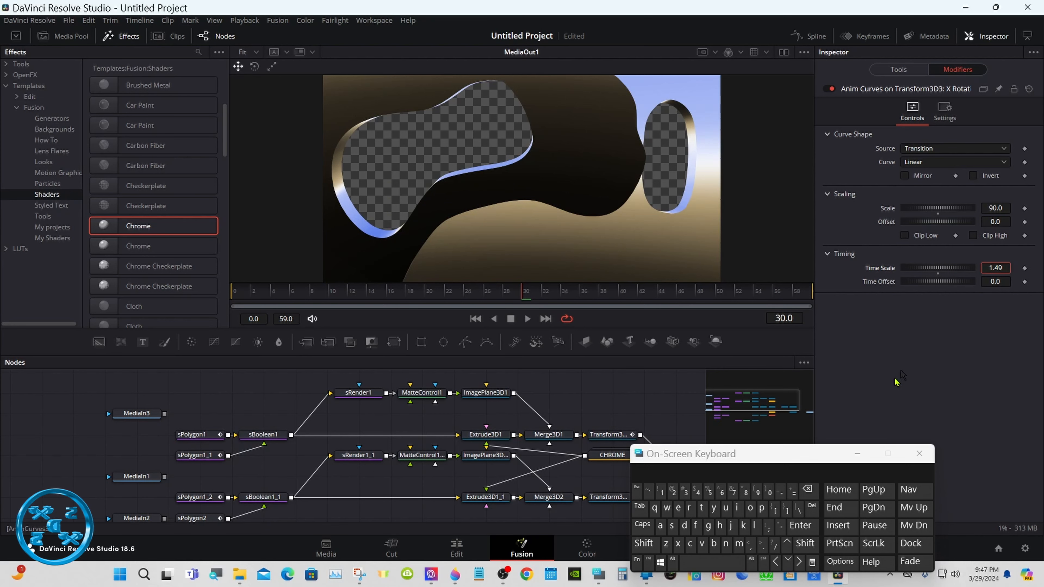
pyautogui.click(806, 491)
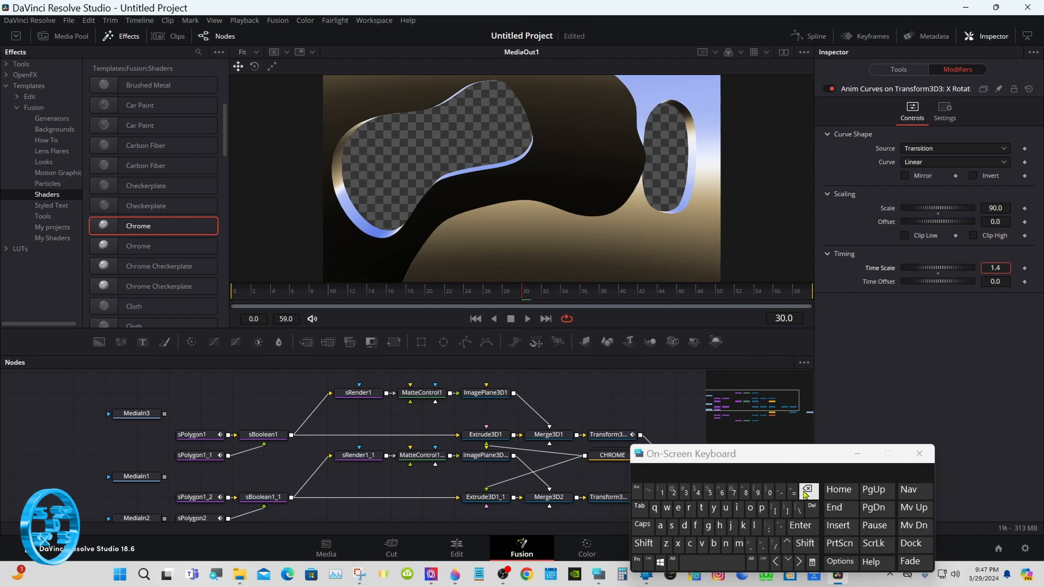
pyautogui.click(807, 491)
pyautogui.click(709, 491)
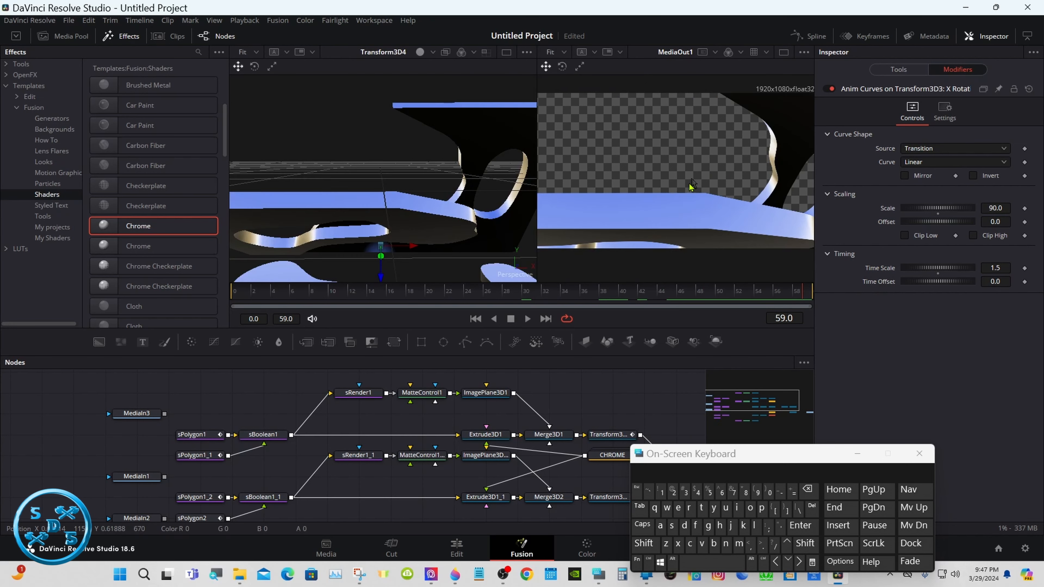
# Set the time scale of the Anim Curves modifier on Transform3D1's X rotation to 1.45, checking the pieces in the perspective view.
pyautogui.moveTo(668, 454); pyautogui.dragTo(812, 444)
pyautogui.rightClick(455, 191)
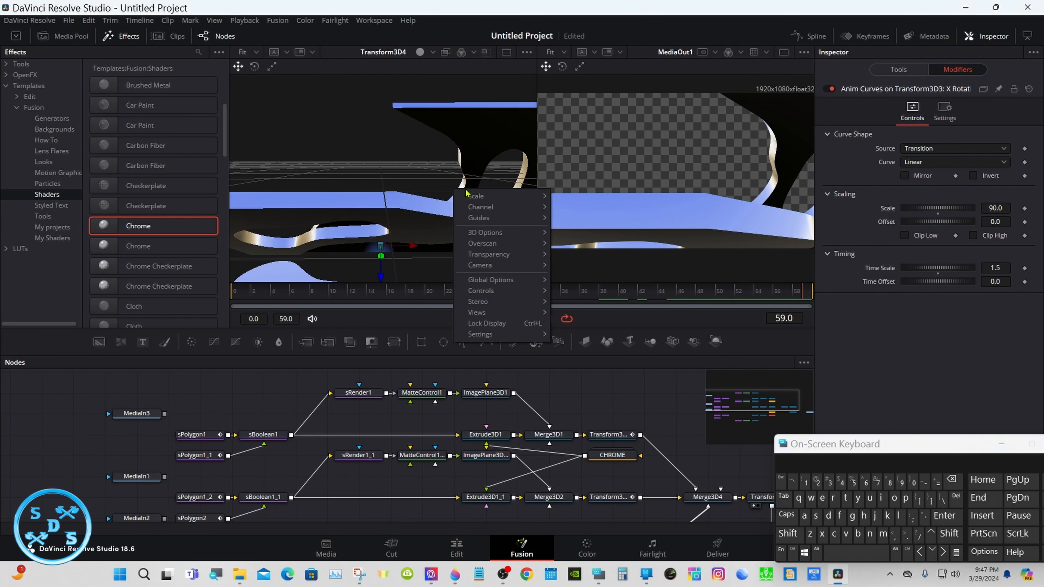
pyautogui.moveTo(469, 196)
pyautogui.click(567, 198)
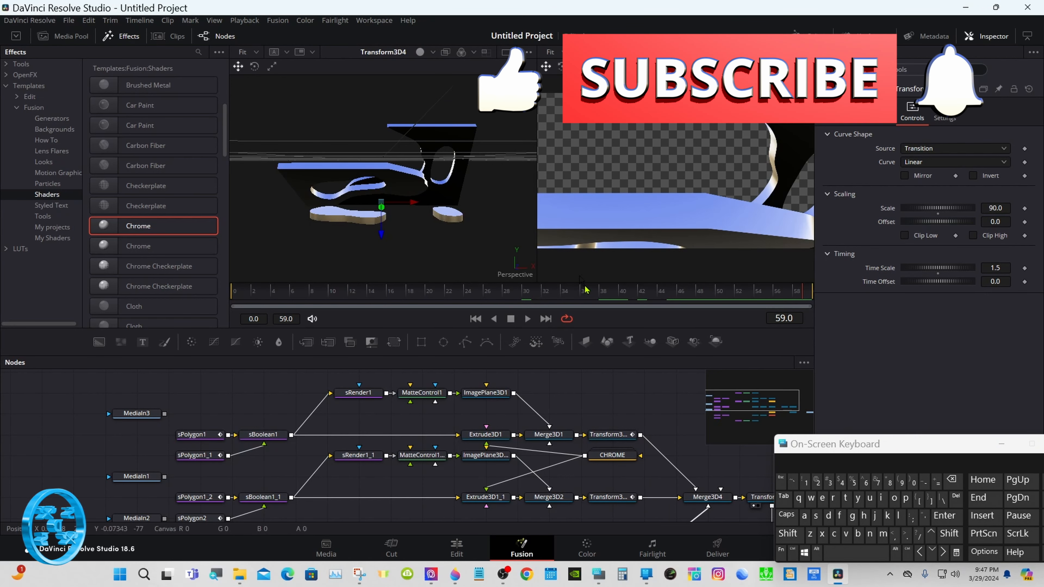
pyautogui.click(789, 533)
pyautogui.moveTo(473, 189); pyautogui.dragTo(497, 242)
pyautogui.click(608, 435)
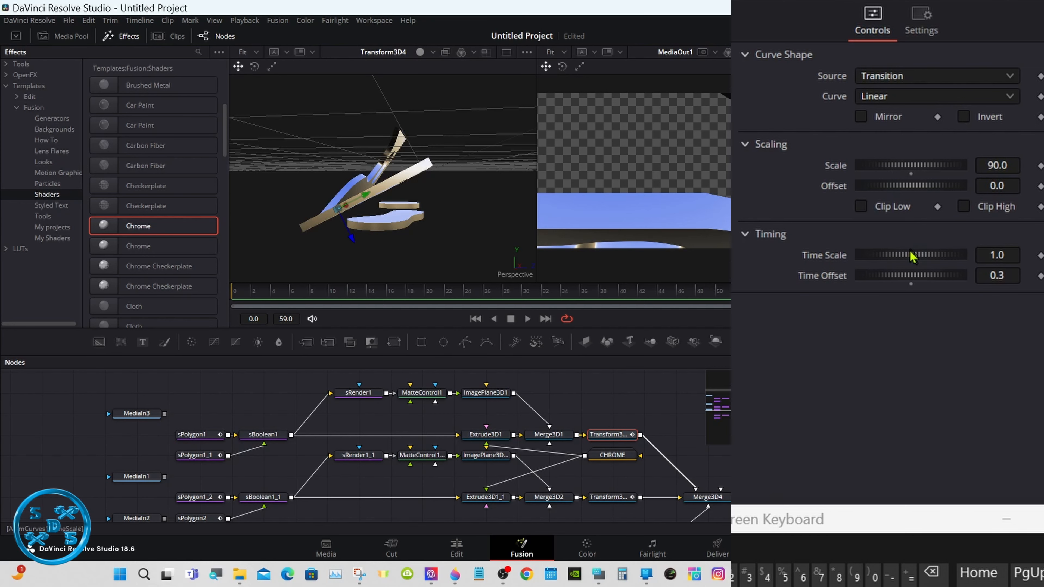
pyautogui.moveTo(910, 256)
pyautogui.mouseDown()
pyautogui.moveTo(934, 257)
pyautogui.moveTo(911, 260)
pyautogui.moveTo(925, 257)
pyautogui.mouseUp()
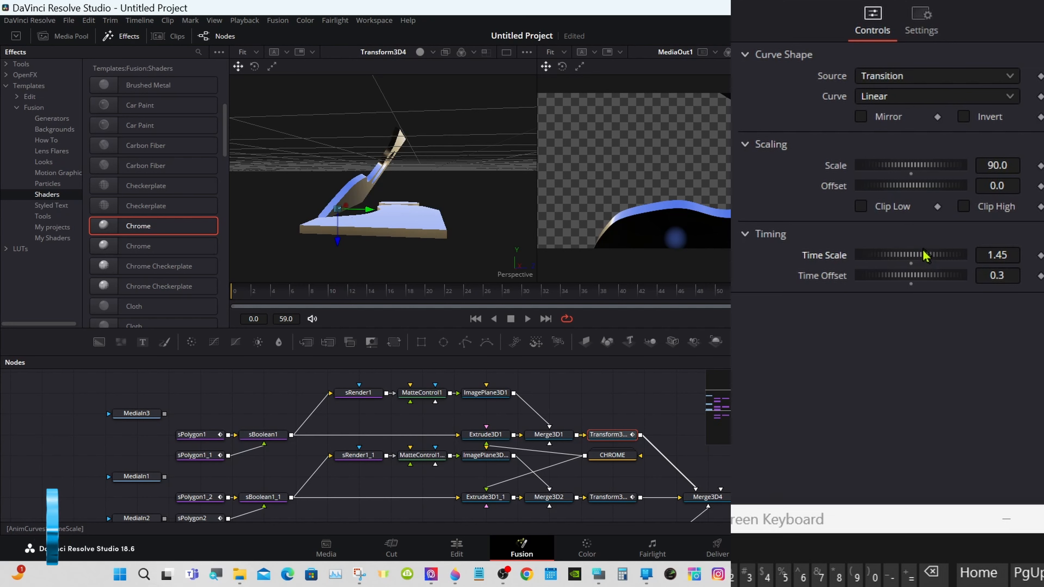
# Set the time scale of Transform3D2's X rotation modifier to 2.559 and play the animation from frame 0 in MediaOut1 alone.
pyautogui.click(613, 499)
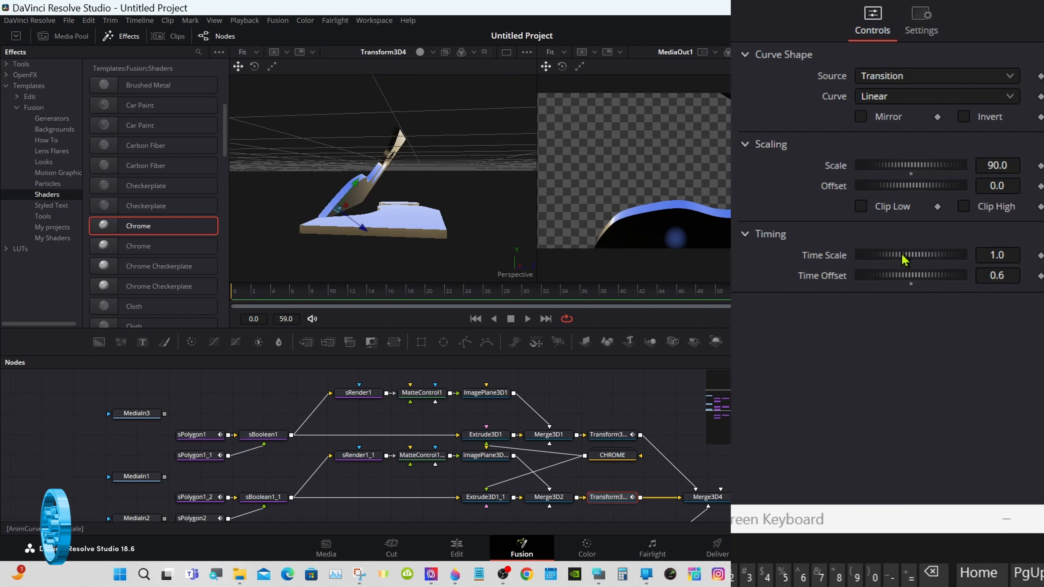
pyautogui.moveTo(906, 260); pyautogui.dragTo(961, 266)
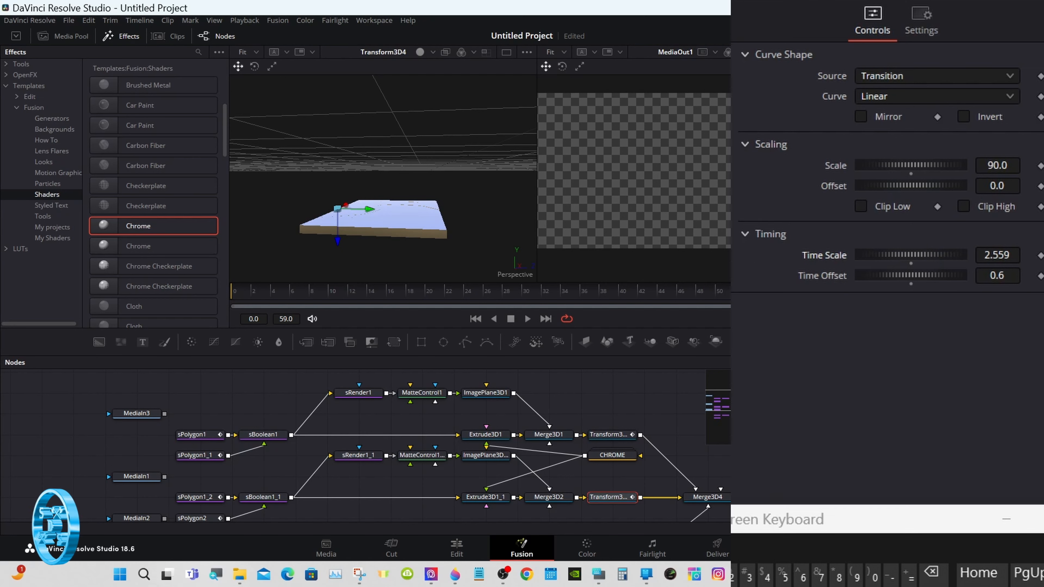
pyautogui.moveTo(775, 293); pyautogui.dragTo(234, 294)
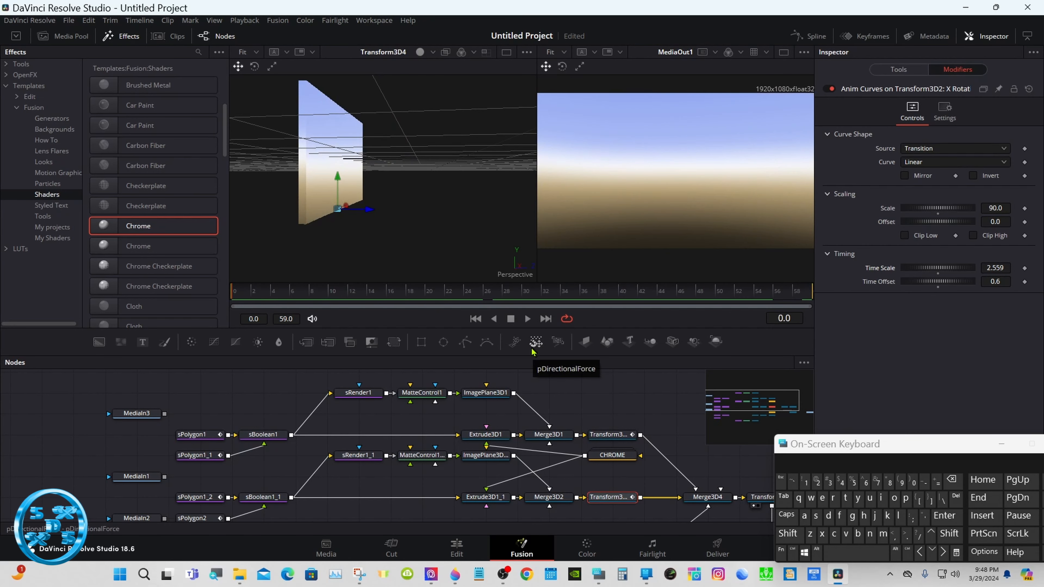
pyautogui.click(783, 52)
pyautogui.click(527, 318)
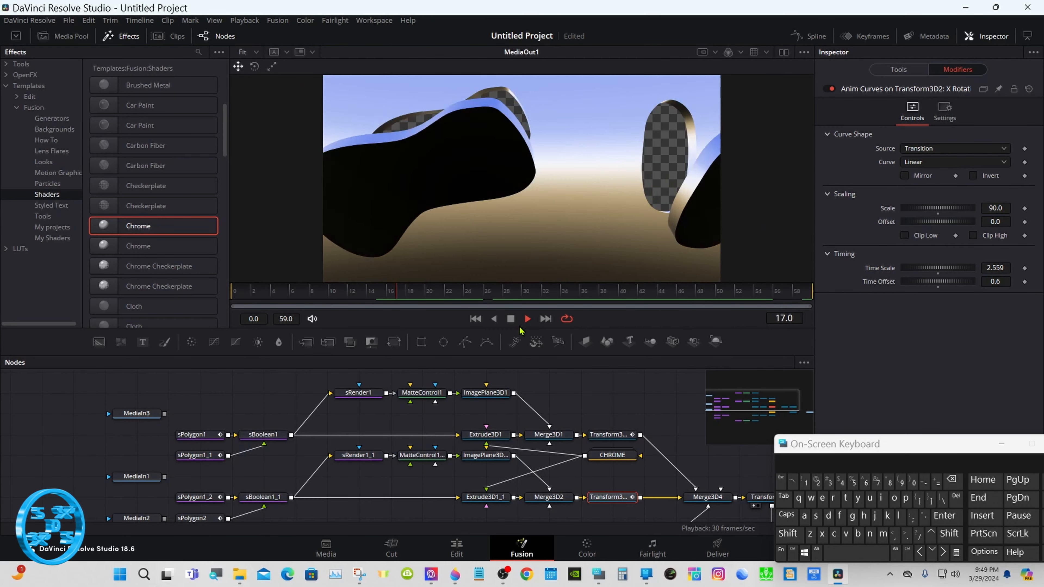
pyautogui.click(511, 319)
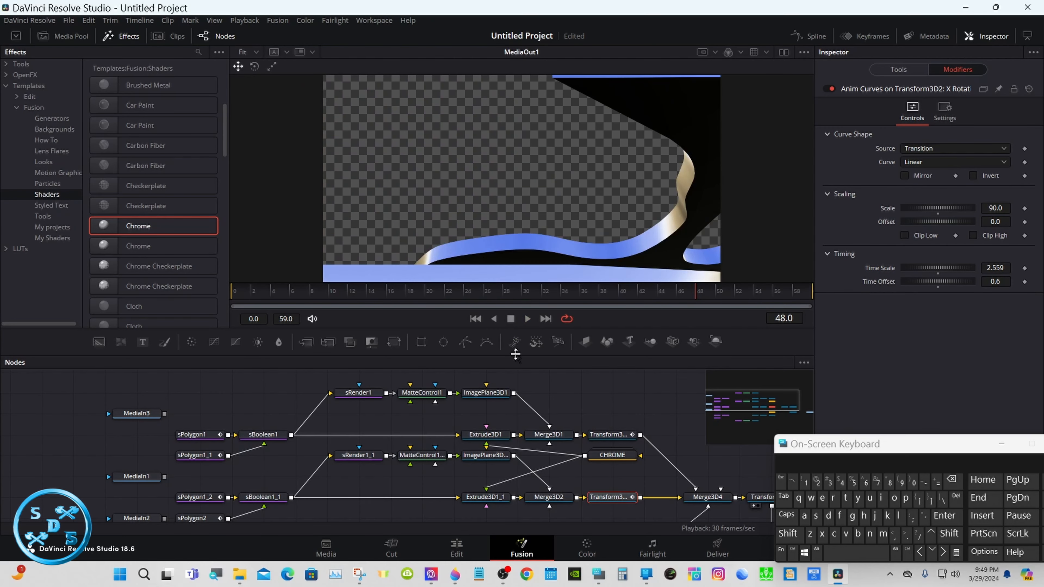
# Return to frame 0 and connect MediaIn1 to the background inputs of all three MatteControl nodes.
pyautogui.moveTo(516, 354); pyautogui.dragTo(518, 269)
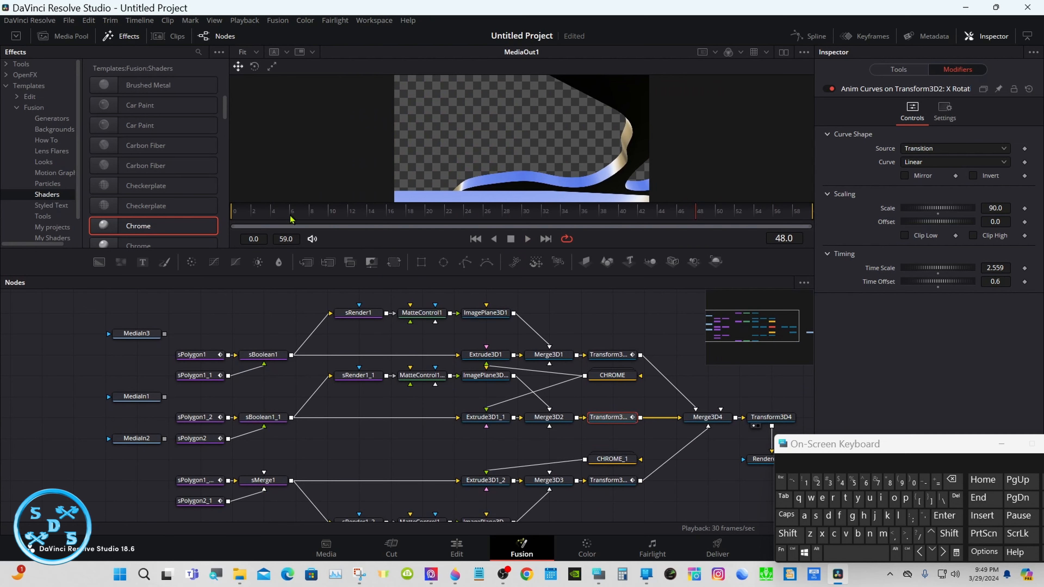
pyautogui.click(236, 213)
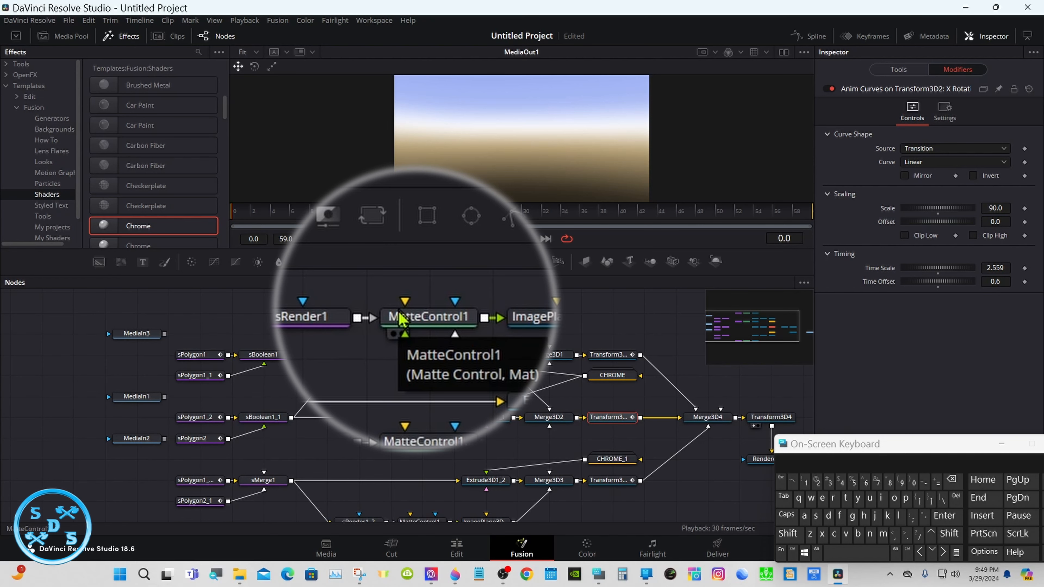
pyautogui.moveTo(165, 398); pyautogui.dragTo(411, 305)
pyautogui.moveTo(165, 397); pyautogui.dragTo(410, 367)
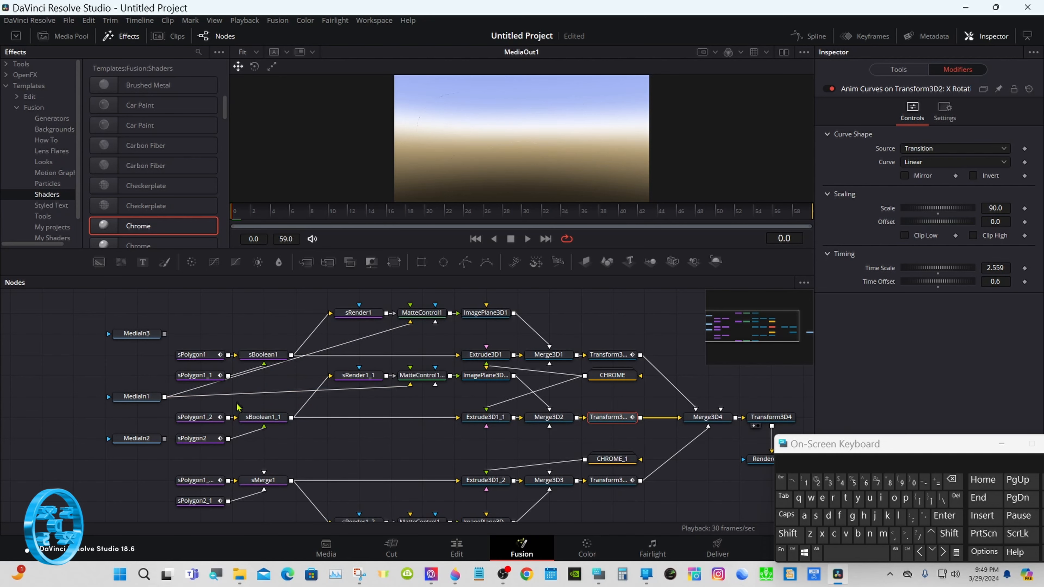
pyautogui.click(167, 402)
pyautogui.moveTo(165, 402)
pyautogui.mouseDown()
pyautogui.moveTo(296, 414)
pyautogui.moveTo(397, 445)
pyautogui.moveTo(412, 517)
pyautogui.mouseUp()
# Move the MediaIn1 and MediaIn2 nodes farther away from the polygon nodes in the node graph.
pyautogui.moveTo(413, 249); pyautogui.dragTo(412, 228)
pyautogui.moveTo(137, 377); pyautogui.dragTo(72, 397)
pyautogui.moveTo(137, 418); pyautogui.dragTo(73, 439)
pyautogui.click(77, 414)
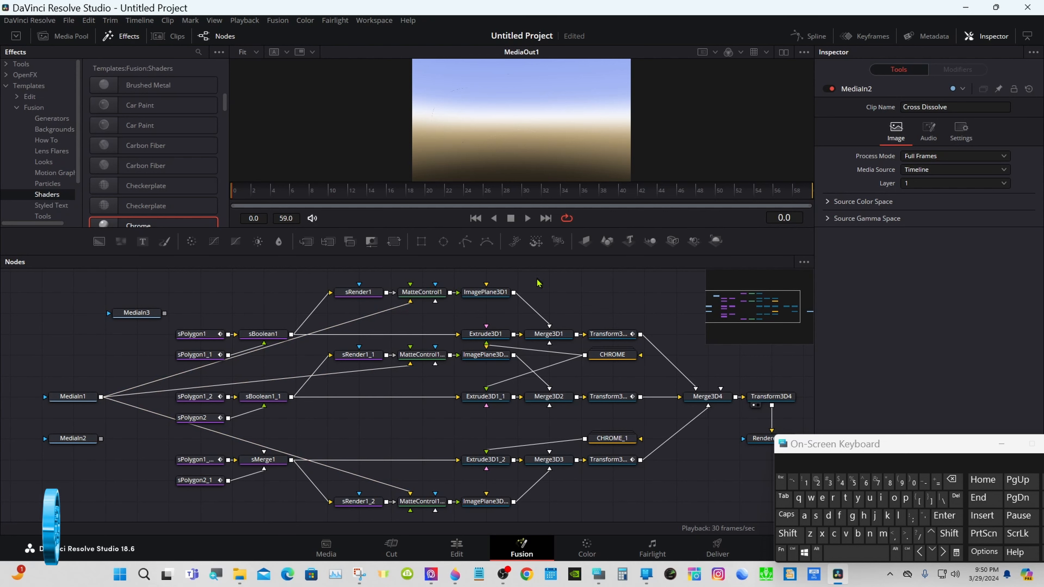
# Show both viewers and set the Z translation of ImagePlane3D1 to 0.0357.
pyautogui.moveTo(581, 256); pyautogui.dragTo(579, 354)
pyautogui.click(495, 391)
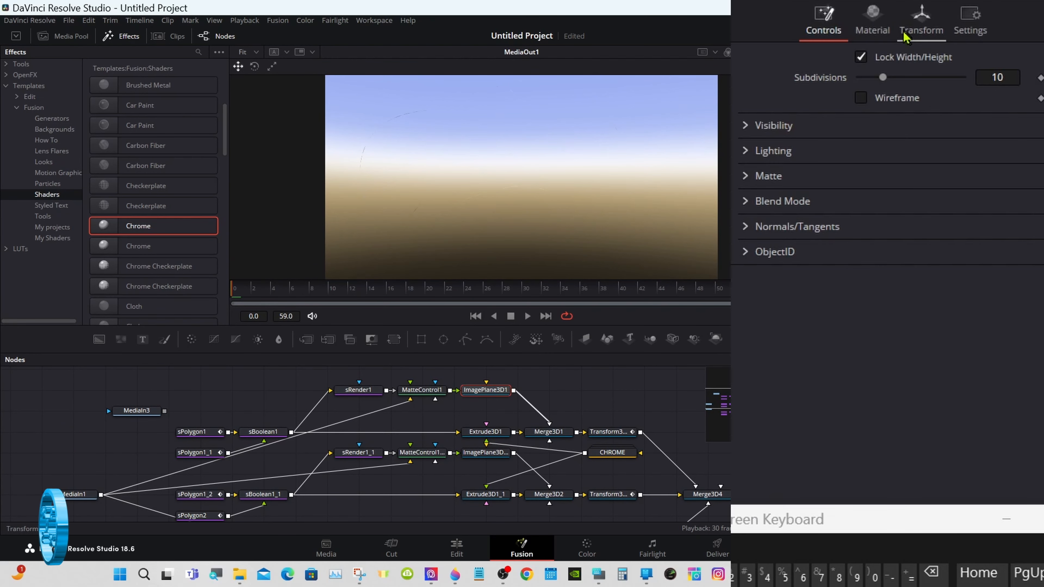
pyautogui.click(906, 36)
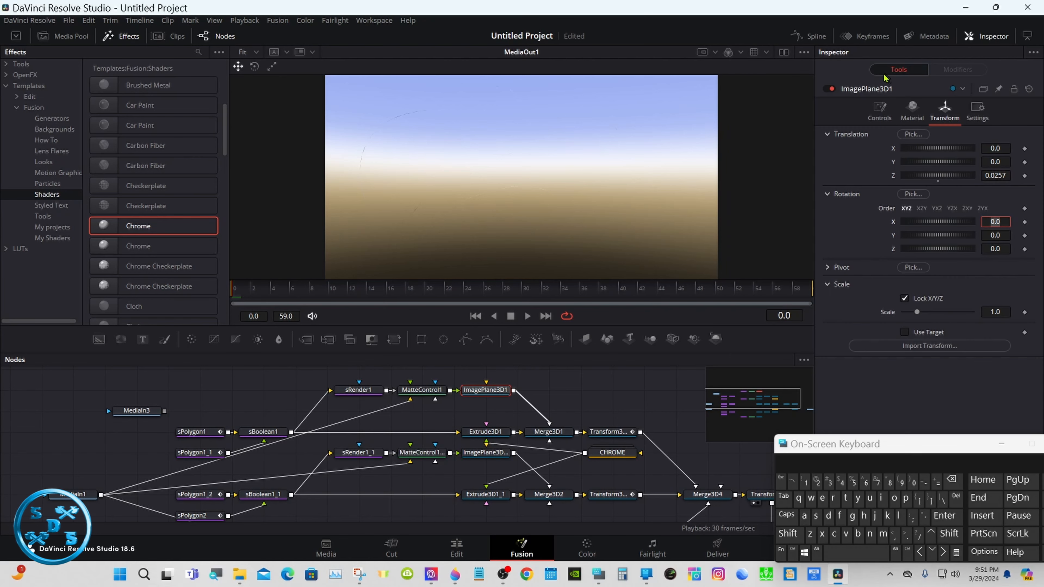
pyautogui.click(784, 53)
pyautogui.click(1005, 175)
pyautogui.click(953, 481)
pyautogui.click(953, 481)
pyautogui.click(953, 481)
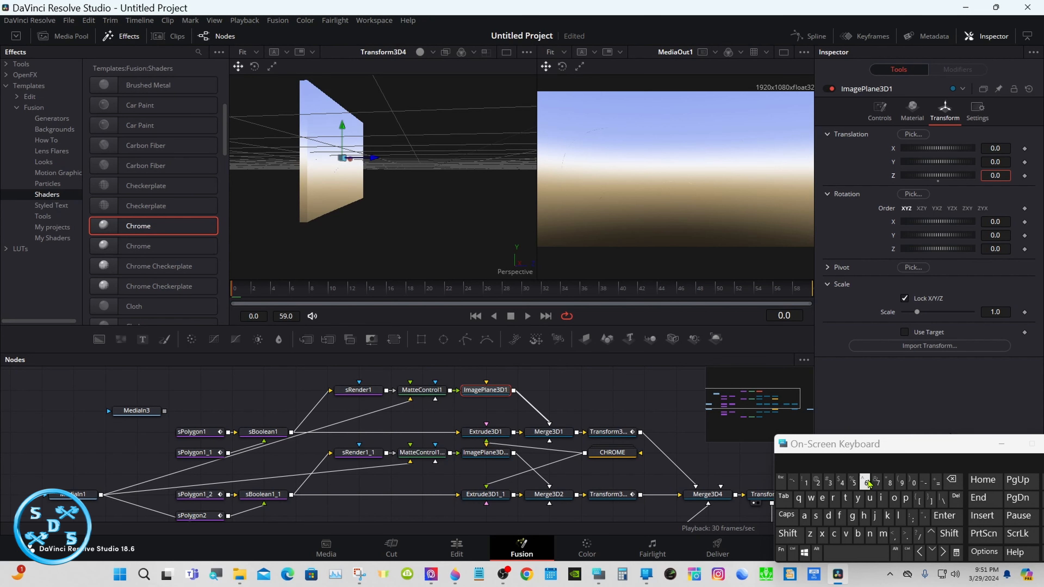
pyautogui.click(829, 483)
pyautogui.click(852, 482)
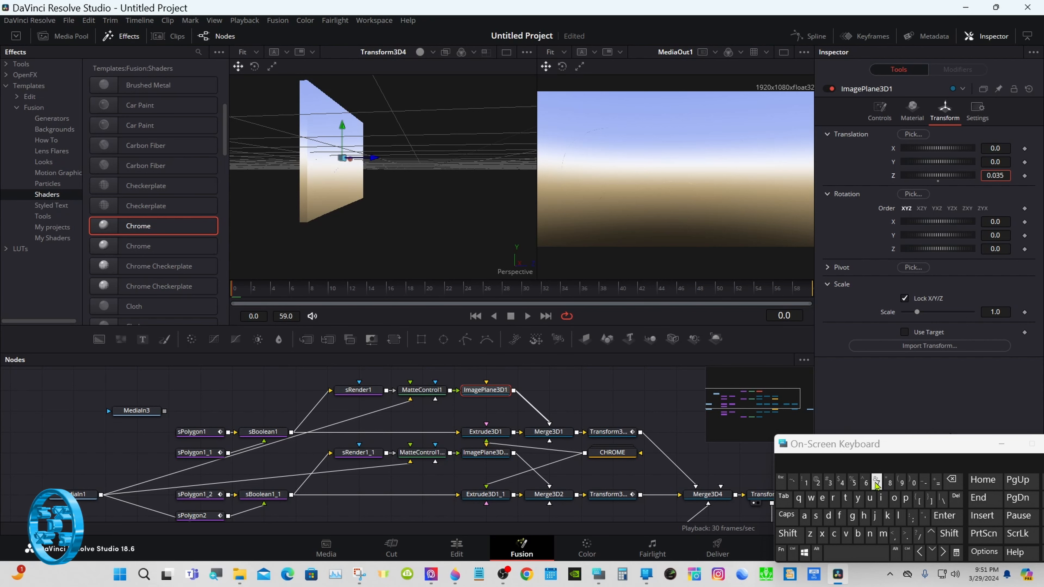
pyautogui.click(877, 482)
pyautogui.click(946, 516)
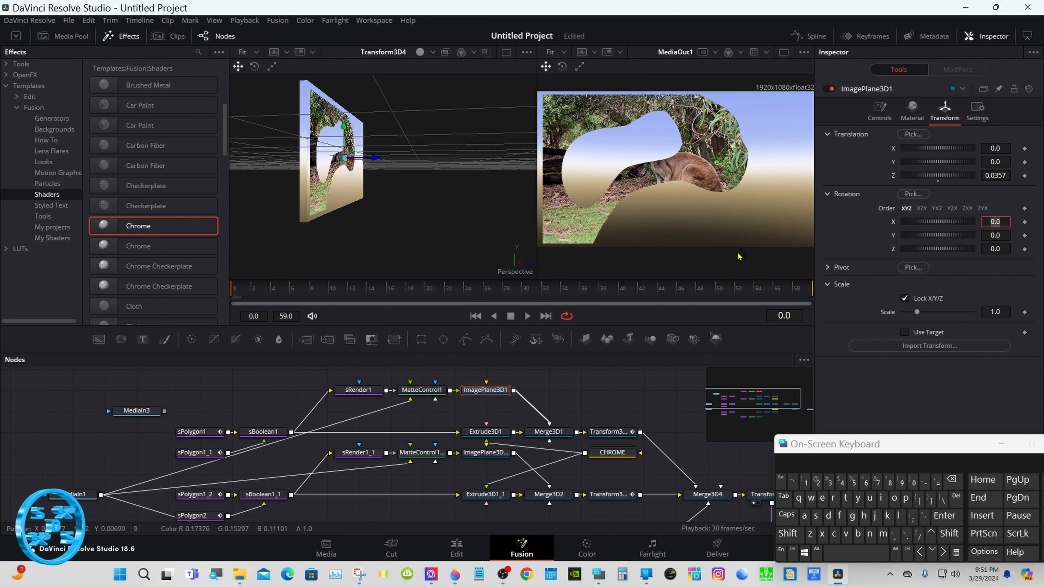
# Paste 0.0357 as the Z translation of the image plane that feeds Merge3D2.
pyautogui.moveTo(648, 352); pyautogui.dragTo(648, 329)
pyautogui.click(485, 430)
pyautogui.doubleClick(996, 175)
pyautogui.hotkey('ctrl', 'v')
# Paste 0.0357 as the Z translation of ImagePlane3D1_2.
pyautogui.moveTo(753, 378); pyautogui.dragTo(748, 396)
pyautogui.click(525, 427)
pyautogui.doubleClick(995, 176)
pyautogui.hotkey('ctrl', 'v')
pyautogui.click(945, 516)
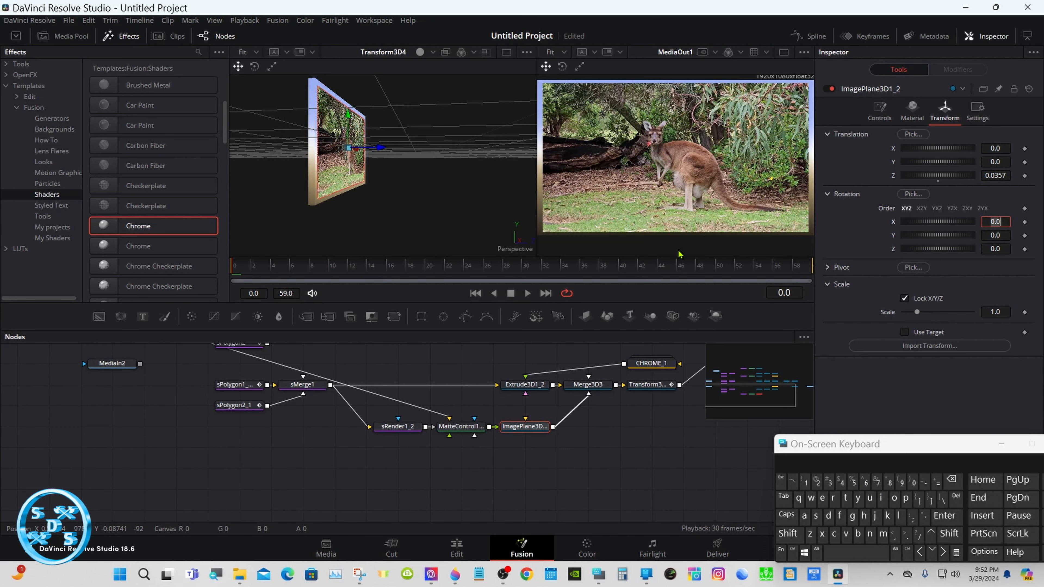
# Move the CHROME_1 node directly above Extrude3D1_2 in the node graph.
pyautogui.moveTo(651, 363); pyautogui.dragTo(524, 363)
pyautogui.moveTo(754, 396); pyautogui.dragTo(765, 380)
pyautogui.click(352, 478)
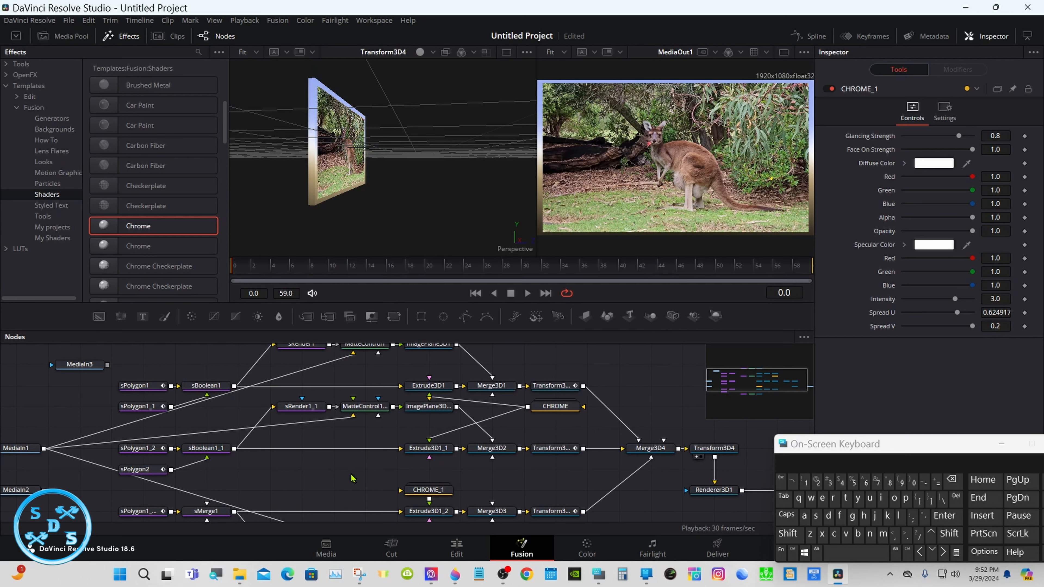
# Shift the polygon and sBoolean nodes of the first two branches away from their outputs to make room for another node.
pyautogui.moveTo(222, 365); pyautogui.dragTo(86, 408)
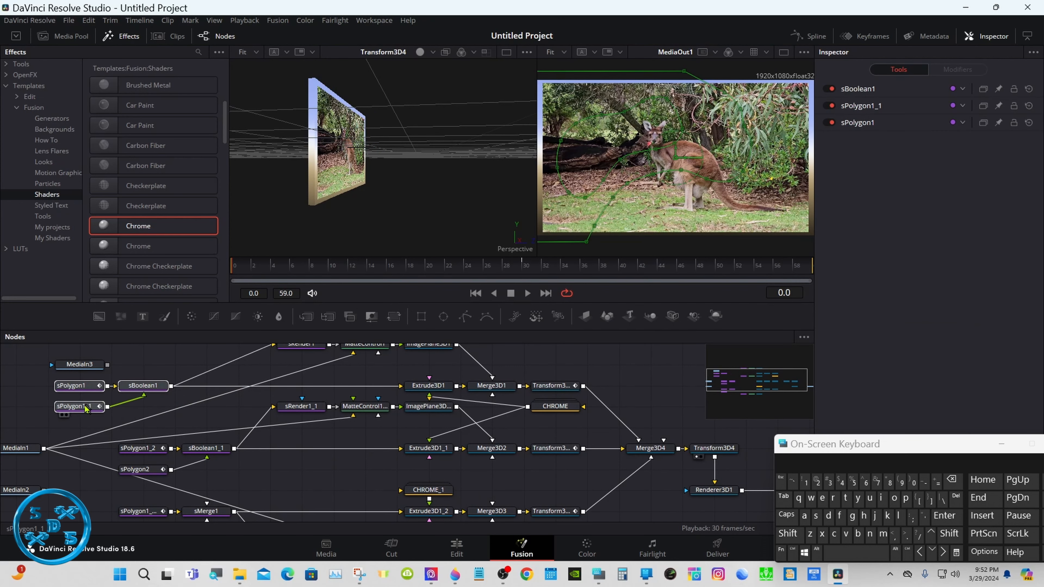
pyautogui.click(172, 423)
pyautogui.moveTo(137, 430)
pyautogui.mouseDown()
pyautogui.moveTo(203, 480)
pyautogui.moveTo(177, 450)
pyautogui.moveTo(144, 448)
pyautogui.mouseUp()
# Insert a further sBoolean node after sBoolean1 and another after sBoolean1_1.
pyautogui.click(154, 387)
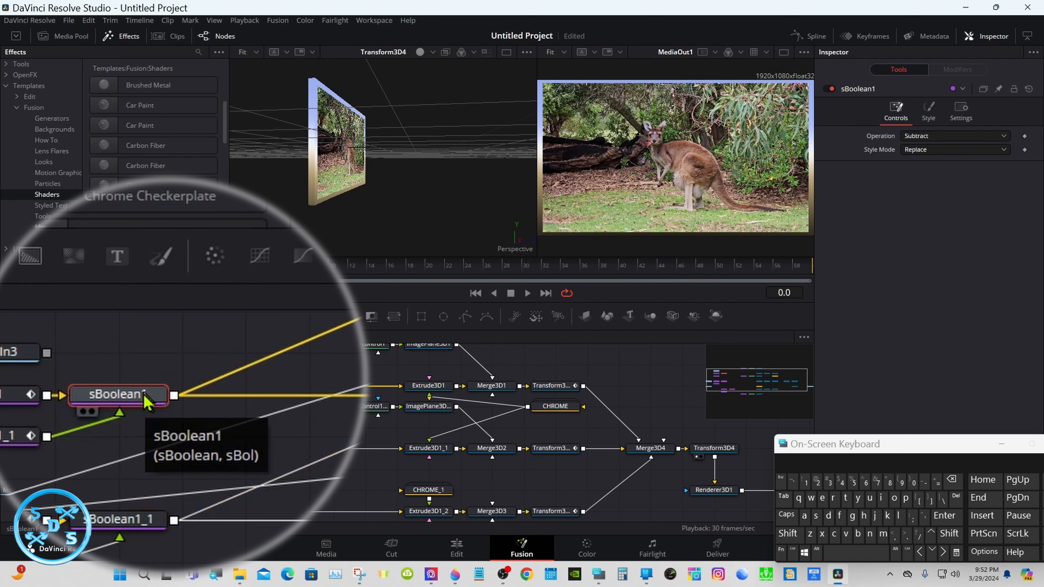
pyautogui.click(152, 466)
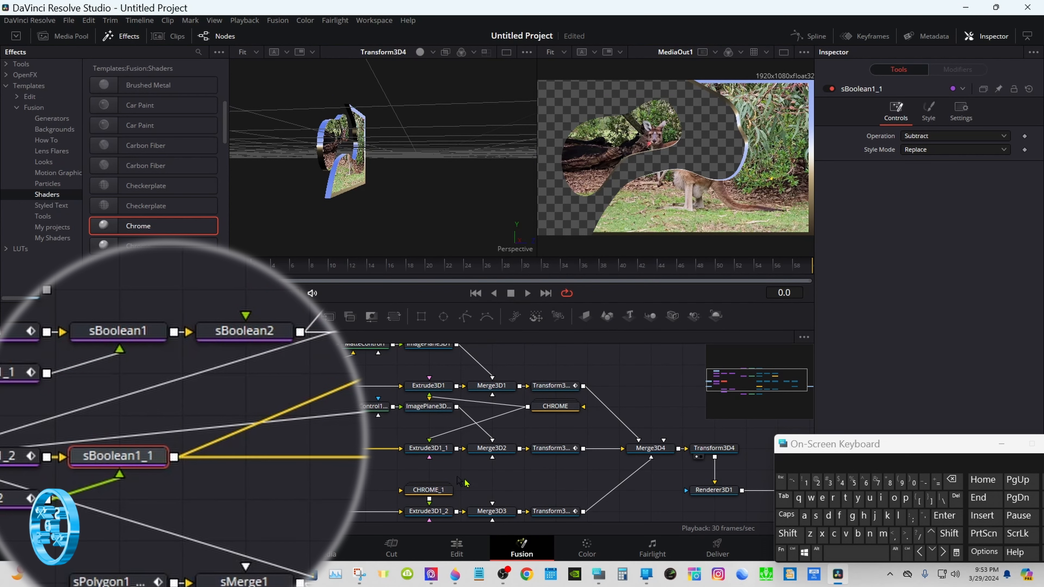
pyautogui.click(788, 533)
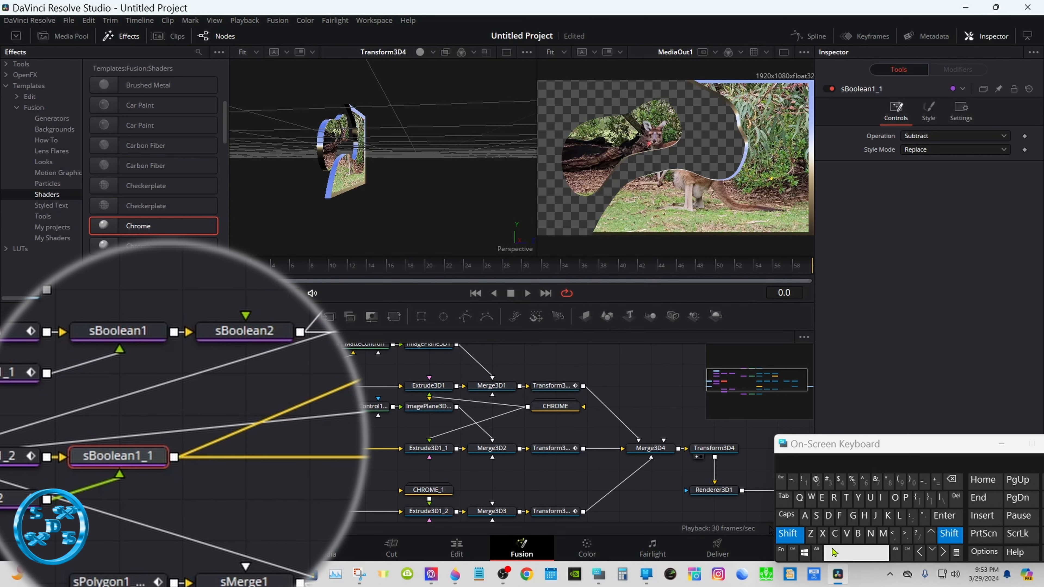
pyautogui.click(834, 553)
pyautogui.click(944, 515)
# Add an sRectangle node through the tool search and display it in the first viewer.
pyautogui.click(788, 533)
pyautogui.click(834, 553)
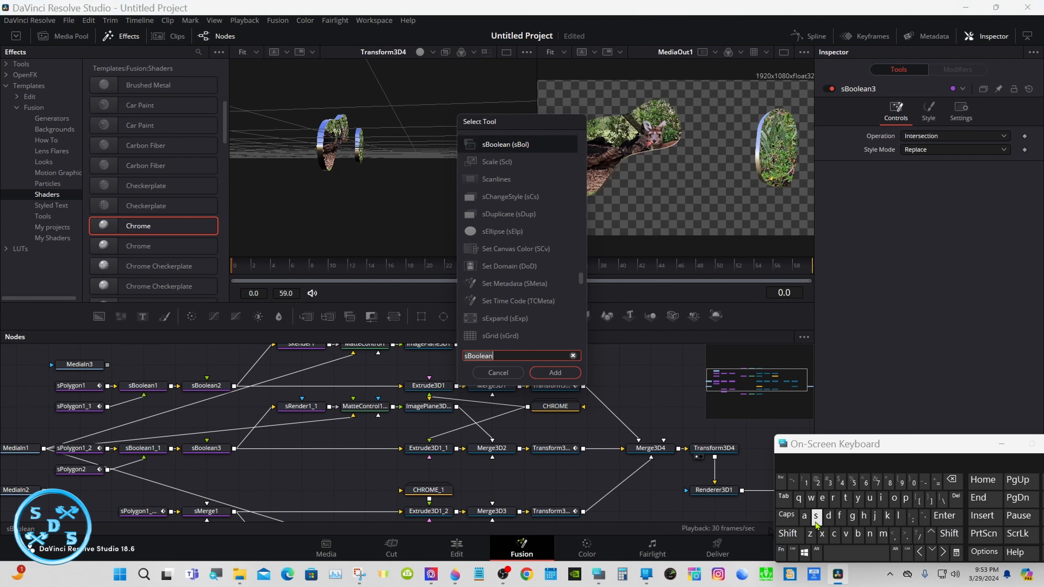
pyautogui.write('s')
pyautogui.click(833, 499)
pyautogui.click(822, 499)
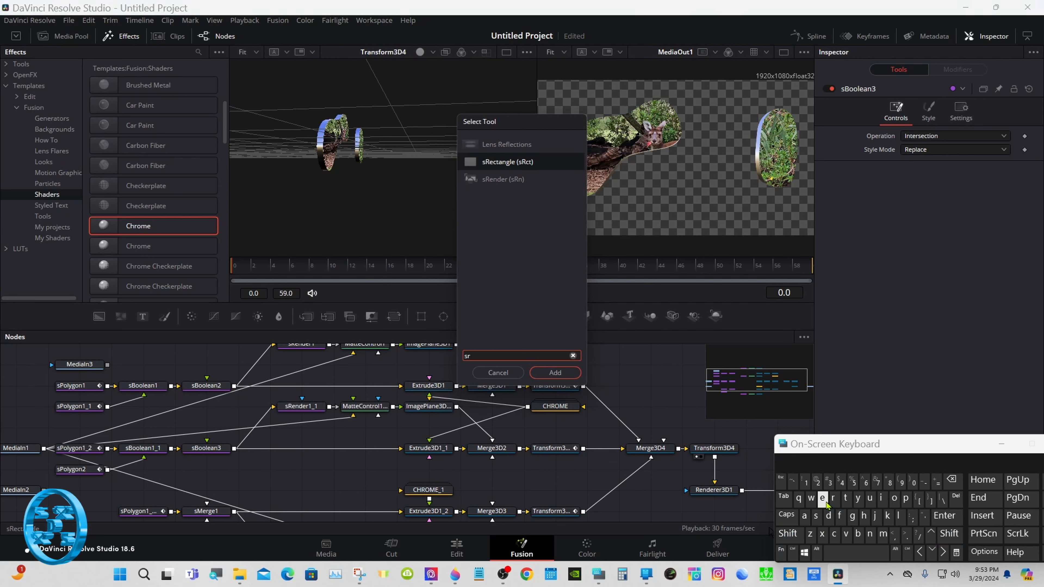
pyautogui.click(507, 162)
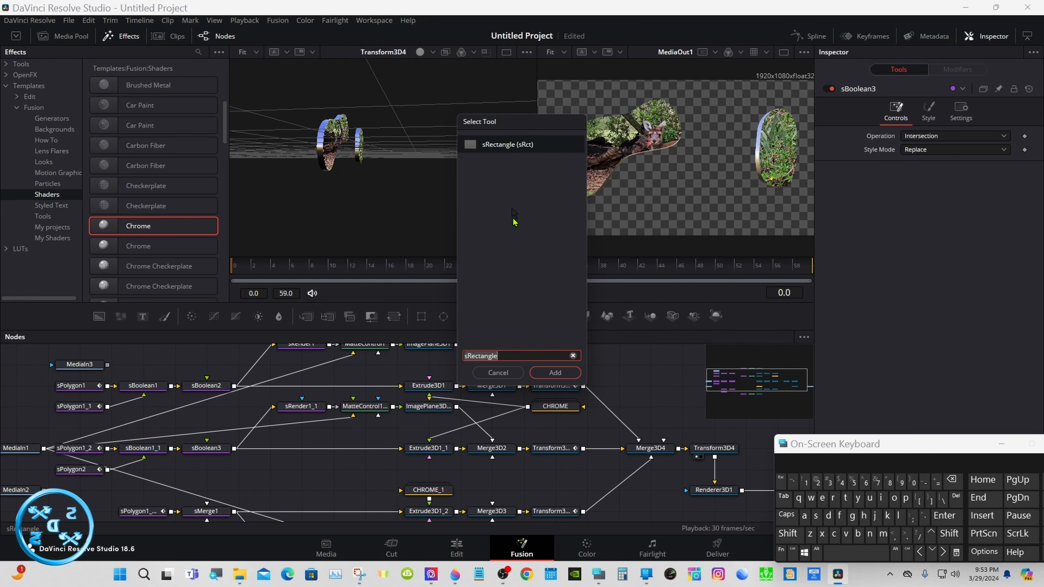
pyautogui.click(540, 372)
pyautogui.press('1')
# Set the sRectangle's width to 1.0 and its height to 1080/1920.
pyautogui.moveTo(938, 224); pyautogui.dragTo(975, 224)
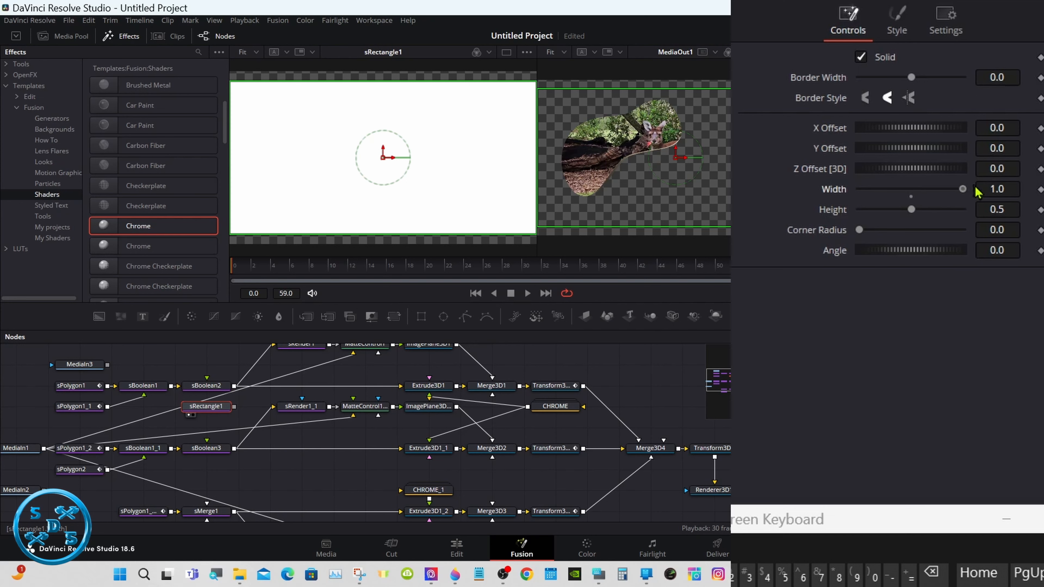
pyautogui.click(1002, 209)
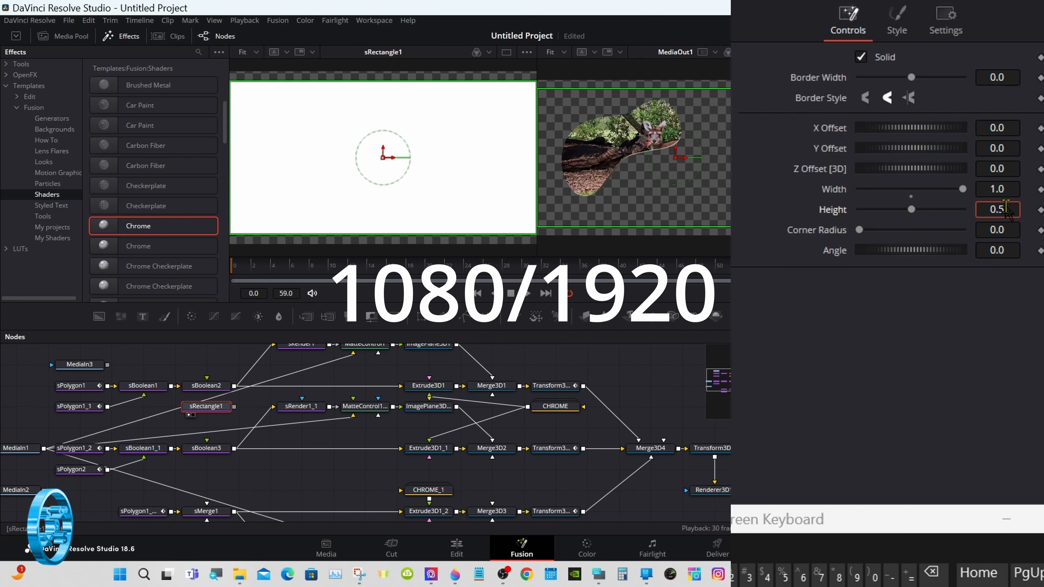
pyautogui.click(934, 576)
pyautogui.click(714, 579)
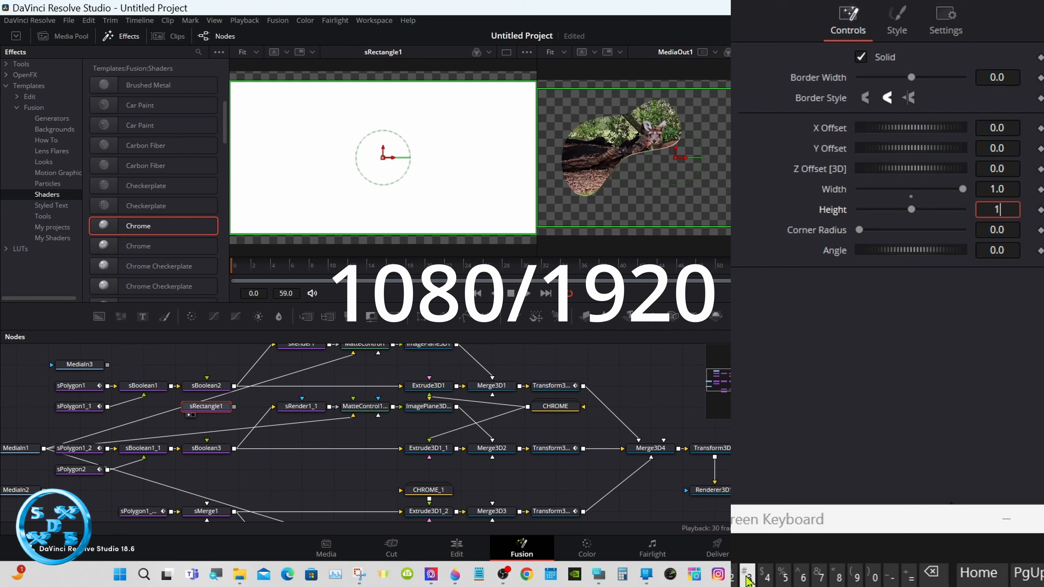
pyautogui.click(875, 579)
pyautogui.click(838, 578)
pyautogui.click(875, 578)
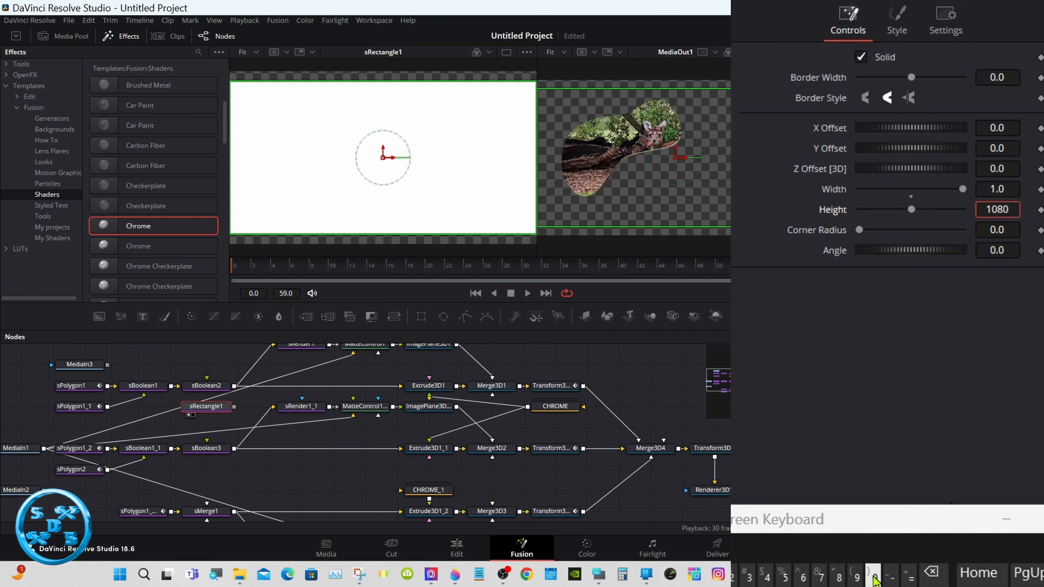
pyautogui.write('/1')
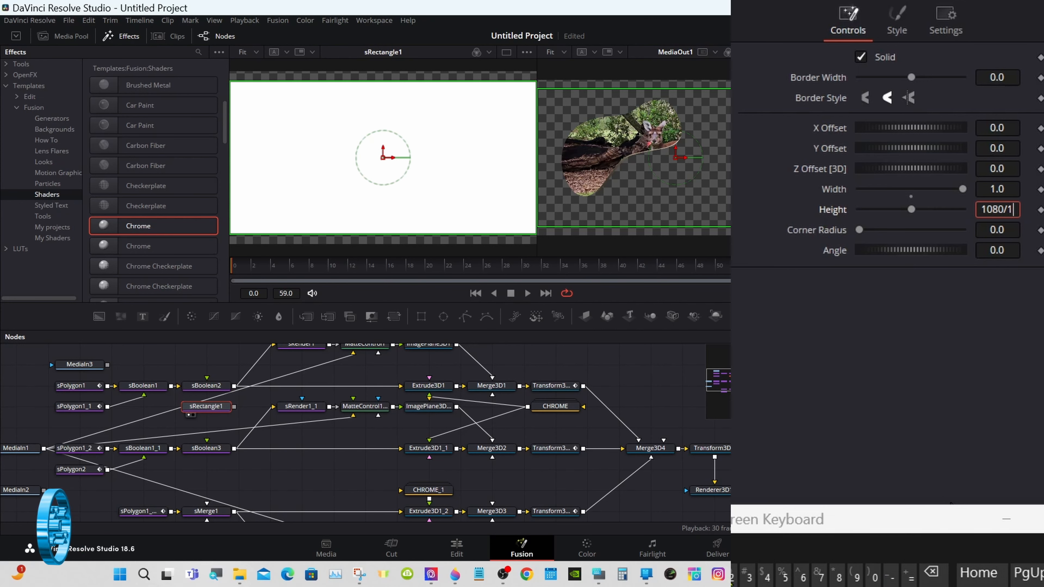
pyautogui.write('92')
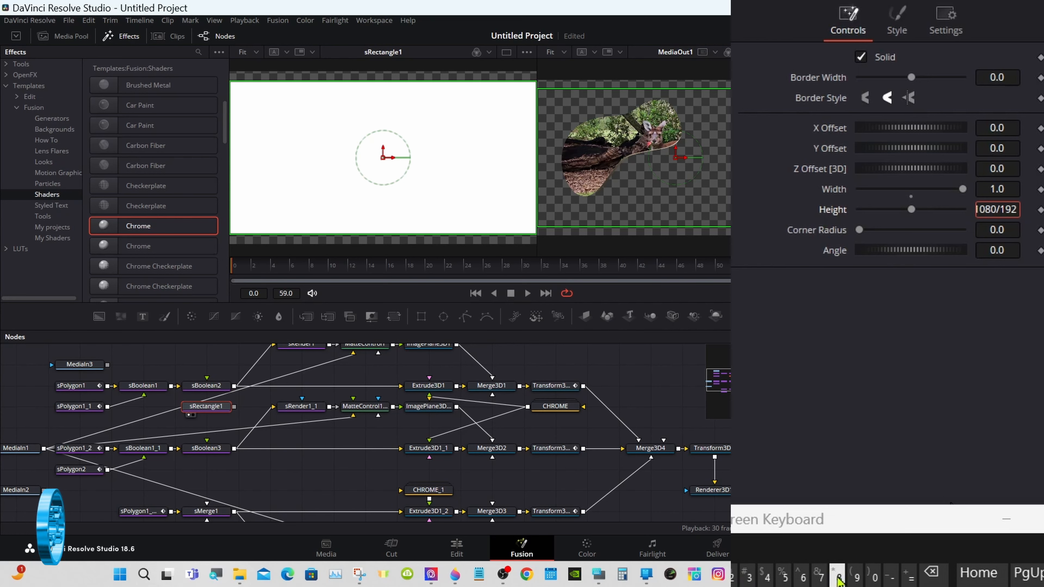
pyautogui.write('0')
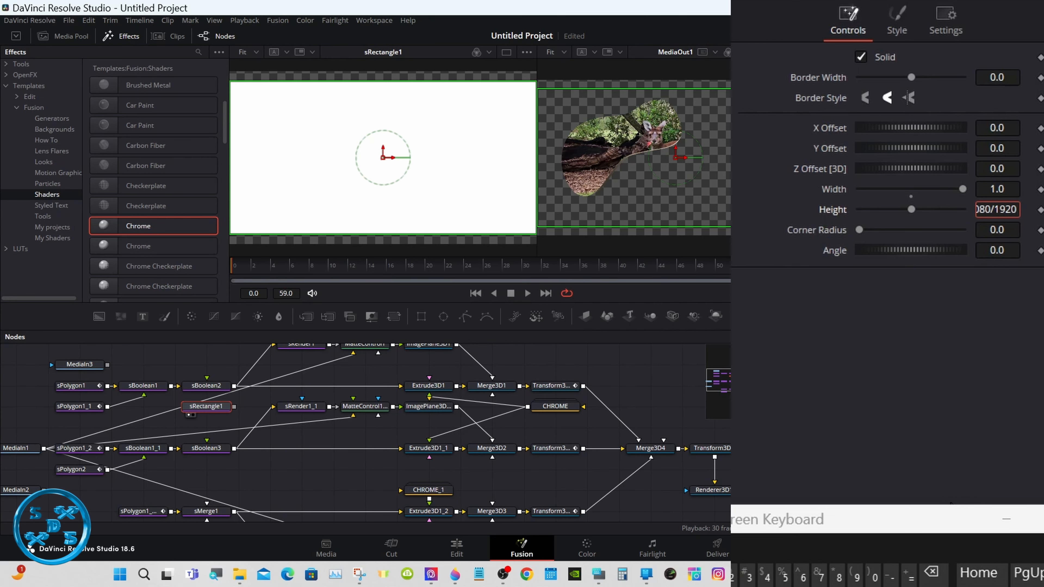
pyautogui.press('Tab')
pyautogui.click(686, 377)
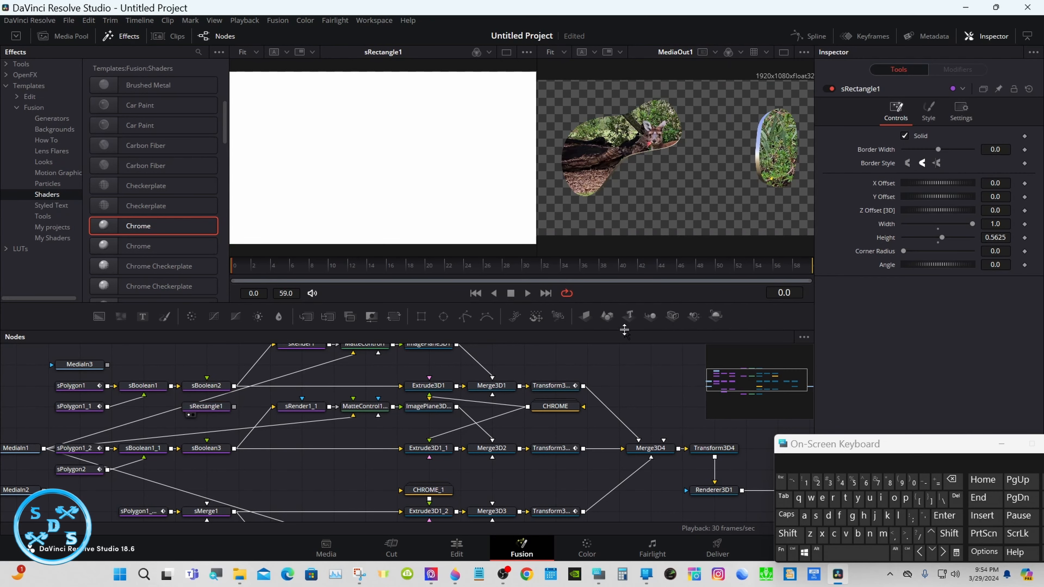
# Connect sRectangle1 to the foreground input of sBoolean2, and show Transform3D4 from an angle in the first viewer.
pyautogui.moveTo(262, 411); pyautogui.dragTo(208, 354)
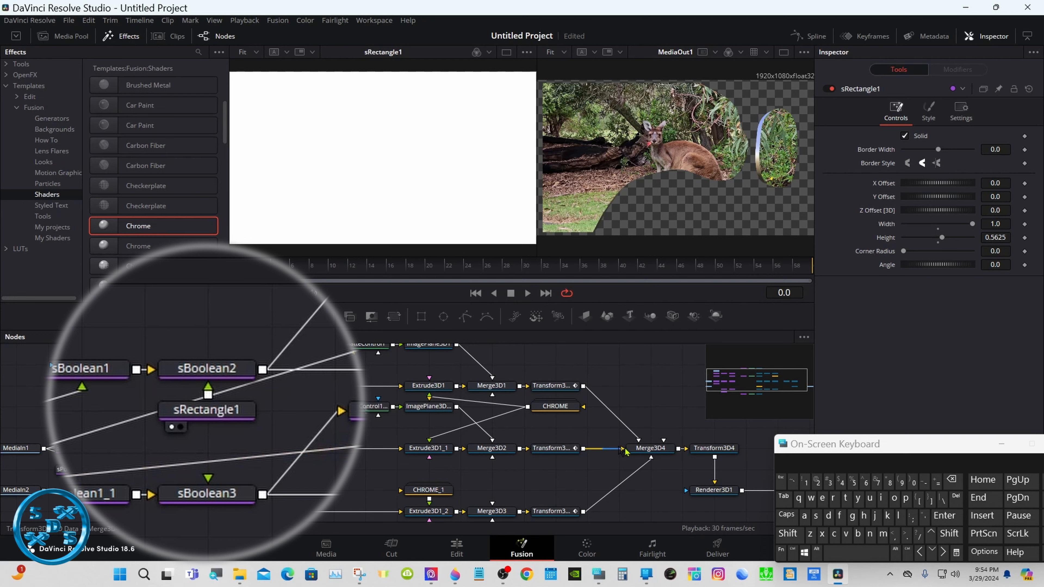
pyautogui.click(695, 458)
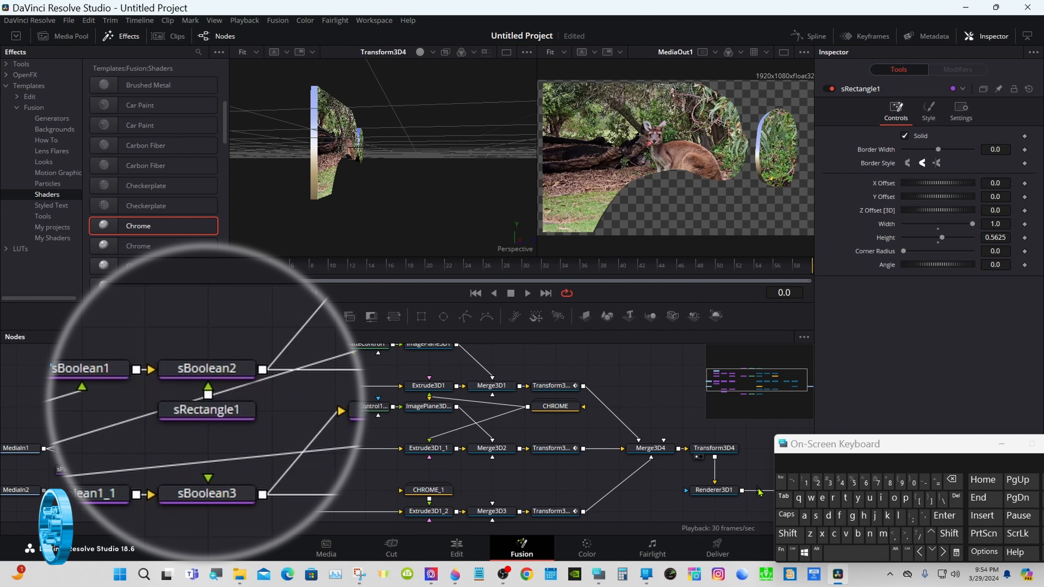
pyautogui.click(788, 535)
pyautogui.moveTo(416, 228); pyautogui.dragTo(403, 246)
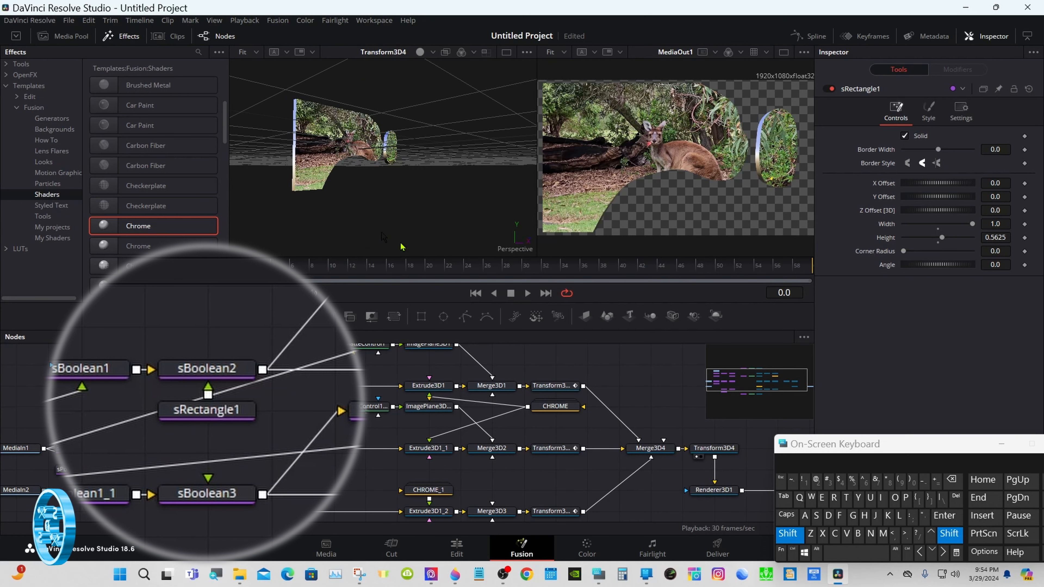
pyautogui.click(788, 535)
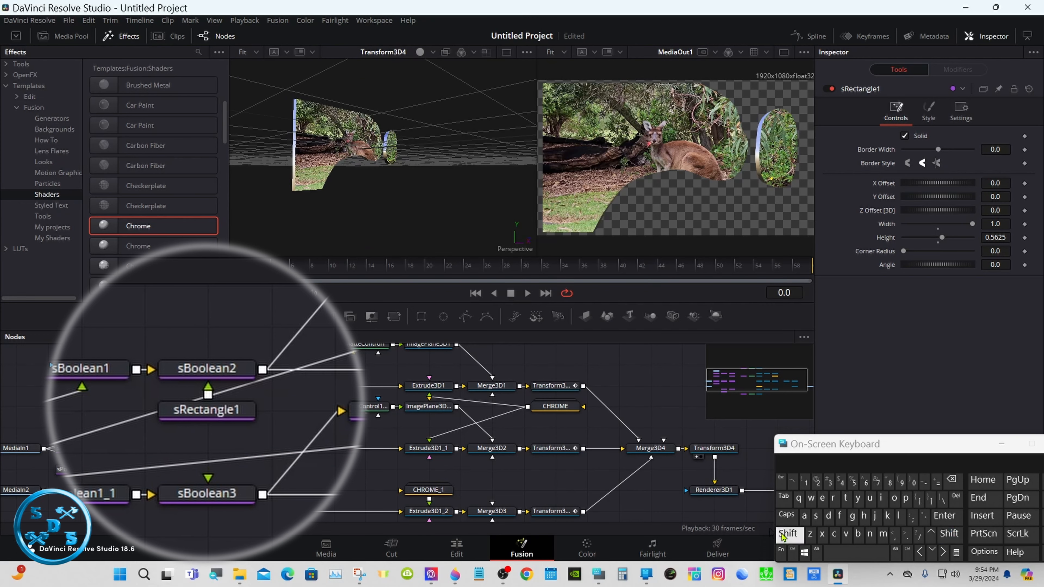
# Disconnect sRectangle1 from sBoolean2 and place it back between the sBoolean2 and sBoolean3 nodes.
pyautogui.click(231, 418)
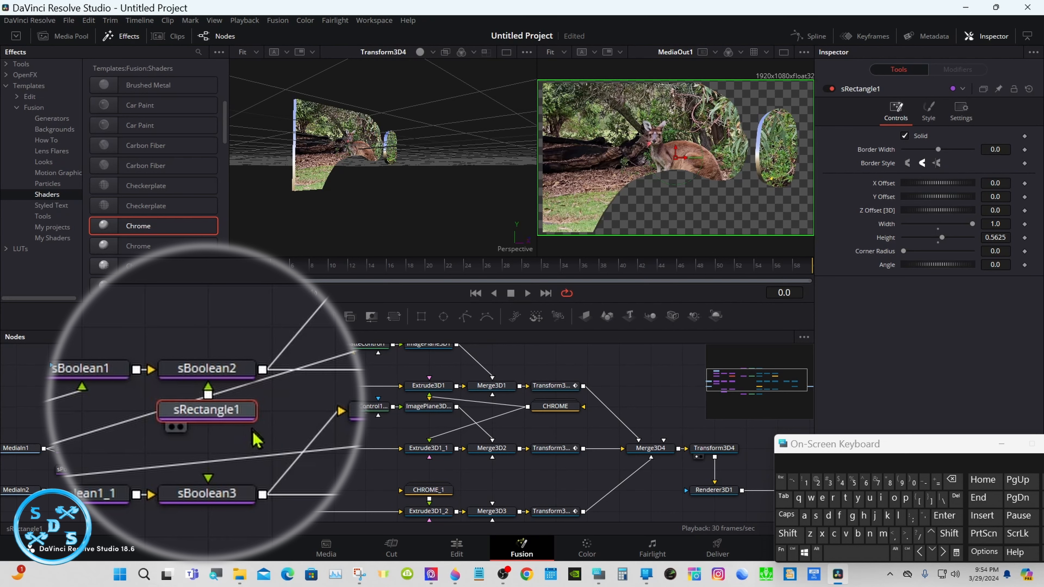
pyautogui.moveTo(242, 414); pyautogui.dragTo(306, 456)
pyautogui.click(213, 398)
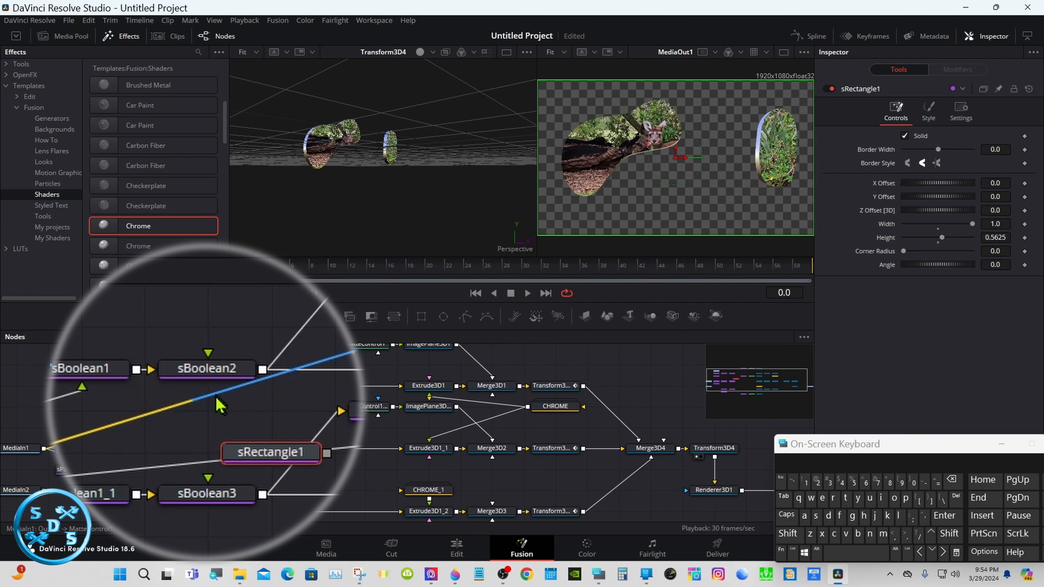
pyautogui.moveTo(237, 458); pyautogui.dragTo(190, 432)
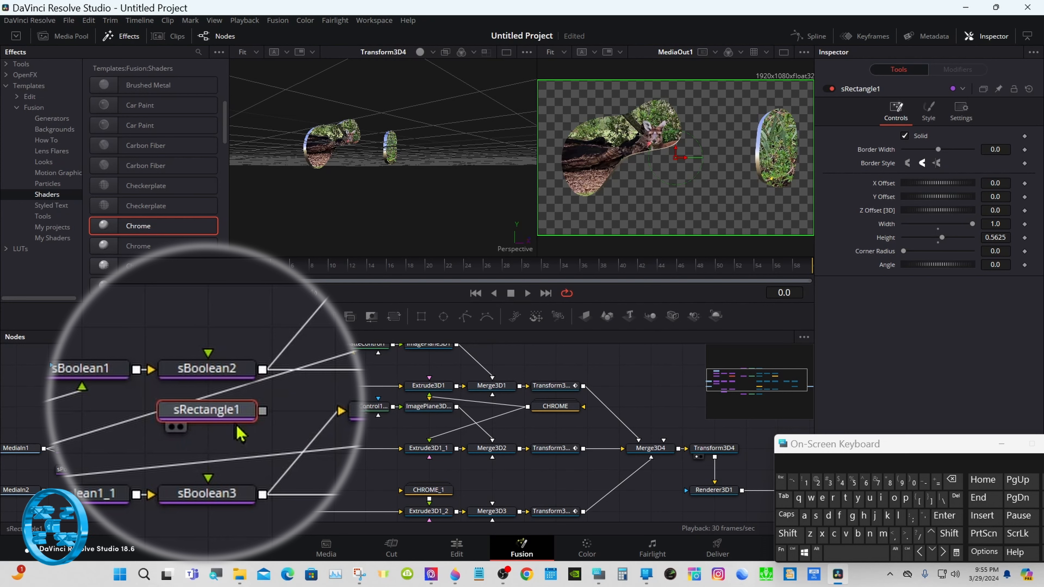
# Connect sRectangle1 to the foreground inputs of both sBoolean3 and sBoolean2.
pyautogui.moveTo(263, 411); pyautogui.dragTo(208, 480)
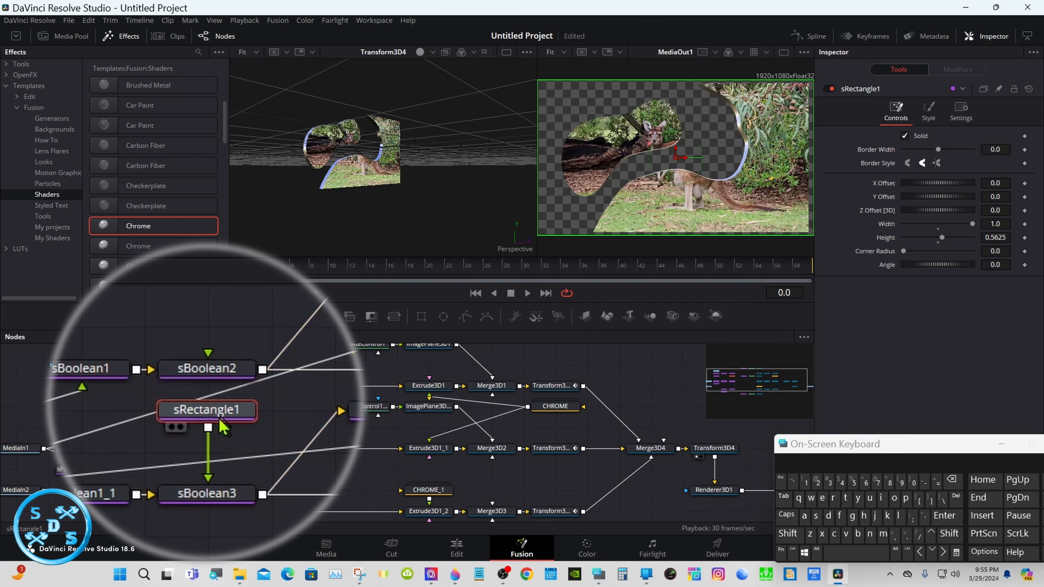
pyautogui.moveTo(206, 362); pyautogui.dragTo(211, 353)
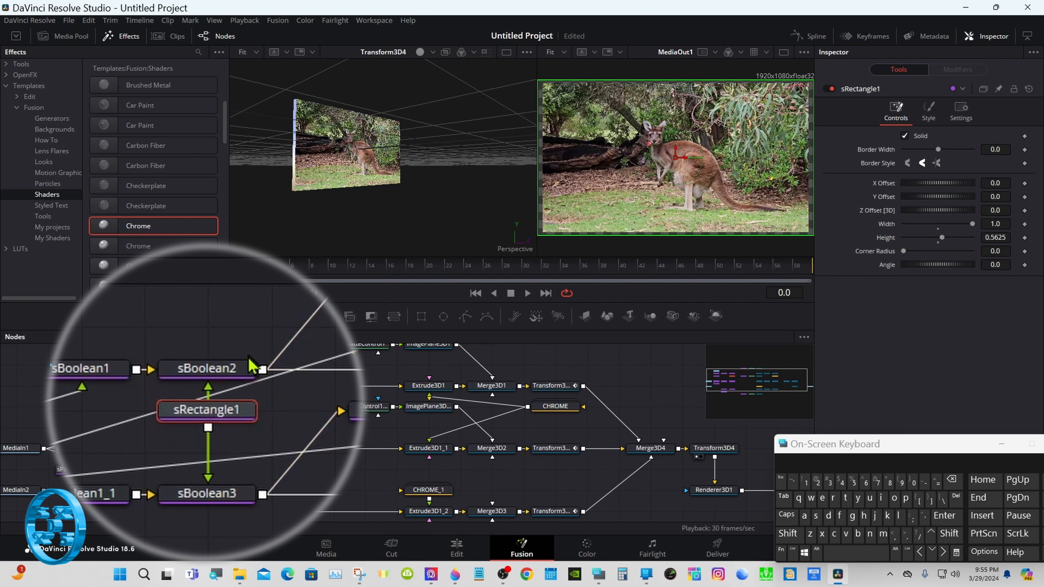
pyautogui.click(231, 495)
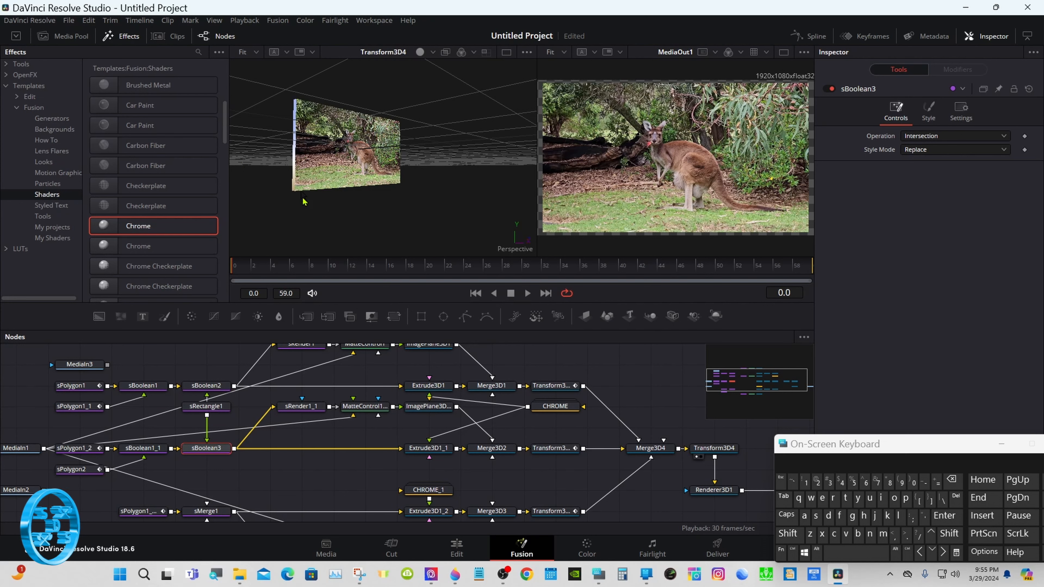
# Set Transform3D4's Z translation to 1.287 while checking the MediaOut1 image in an enlarged single viewer.
pyautogui.click(716, 452)
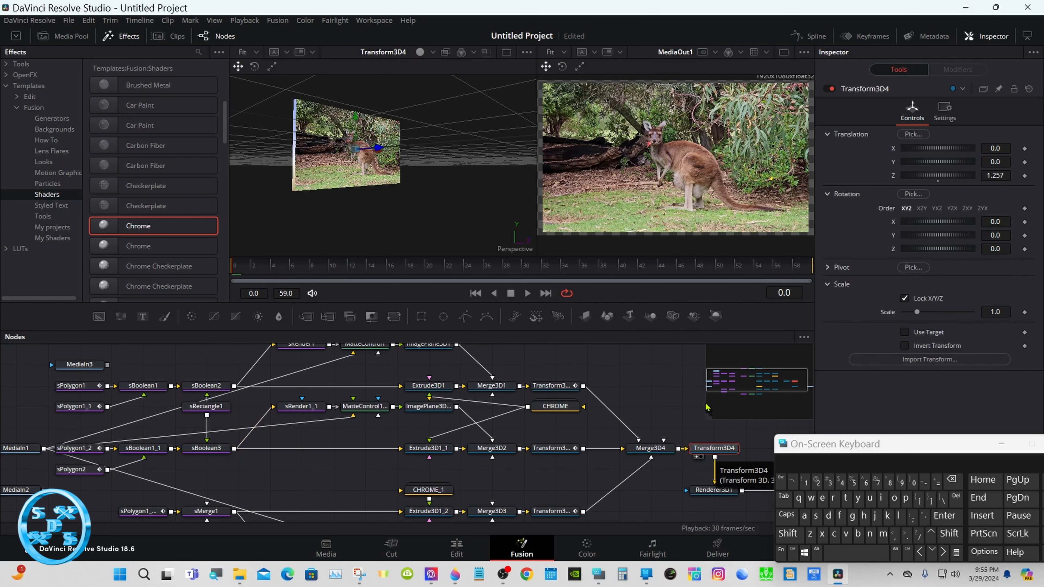
pyautogui.moveTo(660, 332); pyautogui.dragTo(643, 478)
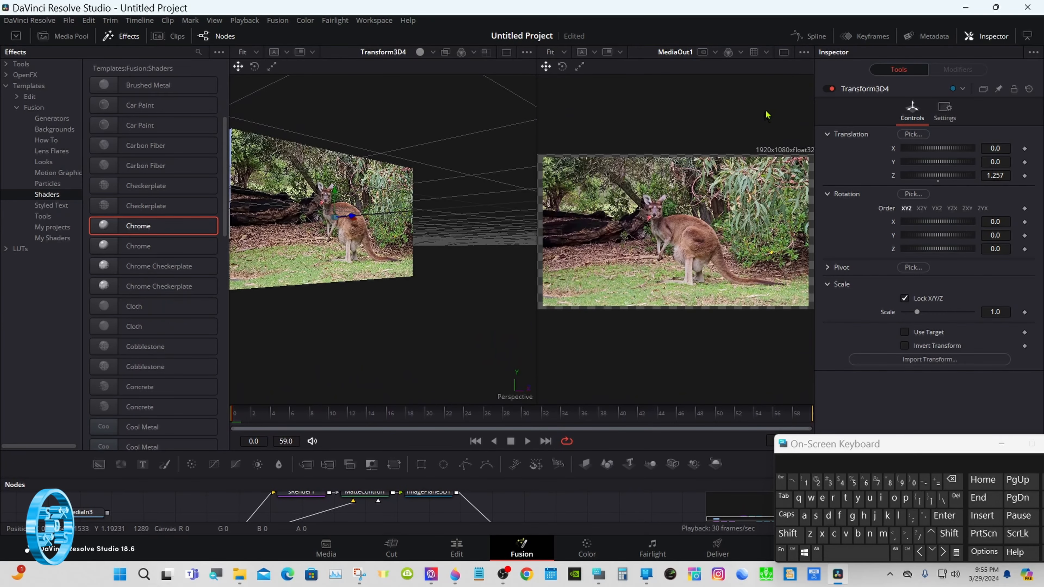
pyautogui.click(784, 54)
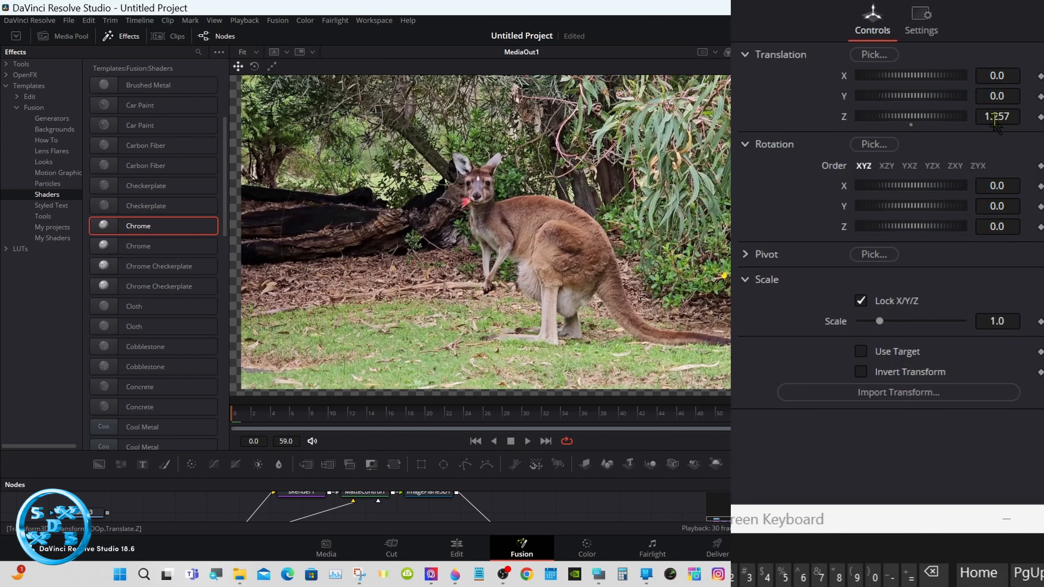
pyautogui.moveTo(994, 114); pyautogui.dragTo(1020, 117)
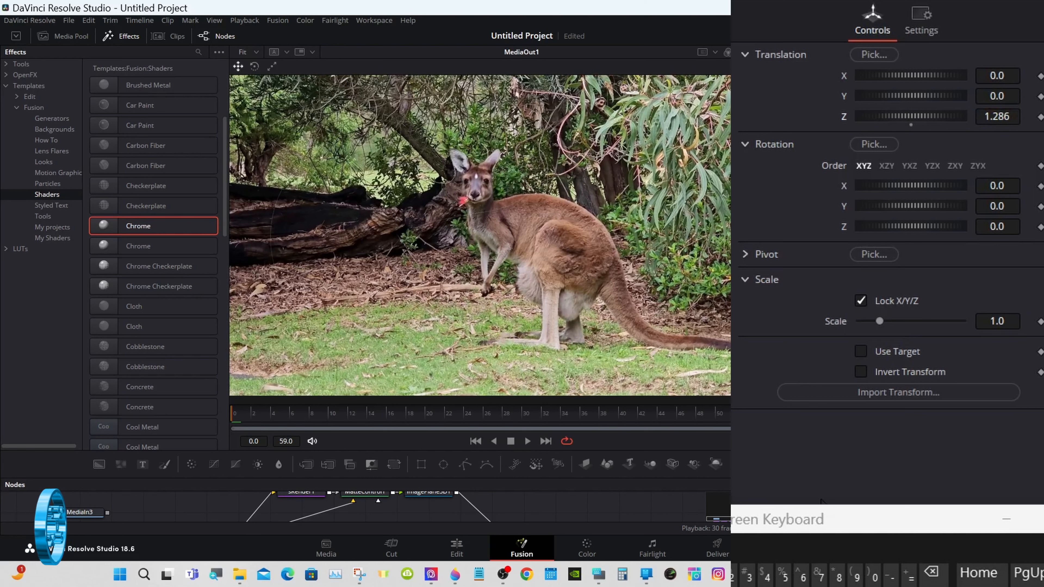
pyautogui.click(1011, 117)
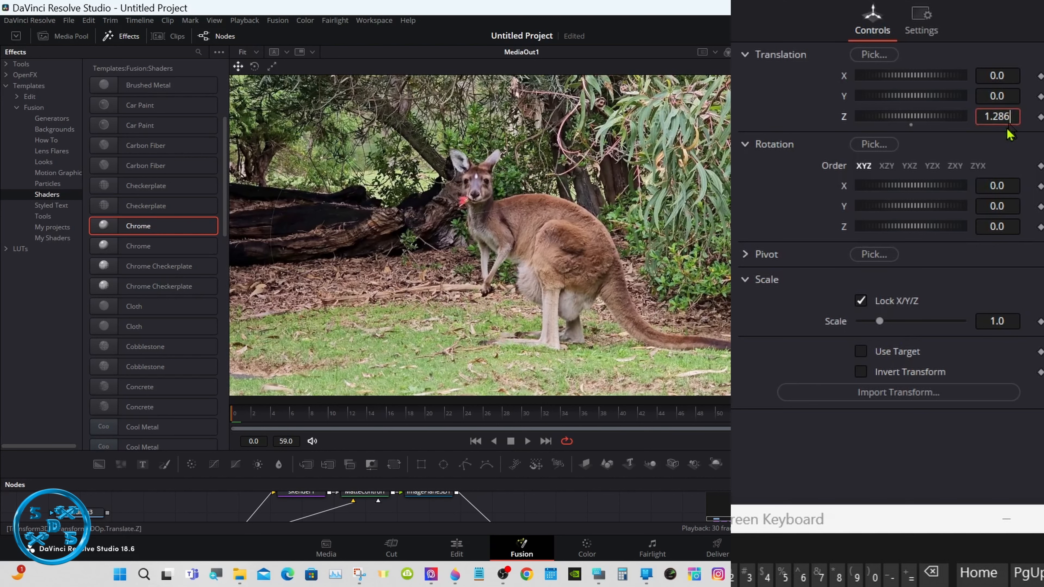
pyautogui.click(942, 578)
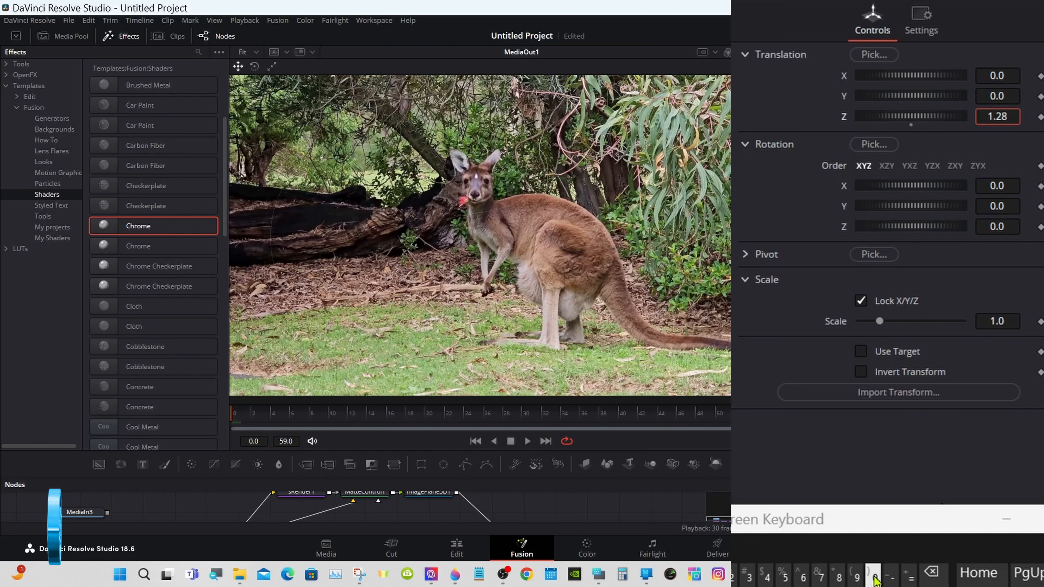
pyautogui.click(820, 576)
pyautogui.press('Tab')
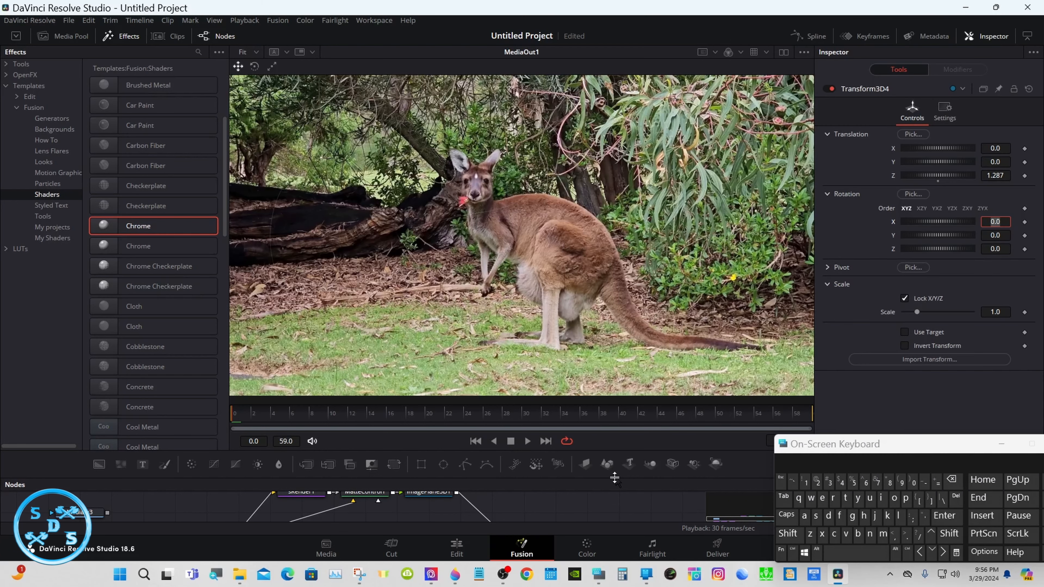
# Scrub the timeline to frame 31 to check how the pieces rotate away from the clip image.
pyautogui.moveTo(608, 476); pyautogui.dragTo(609, 328)
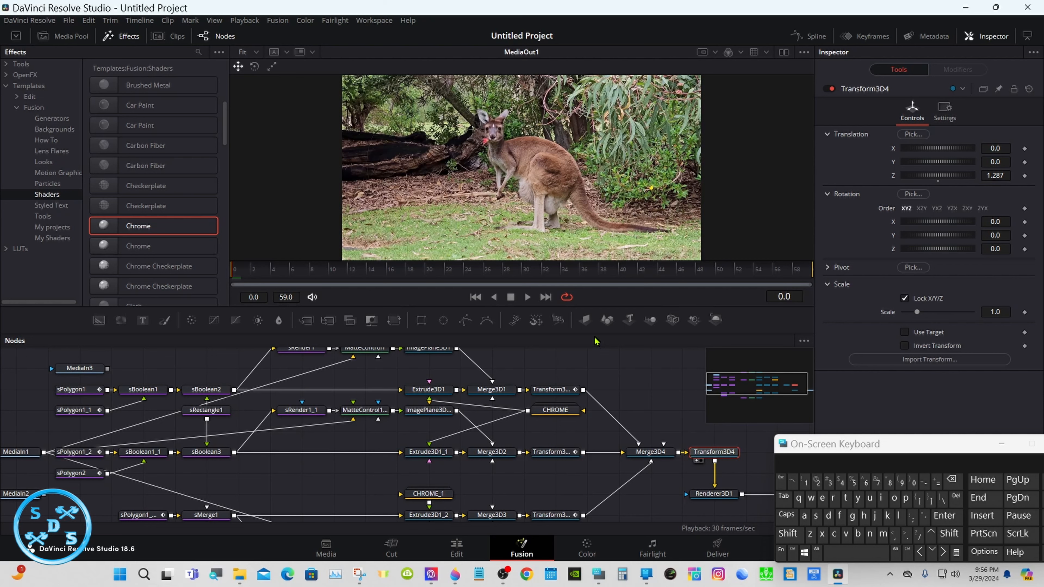
pyautogui.moveTo(274, 270); pyautogui.dragTo(517, 281)
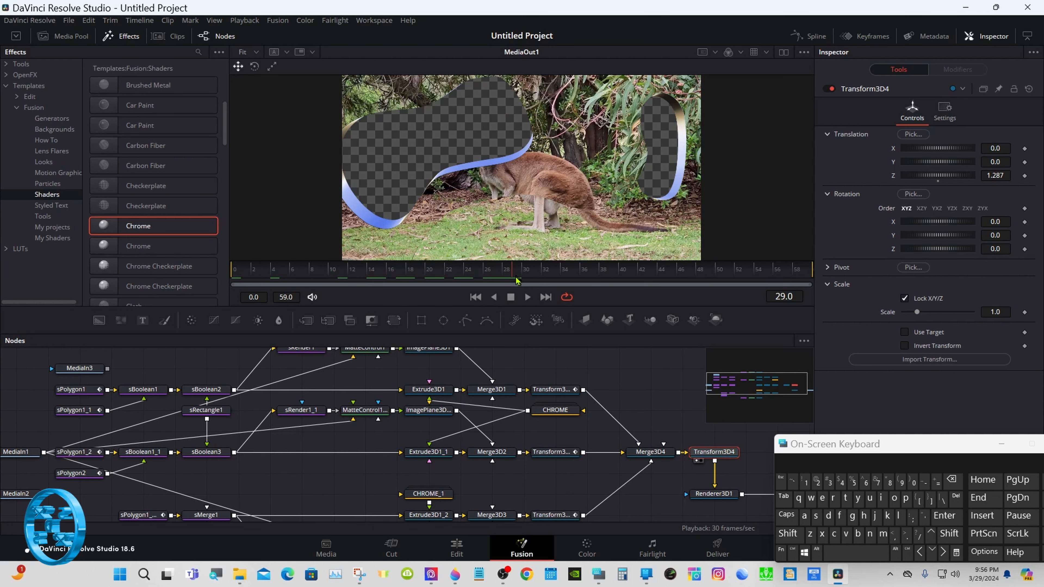
pyautogui.moveTo(517, 281); pyautogui.dragTo(541, 279)
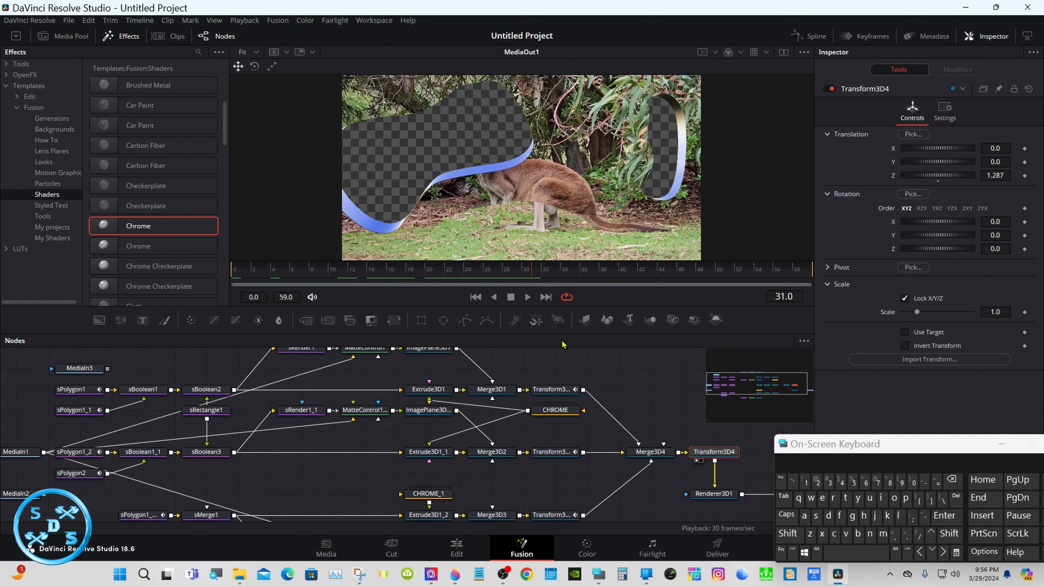
# Enlarge the node graph area, close the on-screen keyboard, and move the MediaIn2 node below the third branch.
pyautogui.moveTo(561, 334); pyautogui.dragTo(553, 234)
pyautogui.moveTo(5, 397); pyautogui.dragTo(91, 492)
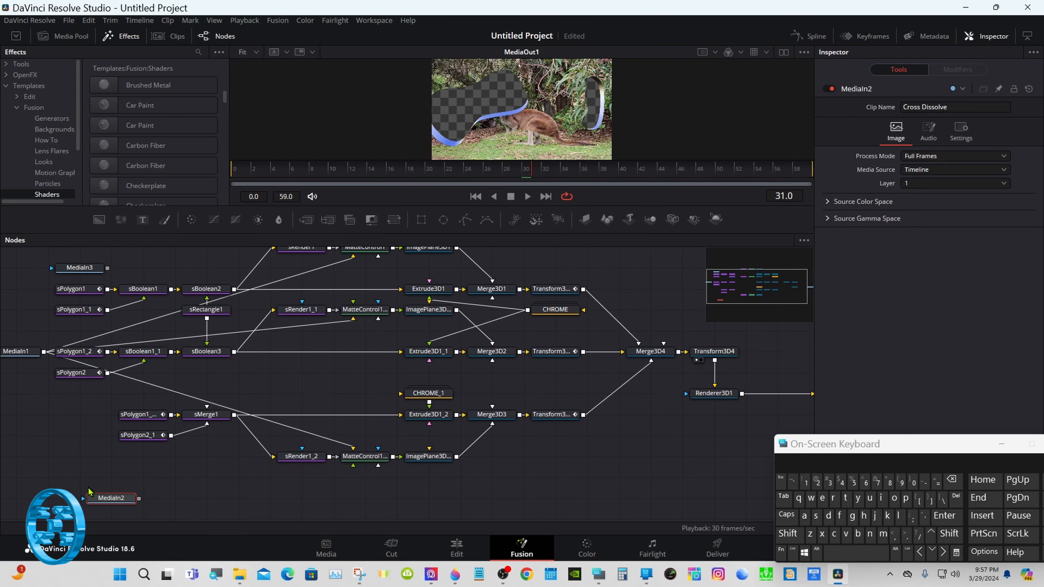
pyautogui.click(1028, 36)
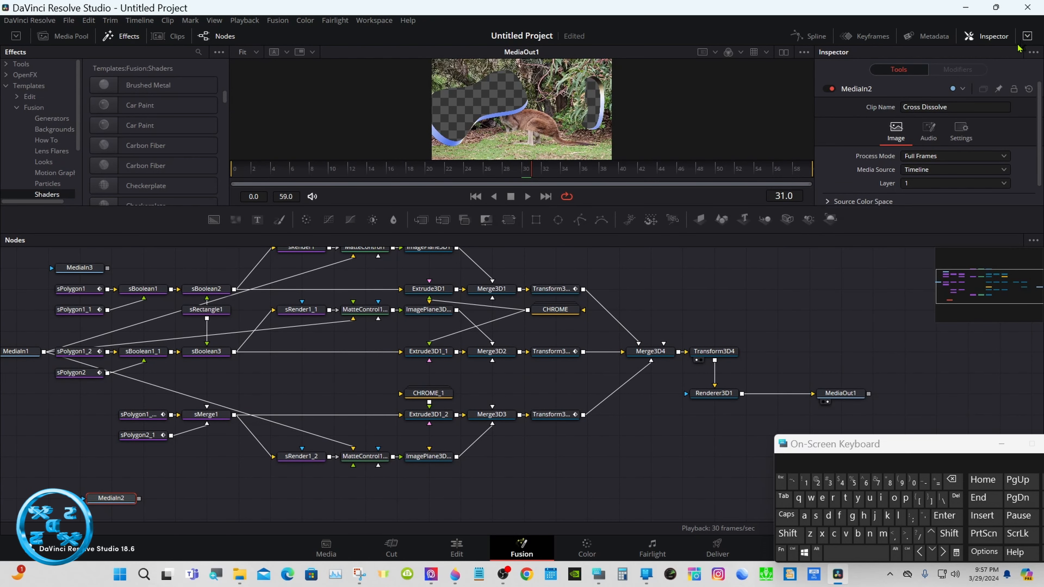
pyautogui.click(1002, 444)
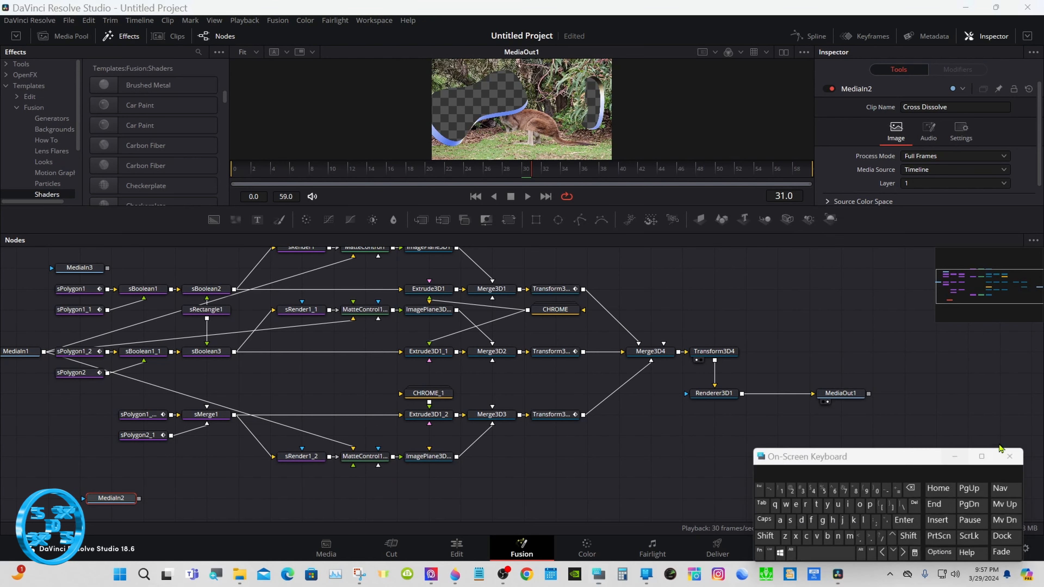
# Detach MediaOut1 from Renderer3D1, merge Renderer3D1 over MediaIn2, and connect the new merge to MediaOut1.
pyautogui.moveTo(835, 393); pyautogui.dragTo(789, 448)
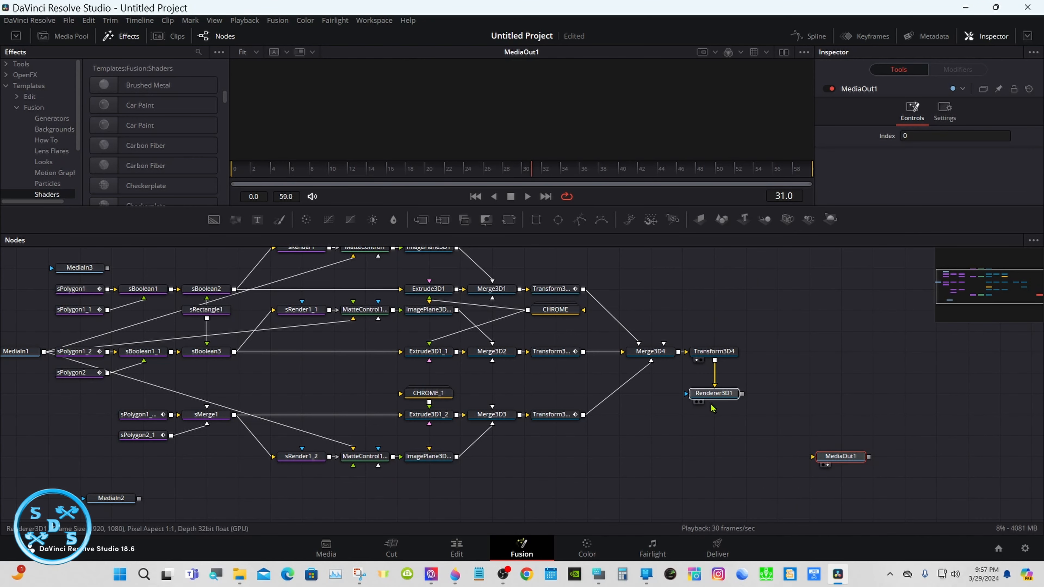
pyautogui.moveTo(714, 394); pyautogui.dragTo(713, 416)
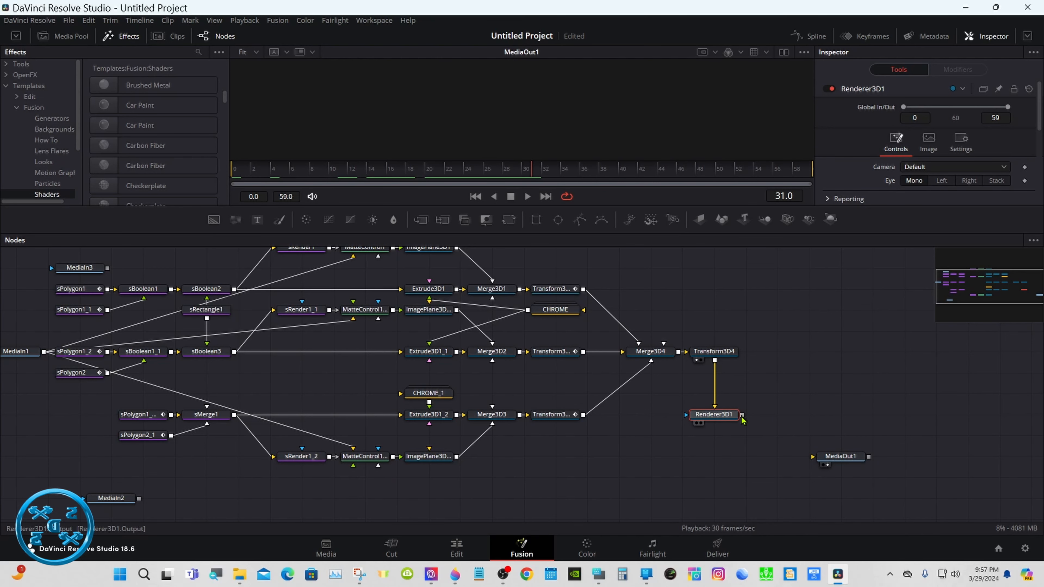
pyautogui.moveTo(743, 416); pyautogui.dragTo(139, 498)
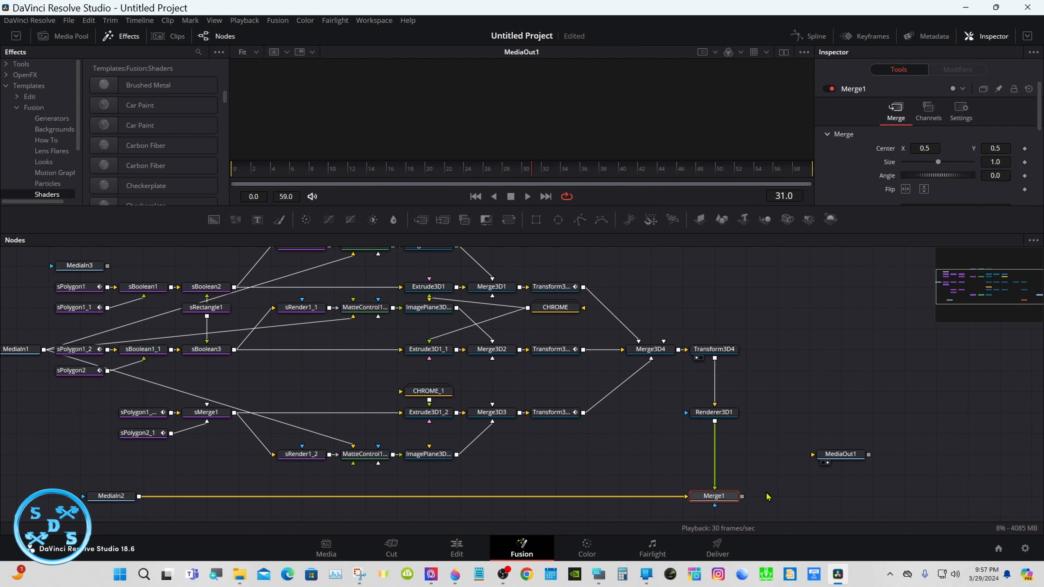
pyautogui.moveTo(743, 500); pyautogui.dragTo(820, 487)
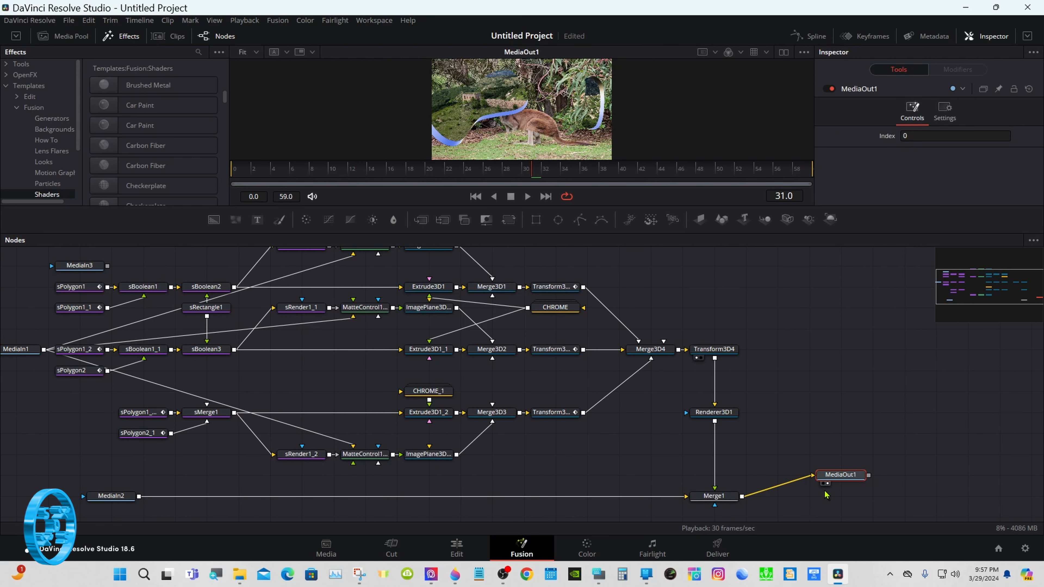
# Align MediaOut1 with Merge1 and scrub the transition in an enlarged viewer, ending at frame 36.
pyautogui.moveTo(828, 473); pyautogui.dragTo(828, 492)
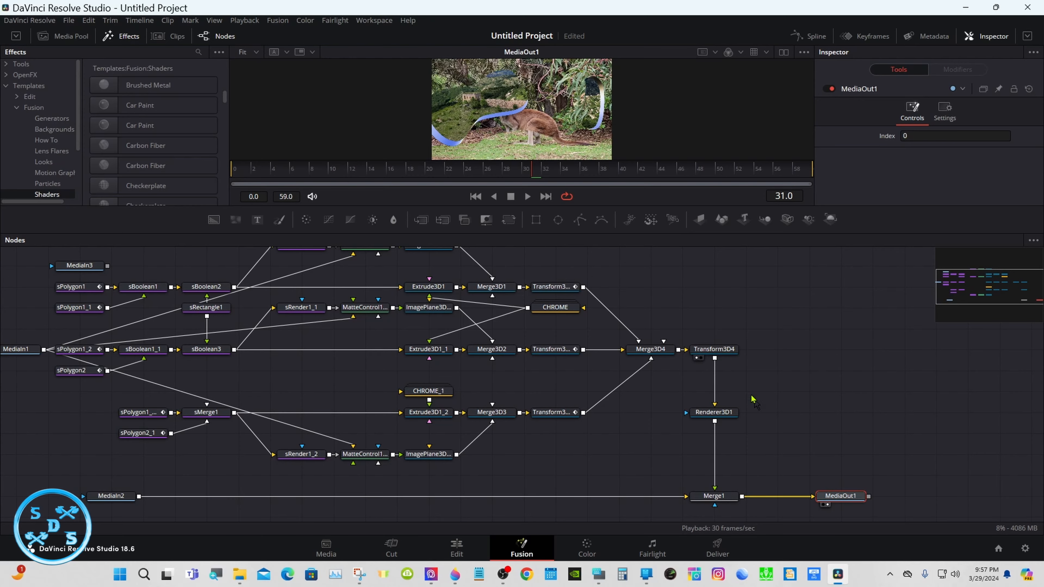
pyautogui.moveTo(618, 234); pyautogui.dragTo(514, 342)
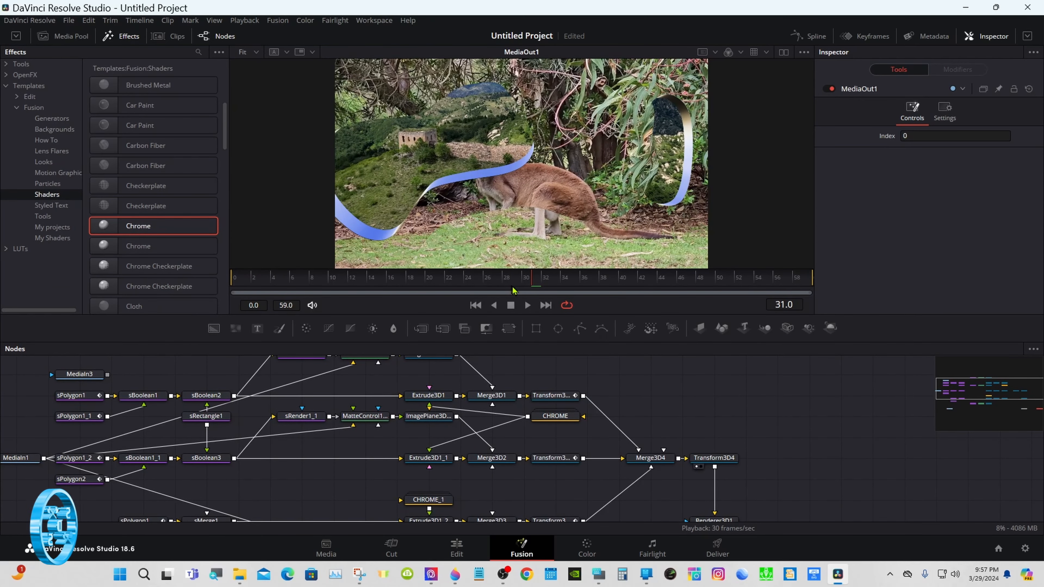
pyautogui.moveTo(514, 291); pyautogui.dragTo(722, 286)
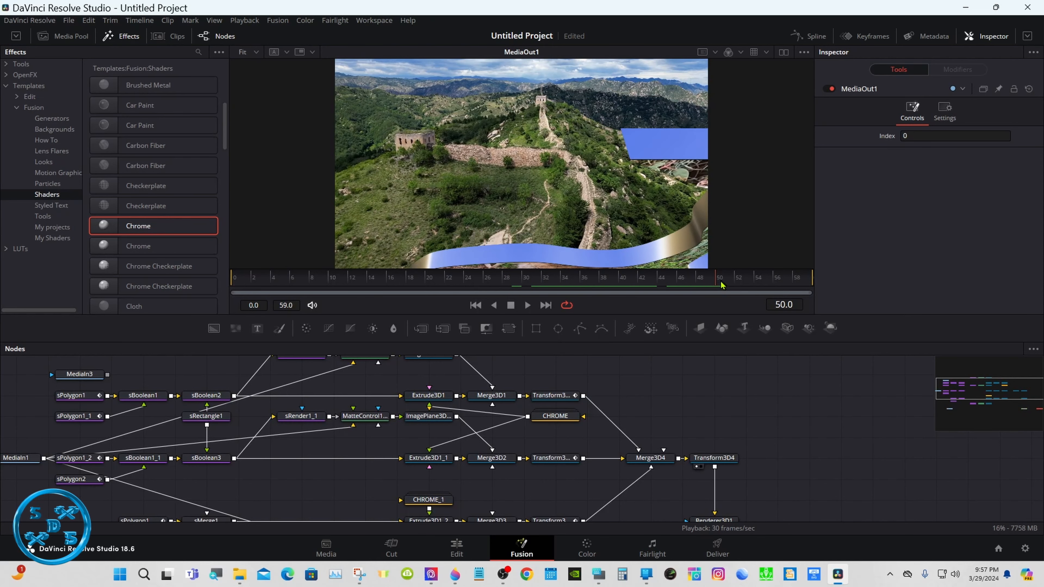
pyautogui.moveTo(722, 286); pyautogui.dragTo(586, 287)
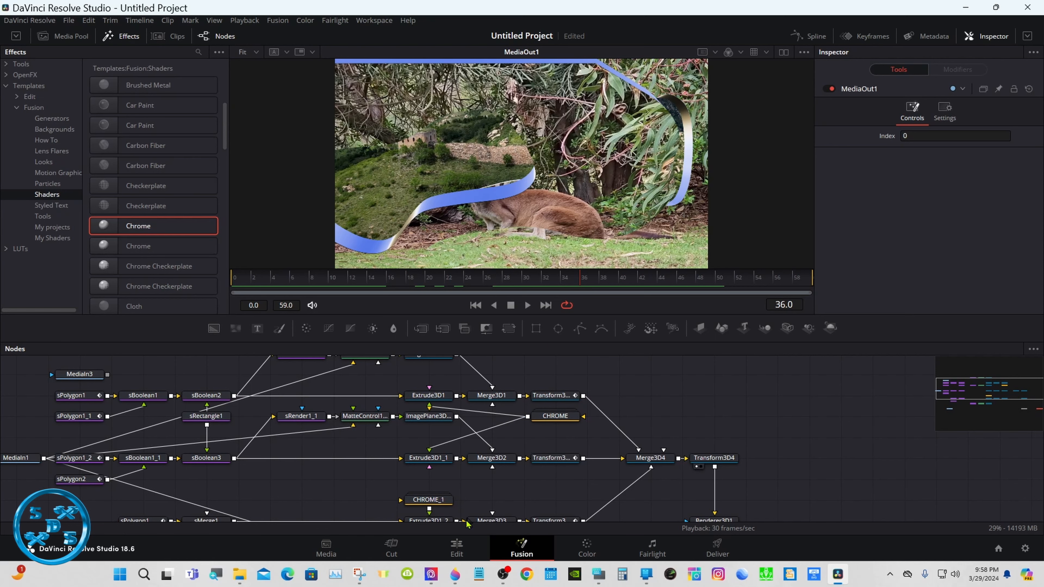
# Switch to the Edit page and scrub around the start of the Cross Dissolve transition to check how the effect begins.
pyautogui.click(457, 548)
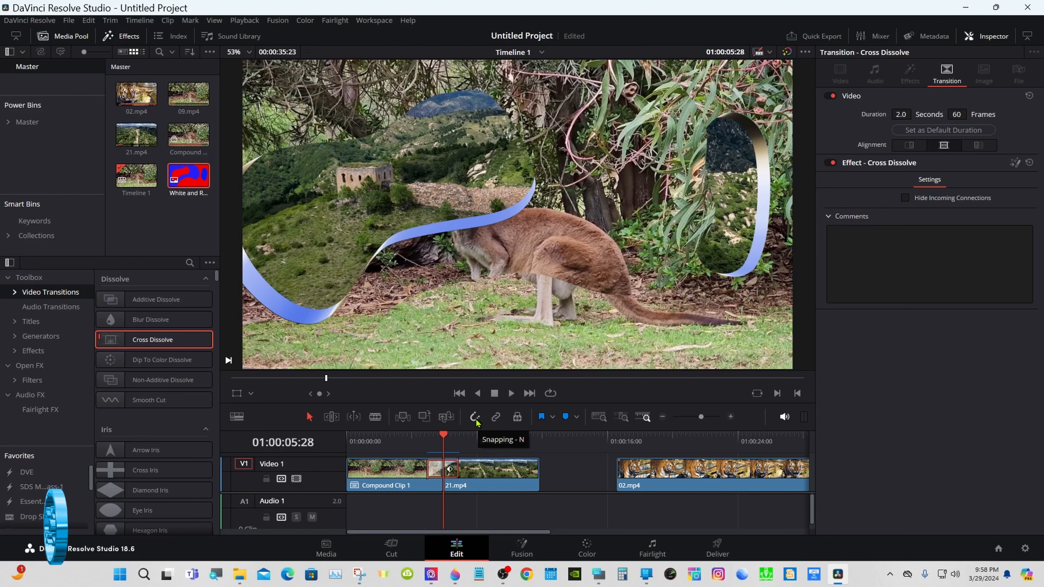
pyautogui.moveTo(424, 438); pyautogui.dragTo(427, 436)
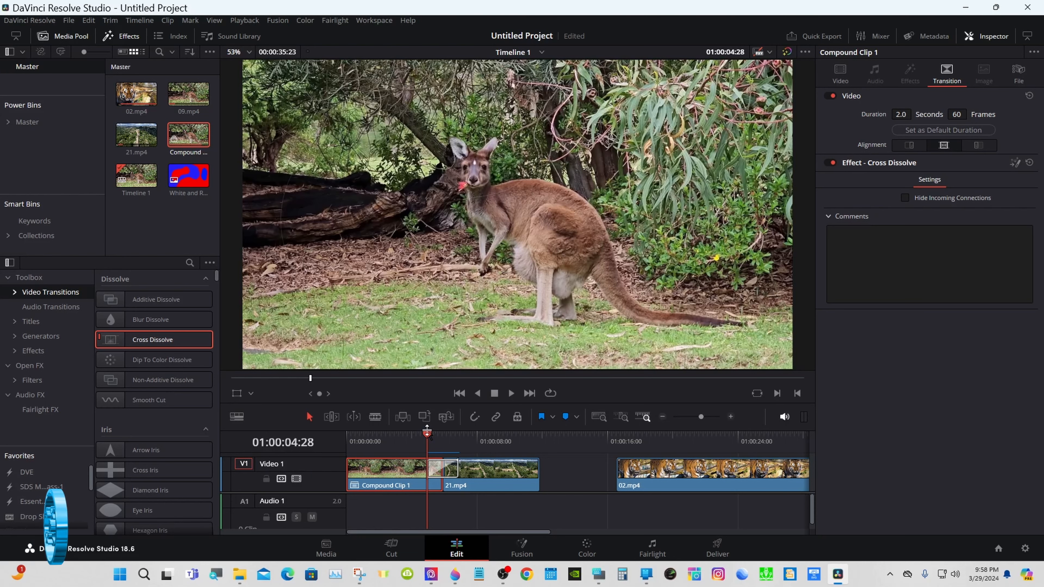
pyautogui.moveTo(427, 431)
pyautogui.mouseDown()
pyautogui.moveTo(428, 439)
pyautogui.moveTo(428, 428)
pyautogui.mouseUp()
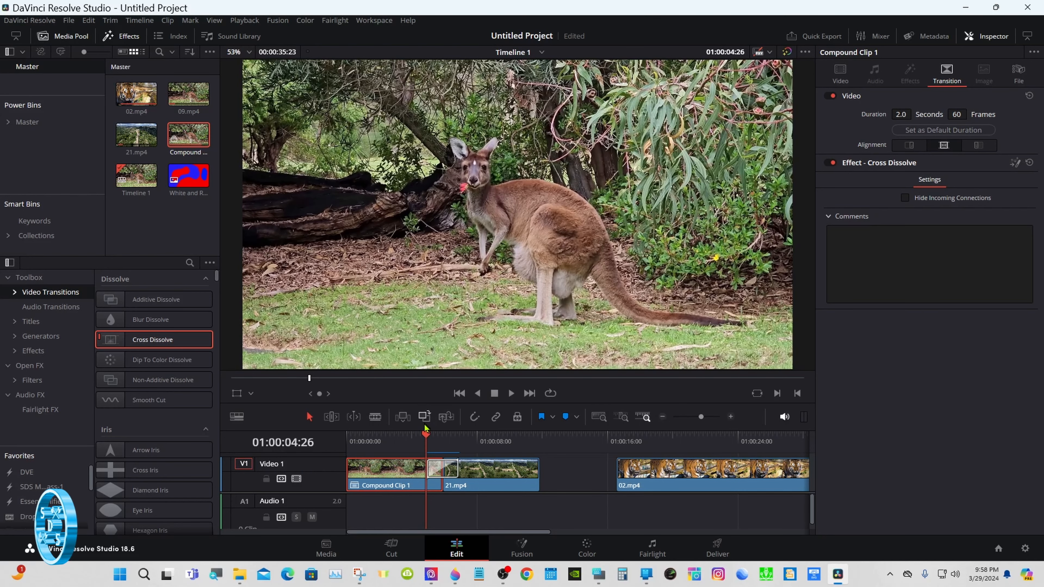
pyautogui.moveTo(426, 429); pyautogui.dragTo(431, 436)
# Reopen the Cross Dissolve transition in Fusion and set Transform3D4's Z translation to 1.286.
pyautogui.click(435, 467)
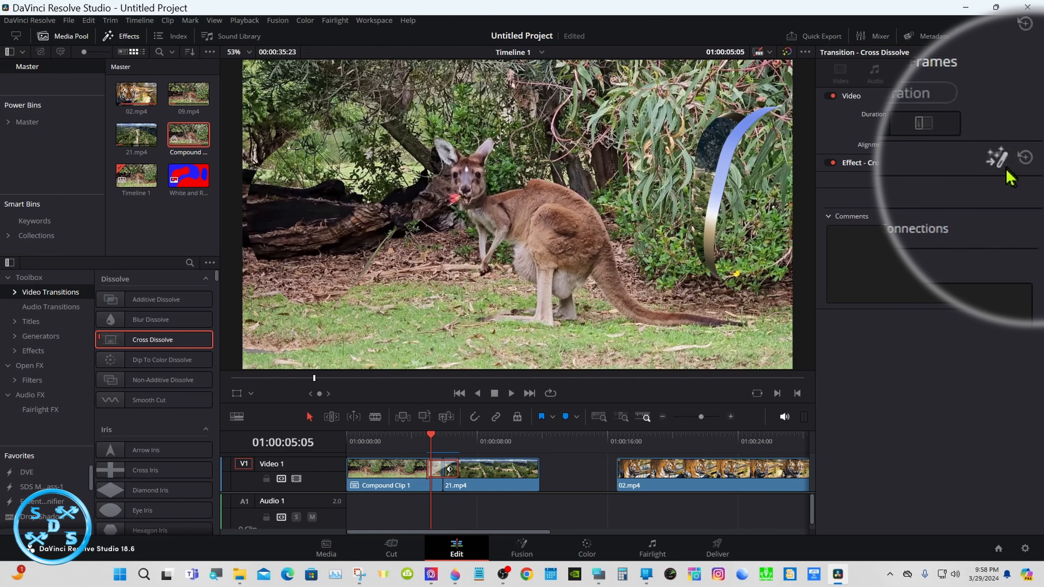
pyautogui.click(997, 158)
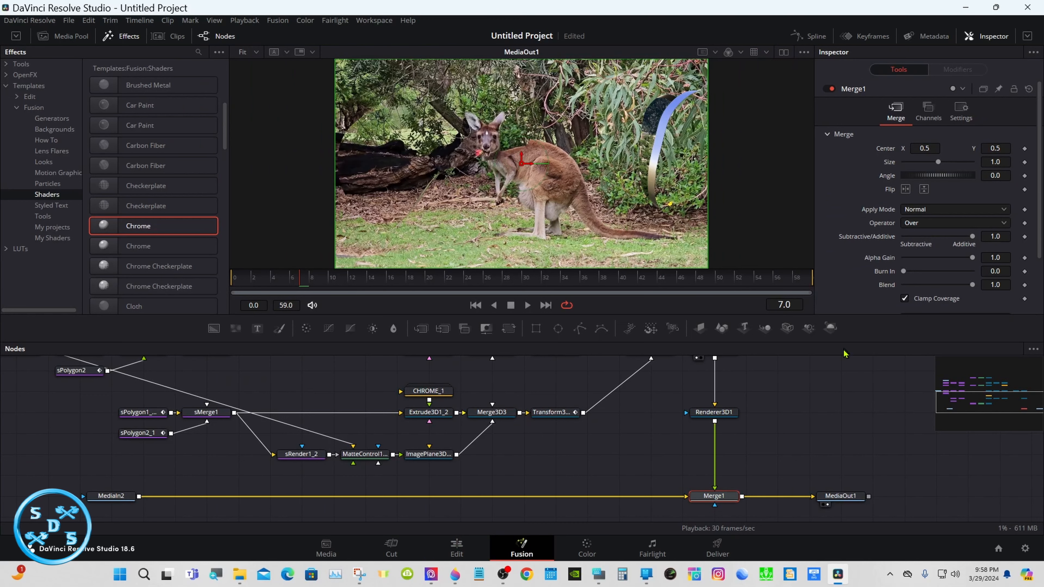
pyautogui.moveTo(750, 343); pyautogui.dragTo(758, 316)
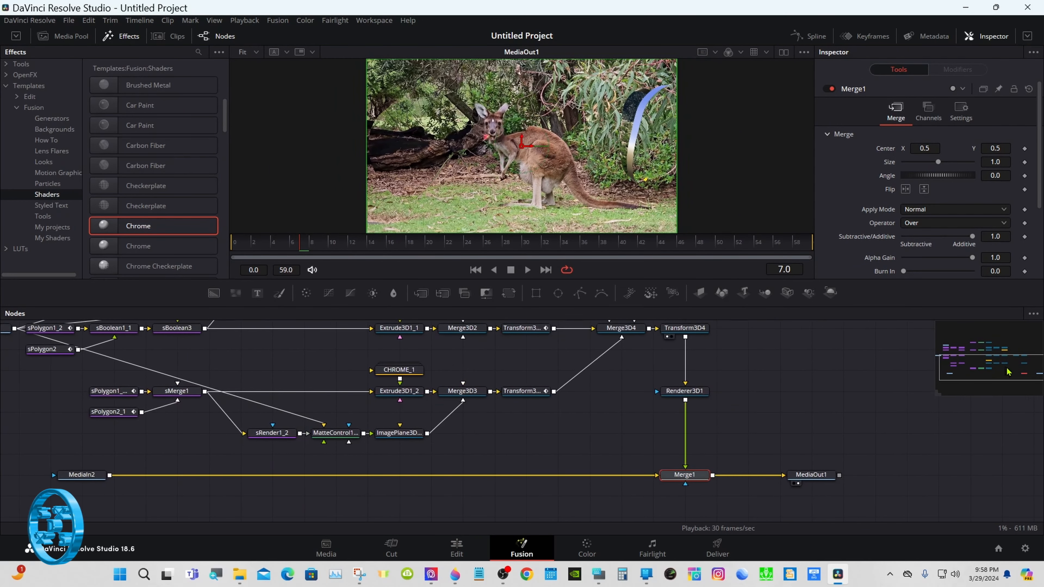
pyautogui.moveTo(1009, 373); pyautogui.dragTo(1018, 365)
pyautogui.click(599, 575)
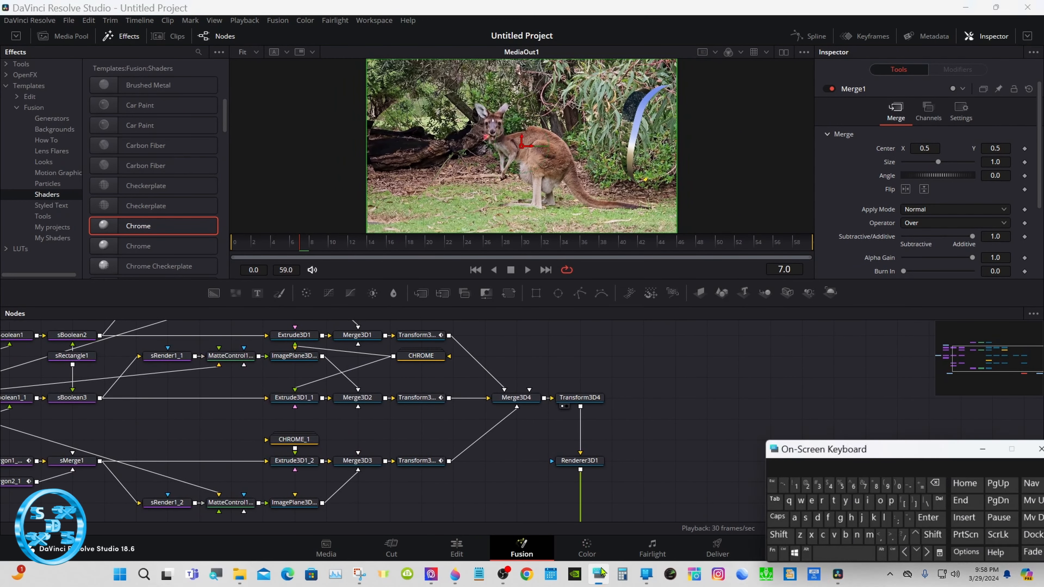
pyautogui.click(588, 405)
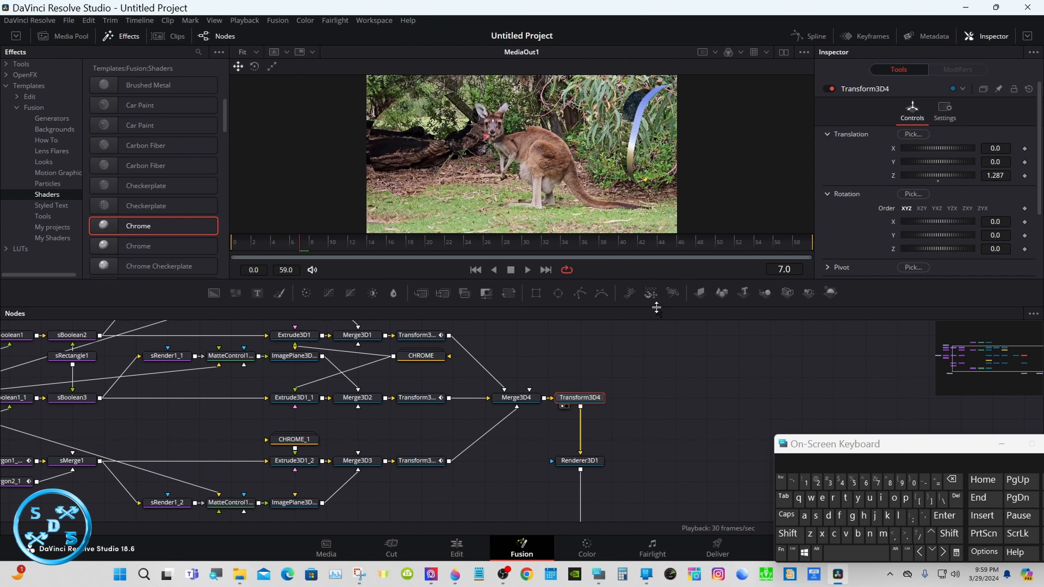
pyautogui.moveTo(657, 305); pyautogui.dragTo(656, 475)
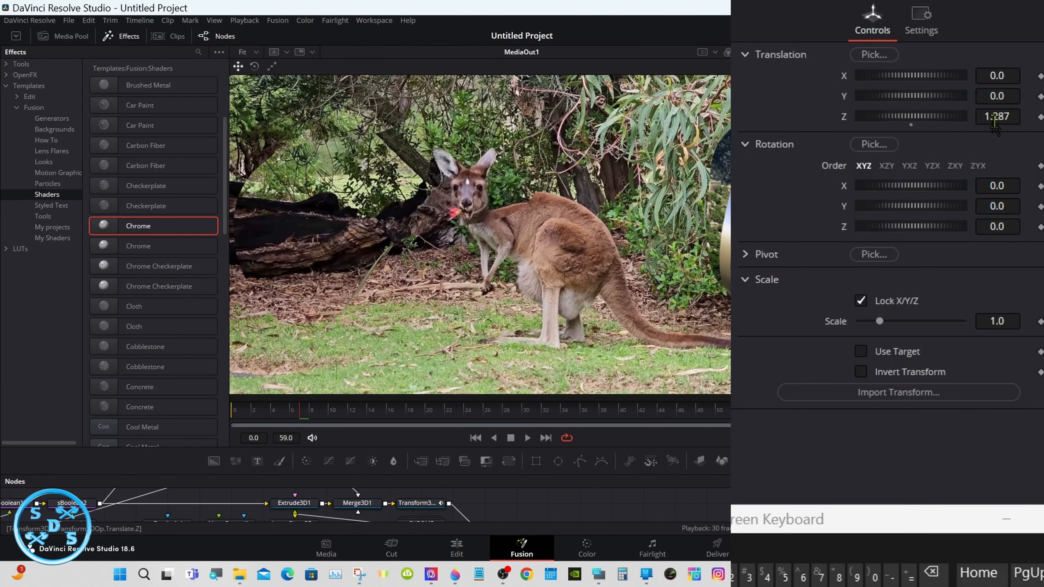
pyautogui.click(1006, 172)
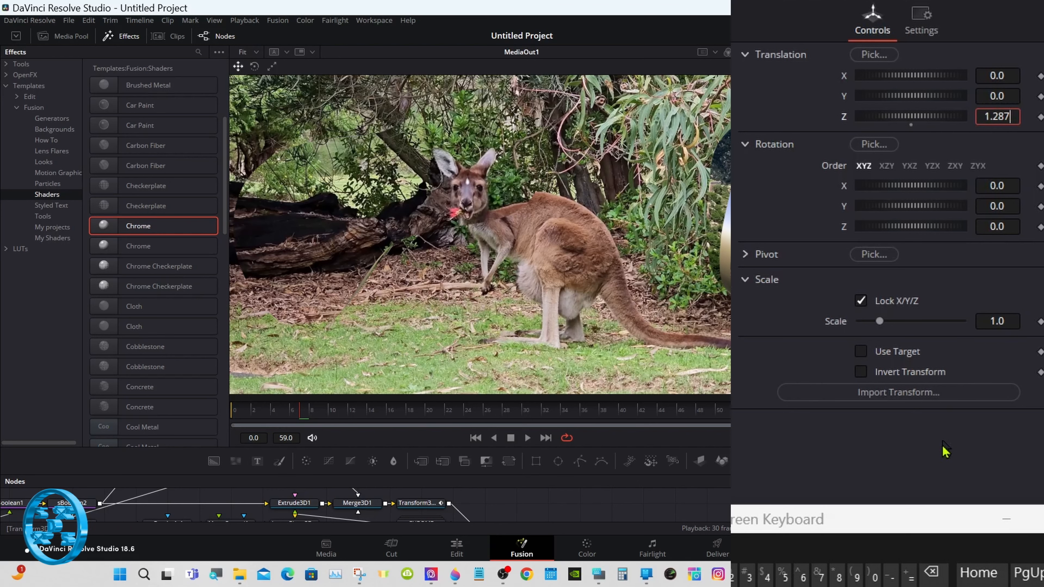
pyautogui.click(936, 573)
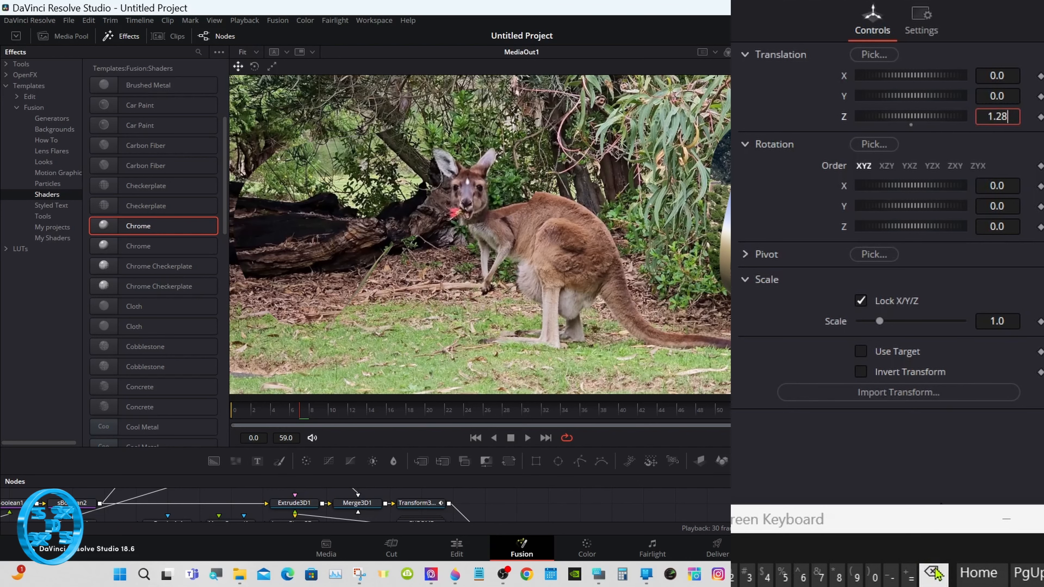
pyautogui.click(804, 574)
pyautogui.press('Tab')
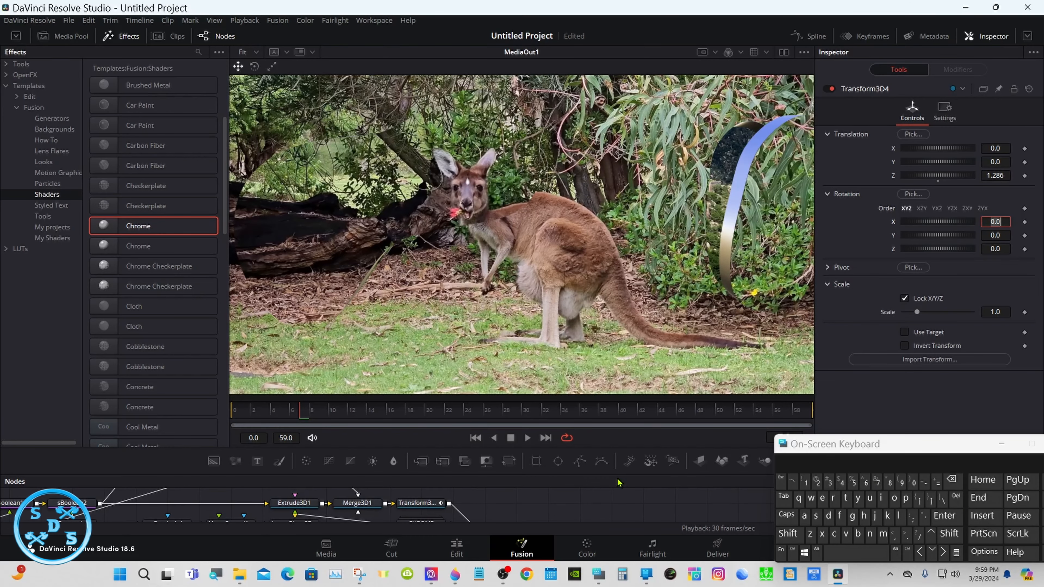
# Return to the Edit page and recheck the clip image just before and just after the transition starts.
pyautogui.moveTo(612, 474); pyautogui.dragTo(608, 262)
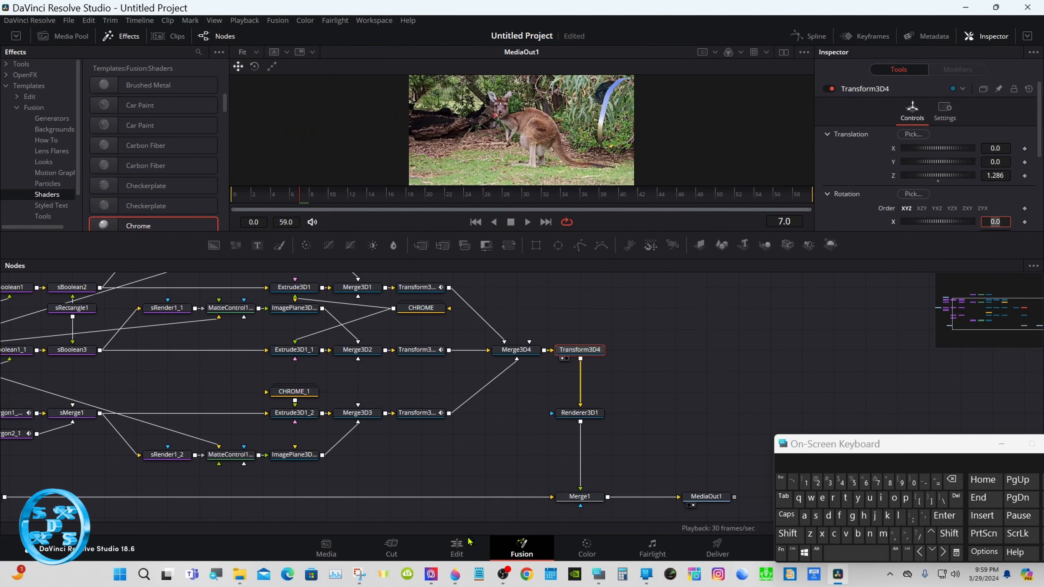
pyautogui.click(457, 548)
pyautogui.moveTo(433, 444); pyautogui.dragTo(421, 431)
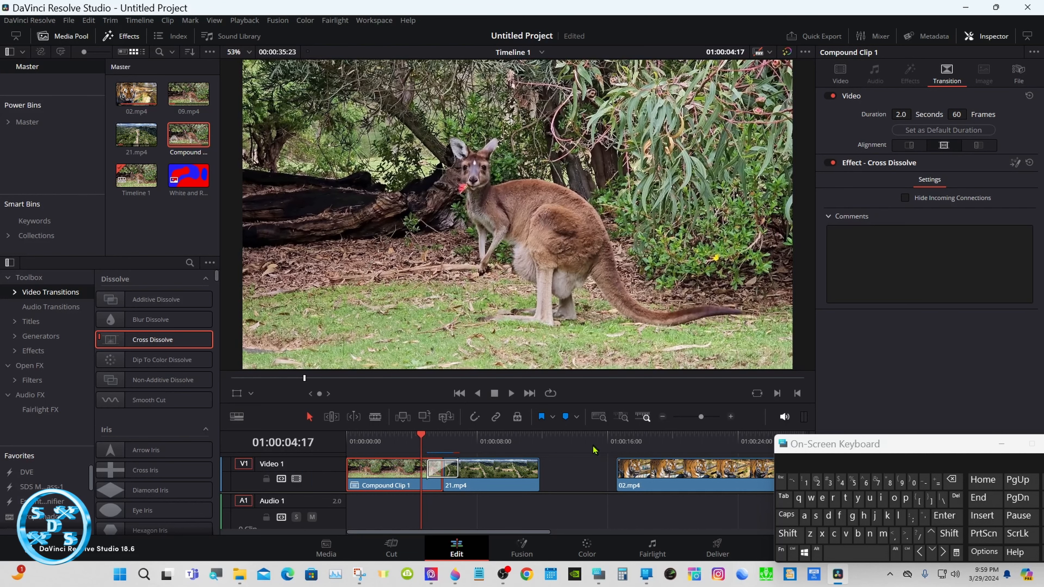
pyautogui.click(431, 442)
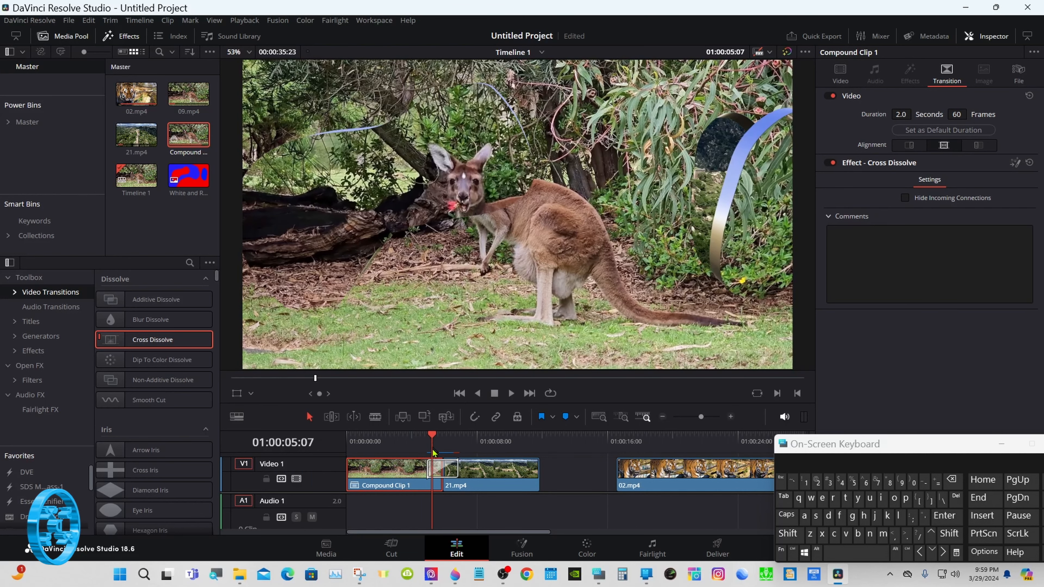
# Reopen the Cross Dissolve transition in Fusion and scale the node graph down with the on-screen keyboard moved clear of the nodes.
pyautogui.click(435, 466)
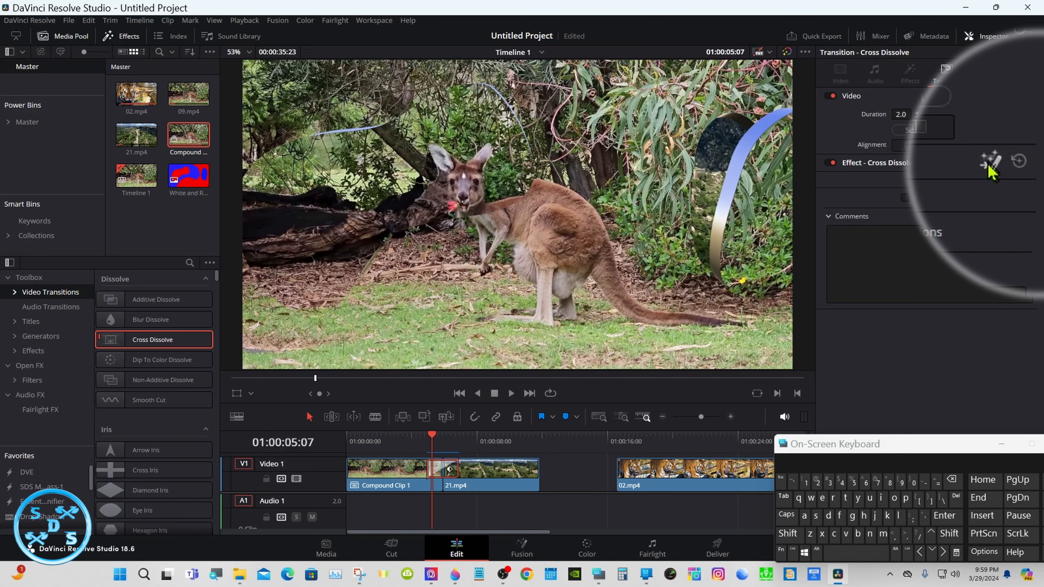
pyautogui.click(1015, 164)
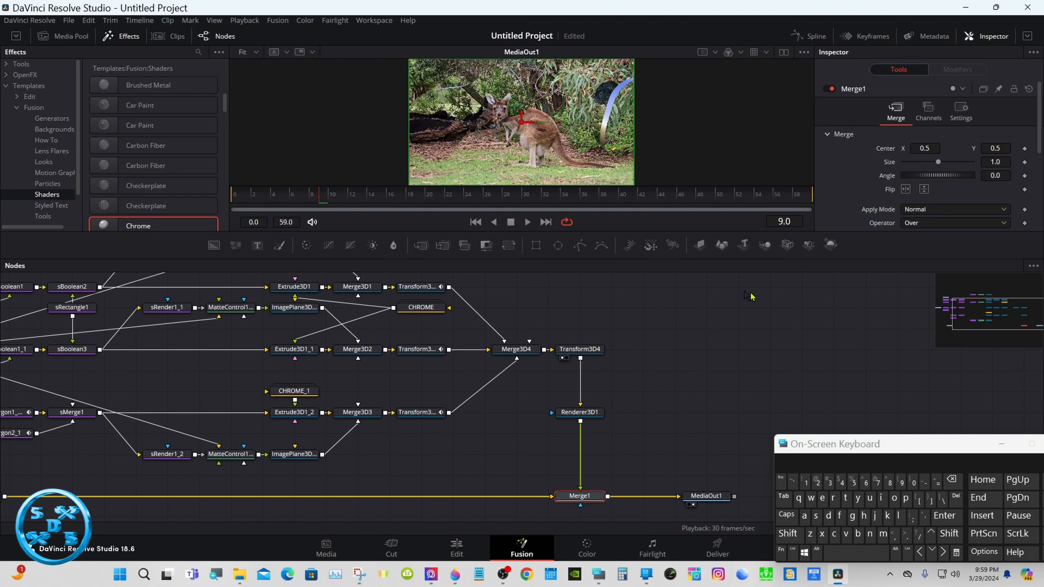
pyautogui.moveTo(945, 308); pyautogui.dragTo(984, 311)
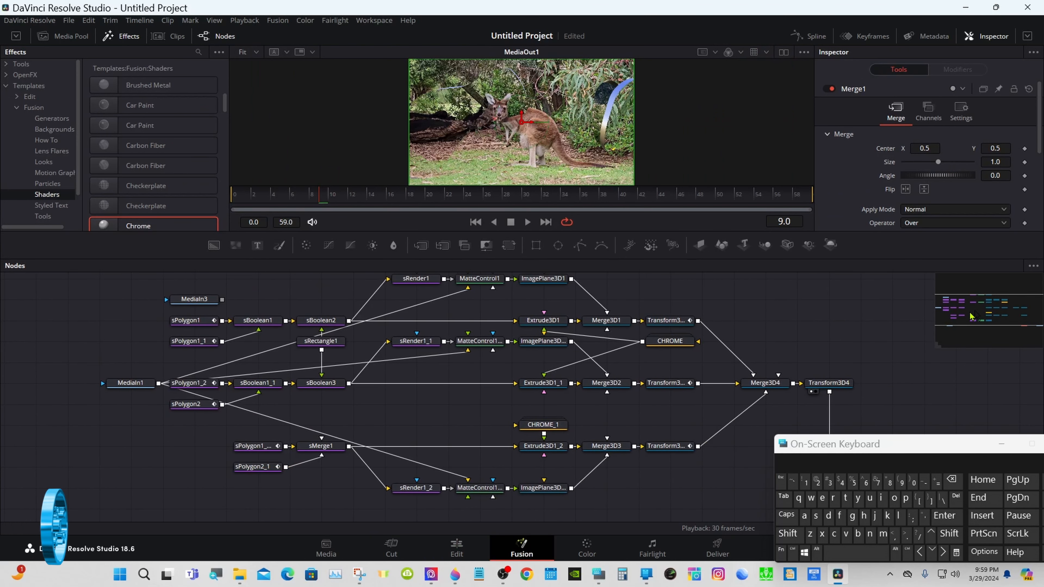
pyautogui.rightClick(521, 360)
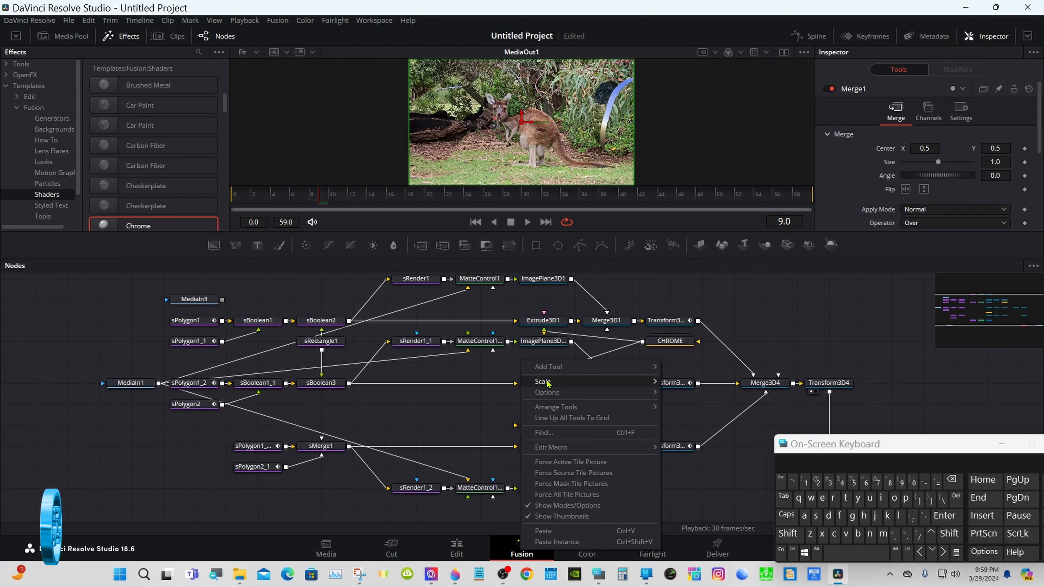
pyautogui.moveTo(601, 388)
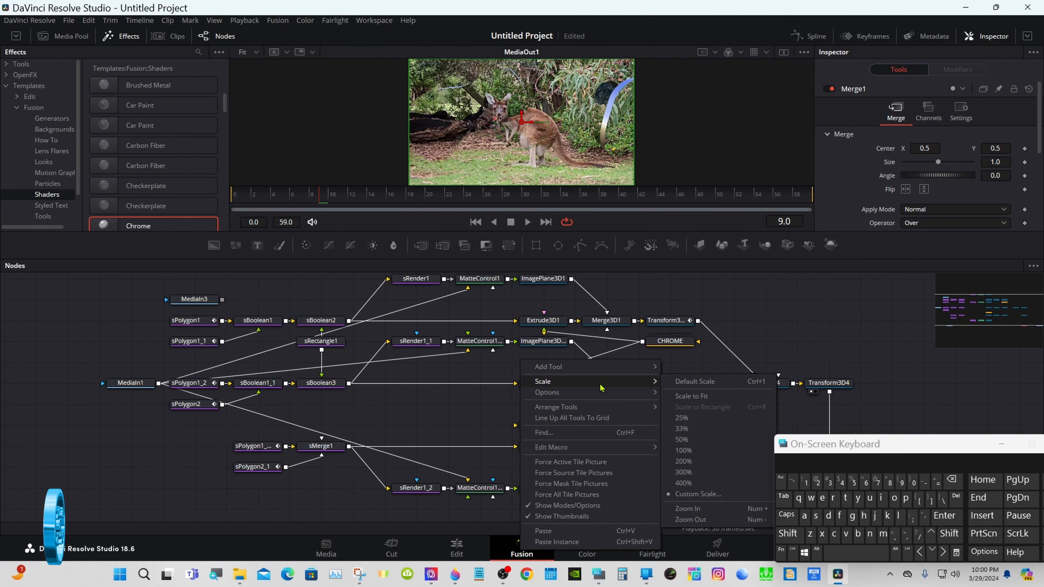
pyautogui.click(687, 521)
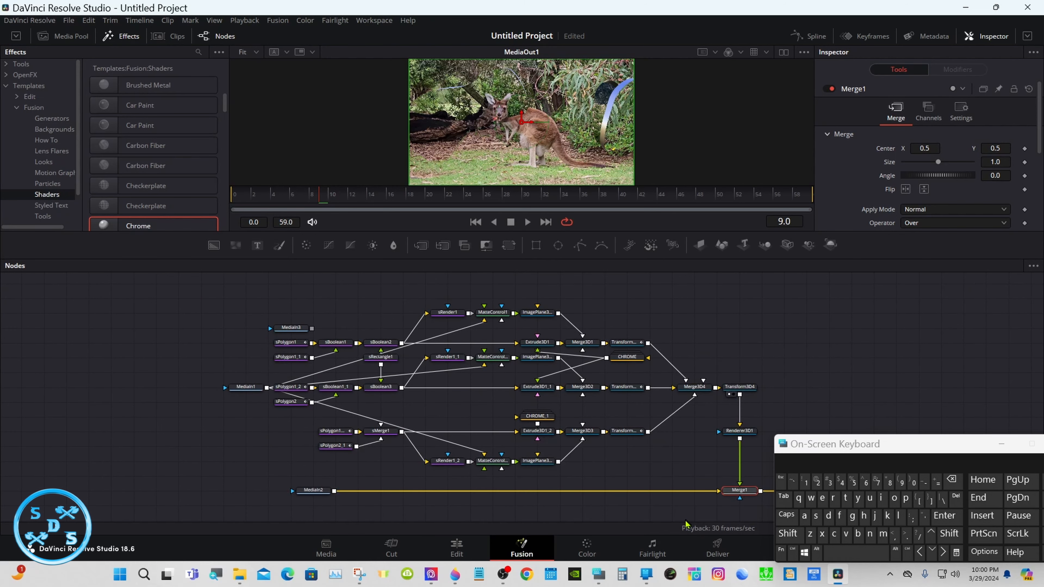
pyautogui.moveTo(813, 449); pyautogui.dragTo(928, 397)
pyautogui.click(841, 366)
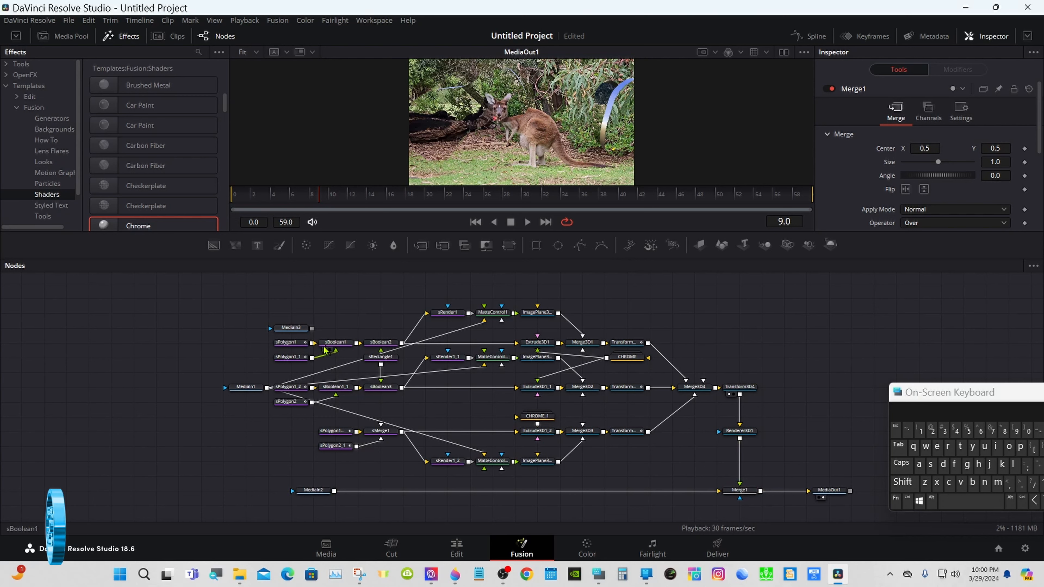
# Move the MediaIn3, MediaIn2 and MediaIn1 nodes farther away from the polygon nodes, aligning MediaIn1 with MediaIn2.
pyautogui.moveTo(290, 329); pyautogui.dragTo(158, 322)
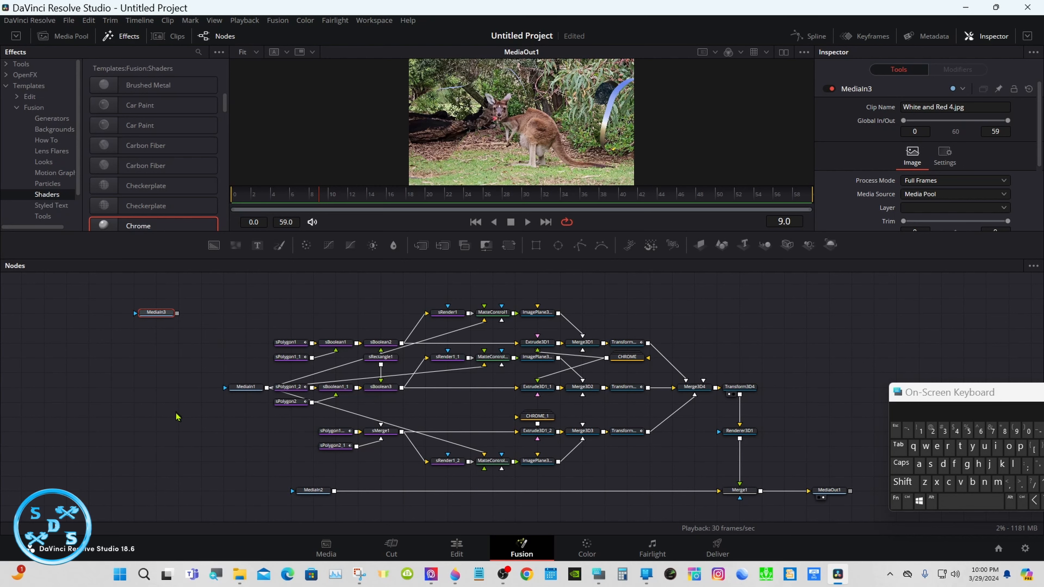
pyautogui.click(176, 415)
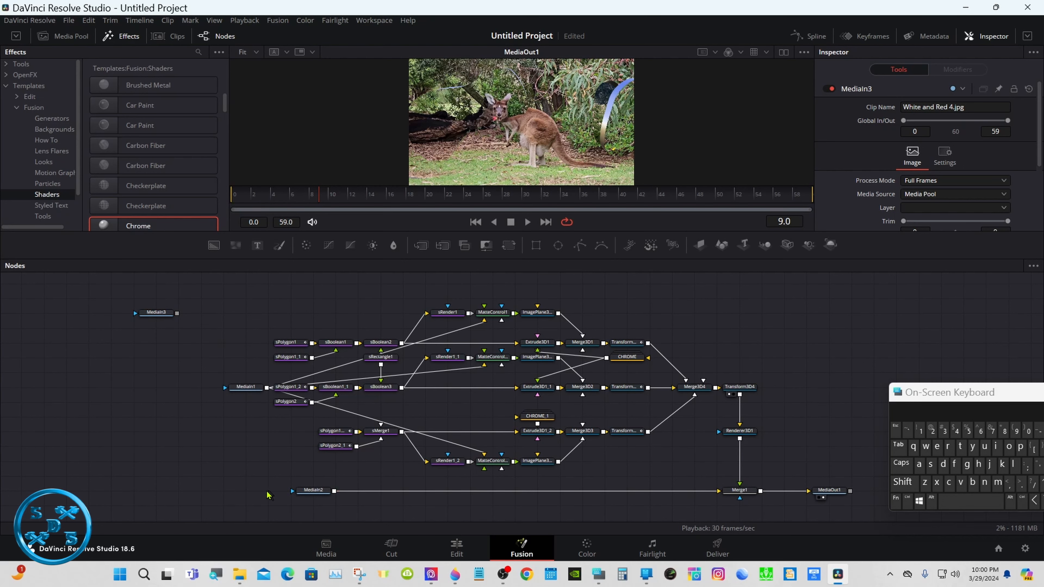
pyautogui.moveTo(306, 496); pyautogui.dragTo(283, 496)
pyautogui.moveTo(237, 495); pyautogui.dragTo(196, 493)
pyautogui.click(241, 394)
pyautogui.moveTo(241, 394); pyautogui.dragTo(196, 394)
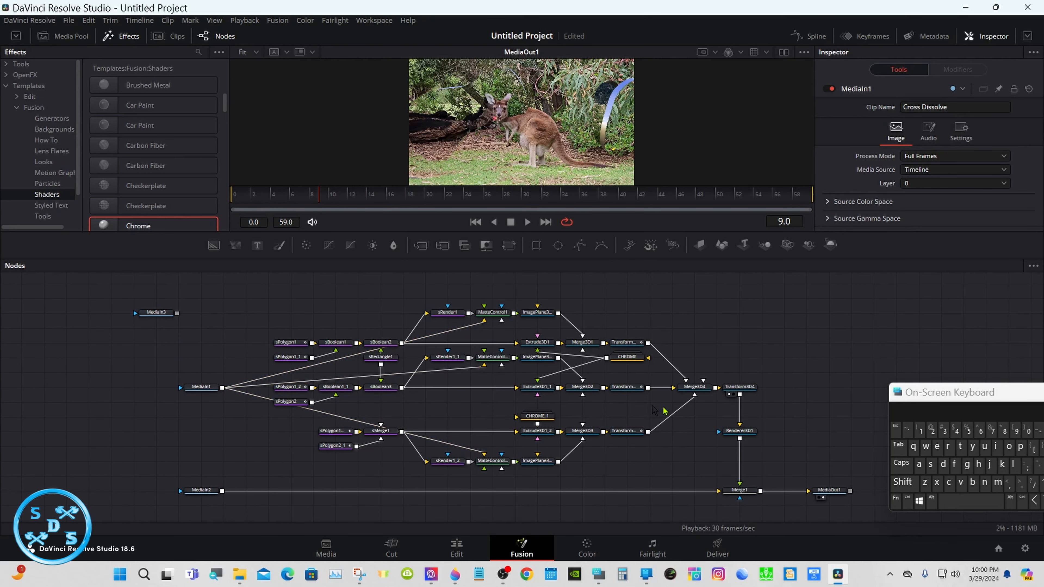
# Insert a pipe router on the link from MediaIn1 to the middle branch's MatteControl, and move MediaIn1 farther away from the router.
pyautogui.moveTo(987, 398); pyautogui.dragTo(872, 322)
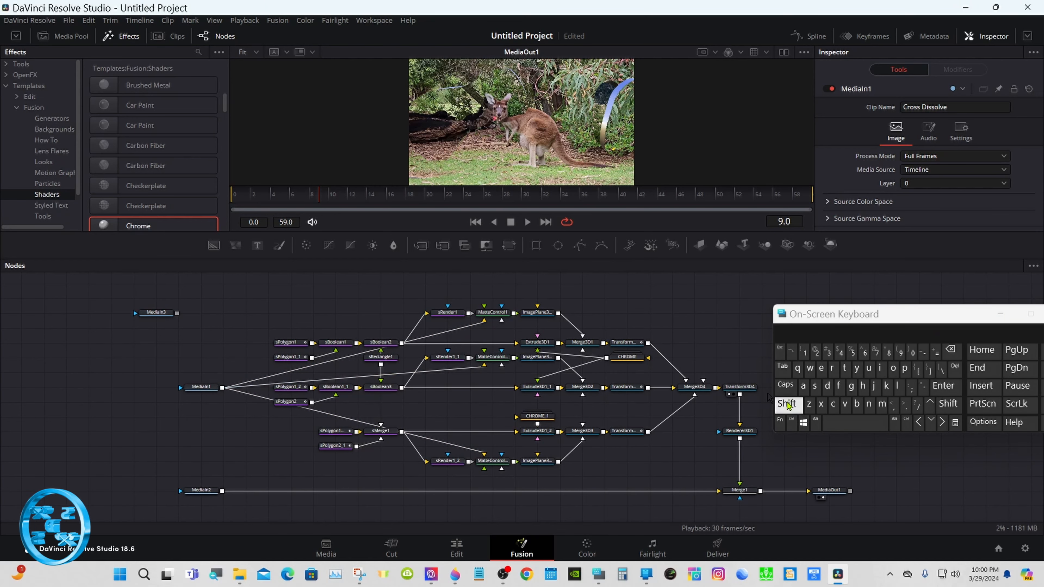
pyautogui.click(816, 427)
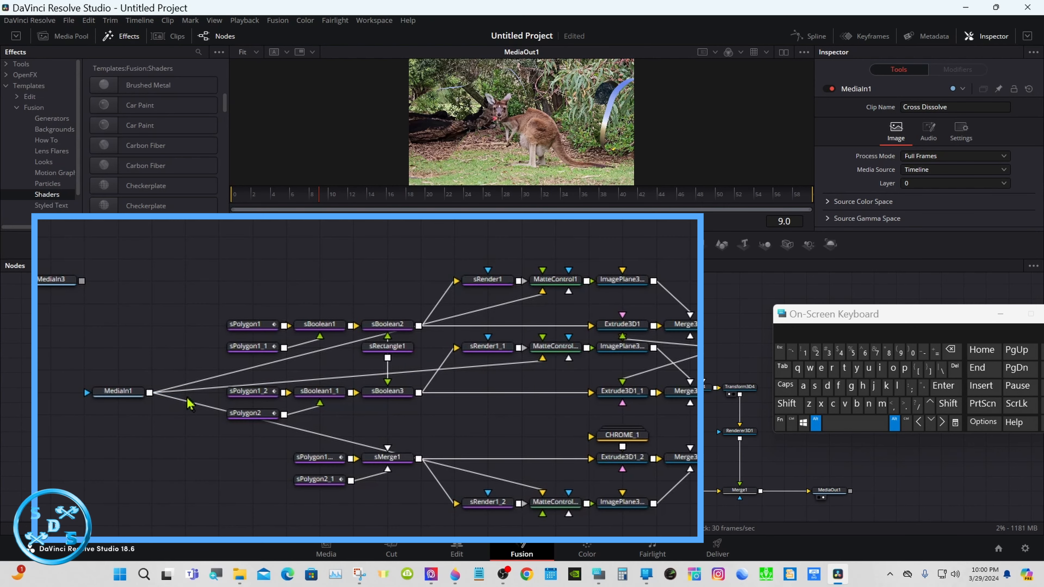
pyautogui.keyDown('alt'); pyautogui.click(199, 391); pyautogui.keyUp('alt')
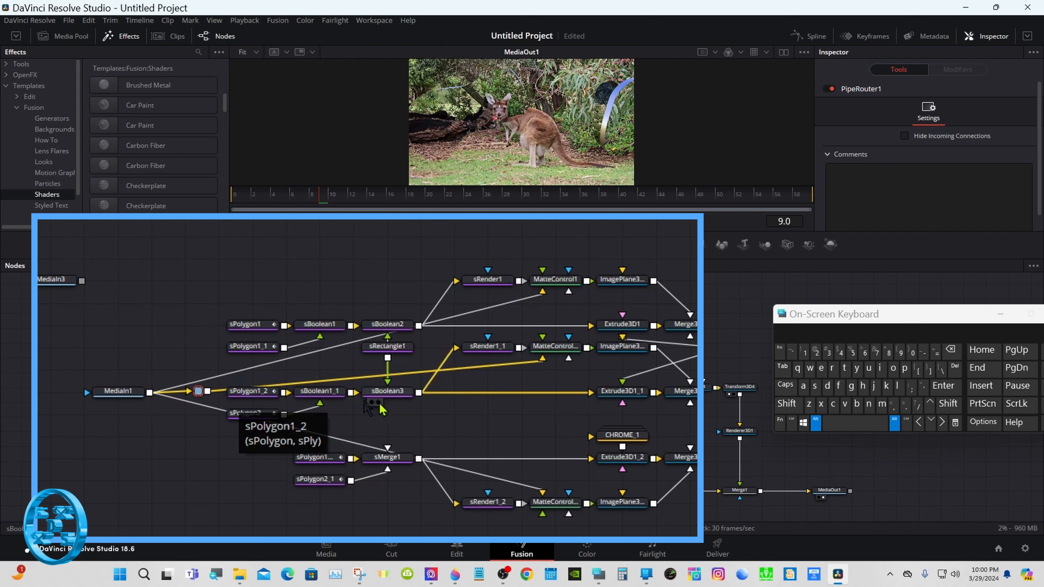
pyautogui.click(814, 423)
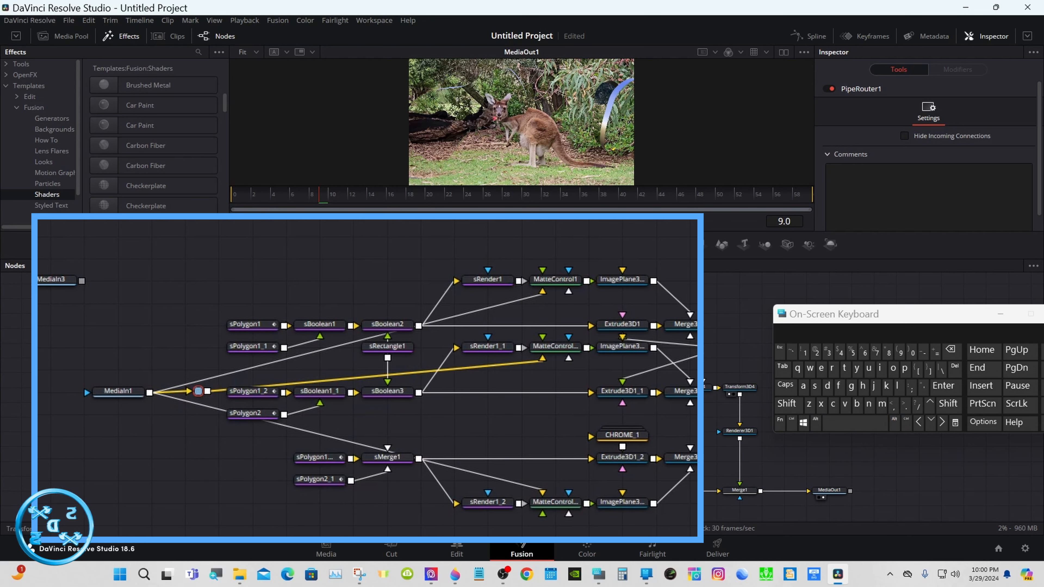
pyautogui.moveTo(111, 399); pyautogui.dragTo(49, 398)
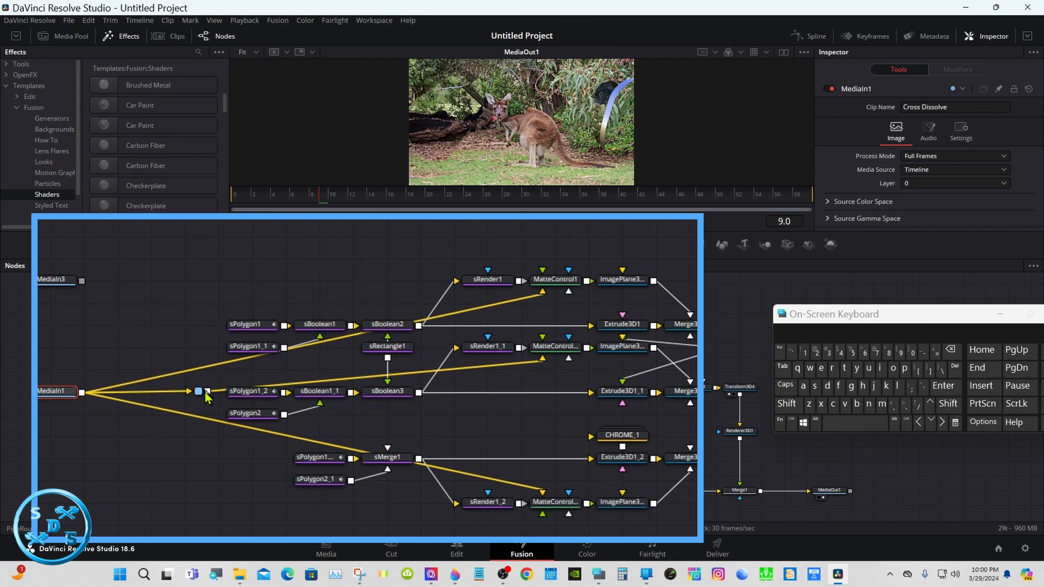
pyautogui.moveTo(207, 397)
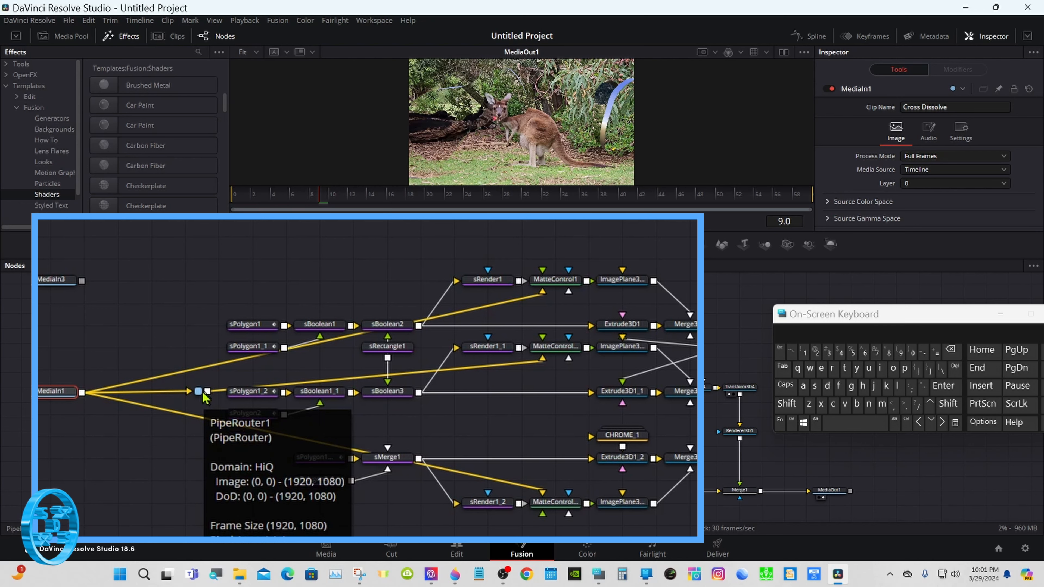
# Connect the pipe router's output to the upper and lower branches' MatteControl nodes, replacing their direct links from MediaIn1.
pyautogui.moveTo(205, 394); pyautogui.dragTo(543, 360)
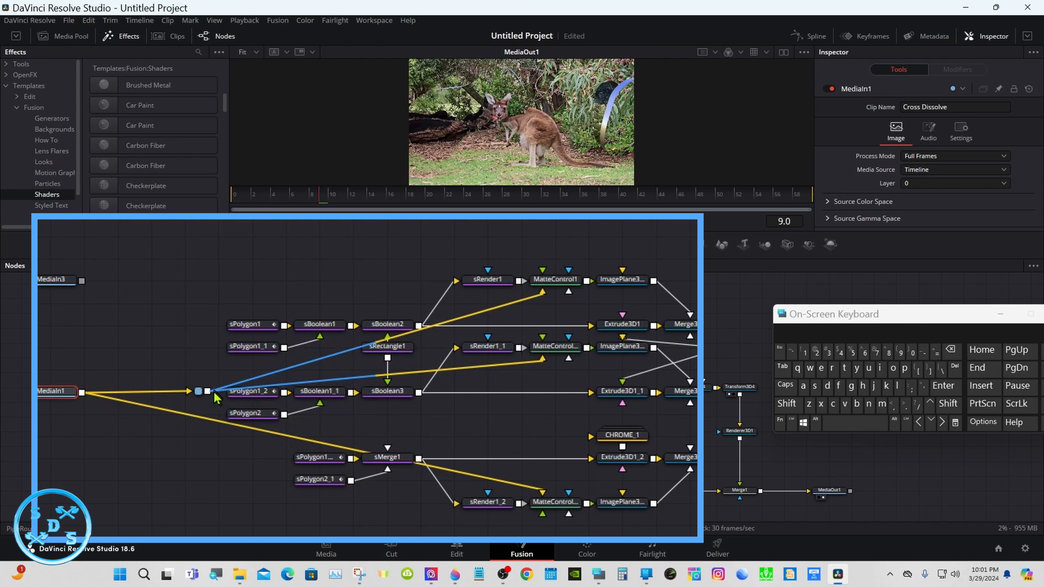
pyautogui.moveTo(207, 391); pyautogui.dragTo(543, 494)
pyautogui.click(222, 450)
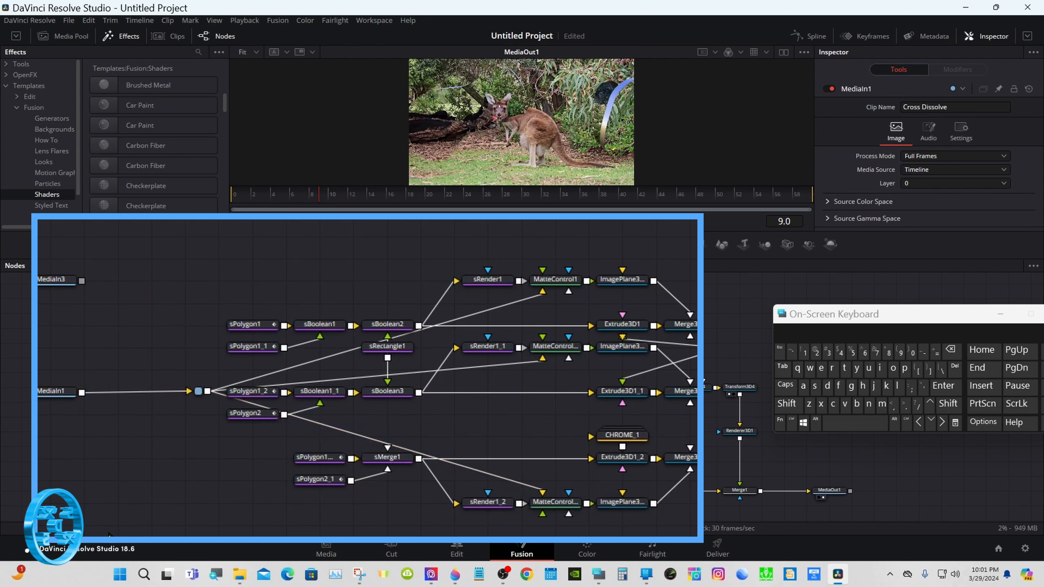
pyautogui.click(162, 491)
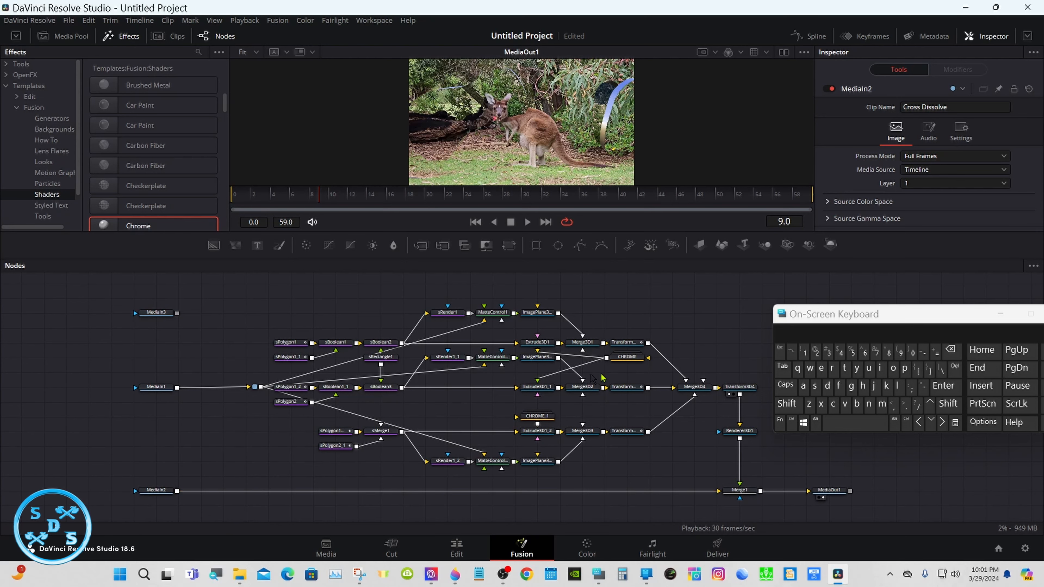
# Go to frame 19, select every node except the MediaIn nodes and MediaOut1, and create a macro from the selection.
pyautogui.moveTo(787, 317); pyautogui.dragTo(848, 320)
pyautogui.moveTo(336, 198); pyautogui.dragTo(418, 186)
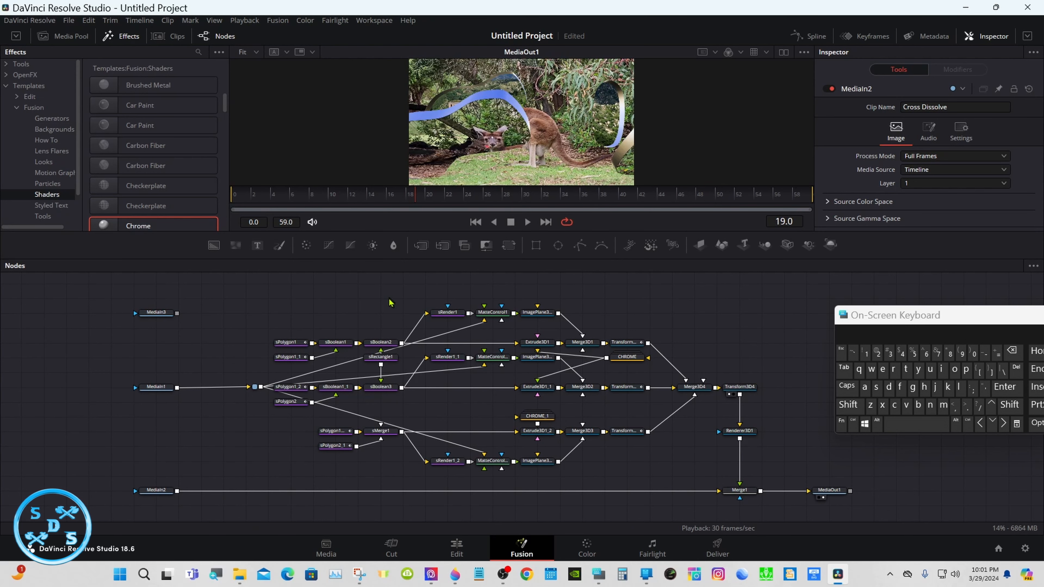
pyautogui.moveTo(231, 285); pyautogui.dragTo(740, 509)
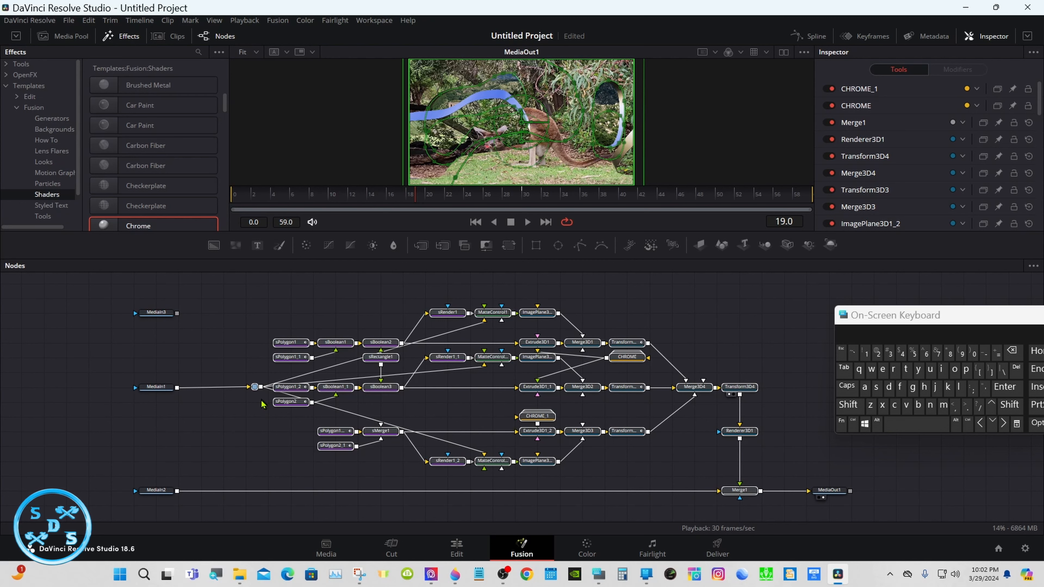
pyautogui.rightClick(437, 362)
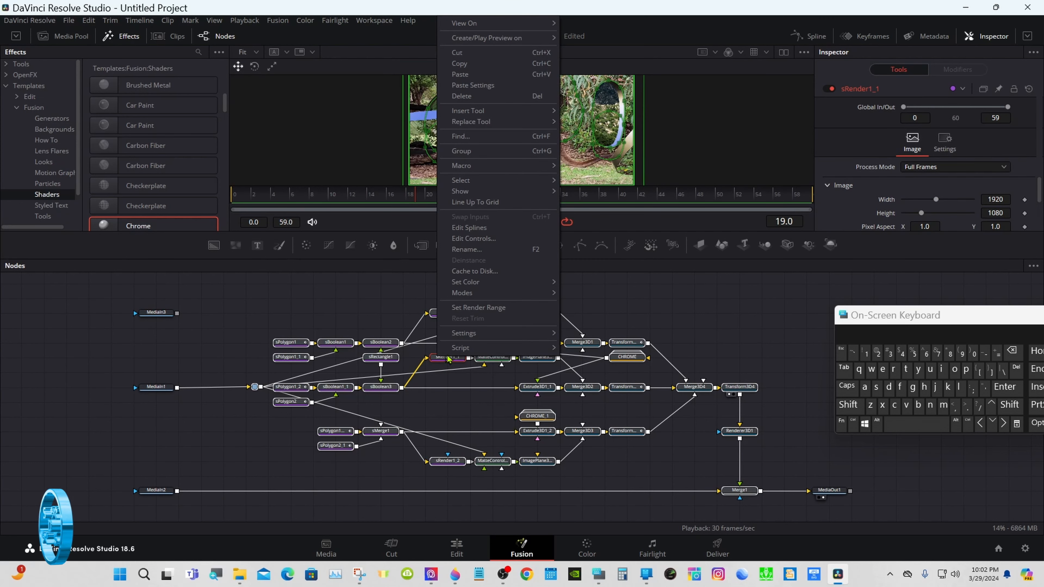
pyautogui.moveTo(489, 172)
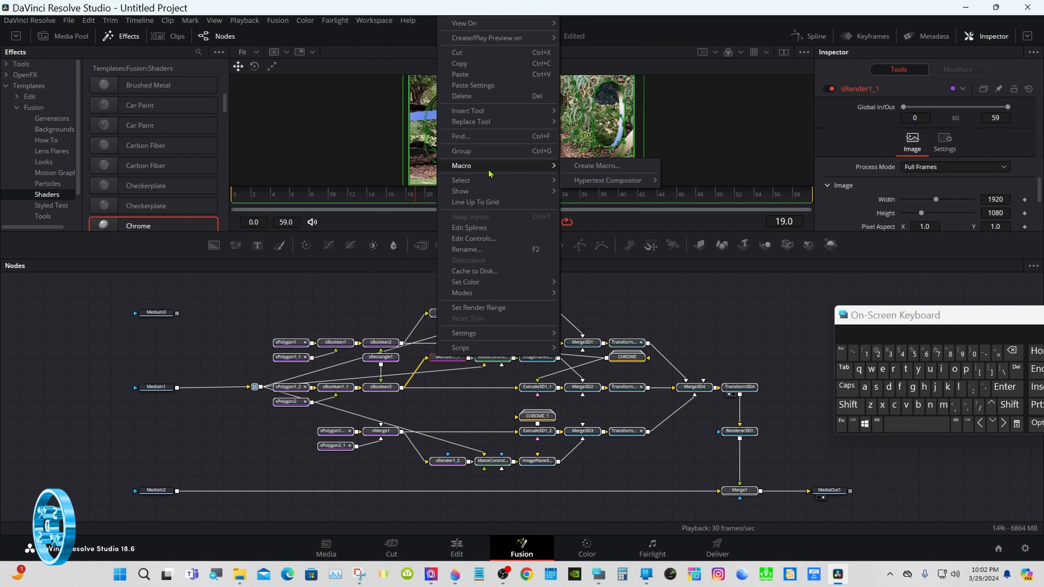
pyautogui.click(585, 167)
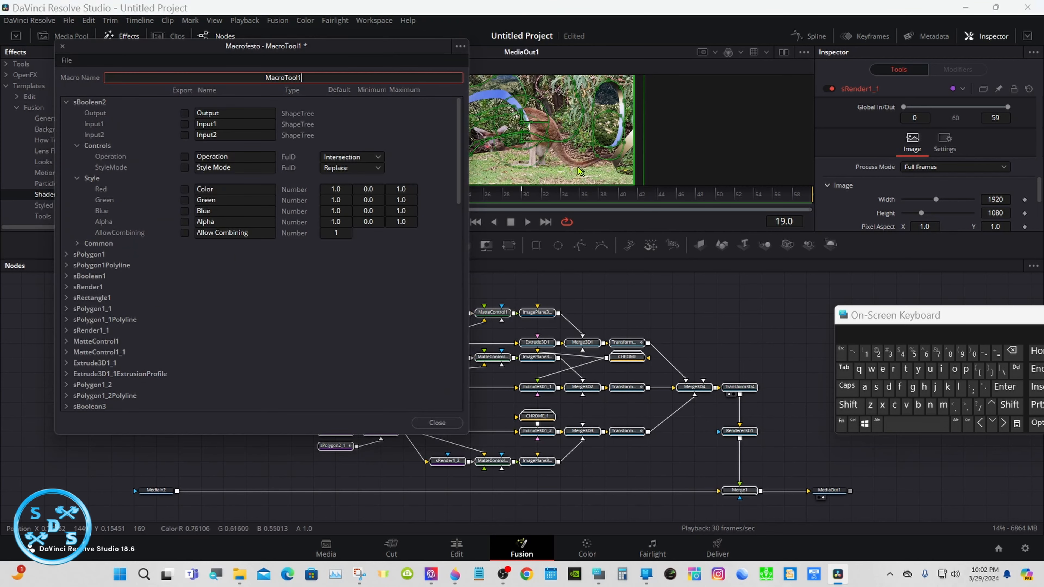
# Start saving the macro to a file and browse to the Fusion Templates > Edit > Transitions folder.
pyautogui.moveTo(155, 54); pyautogui.dragTo(493, 103)
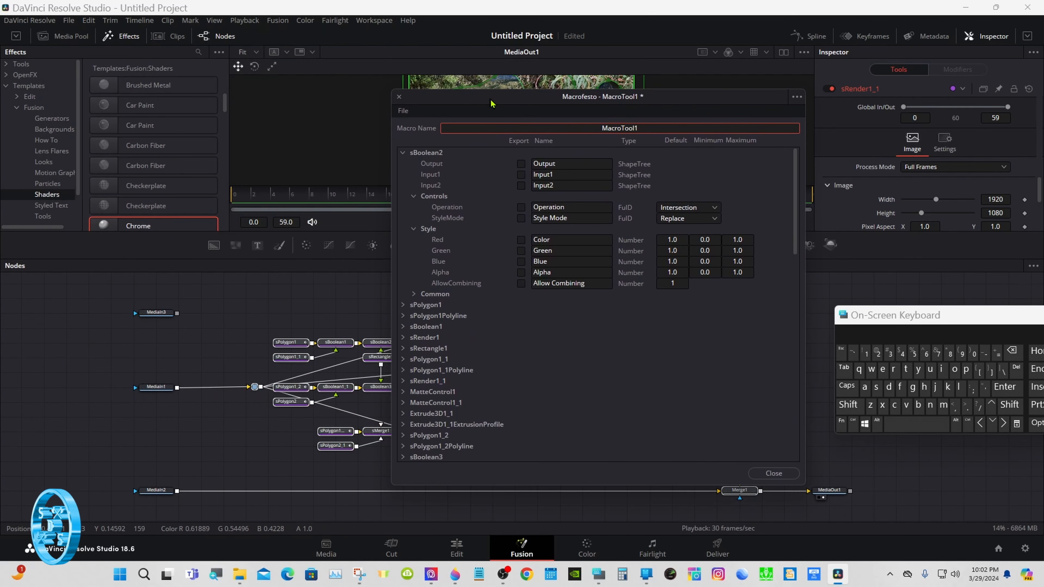
pyautogui.click(403, 110)
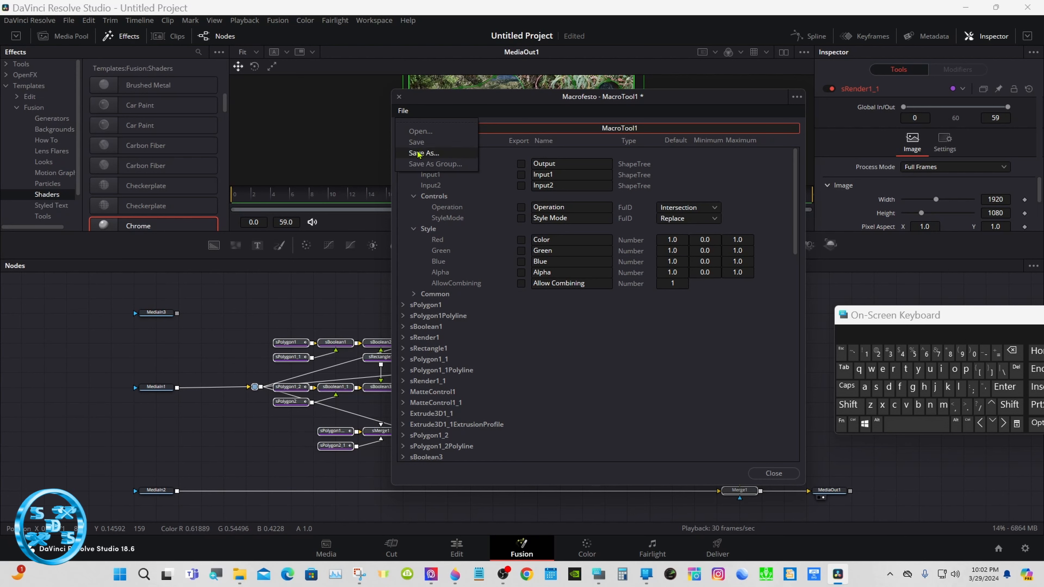
pyautogui.click(432, 165)
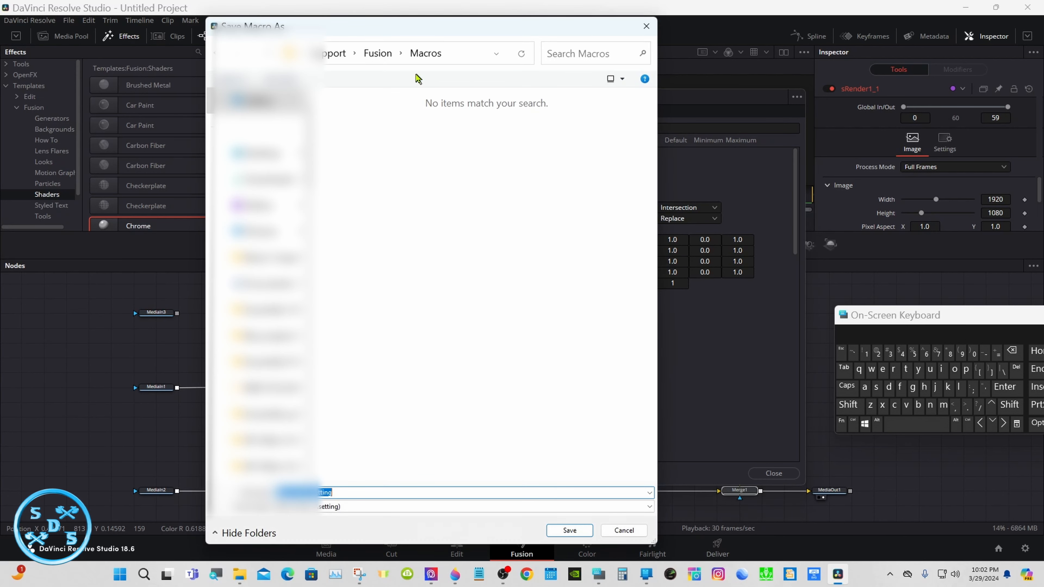
pyautogui.click(389, 57)
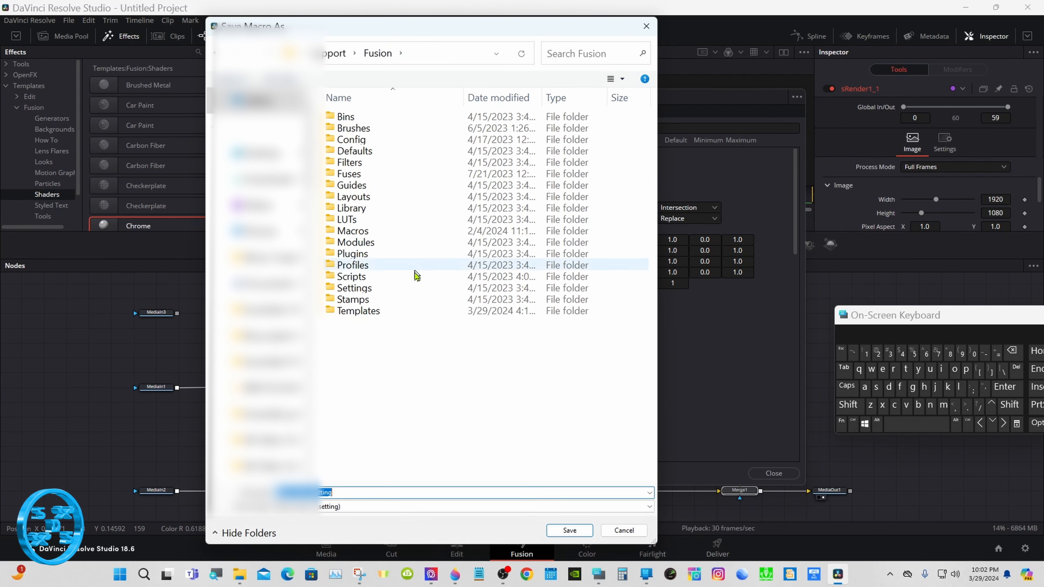
pyautogui.click(423, 315)
pyautogui.doubleClick(423, 314)
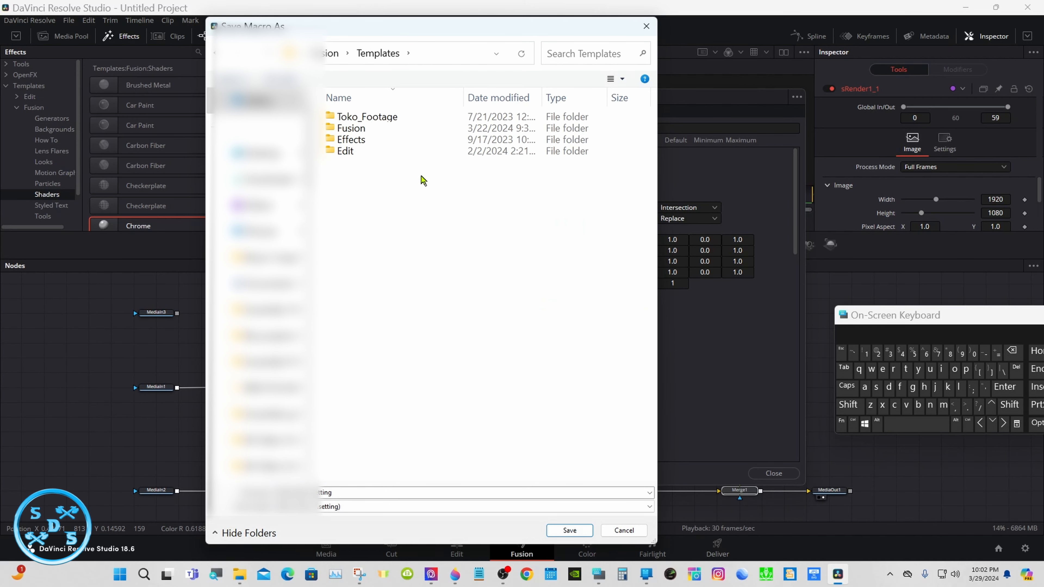
pyautogui.doubleClick(422, 150)
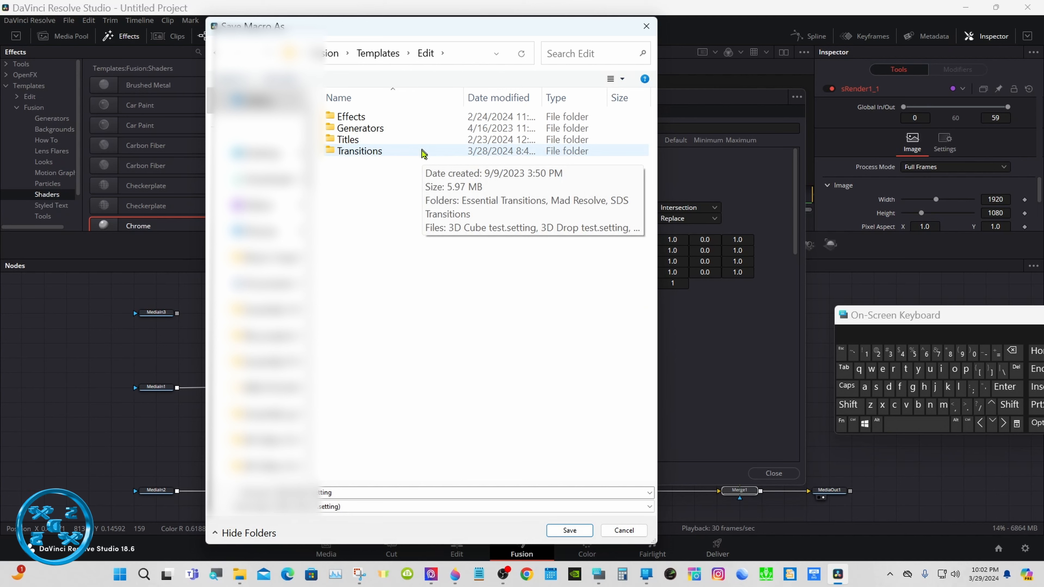
pyautogui.doubleClick(423, 152)
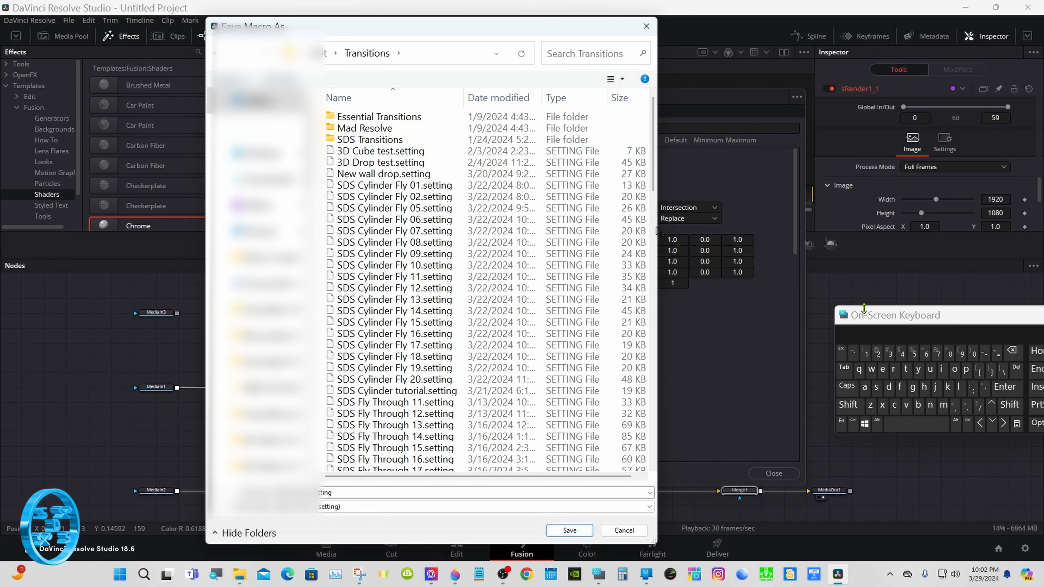
pyautogui.moveTo(873, 317); pyautogui.dragTo(655, 317)
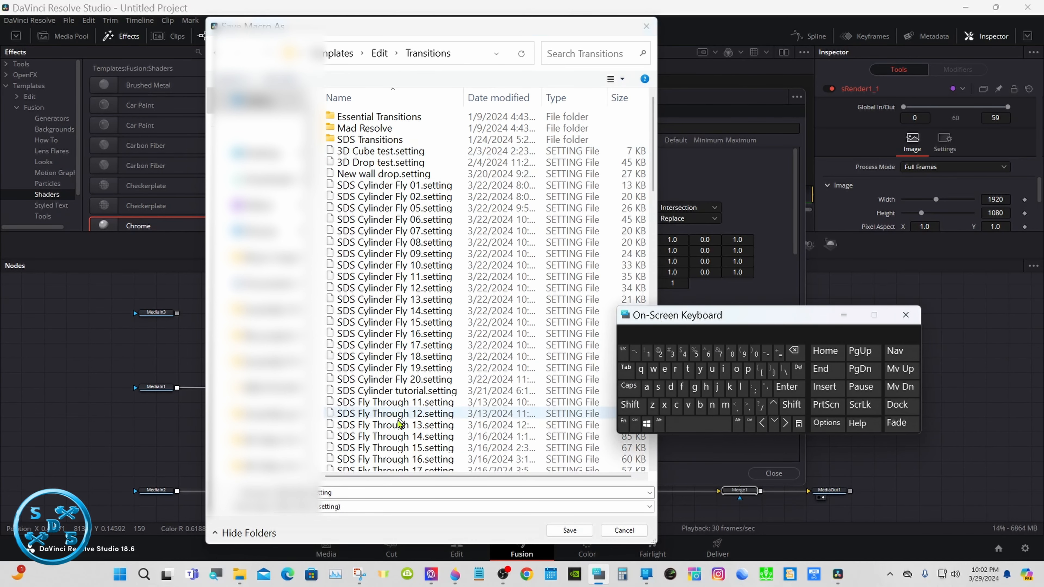
# Save the macro under the file name "sds drop tutorial", close the macro editor and deselect the nodes.
pyautogui.click(346, 493)
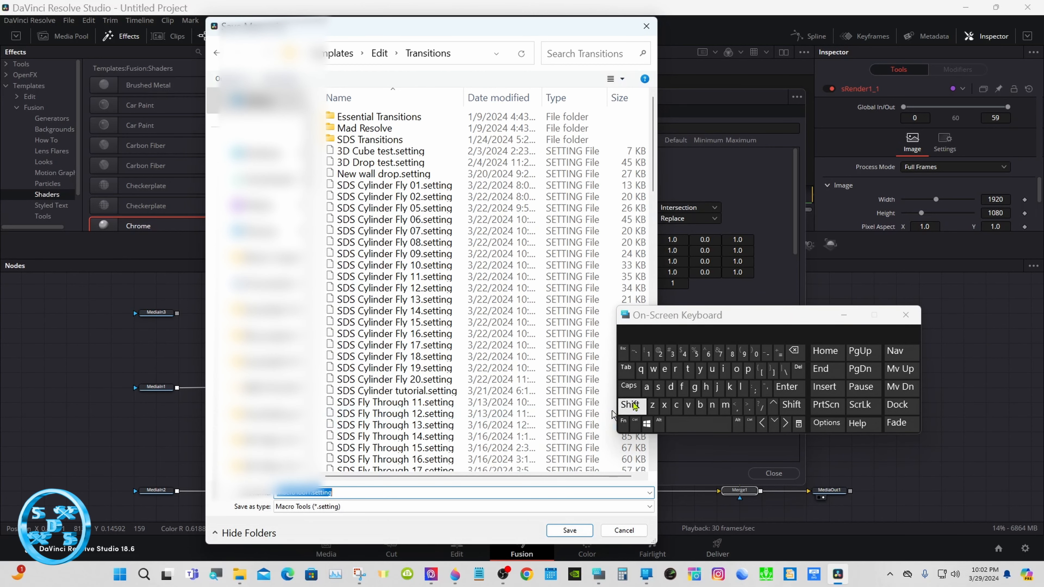
pyautogui.click(658, 387)
pyautogui.click(671, 387)
pyautogui.click(658, 387)
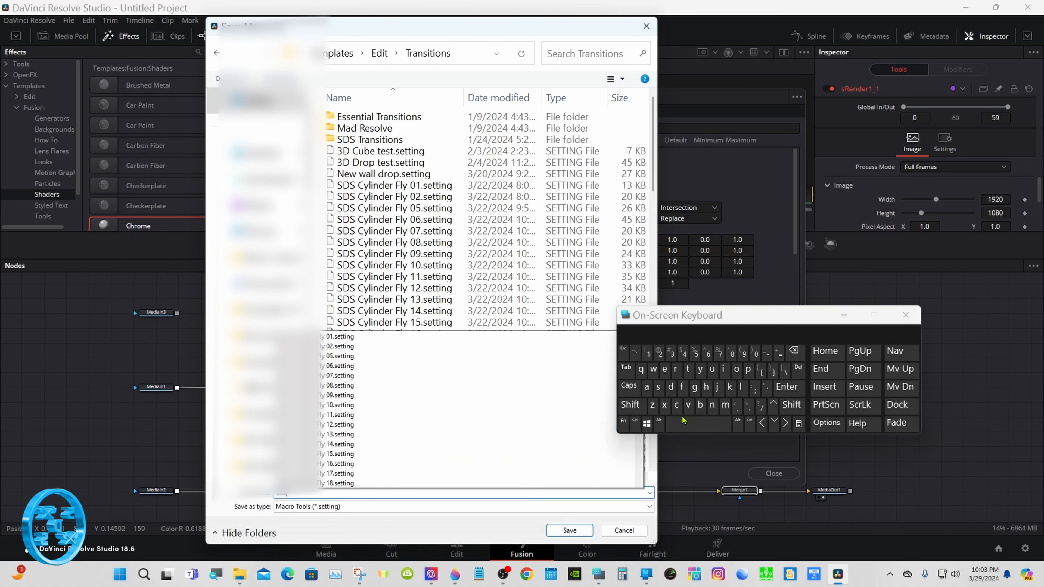
pyautogui.click(699, 424)
pyautogui.click(671, 387)
pyautogui.click(676, 369)
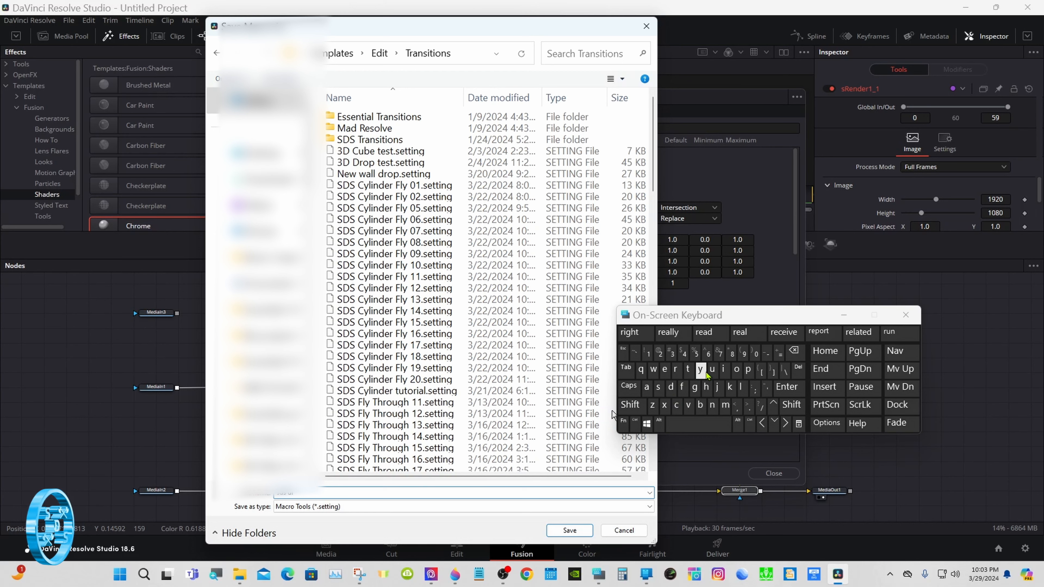
pyautogui.click(737, 369)
pyautogui.click(749, 369)
pyautogui.click(699, 424)
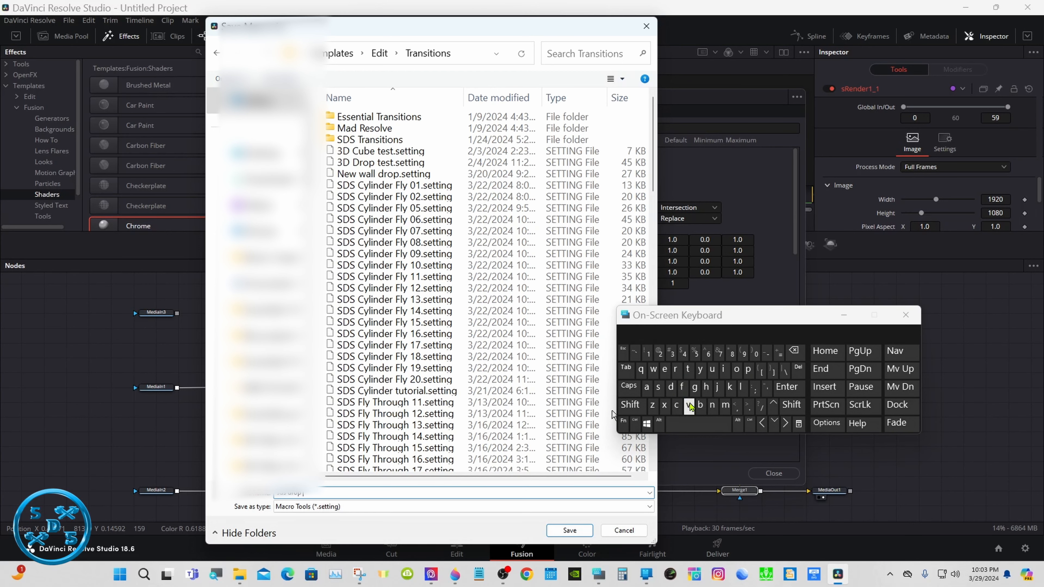
pyautogui.click(688, 369)
pyautogui.click(713, 370)
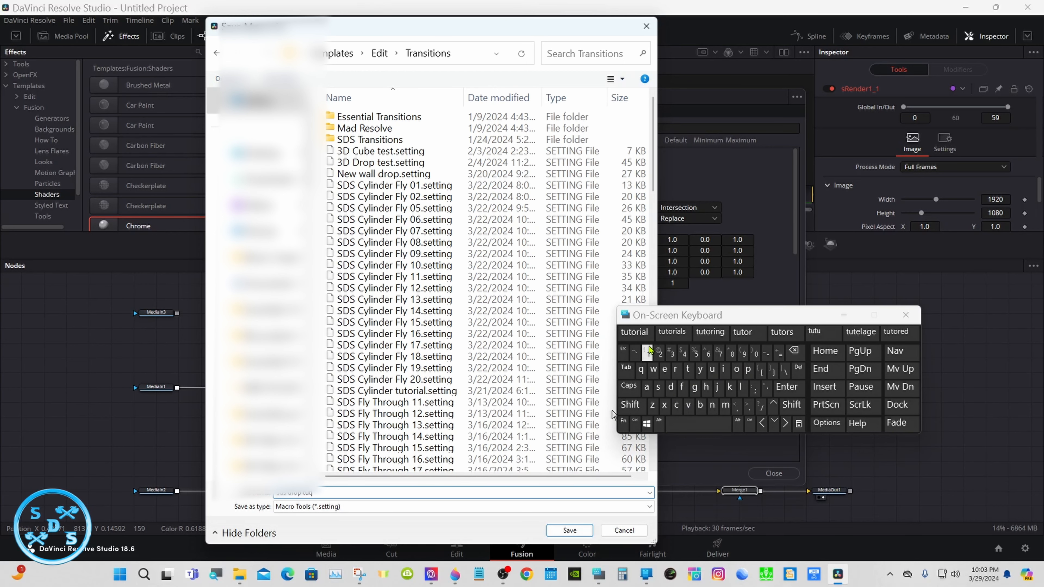
pyautogui.click(643, 335)
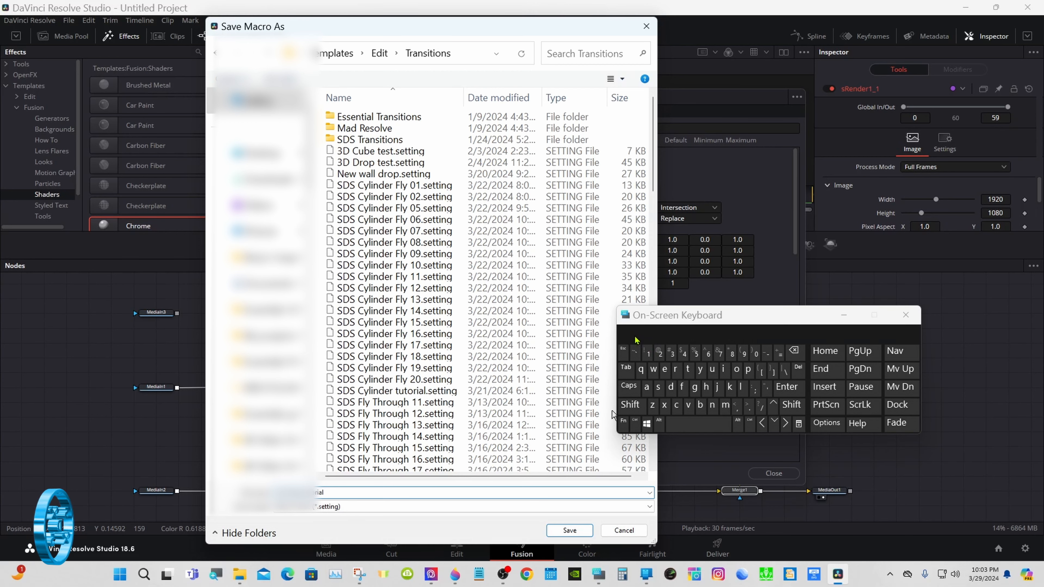
pyautogui.click(556, 532)
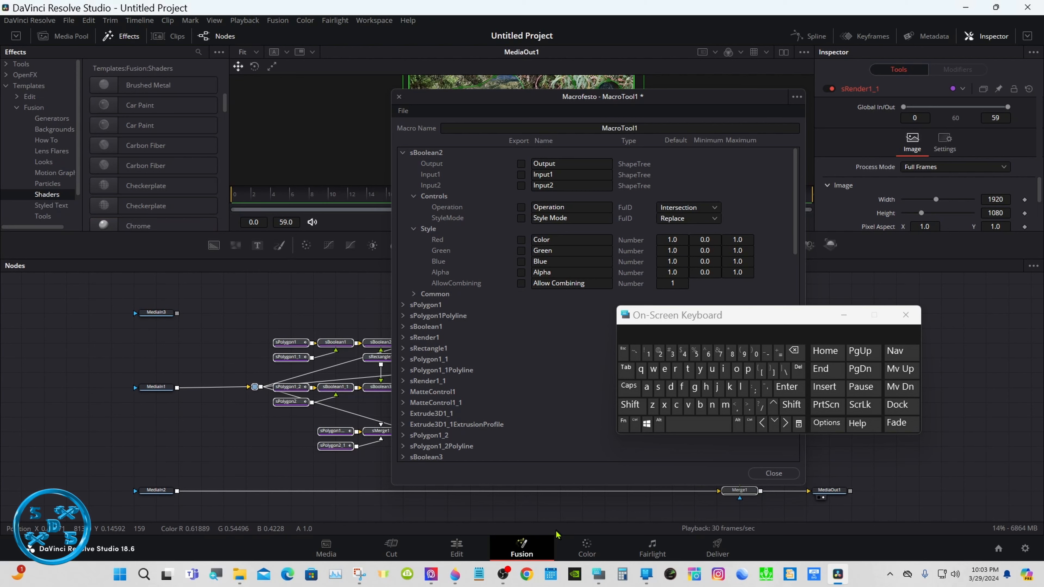
pyautogui.click(773, 475)
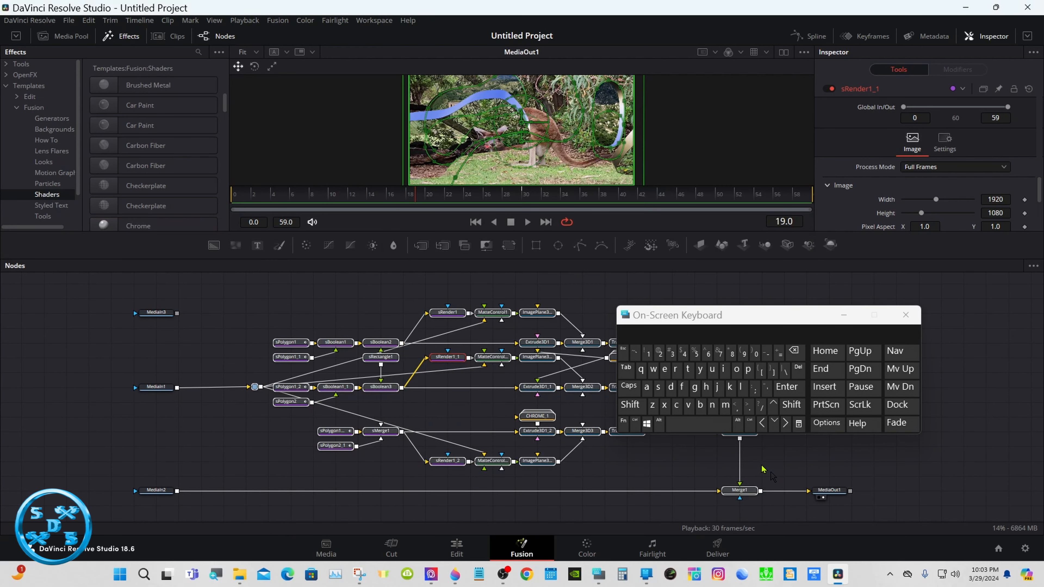
pyautogui.click(844, 315)
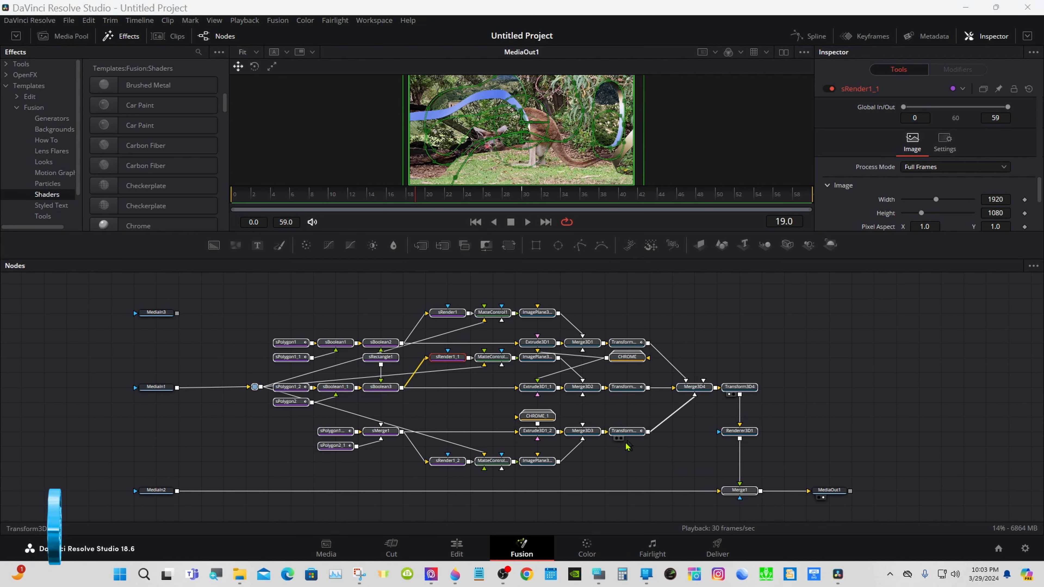
pyautogui.click(613, 455)
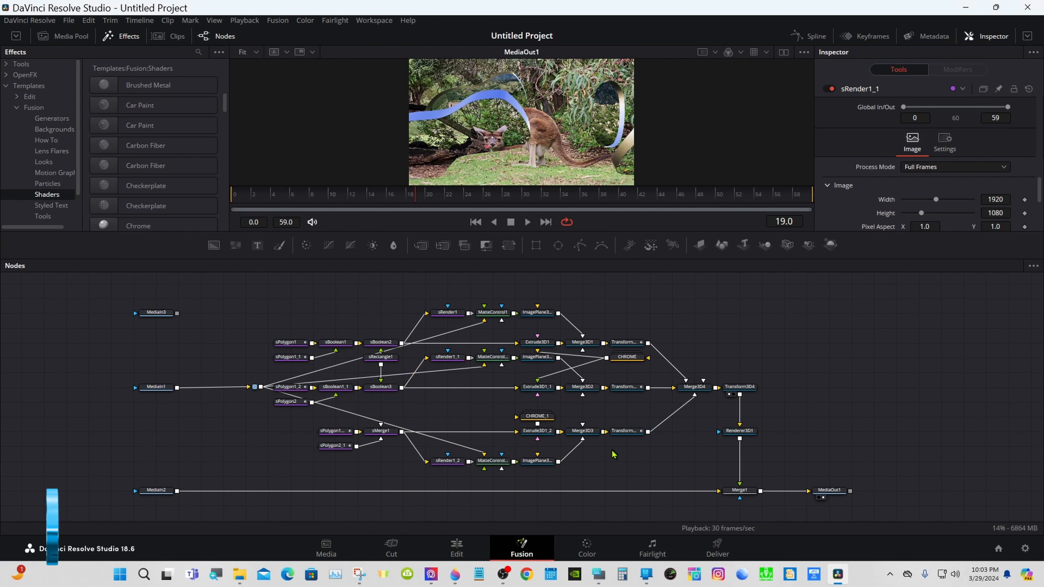
# Return to the Edit page and move the 02.mp4 clip directly against the end of 21.mp4.
pyautogui.click(455, 545)
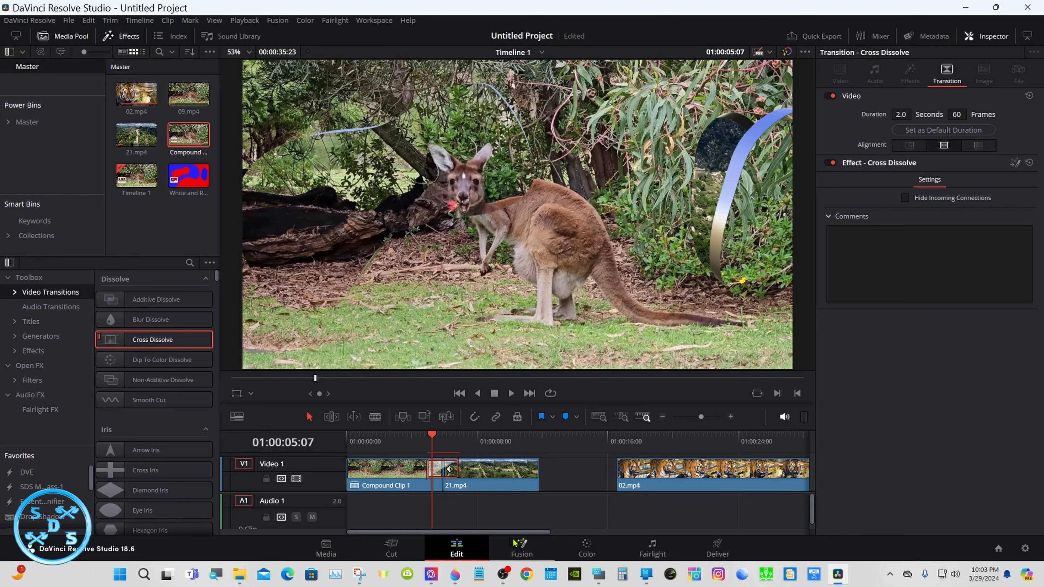
pyautogui.click(599, 573)
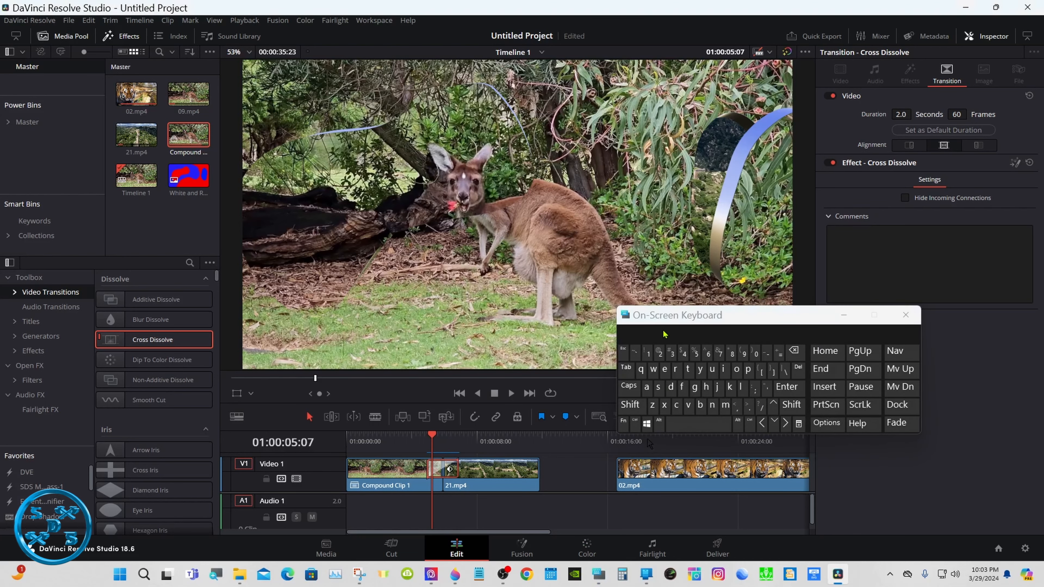
pyautogui.moveTo(664, 316); pyautogui.dragTo(695, 314)
pyautogui.moveTo(622, 474); pyautogui.dragTo(571, 474)
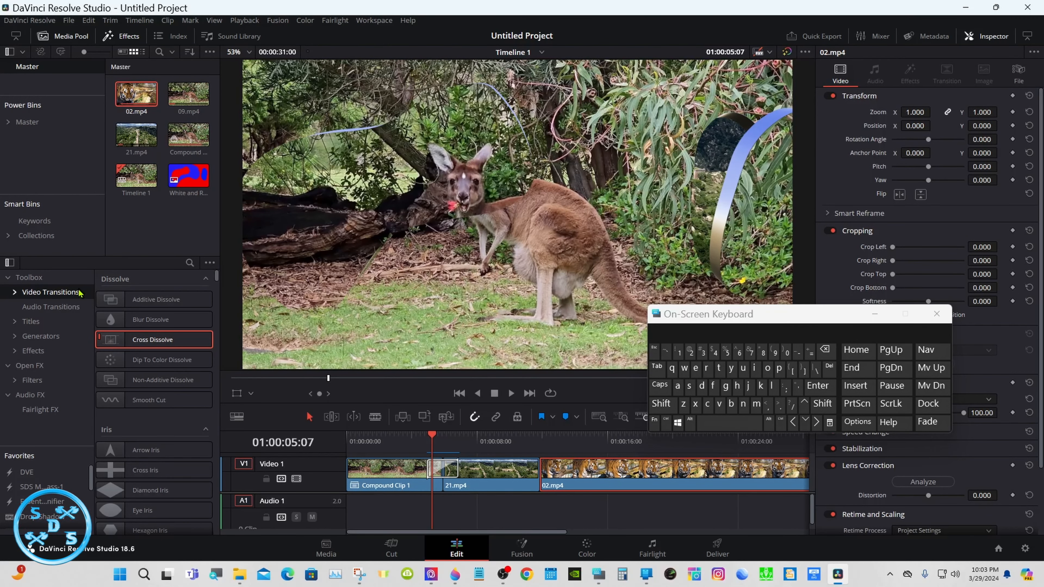
# Search the video transitions for "sds dr" and apply sds drop tutorial to the cut between 21.mp4 and 02.mp4.
pyautogui.click(190, 263)
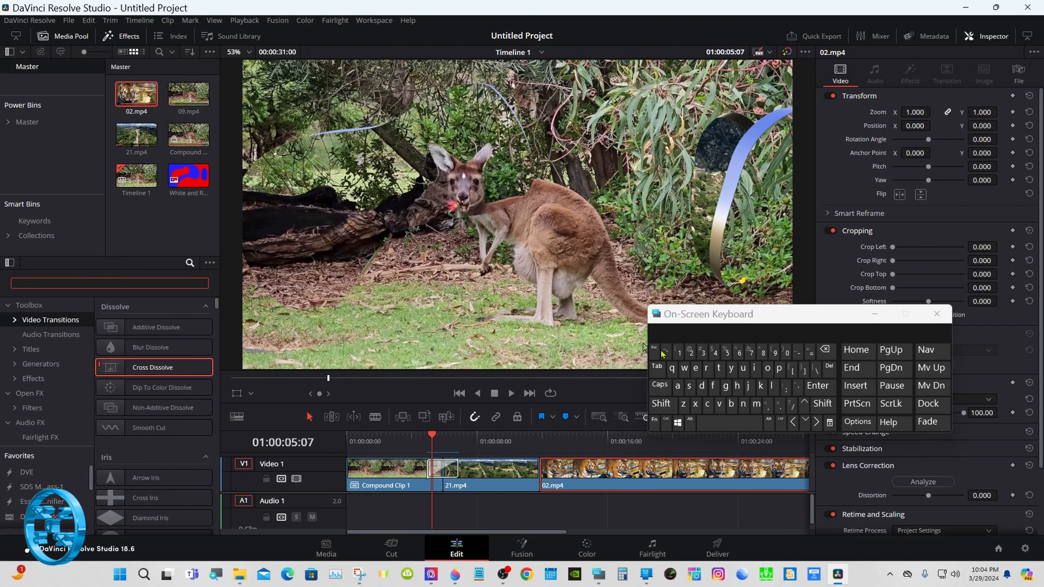
pyautogui.click(689, 386)
pyautogui.click(702, 385)
pyautogui.click(690, 385)
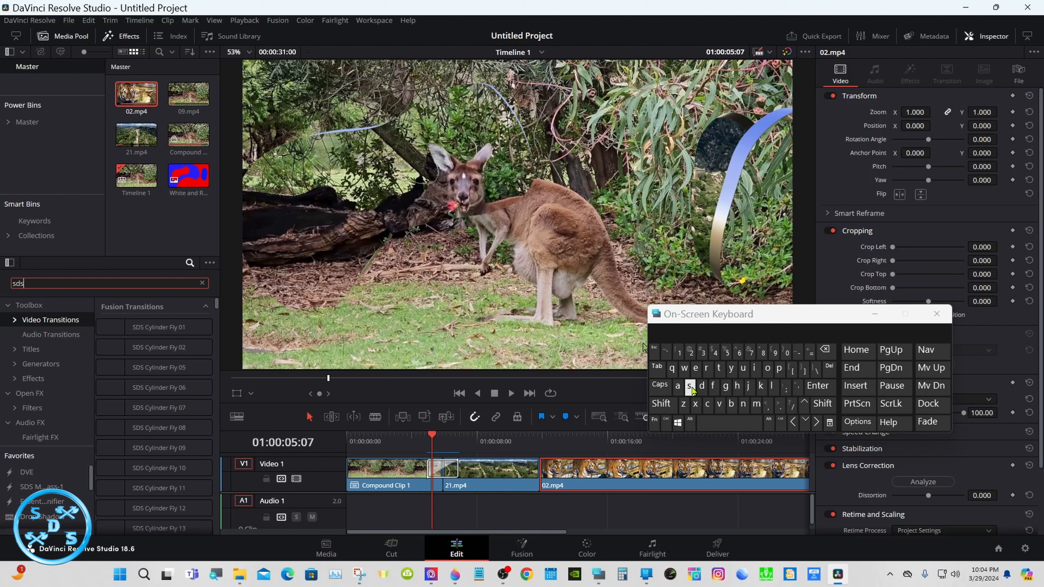
pyautogui.click(705, 422)
pyautogui.click(702, 385)
pyautogui.click(706, 368)
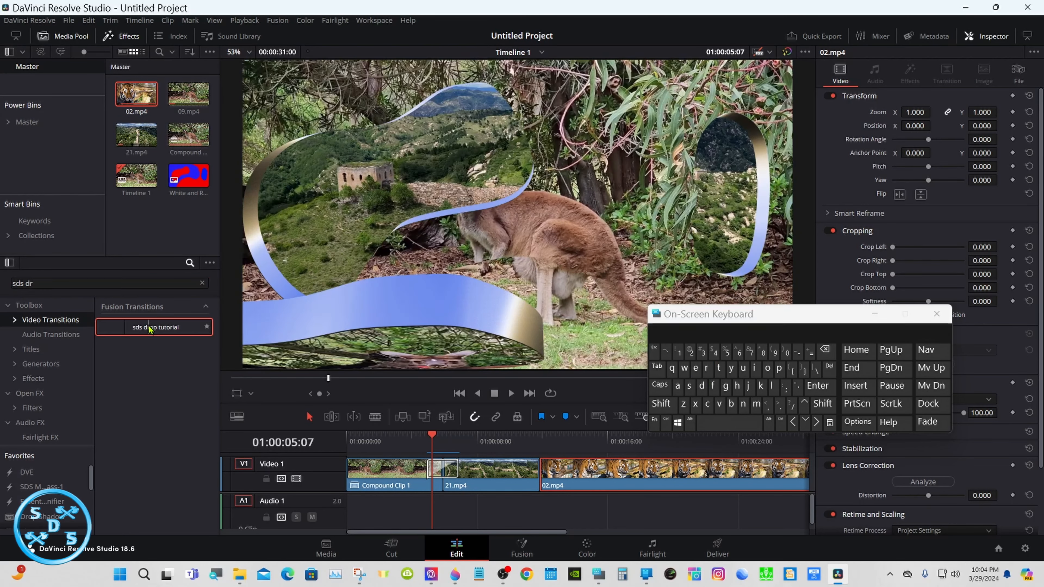
pyautogui.moveTo(172, 331); pyautogui.dragTo(539, 468)
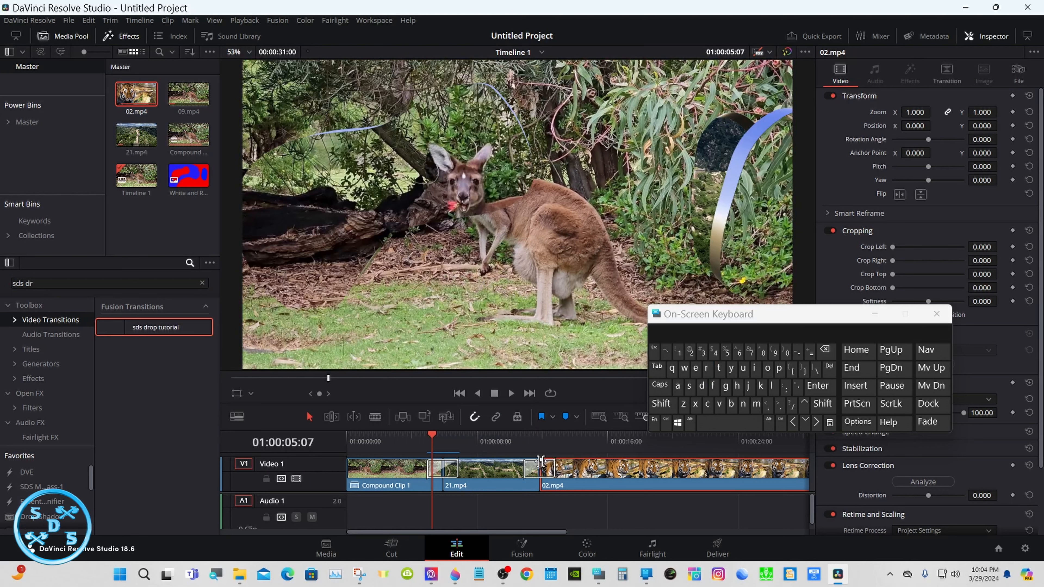
# Check the image where the newly applied transition starts, and return the playhead to the beginning of the timeline.
pyautogui.click(875, 314)
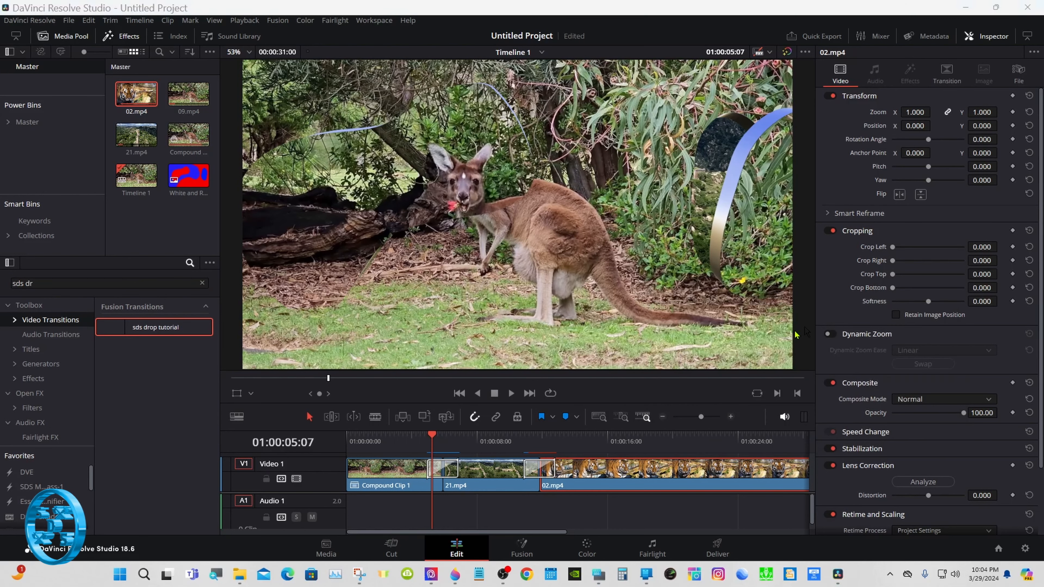
pyautogui.click(525, 438)
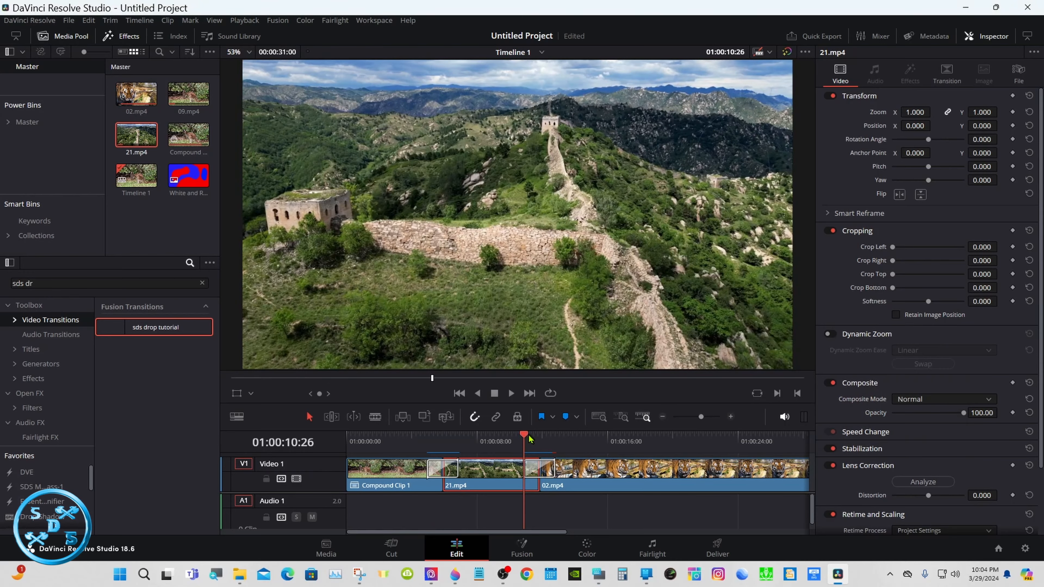
pyautogui.moveTo(508, 438); pyautogui.dragTo(346, 439)
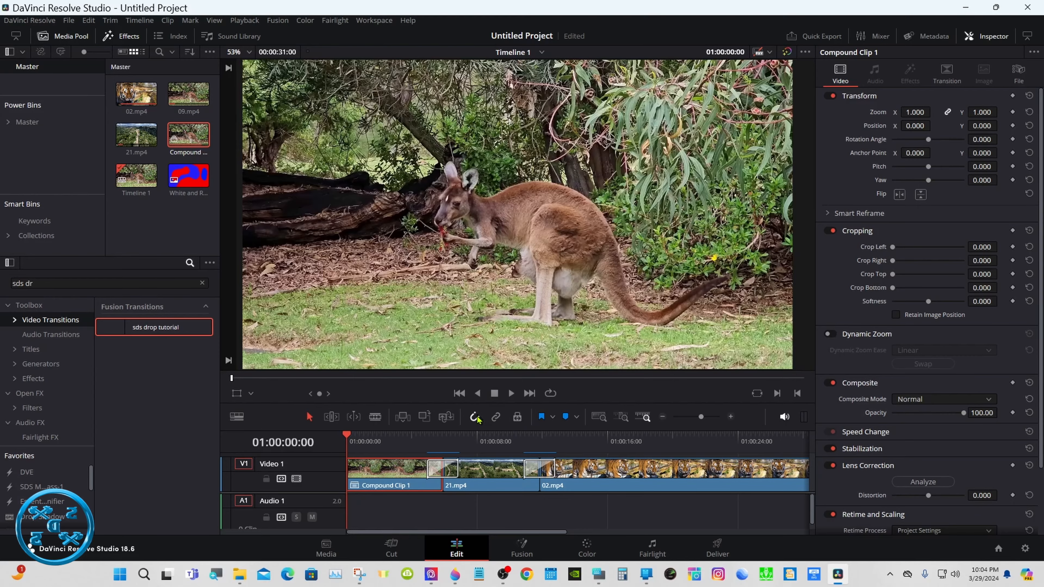